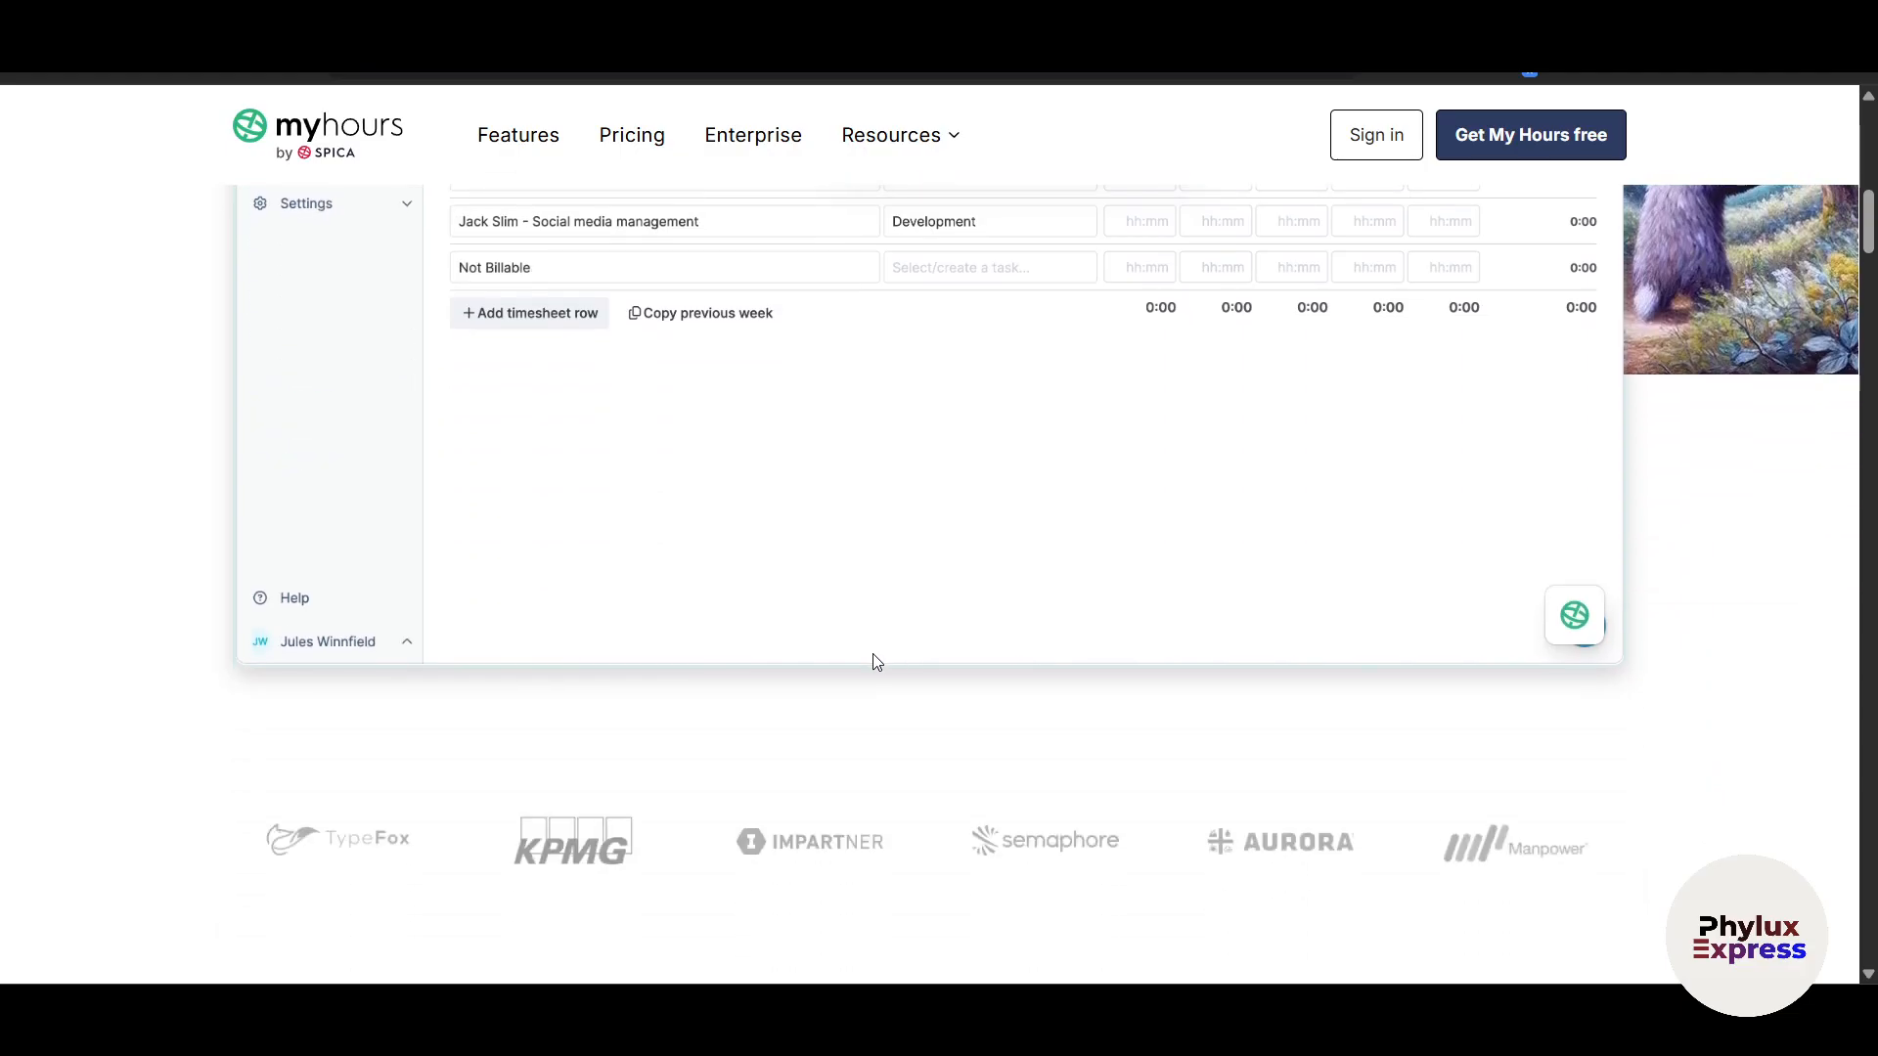
Step: Scroll through the My Hours homepage and open the Pricing page
scroll(876, 663, down, 4)
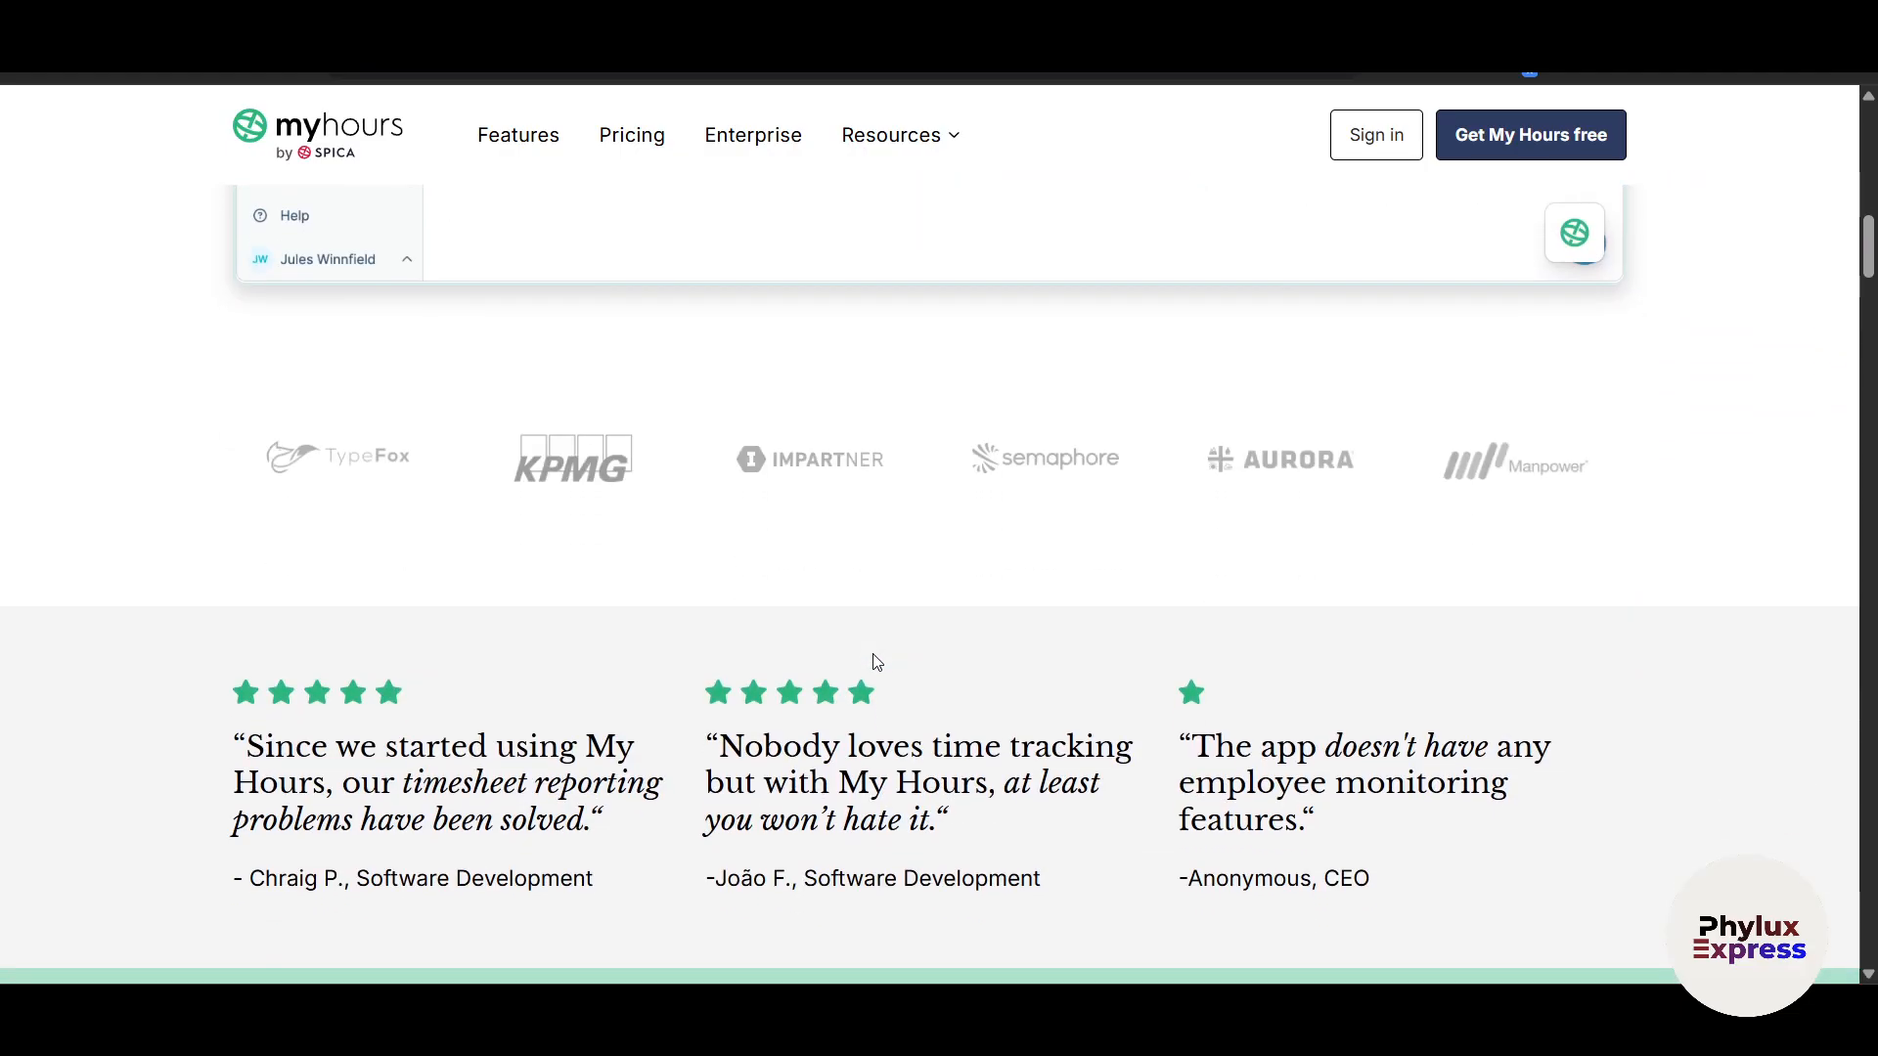
scroll(876, 663, down, 3)
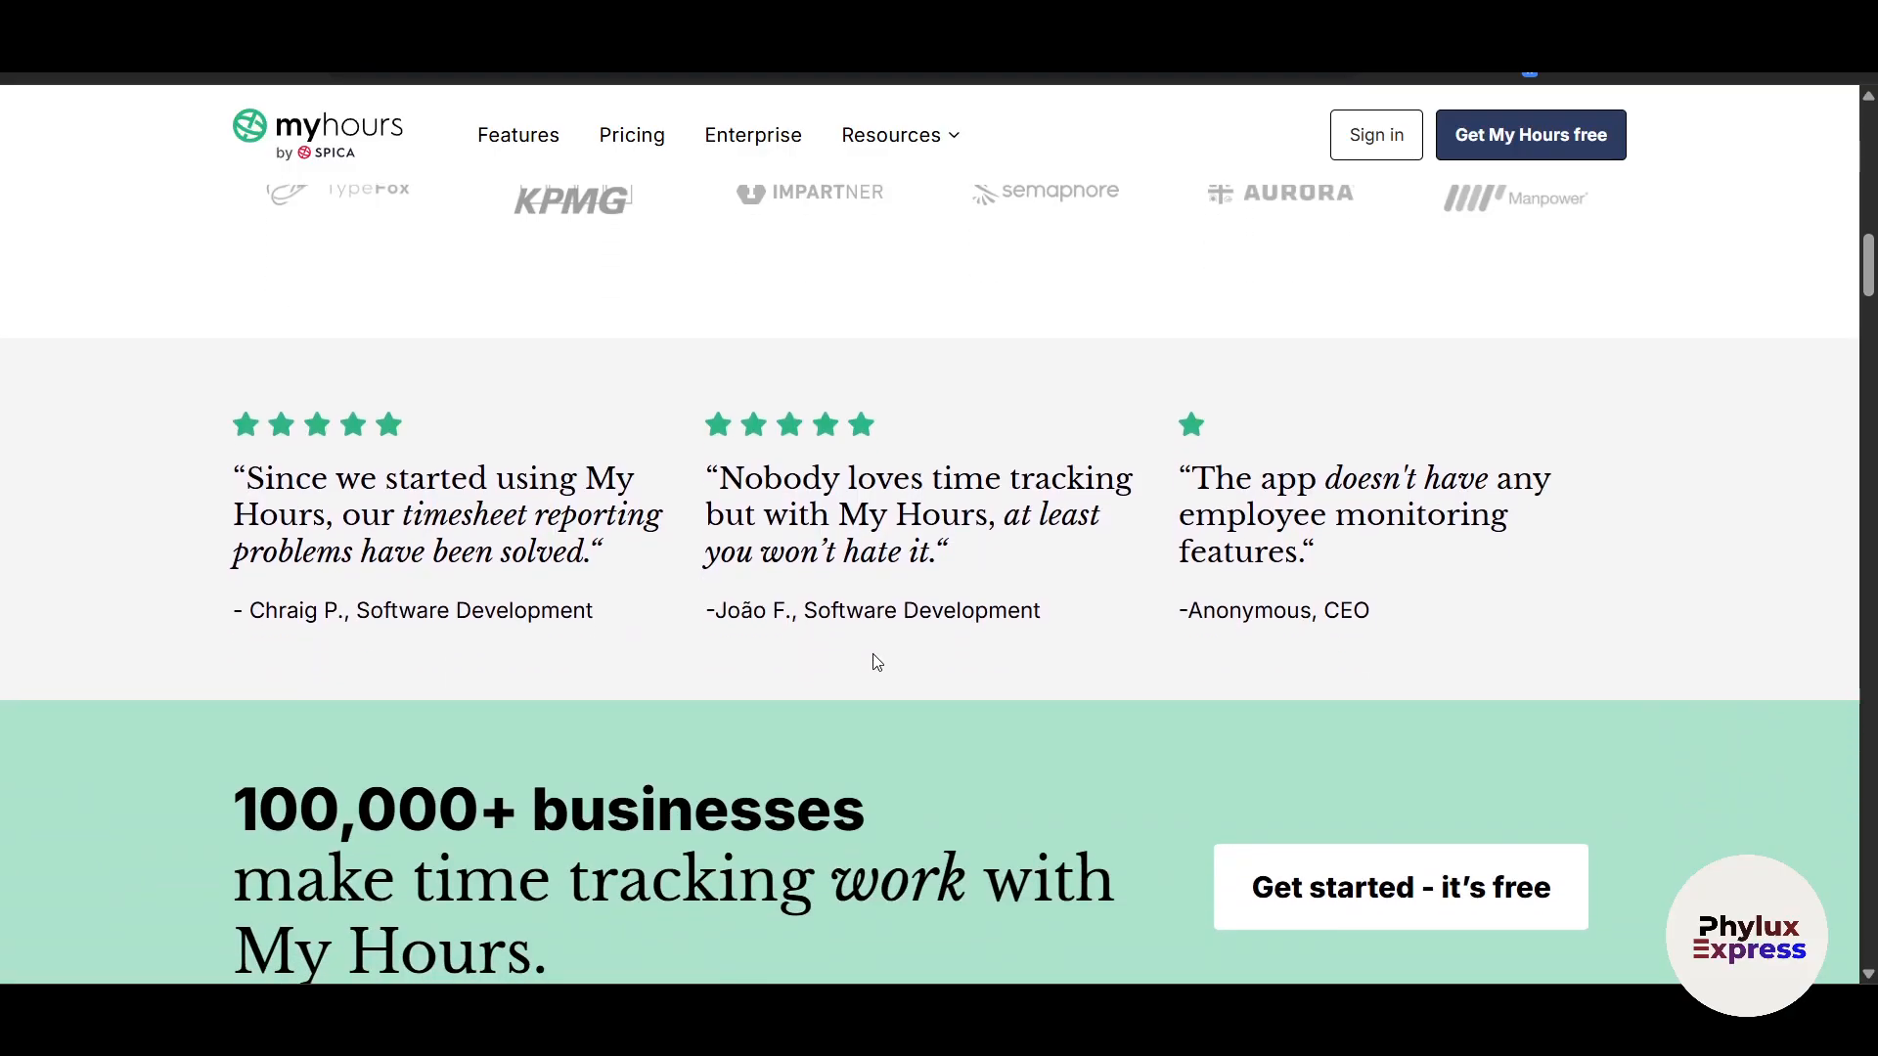
scroll(876, 663, down, 2)
scroll(877, 663, down, 3)
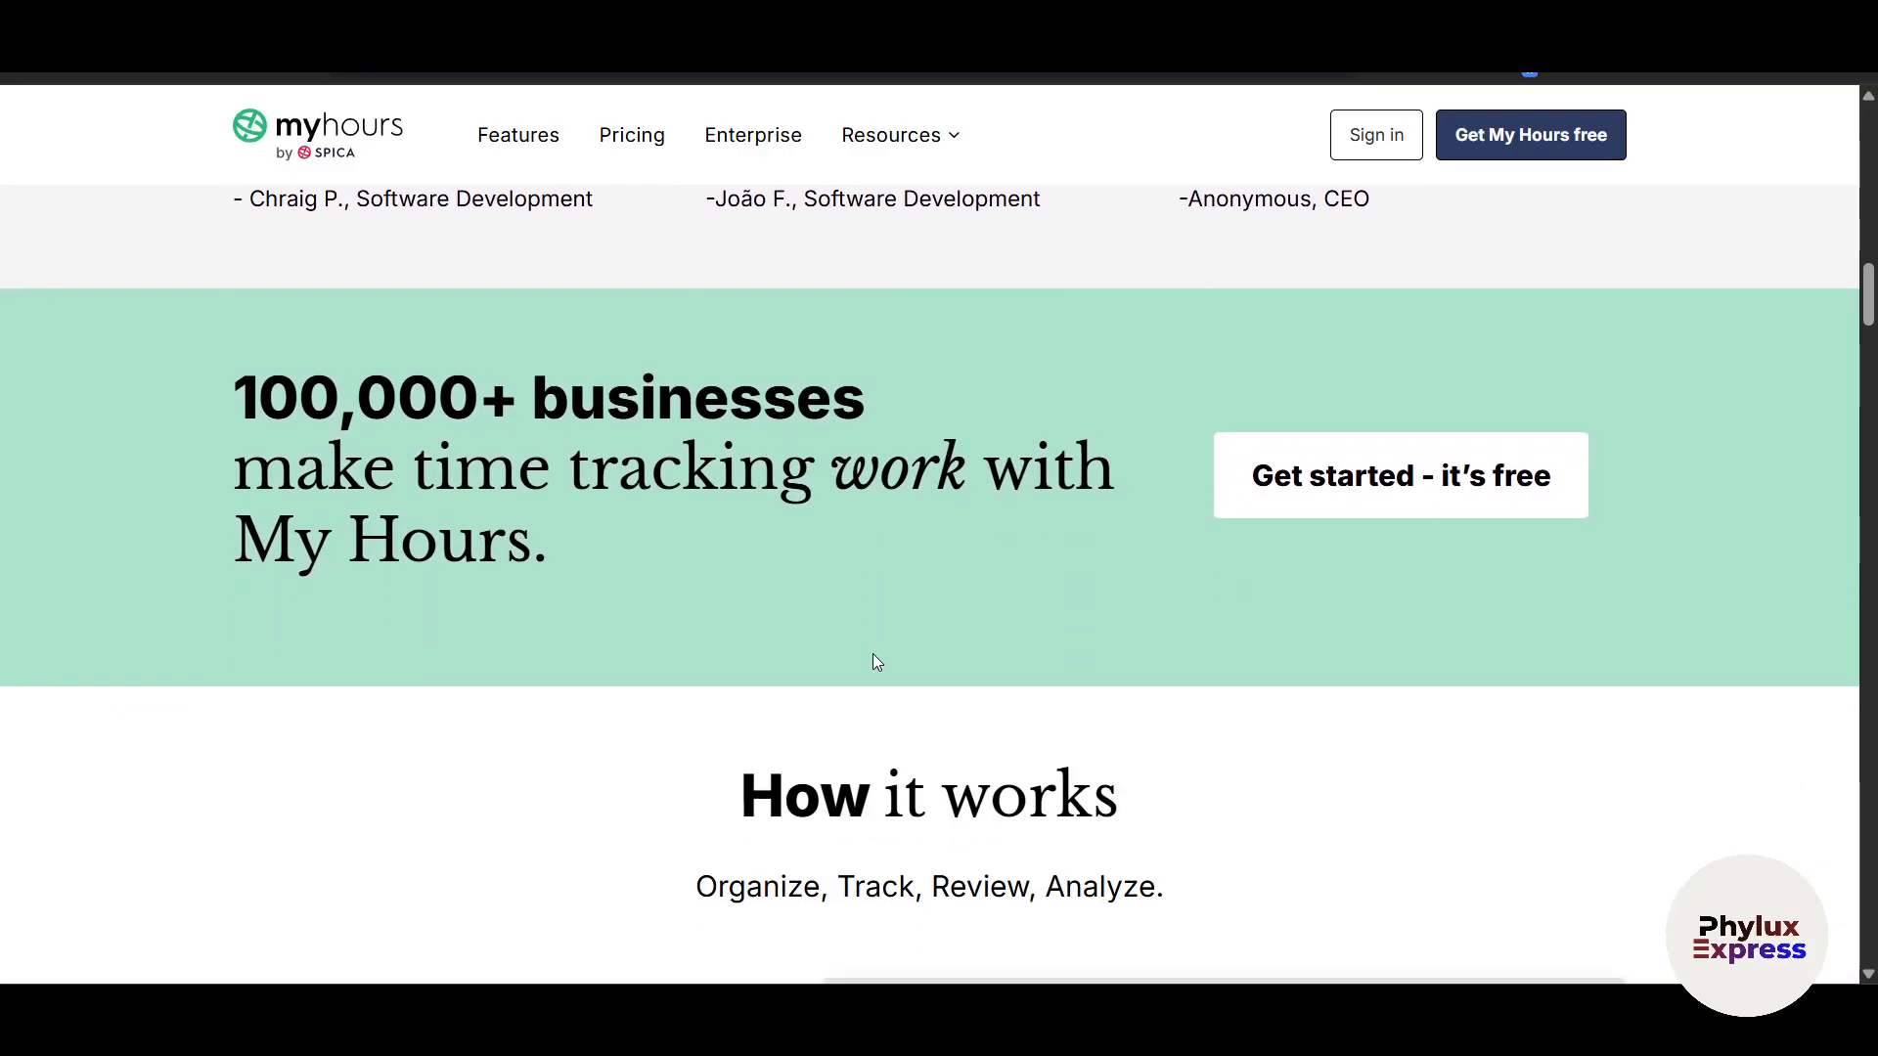
scroll(876, 663, down, 5)
scroll(876, 663, down, 1)
scroll(876, 663, down, 2)
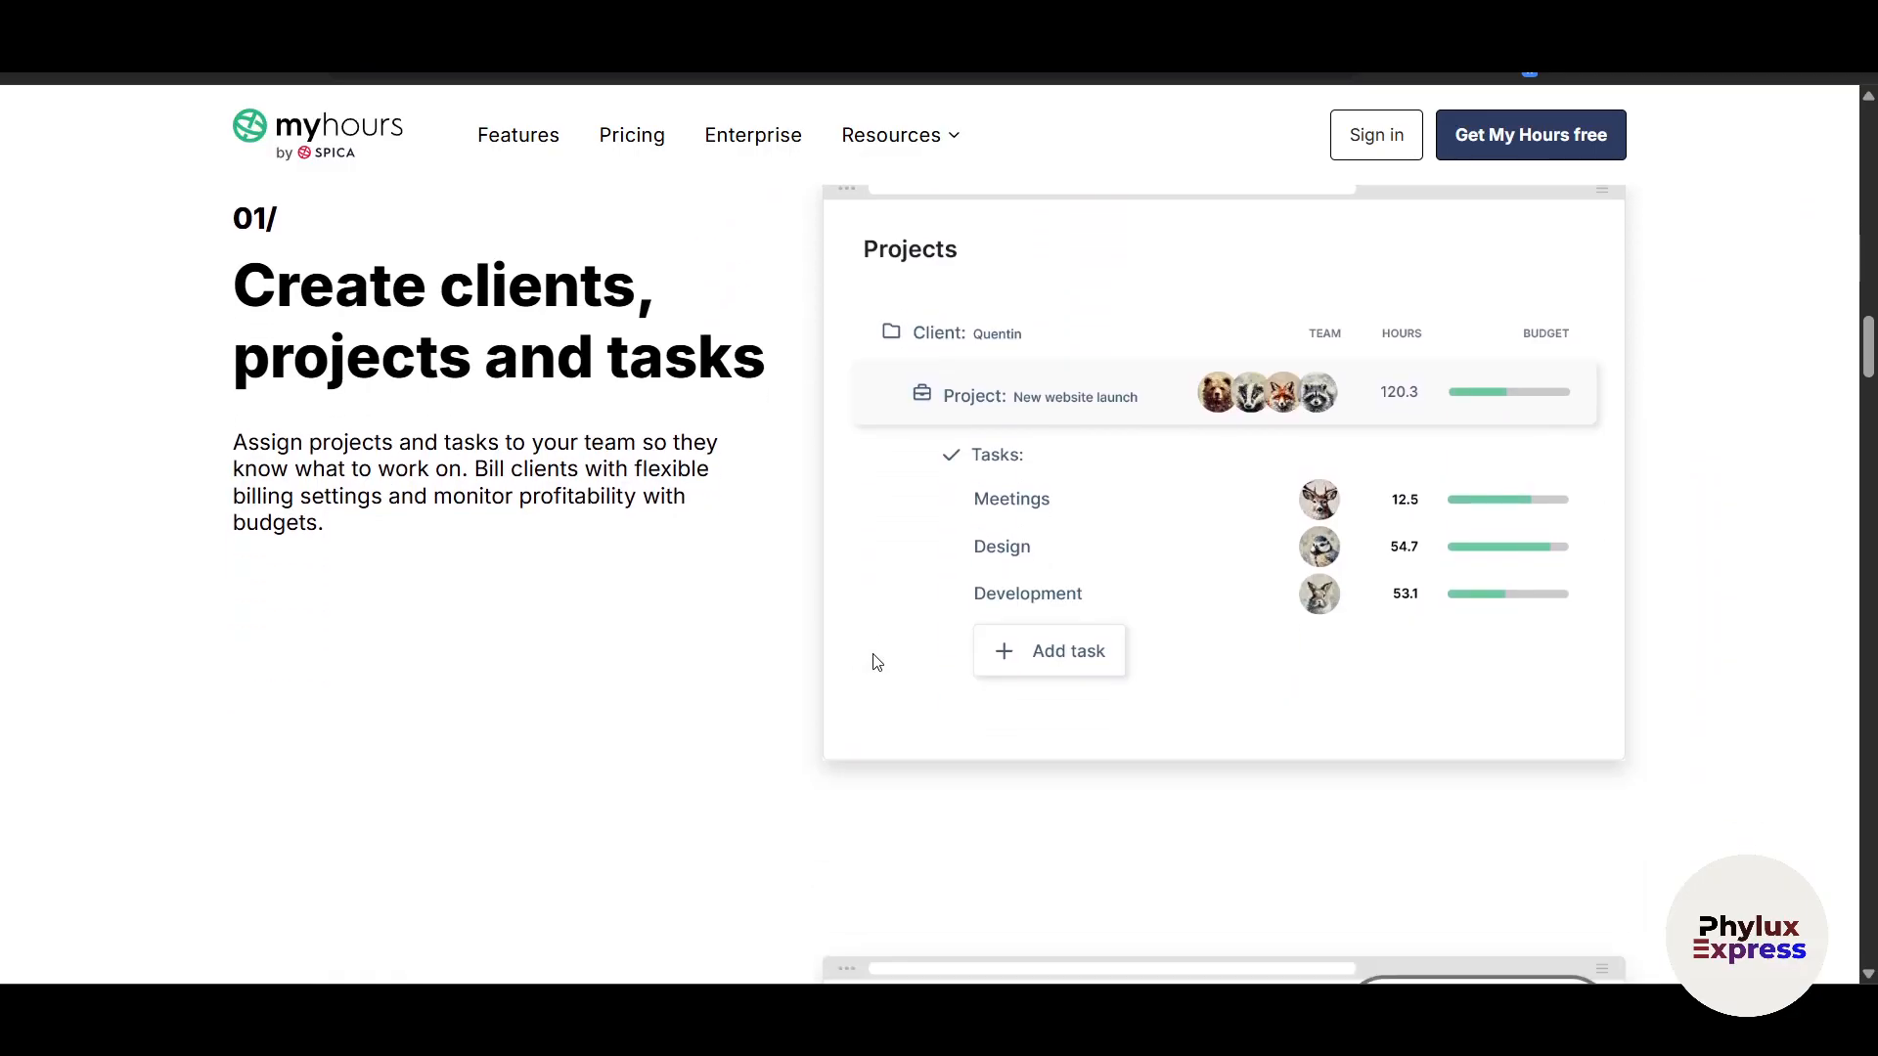
scroll(876, 663, down, 6)
scroll(876, 663, down, 3)
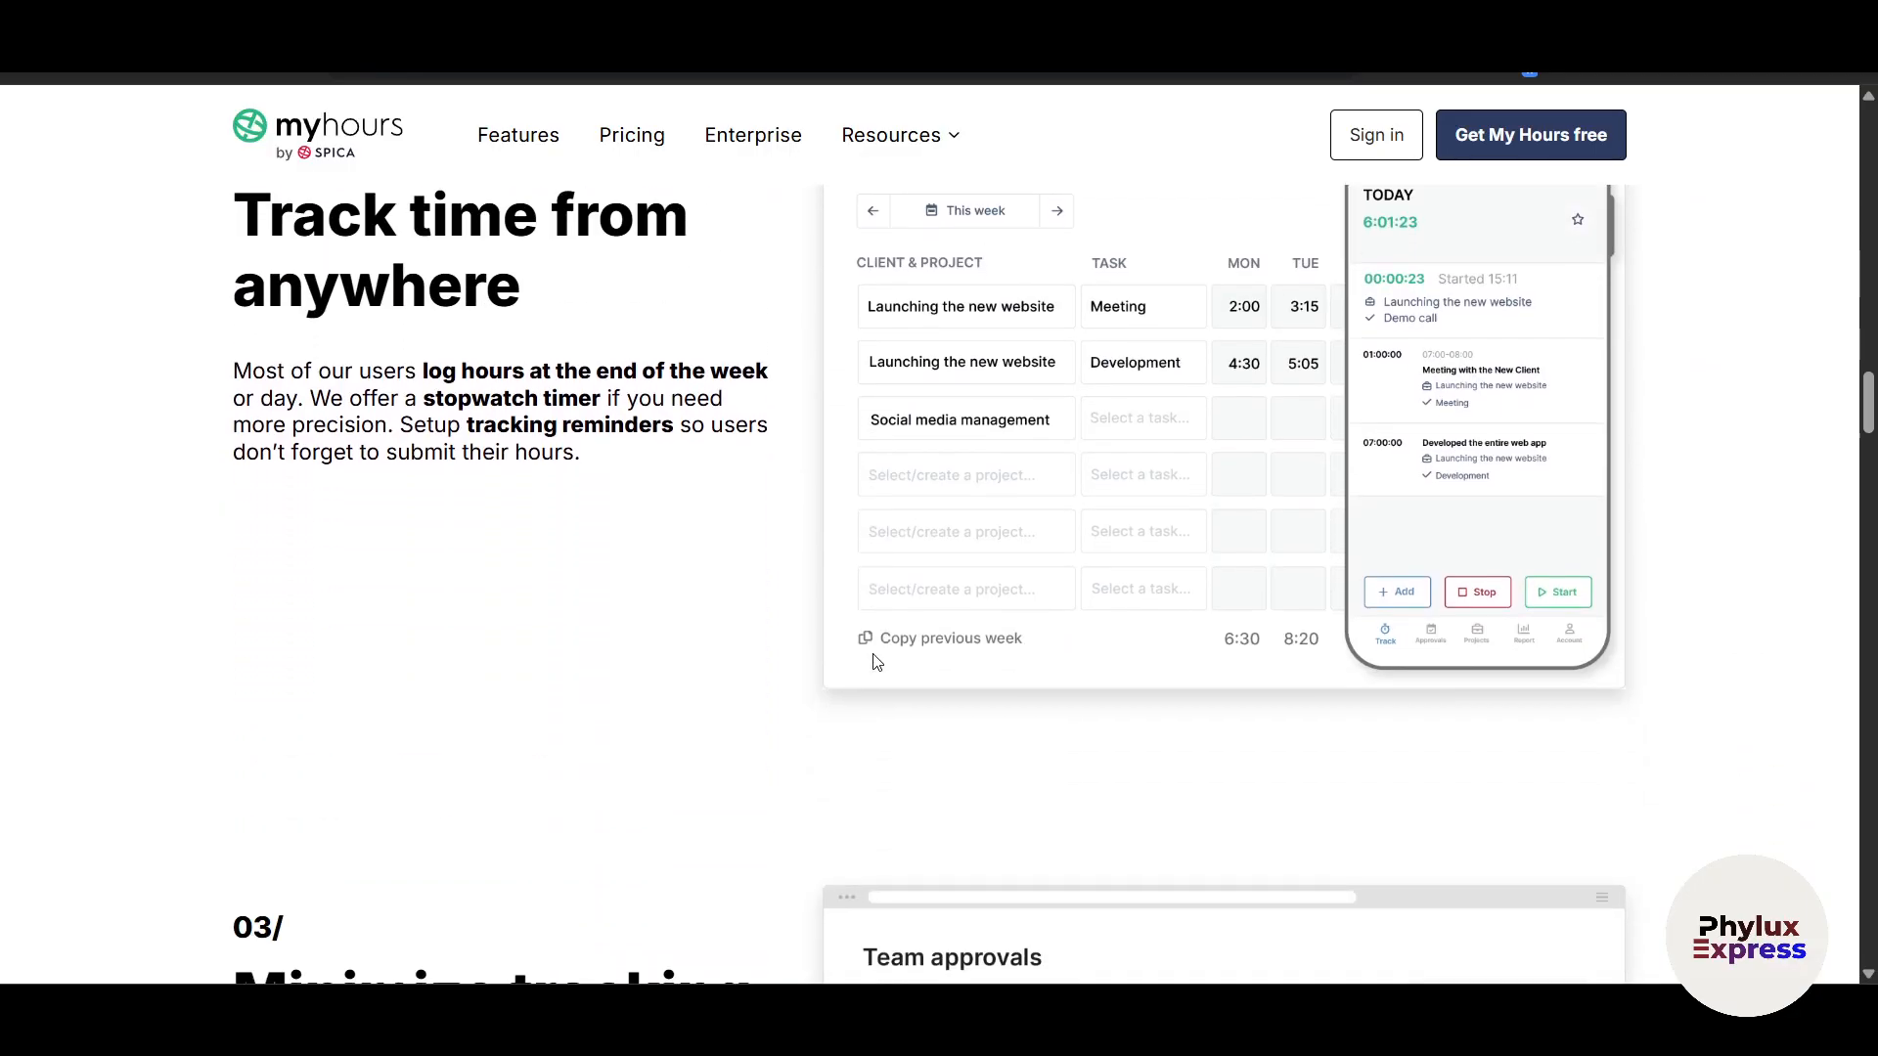
scroll(877, 663, down, 3)
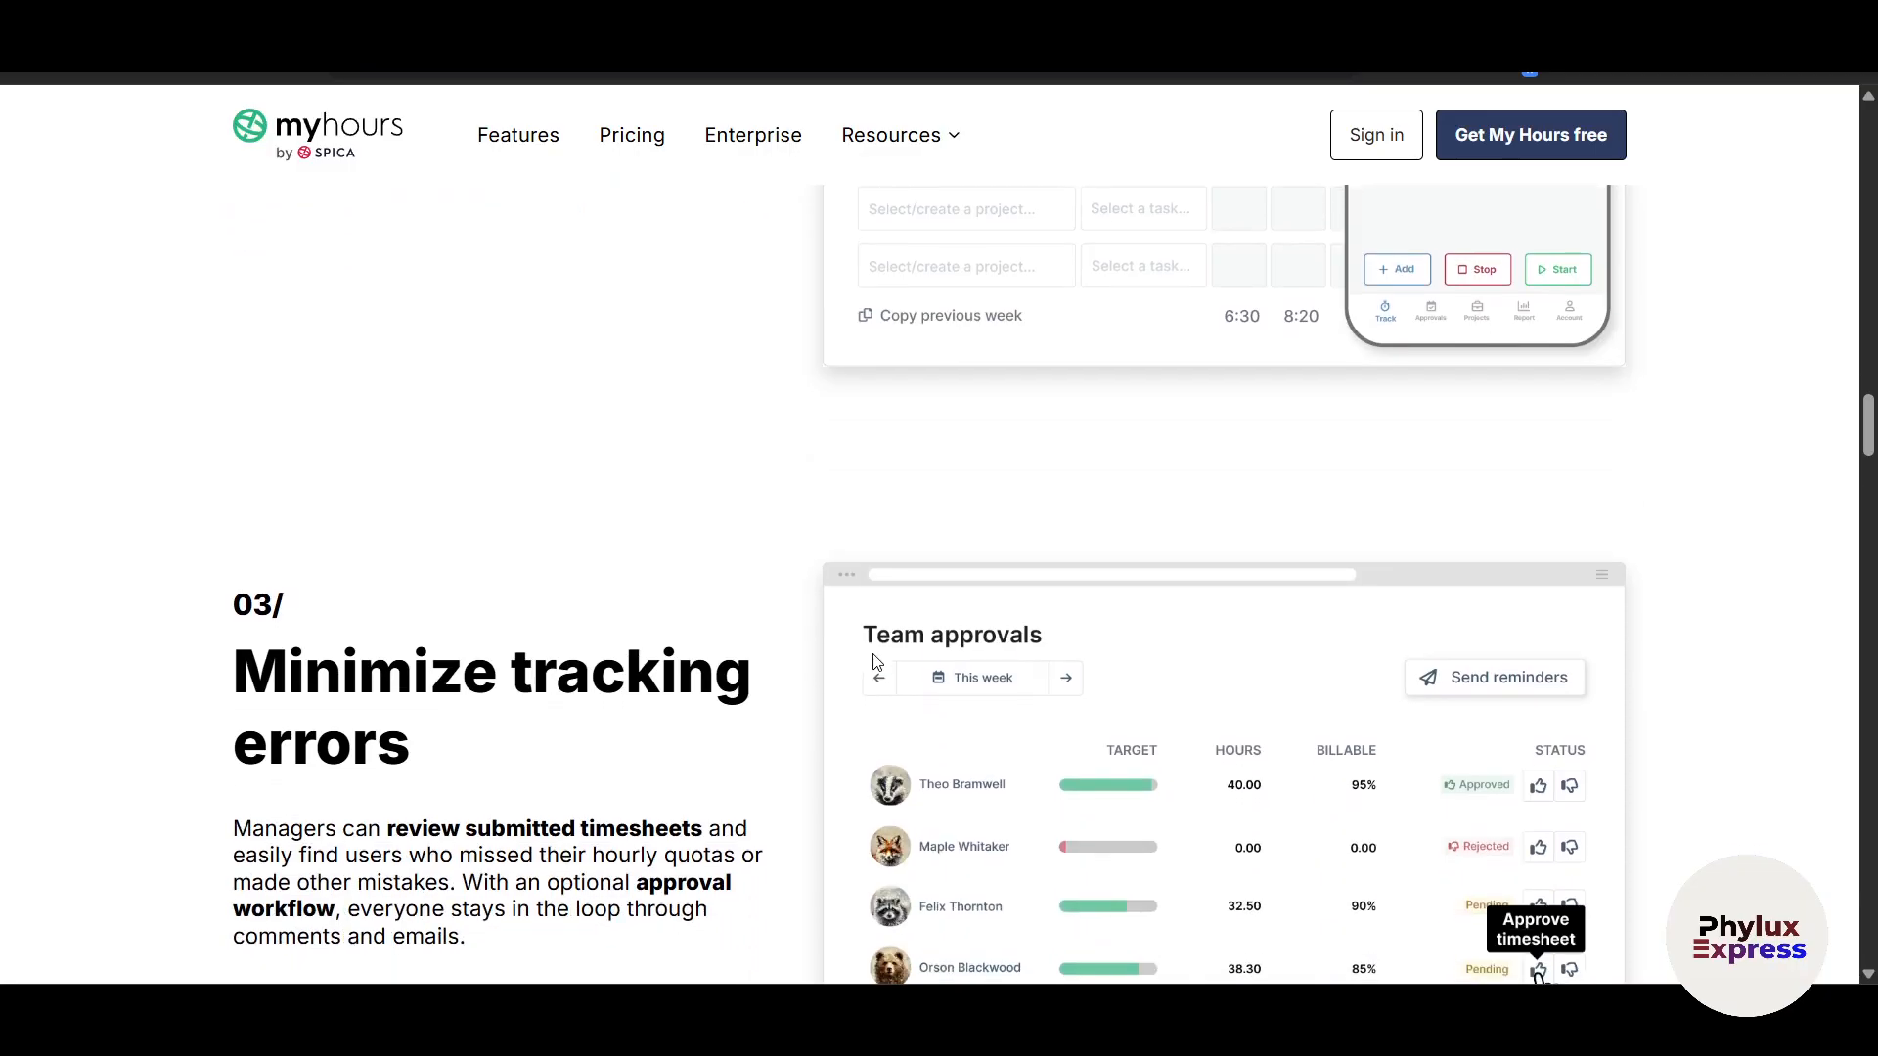
scroll(876, 663, down, 7)
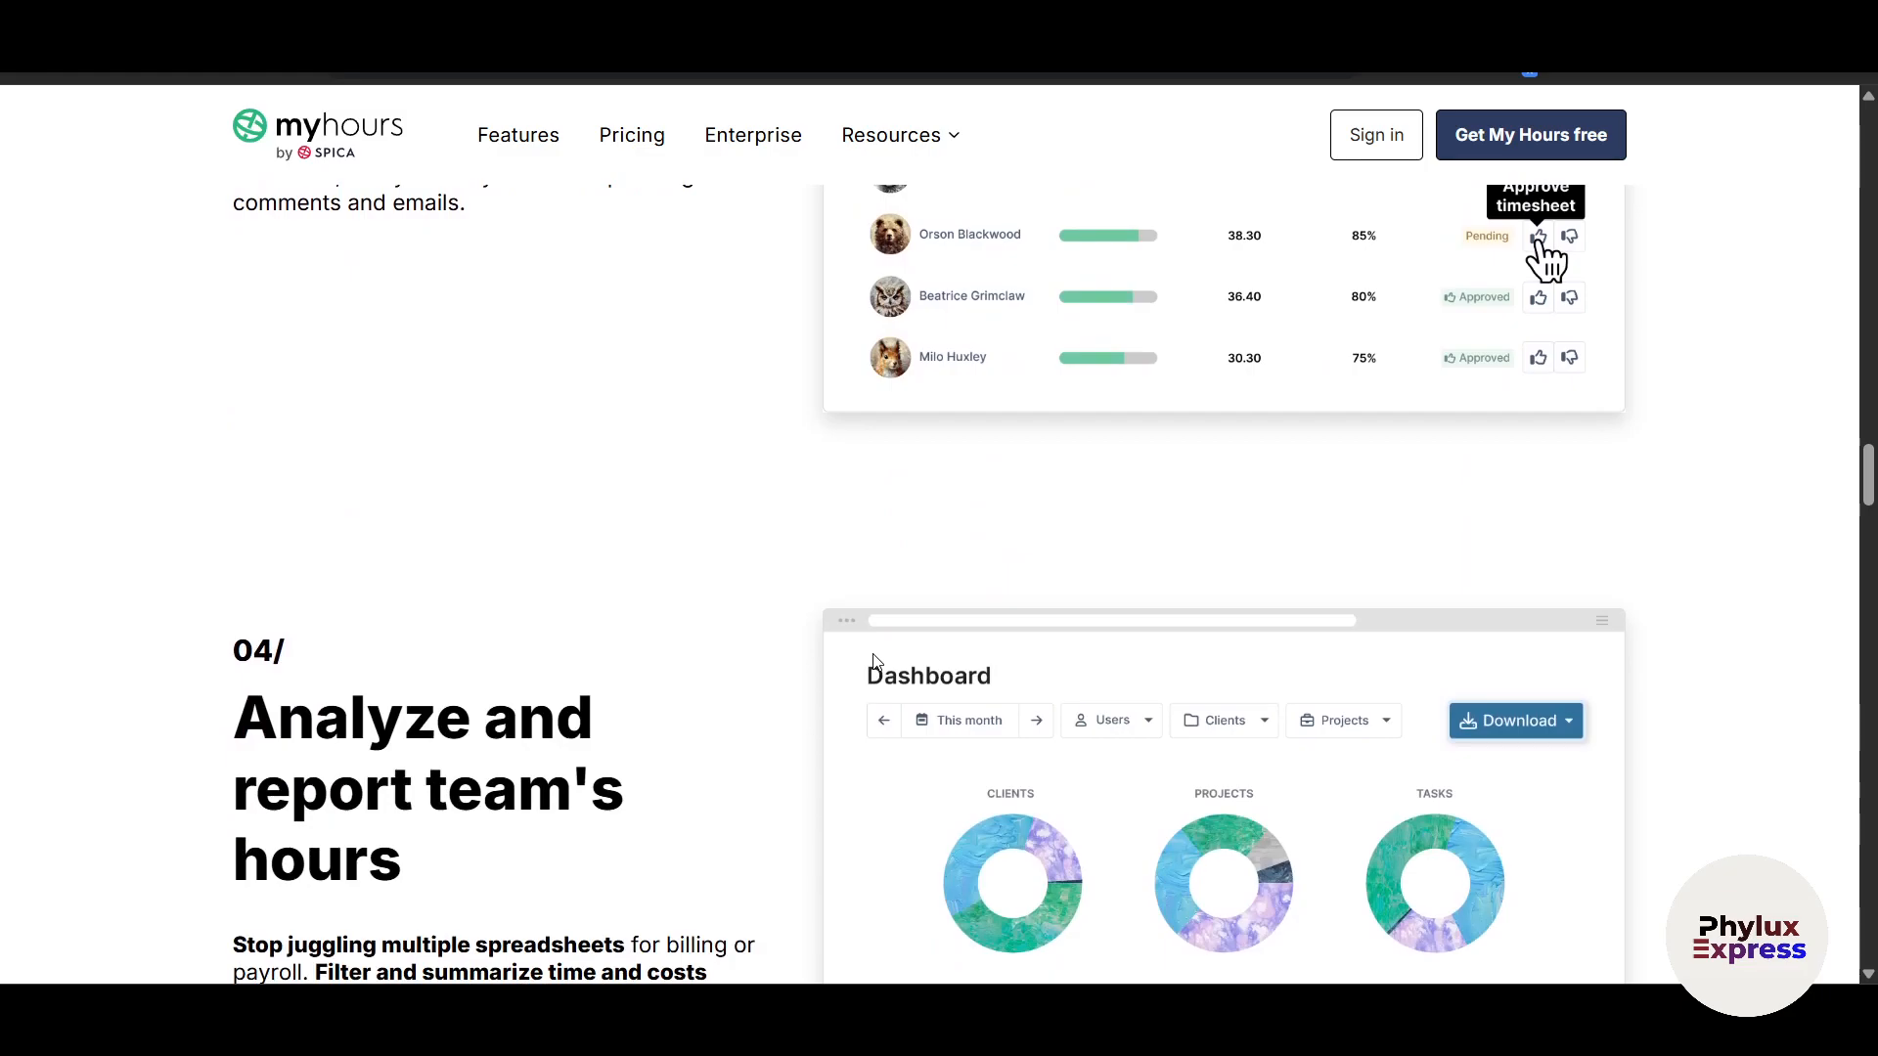
scroll(873, 660, down, 10)
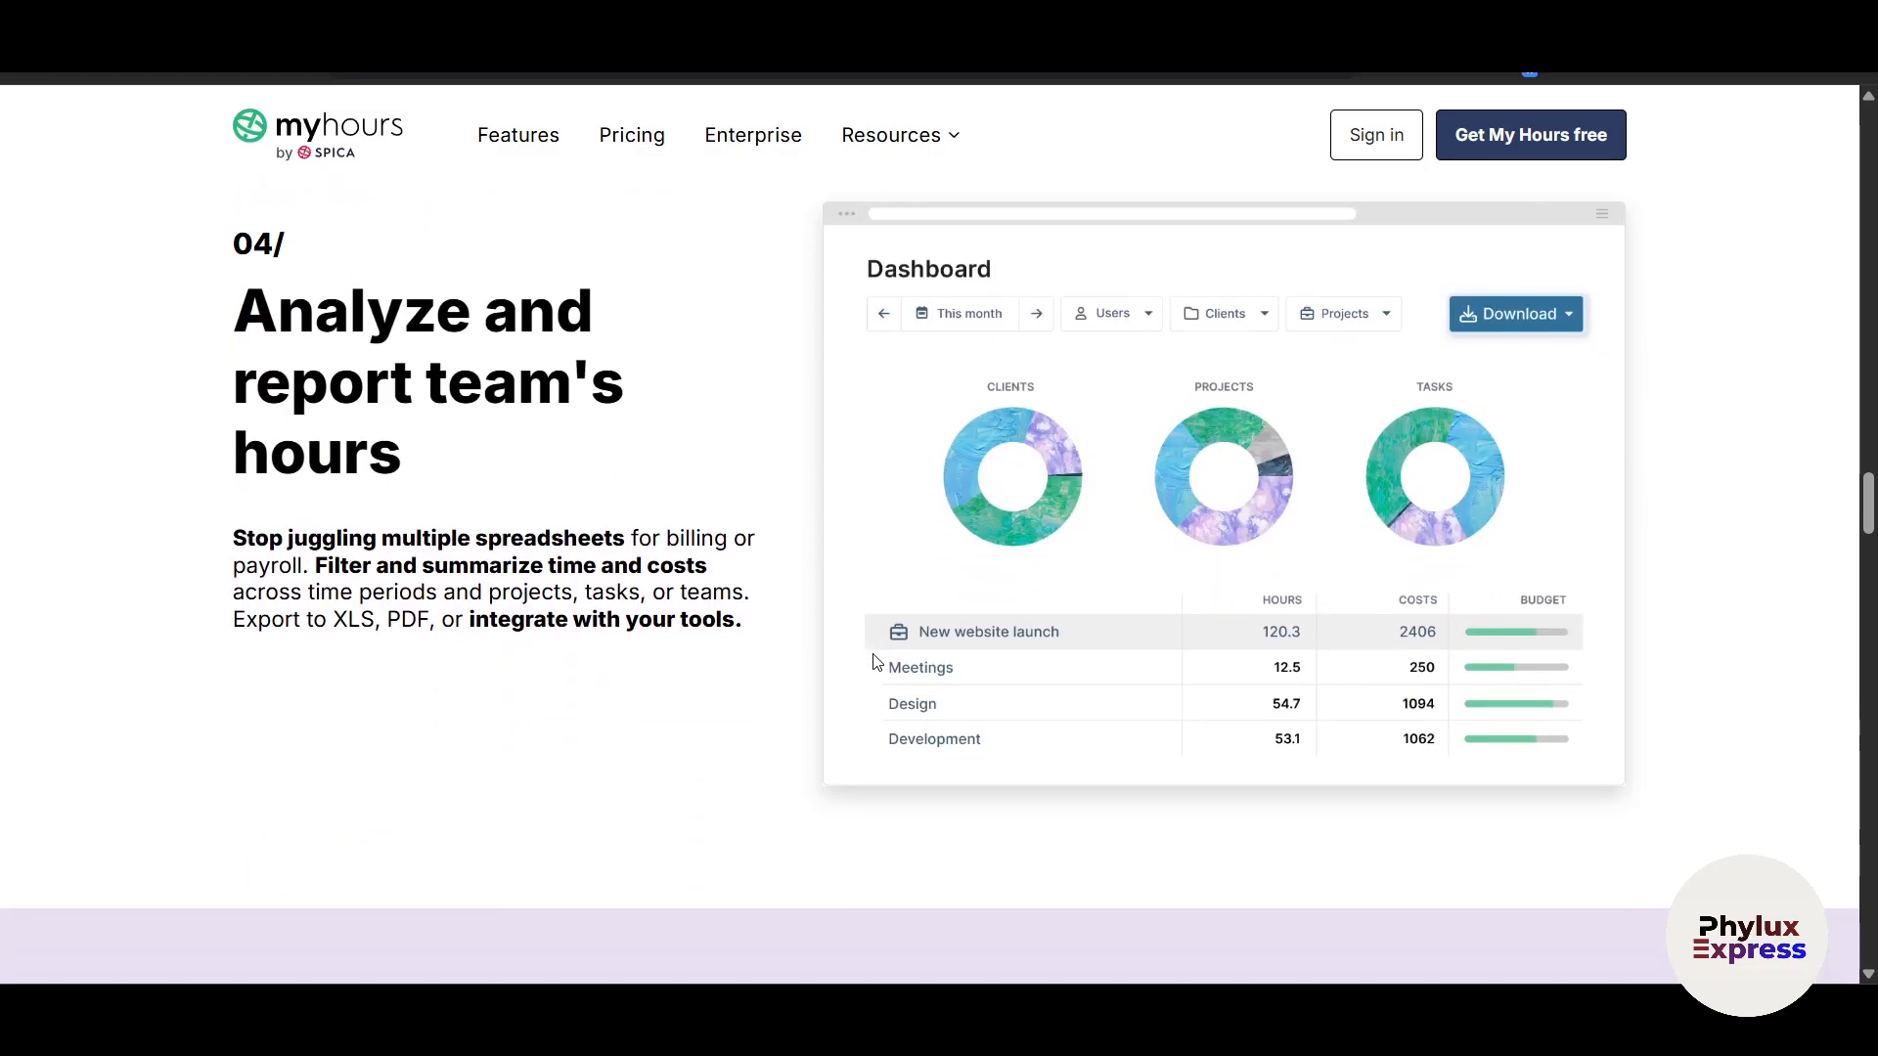
scroll(874, 657, up, 20)
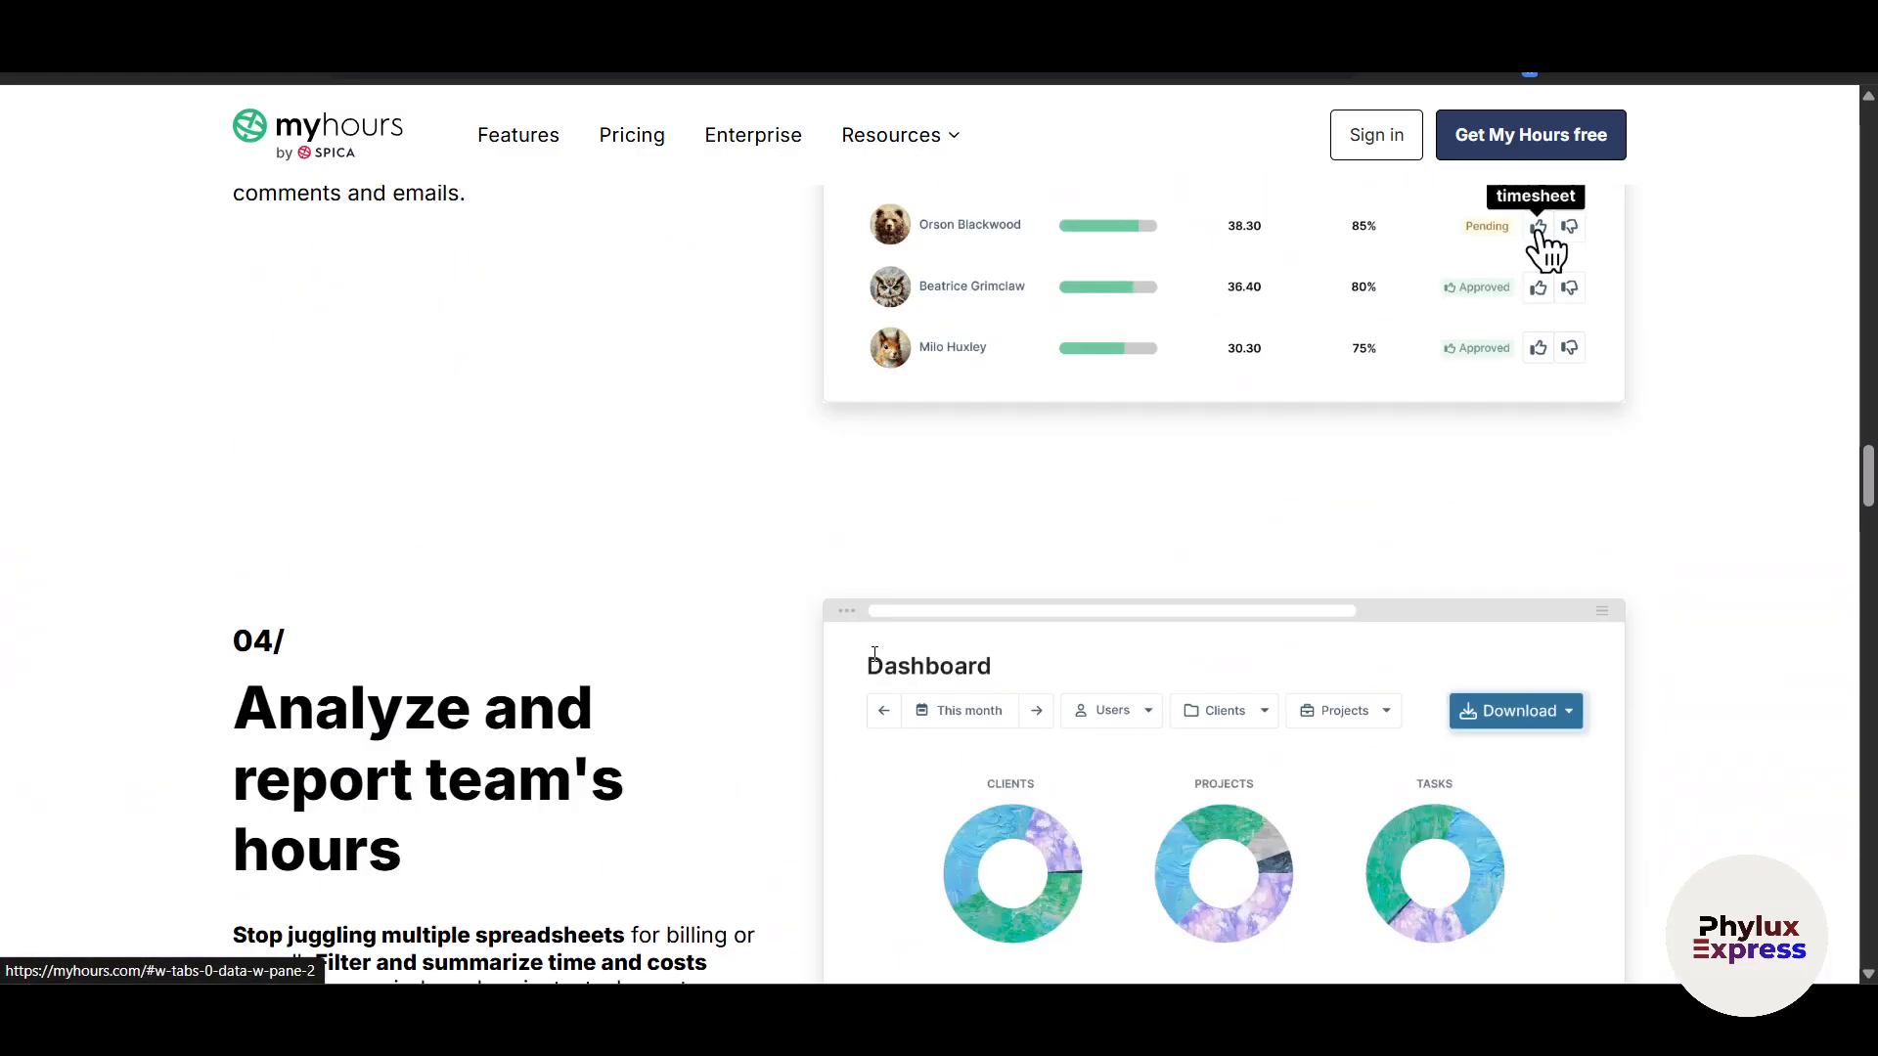
scroll(876, 663, up, 15)
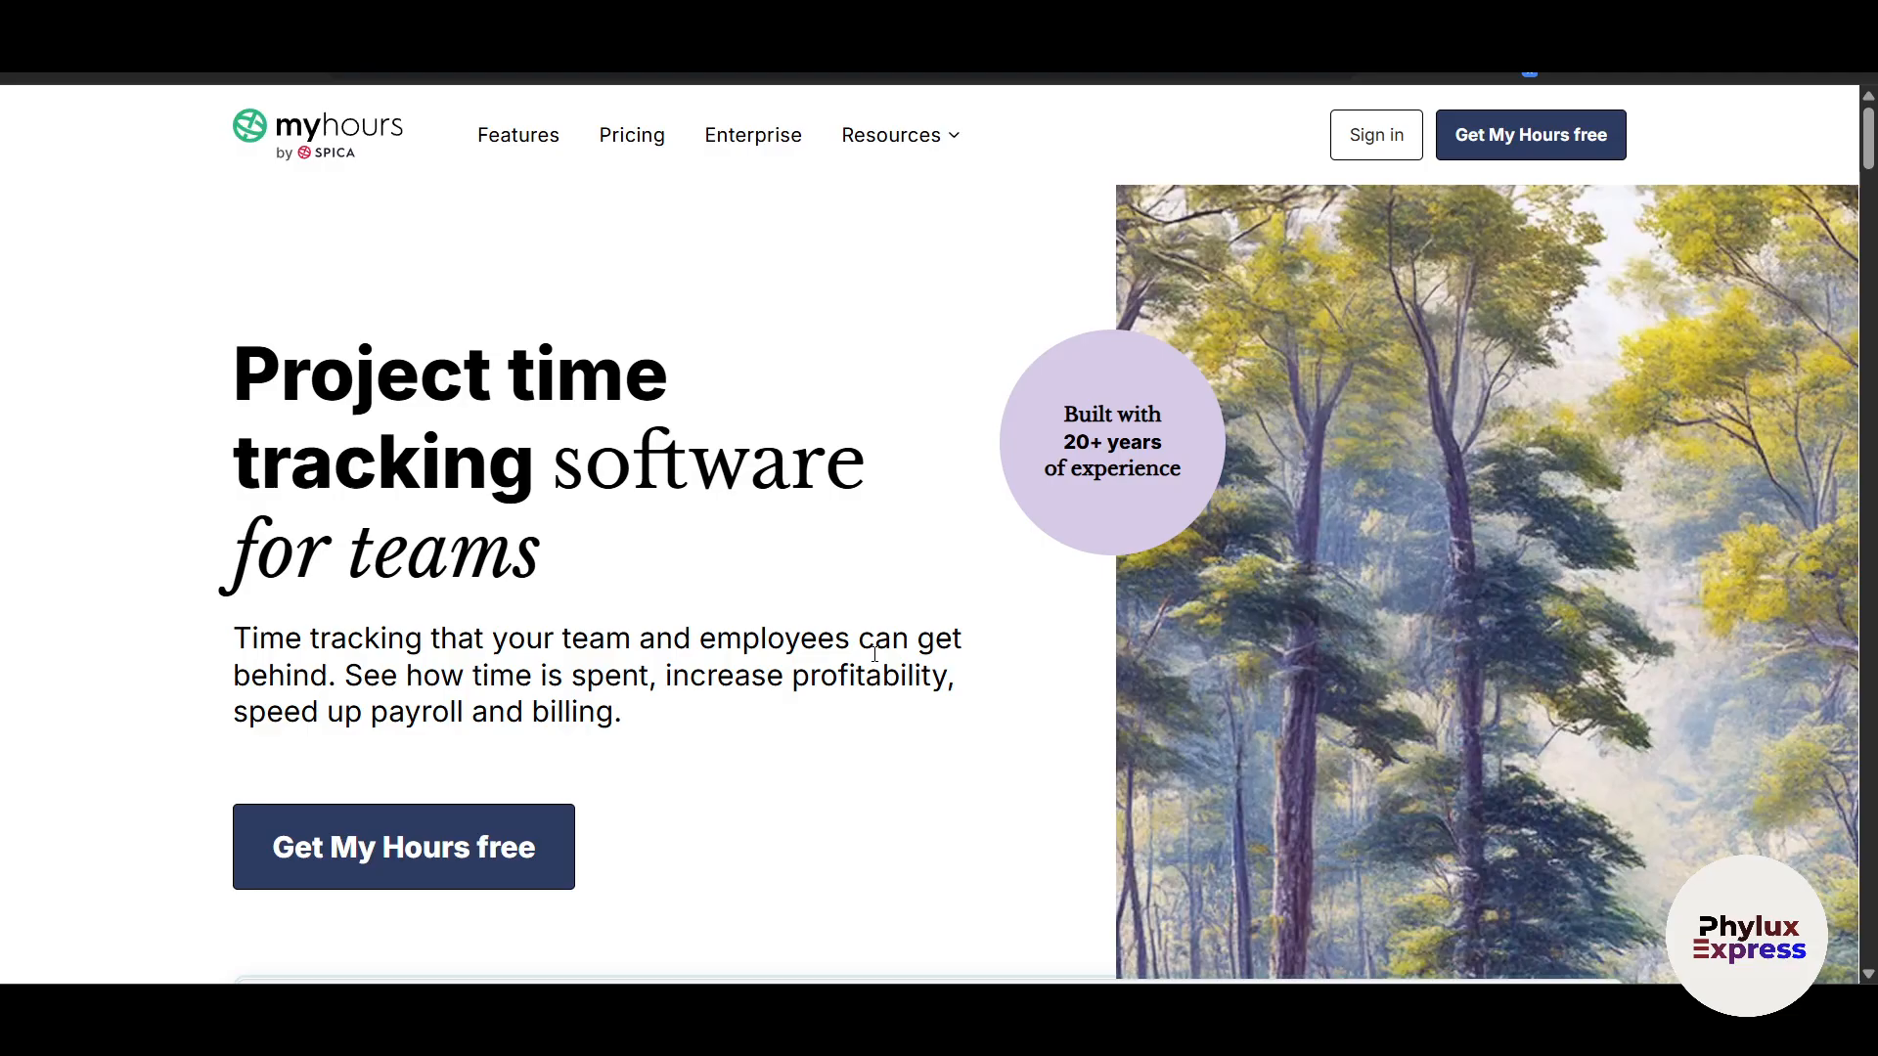
click(618, 143)
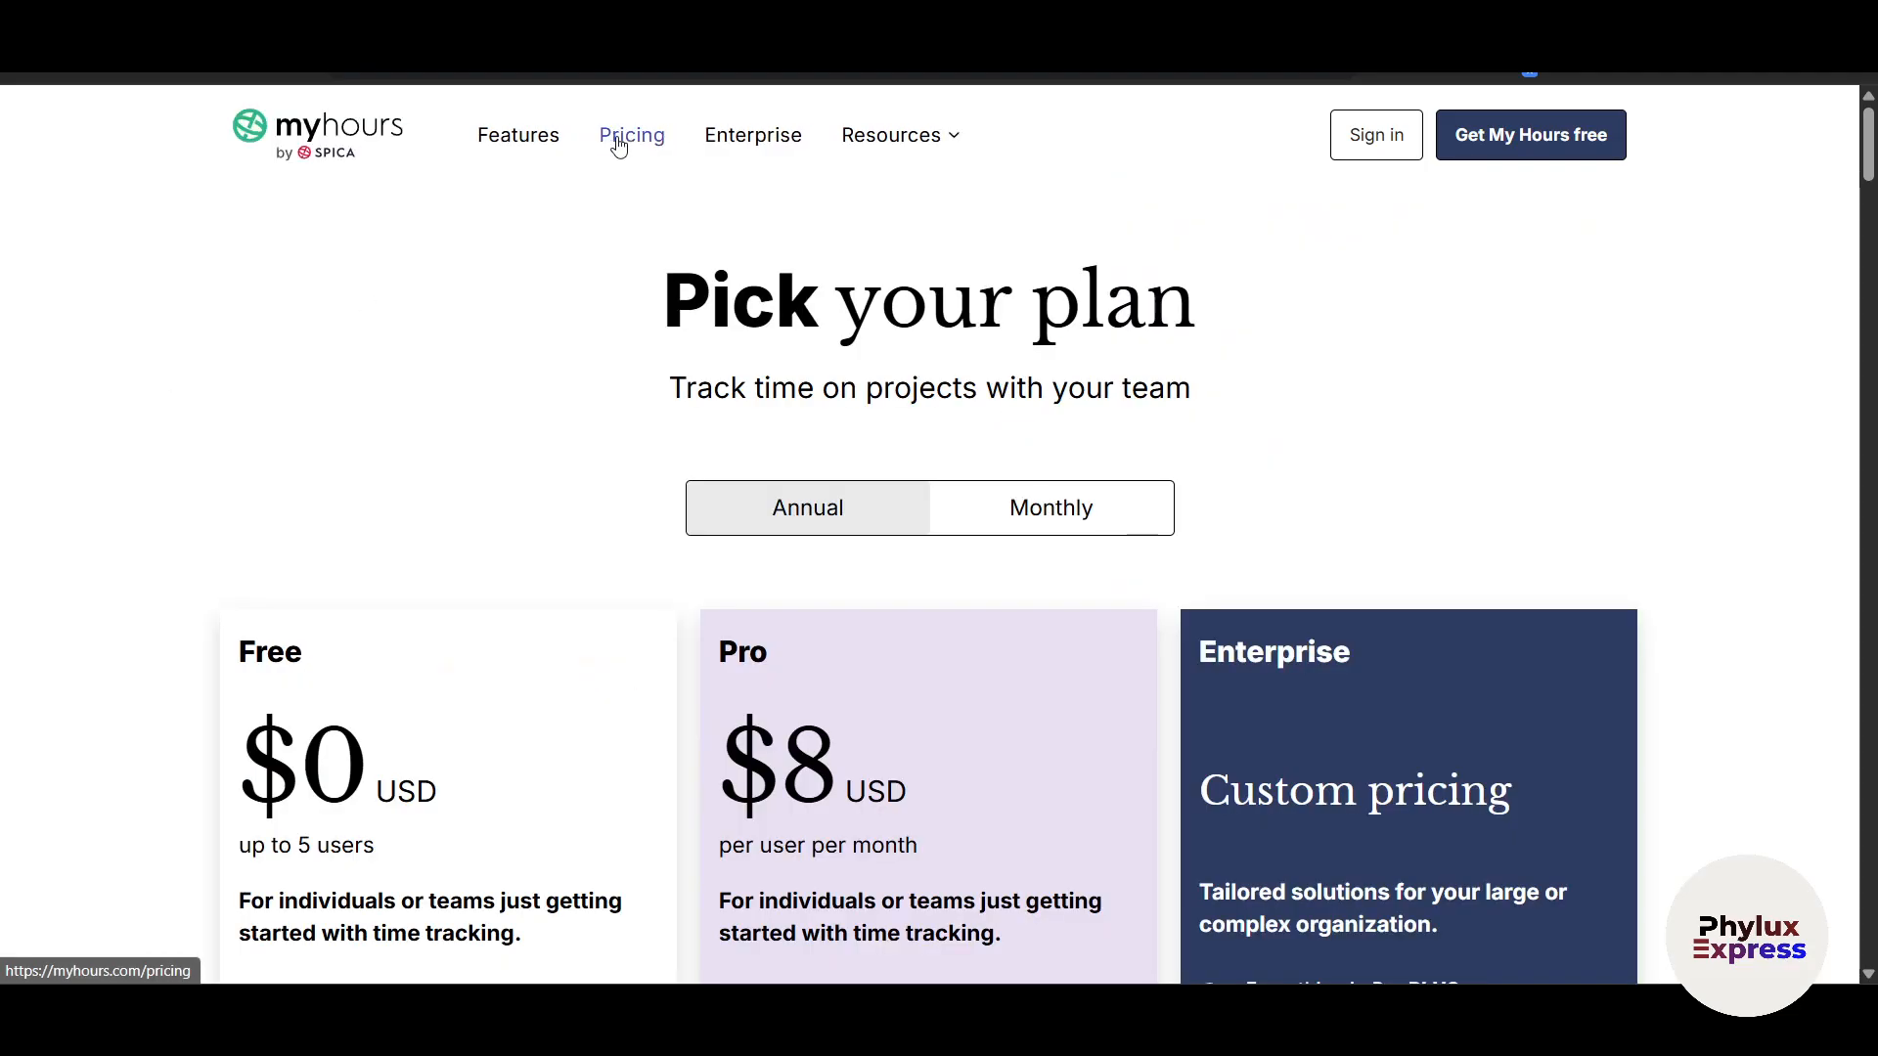
Step: Toggle between monthly and annual prices, ending on annual plan cards (Free $0, Pro $8)
scroll(638, 584, down, 2)
scroll(638, 584, down, 2)
scroll(637, 578, up, 4)
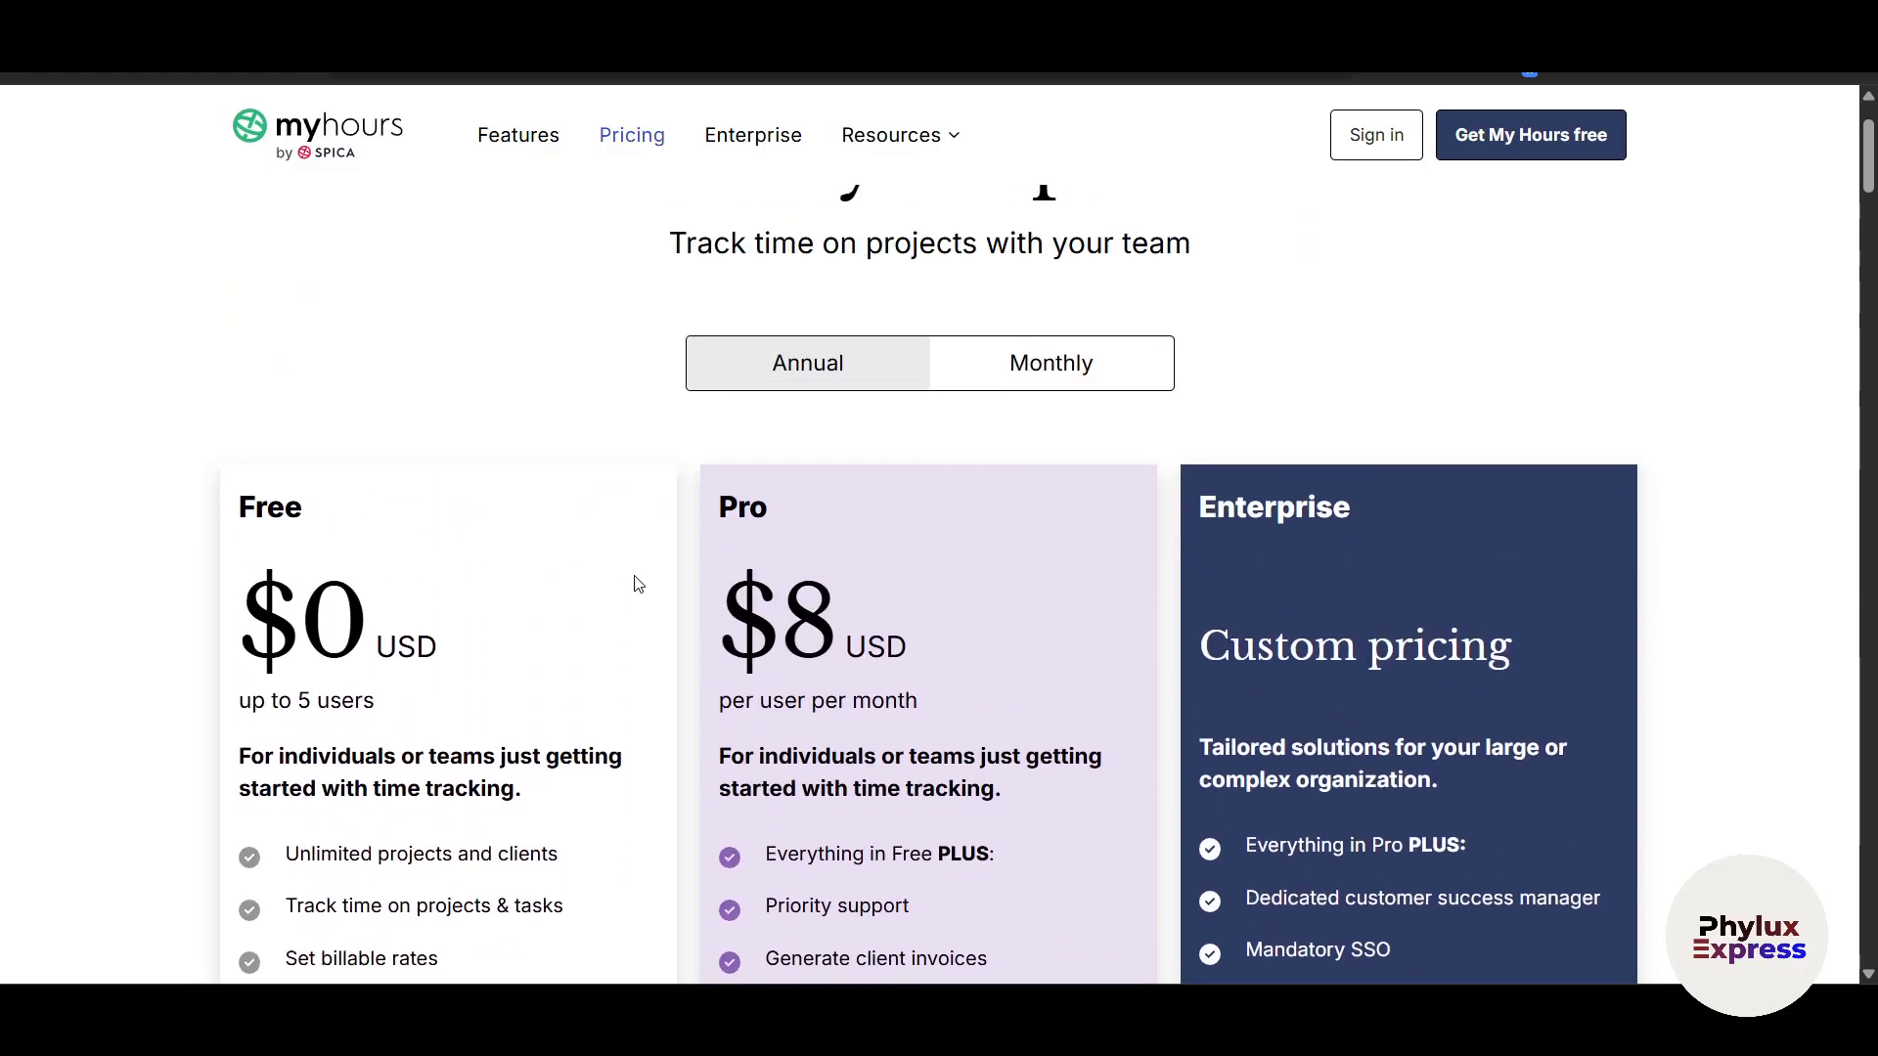
click(1006, 515)
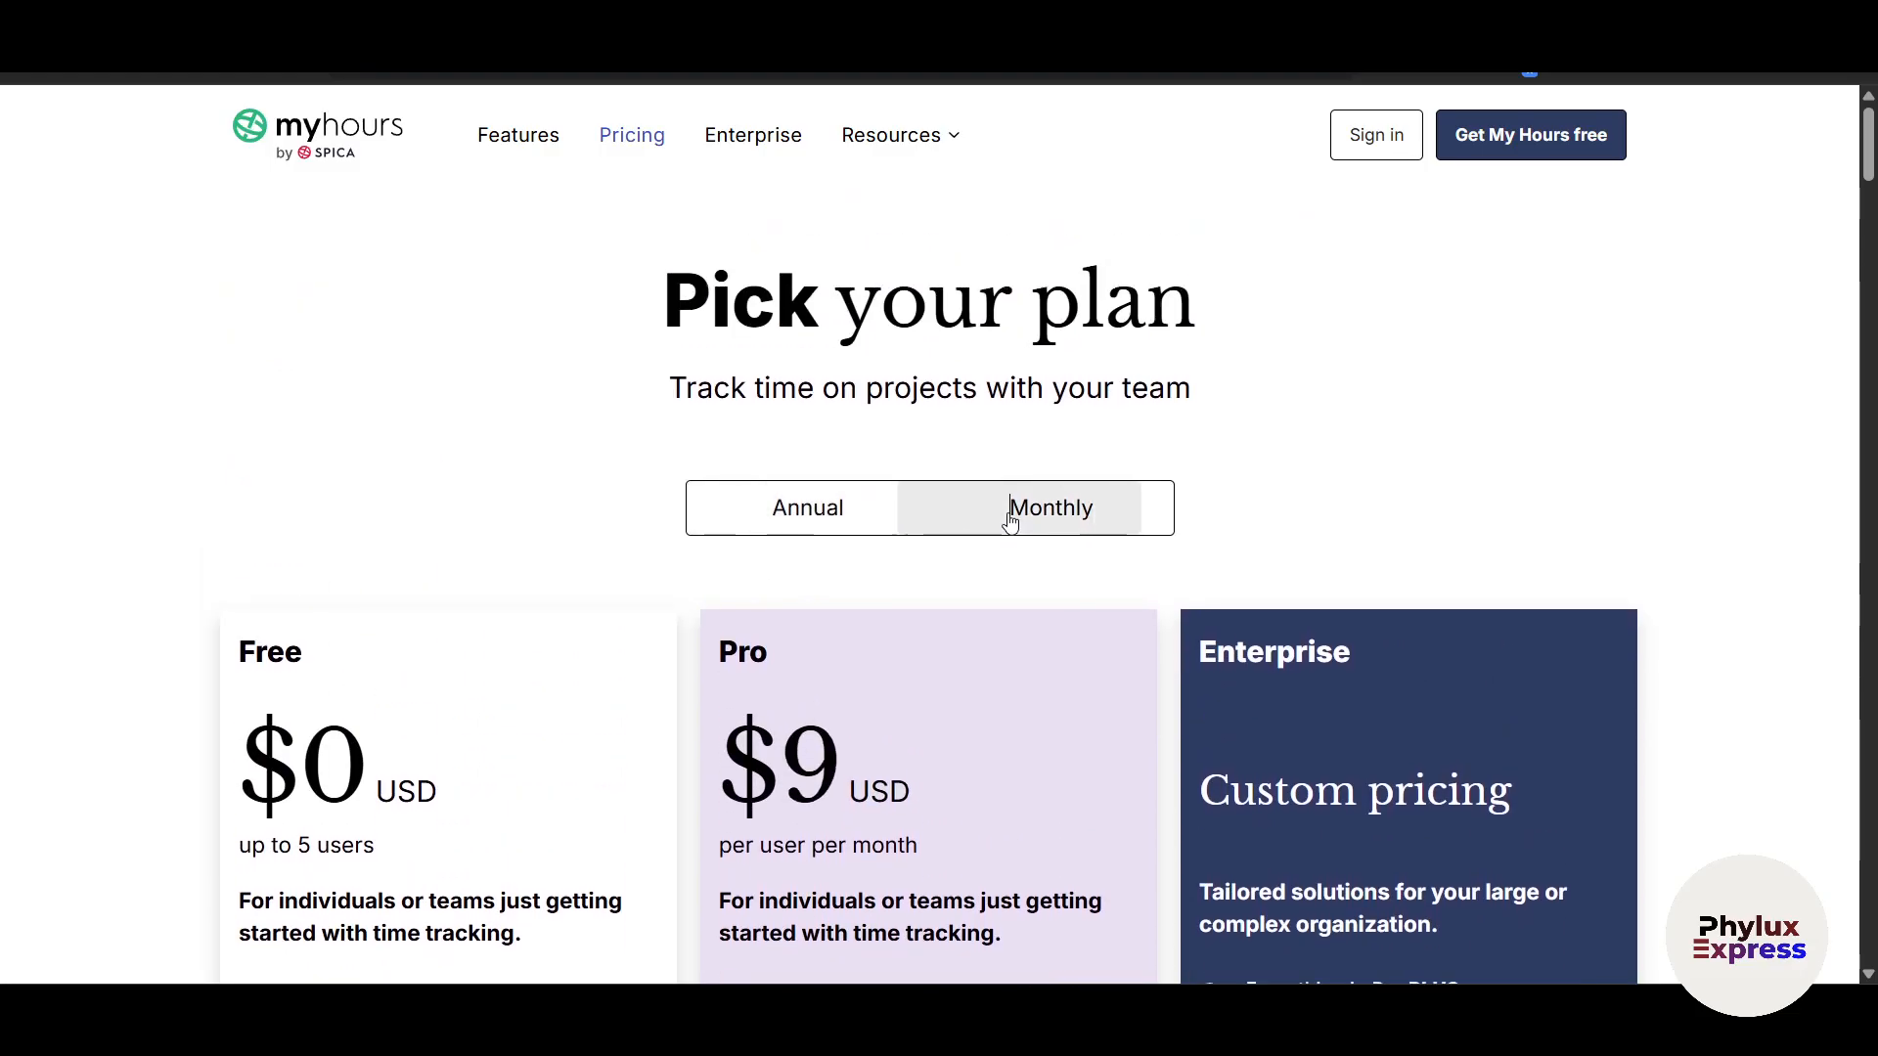
click(759, 530)
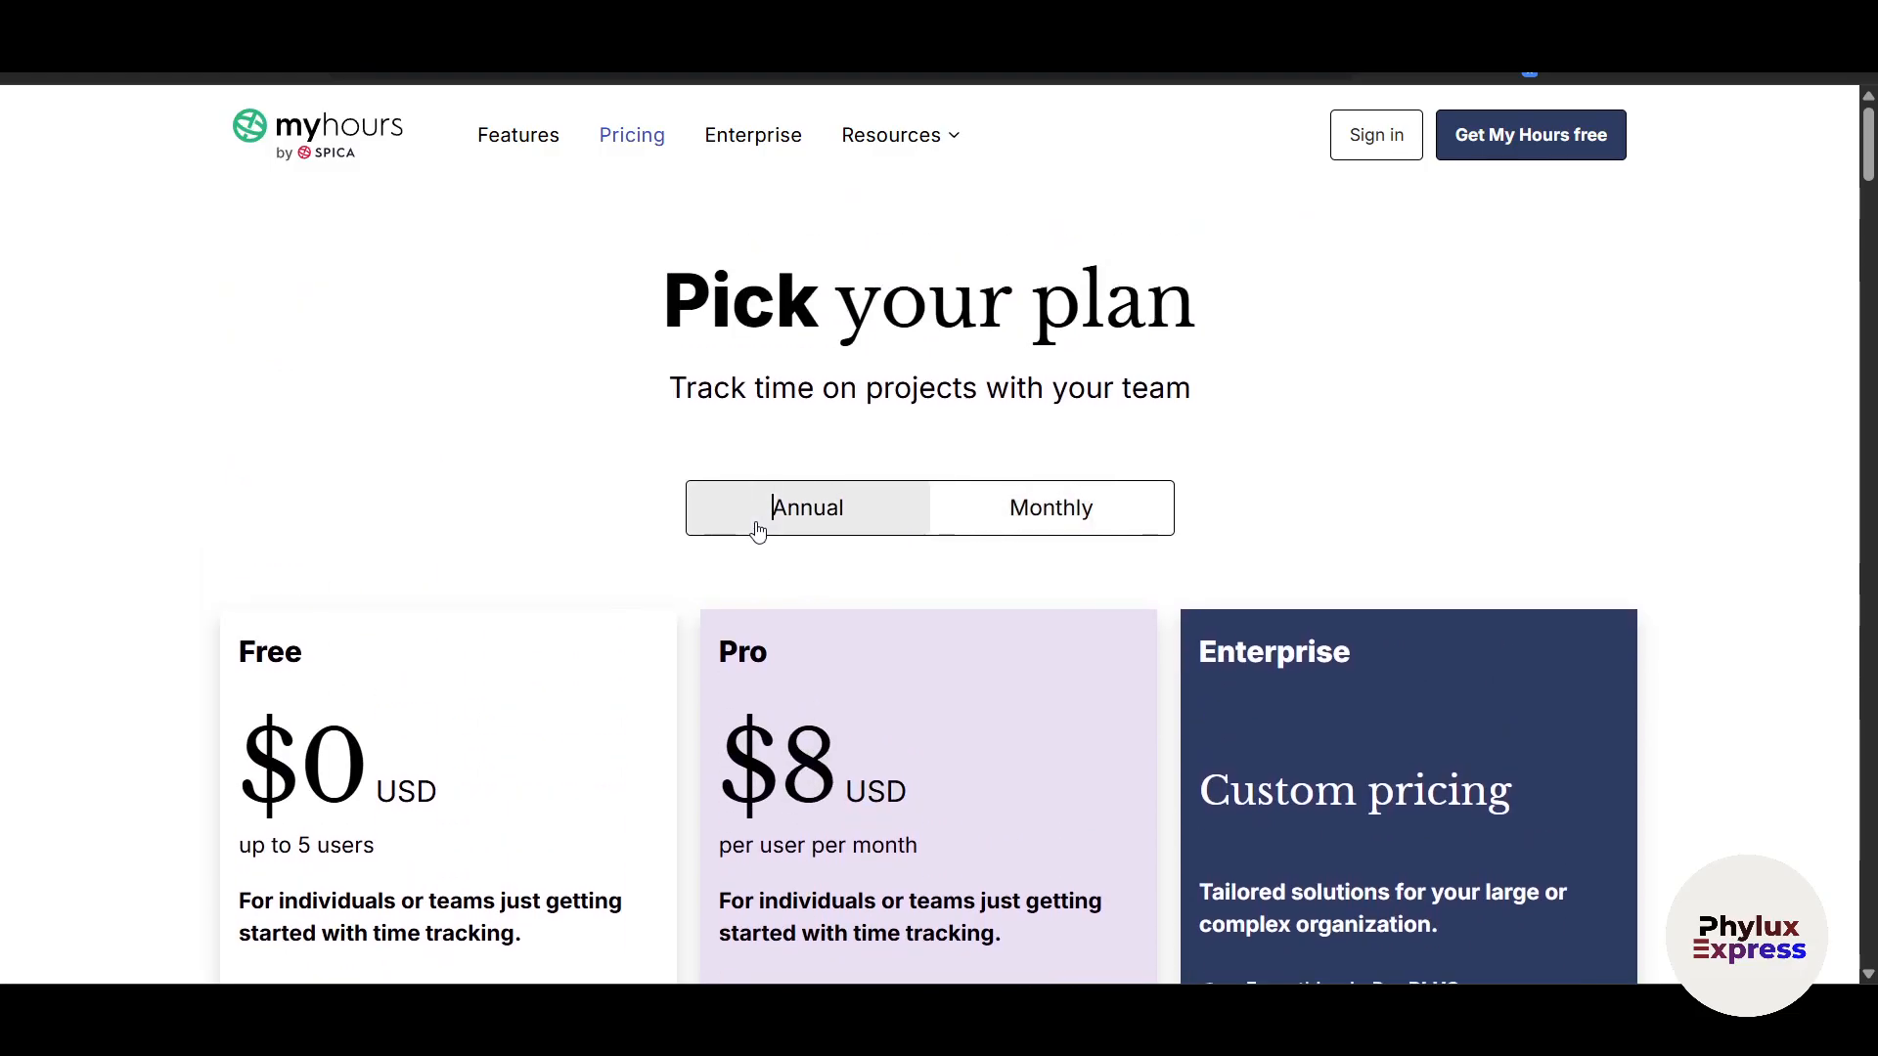
click(1018, 526)
click(826, 521)
scroll(640, 494, down, 4)
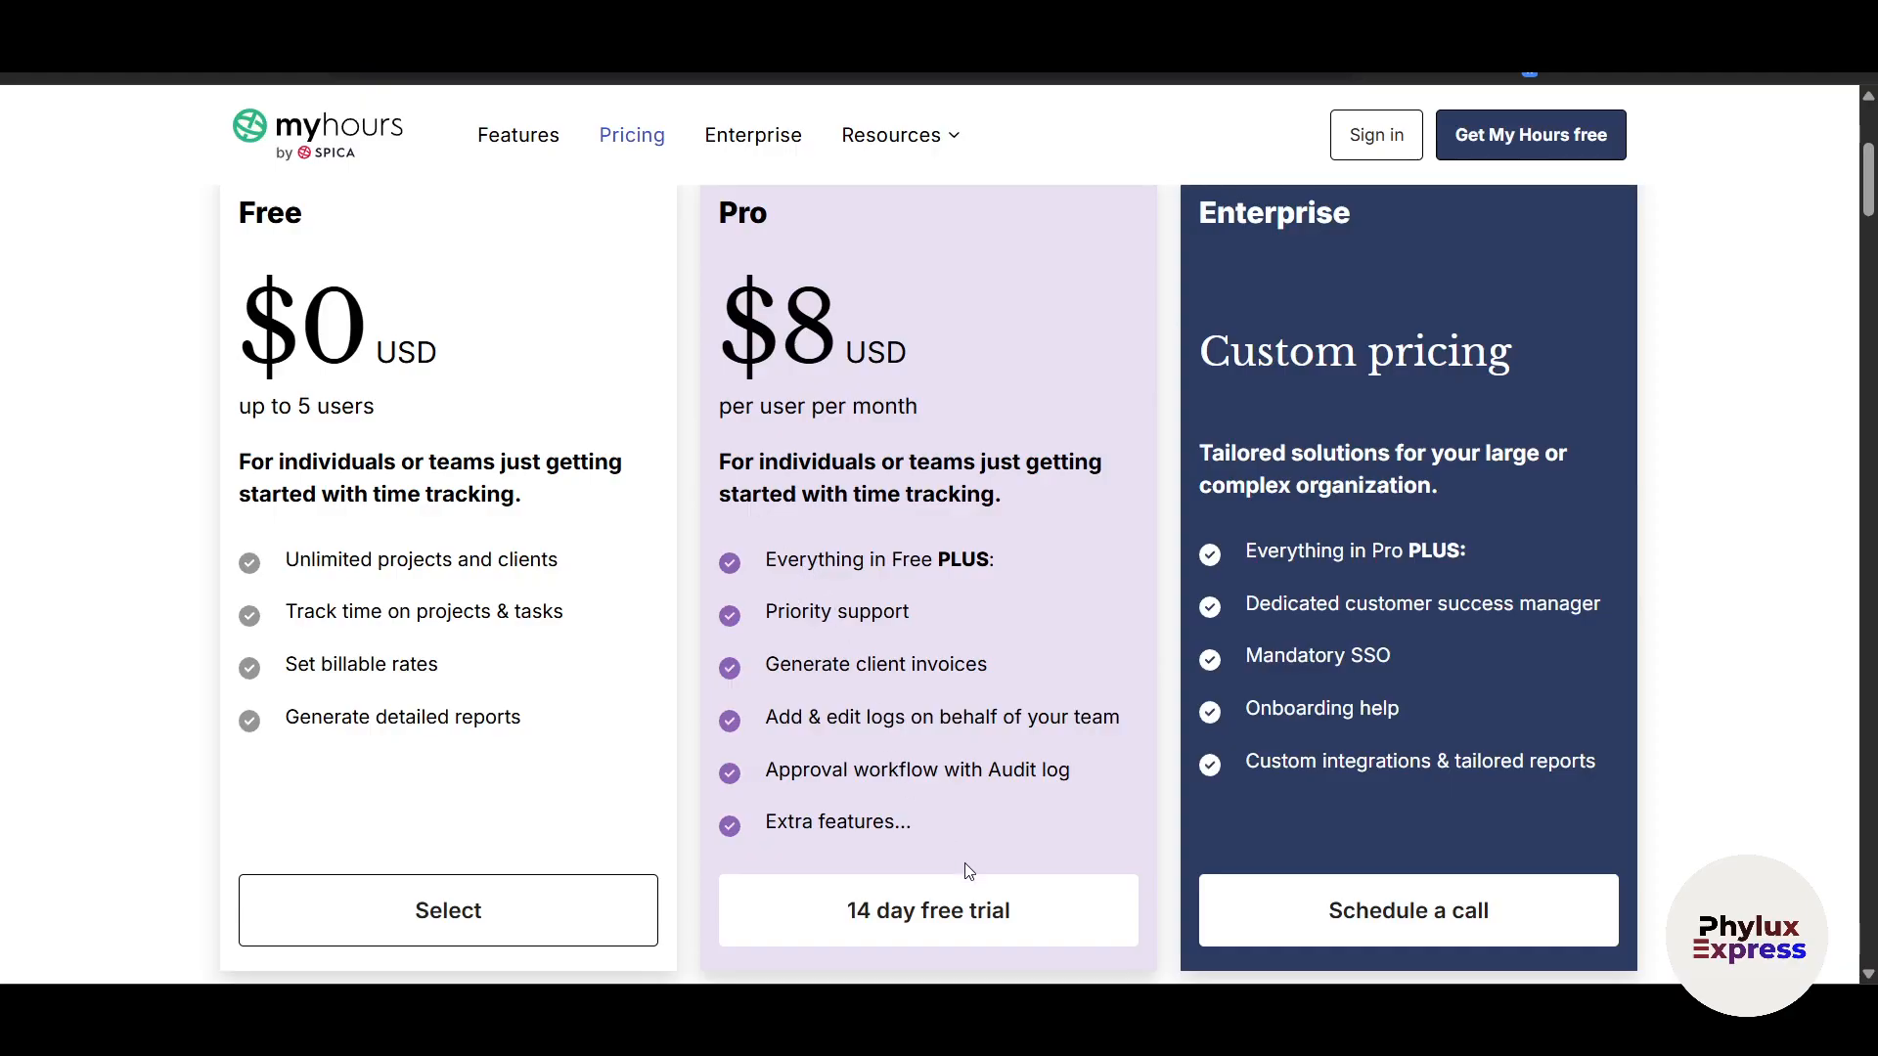
scroll(966, 871, down, 1)
scroll(1008, 856, up, 4)
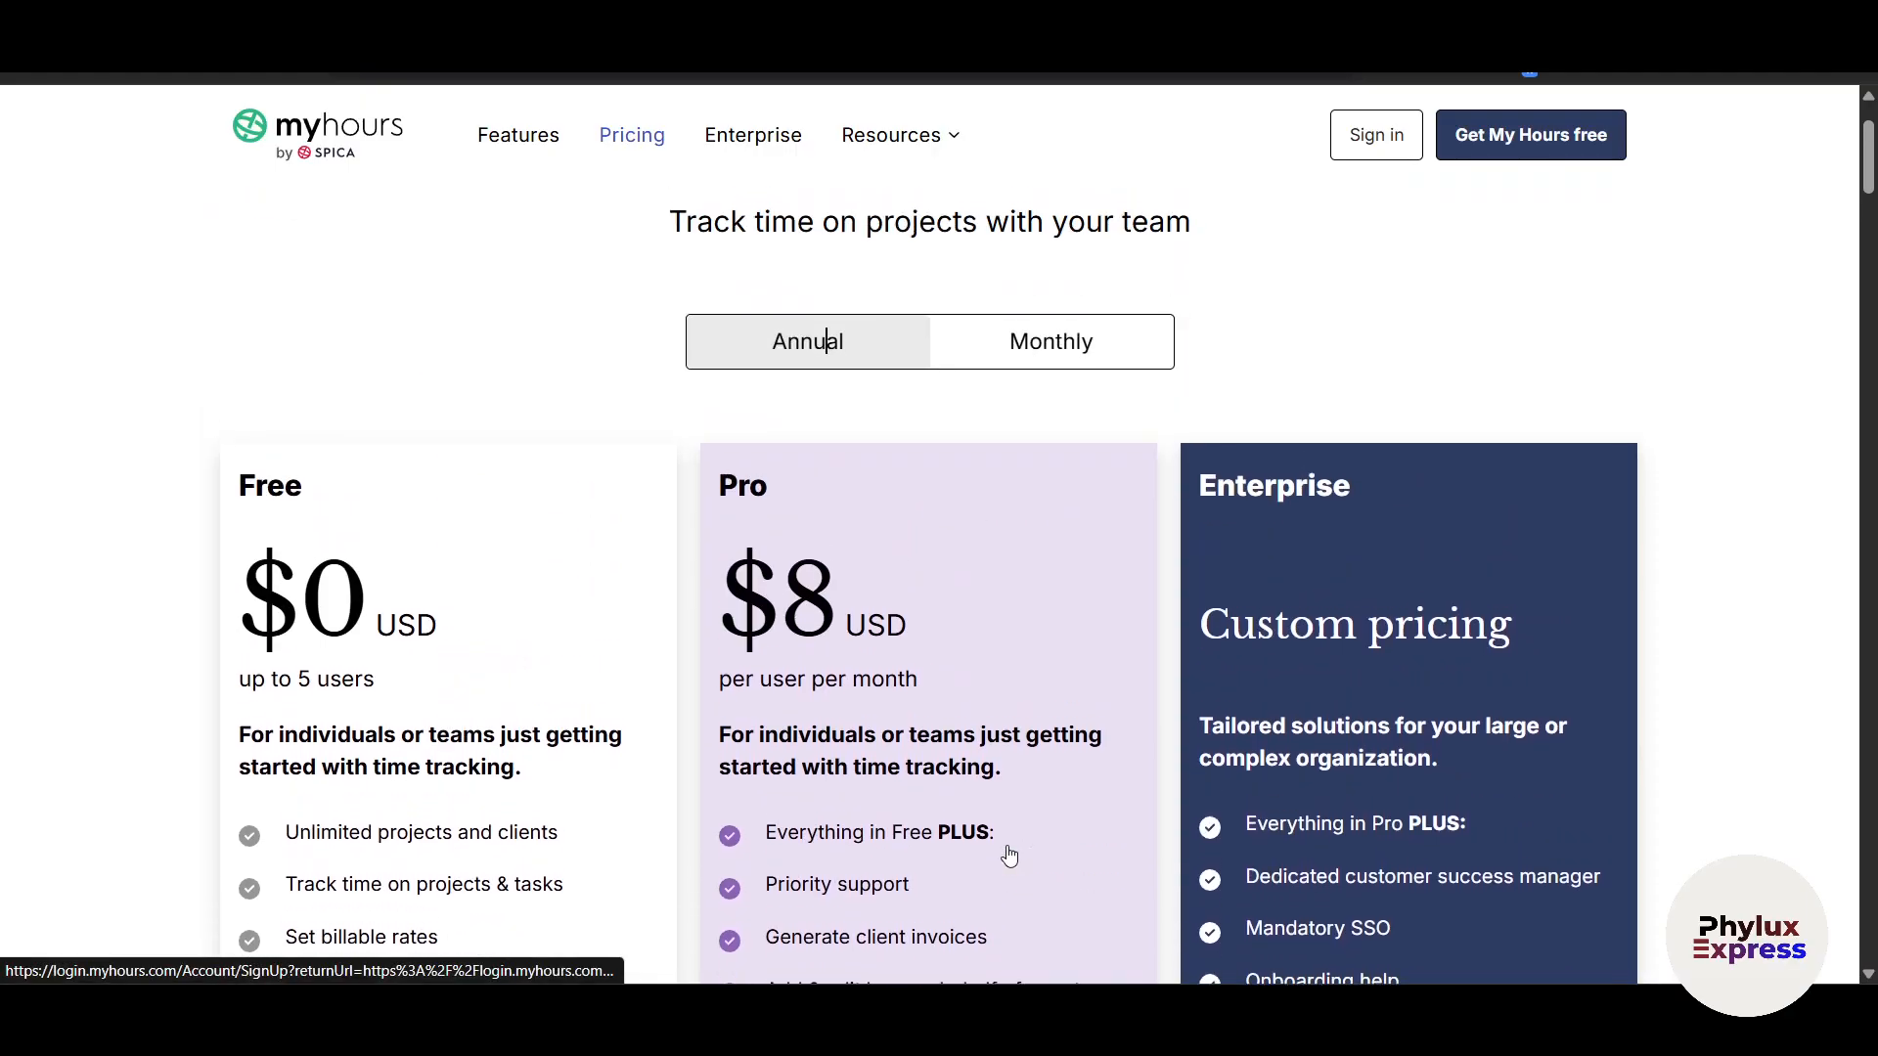
scroll(1360, 858, down, 4)
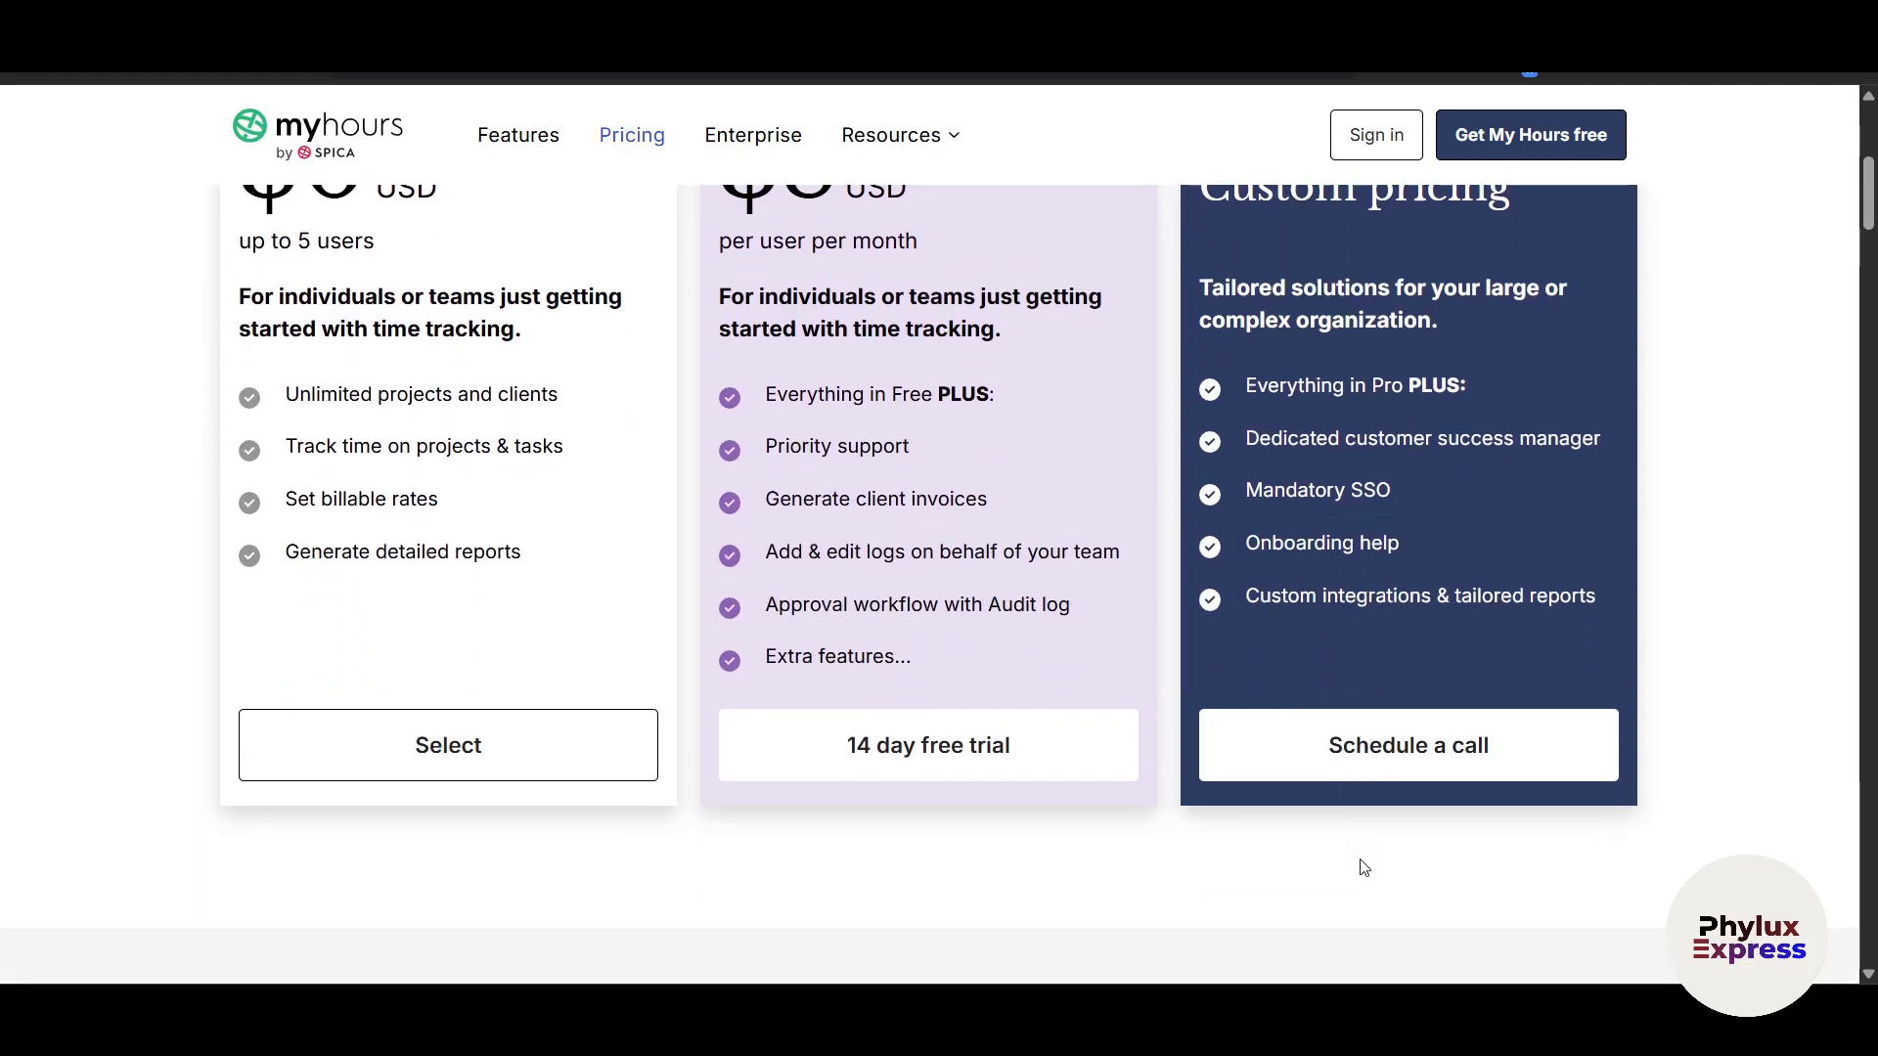
scroll(1364, 867, up, 4)
scroll(826, 293, down, 5)
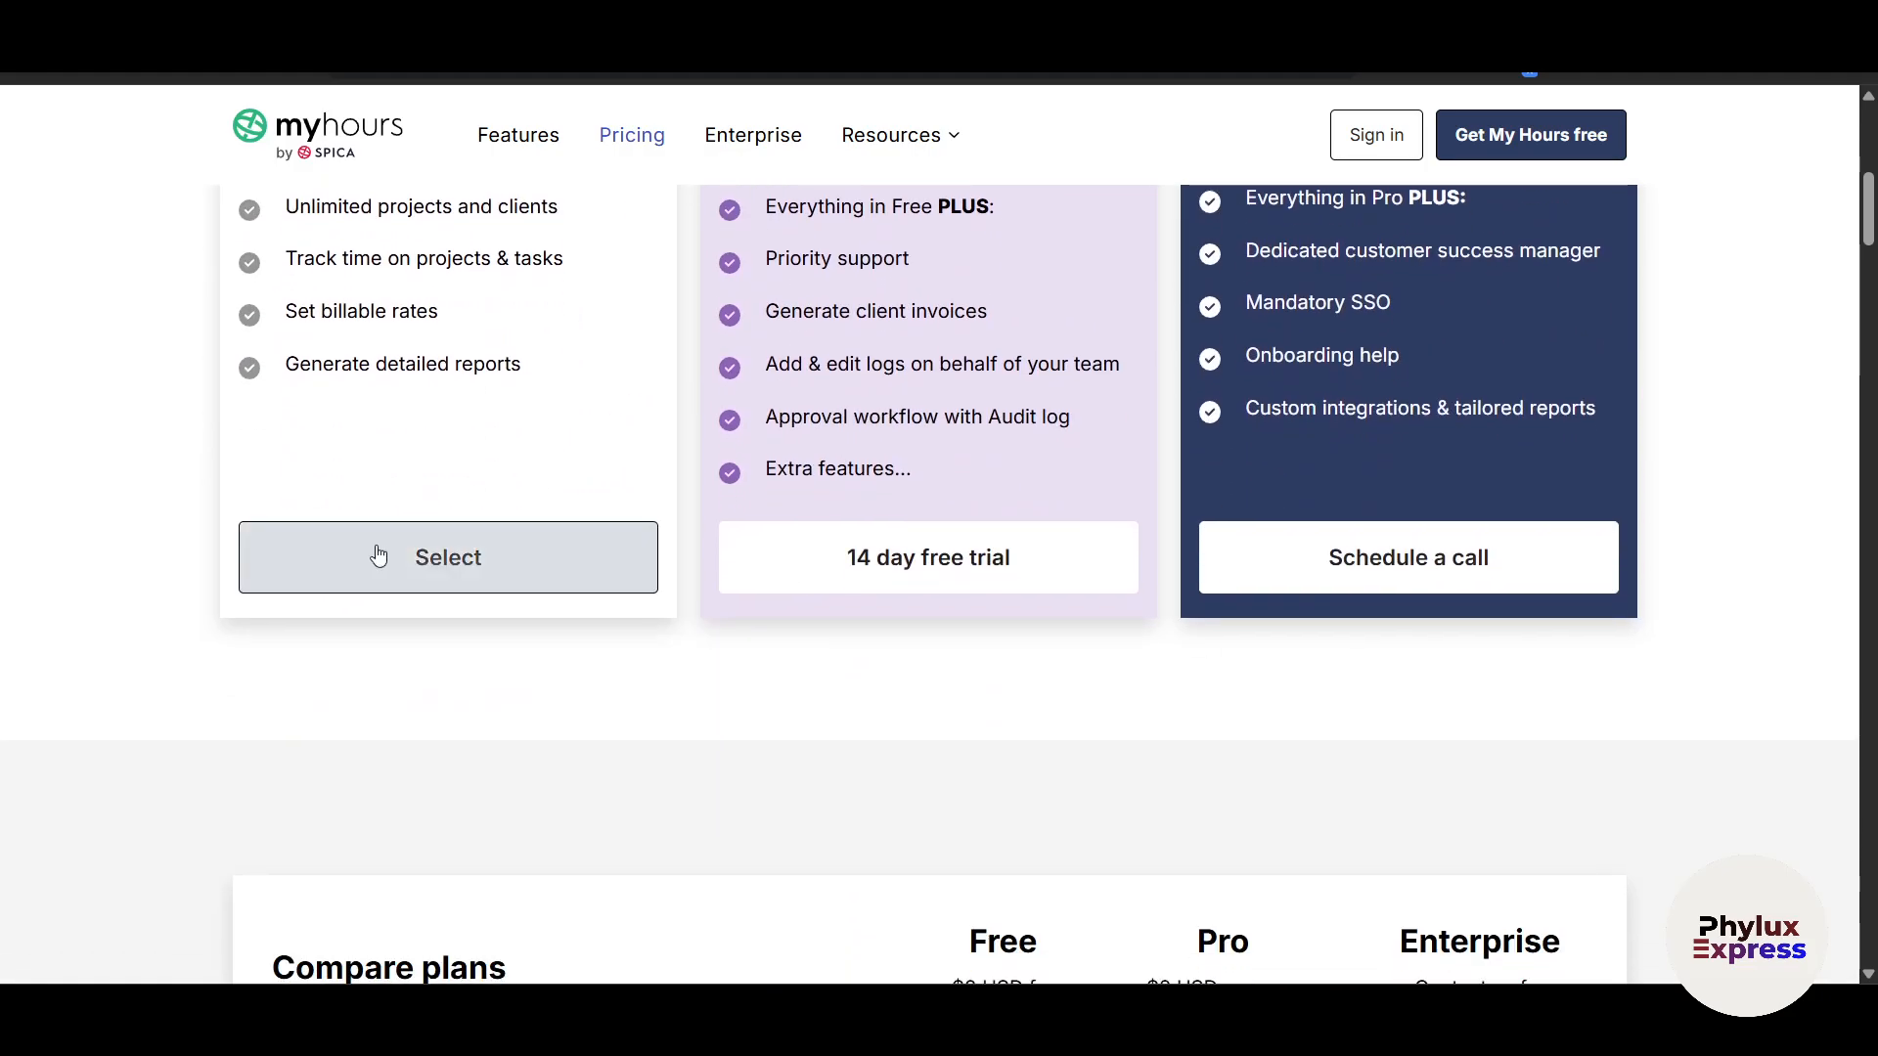
Step: Select the Free plan, enter the user's full name, e-mail and pasted password, and continue
click(446, 560)
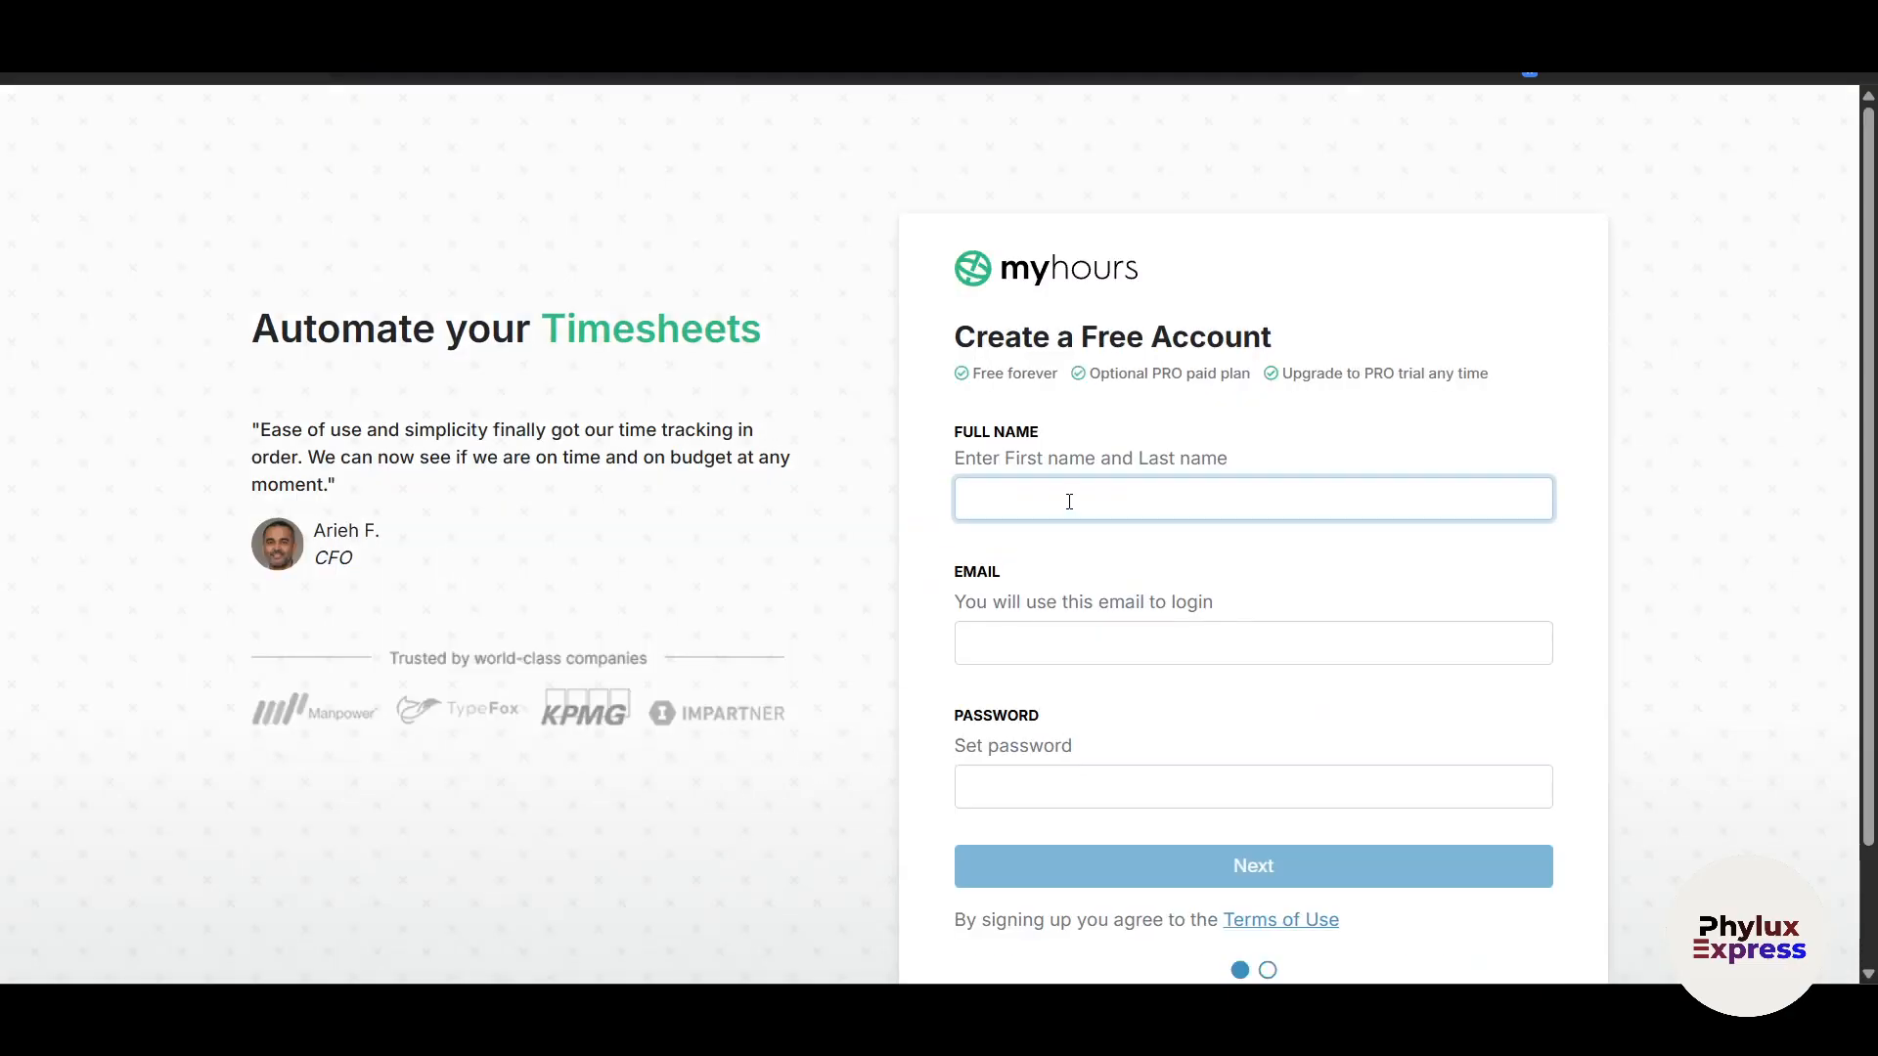
key(Tab)
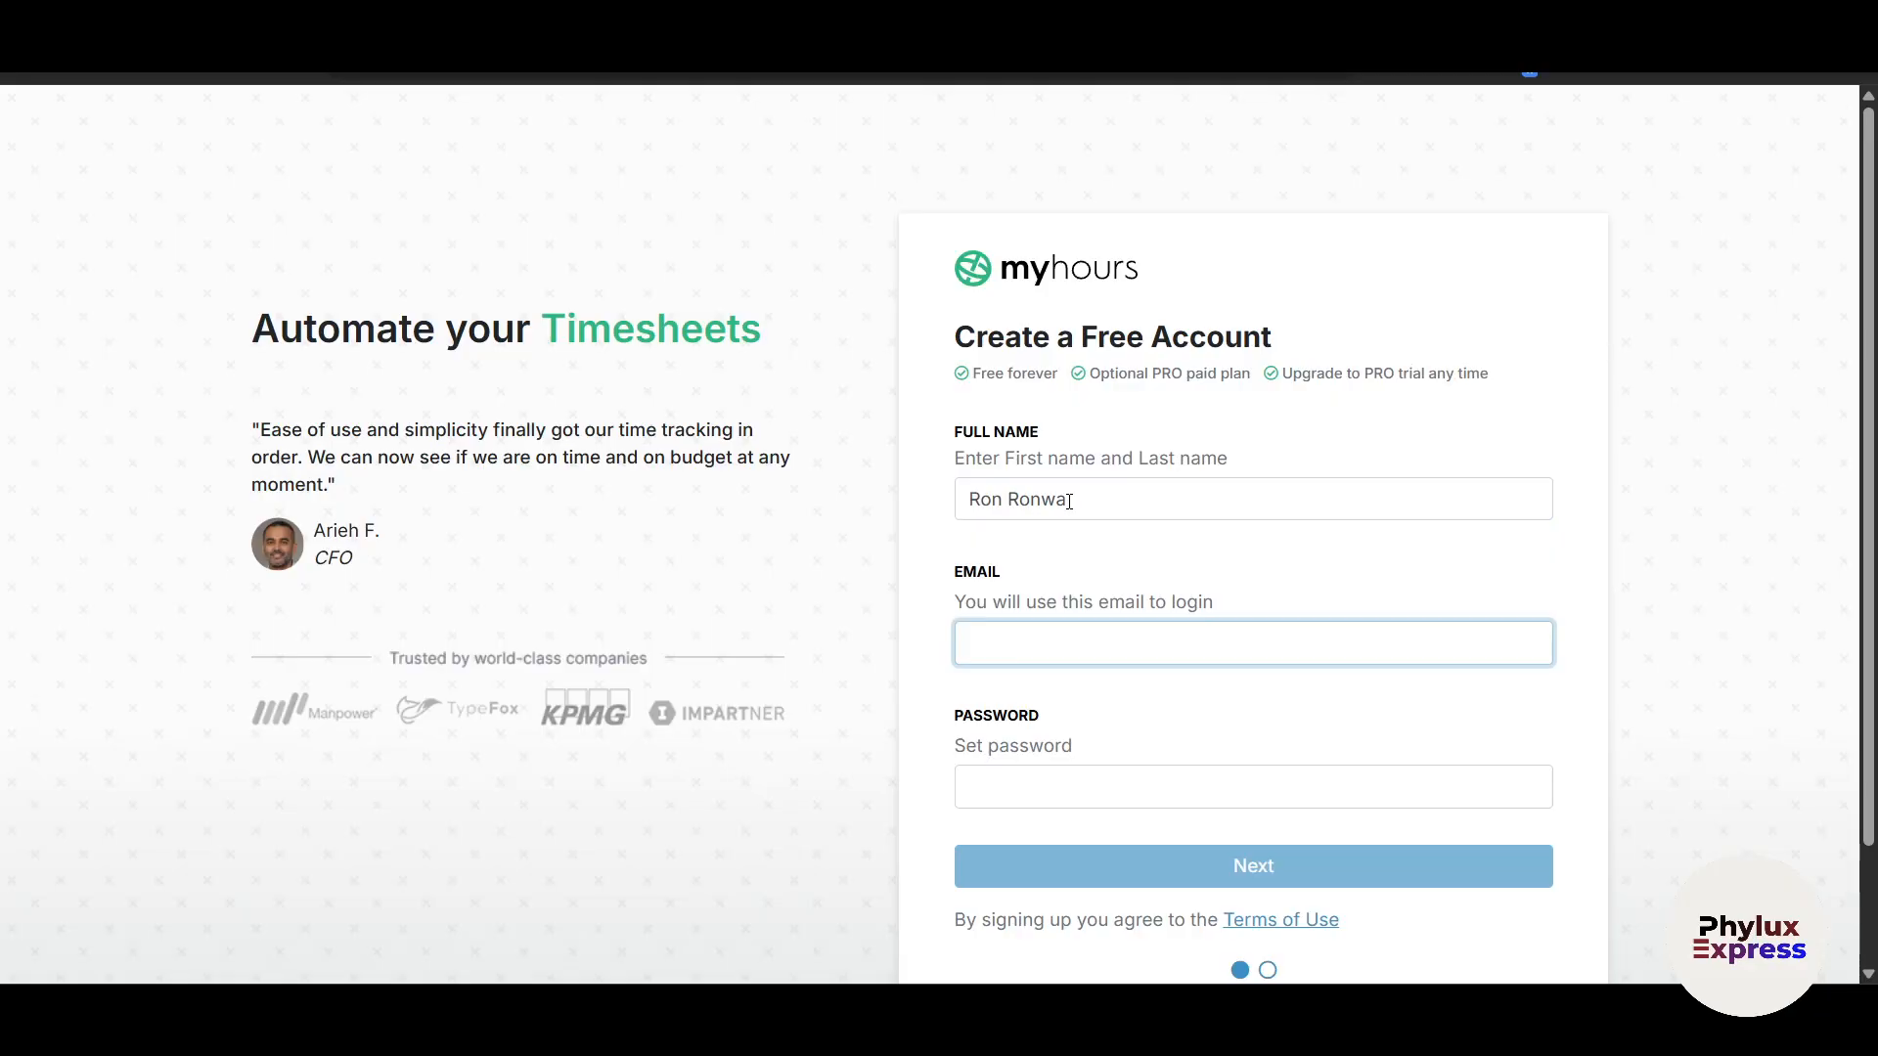
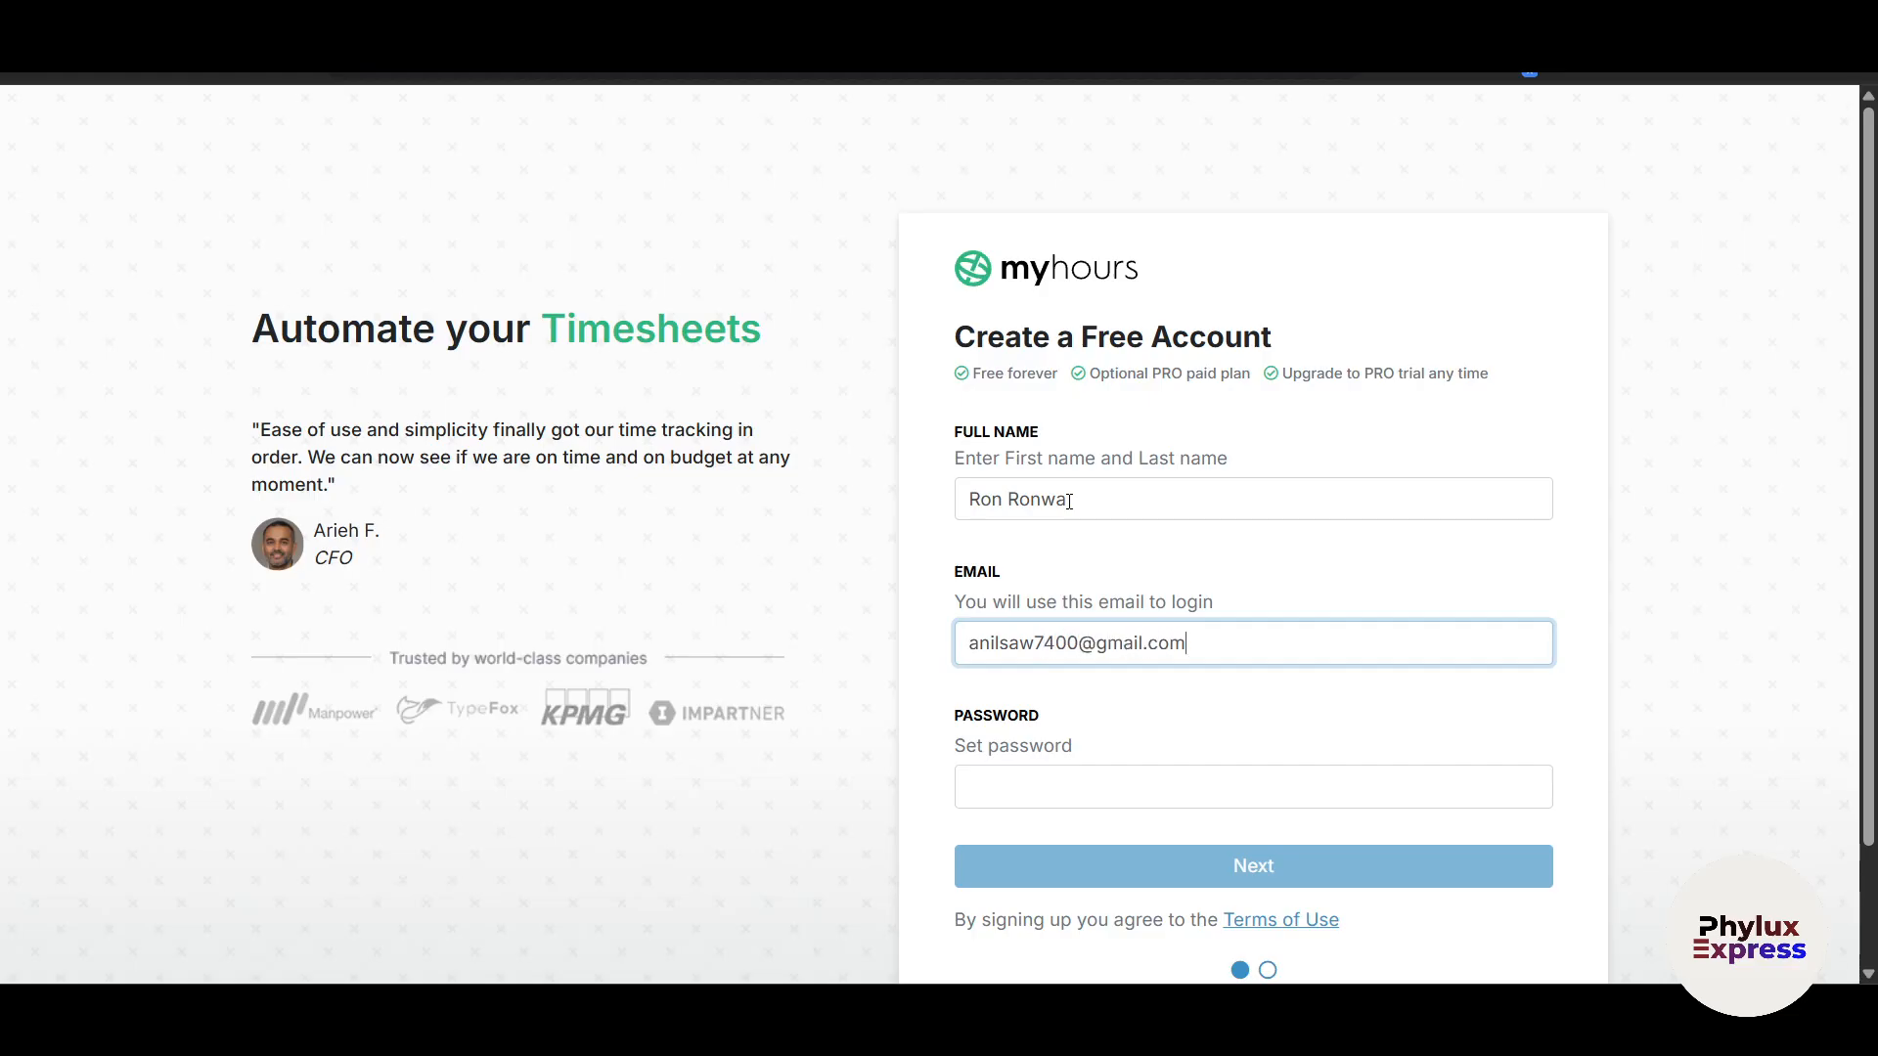
key(Tab)
key(ctrl+v)
scroll(1069, 501, down, 1)
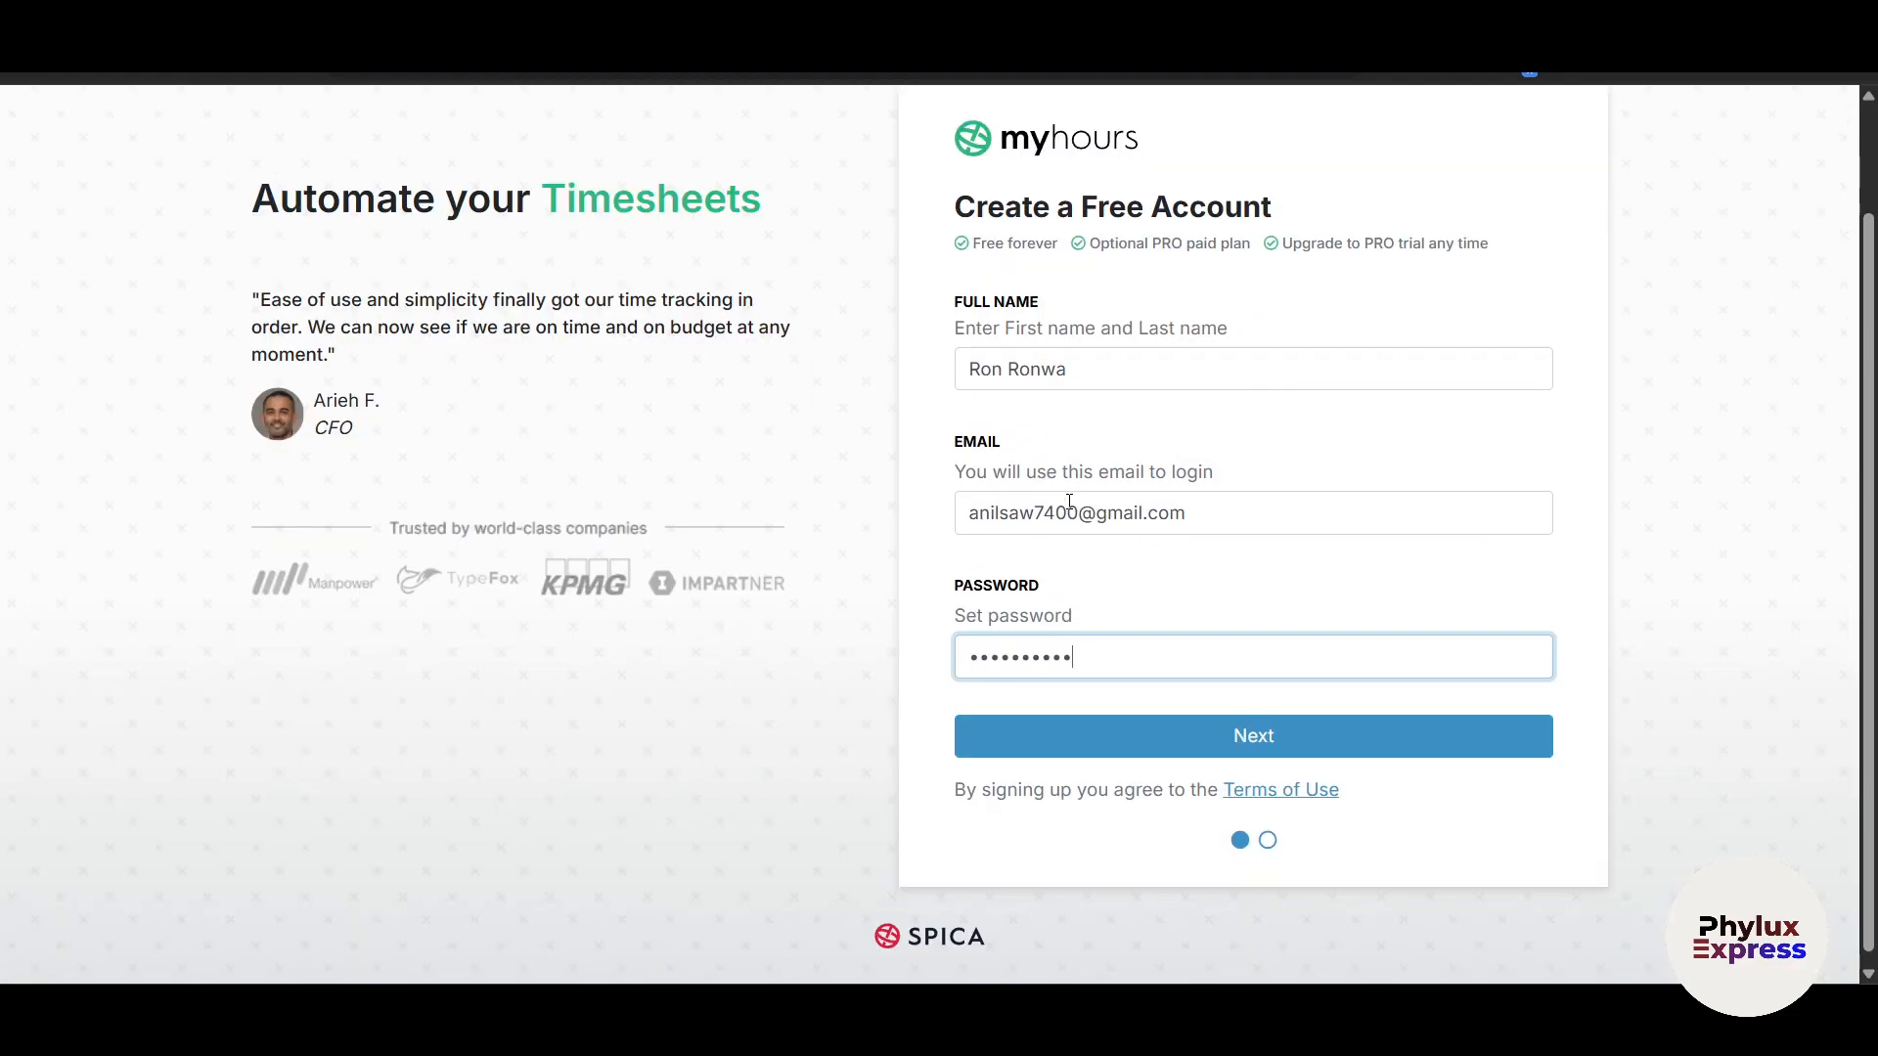
click(1206, 746)
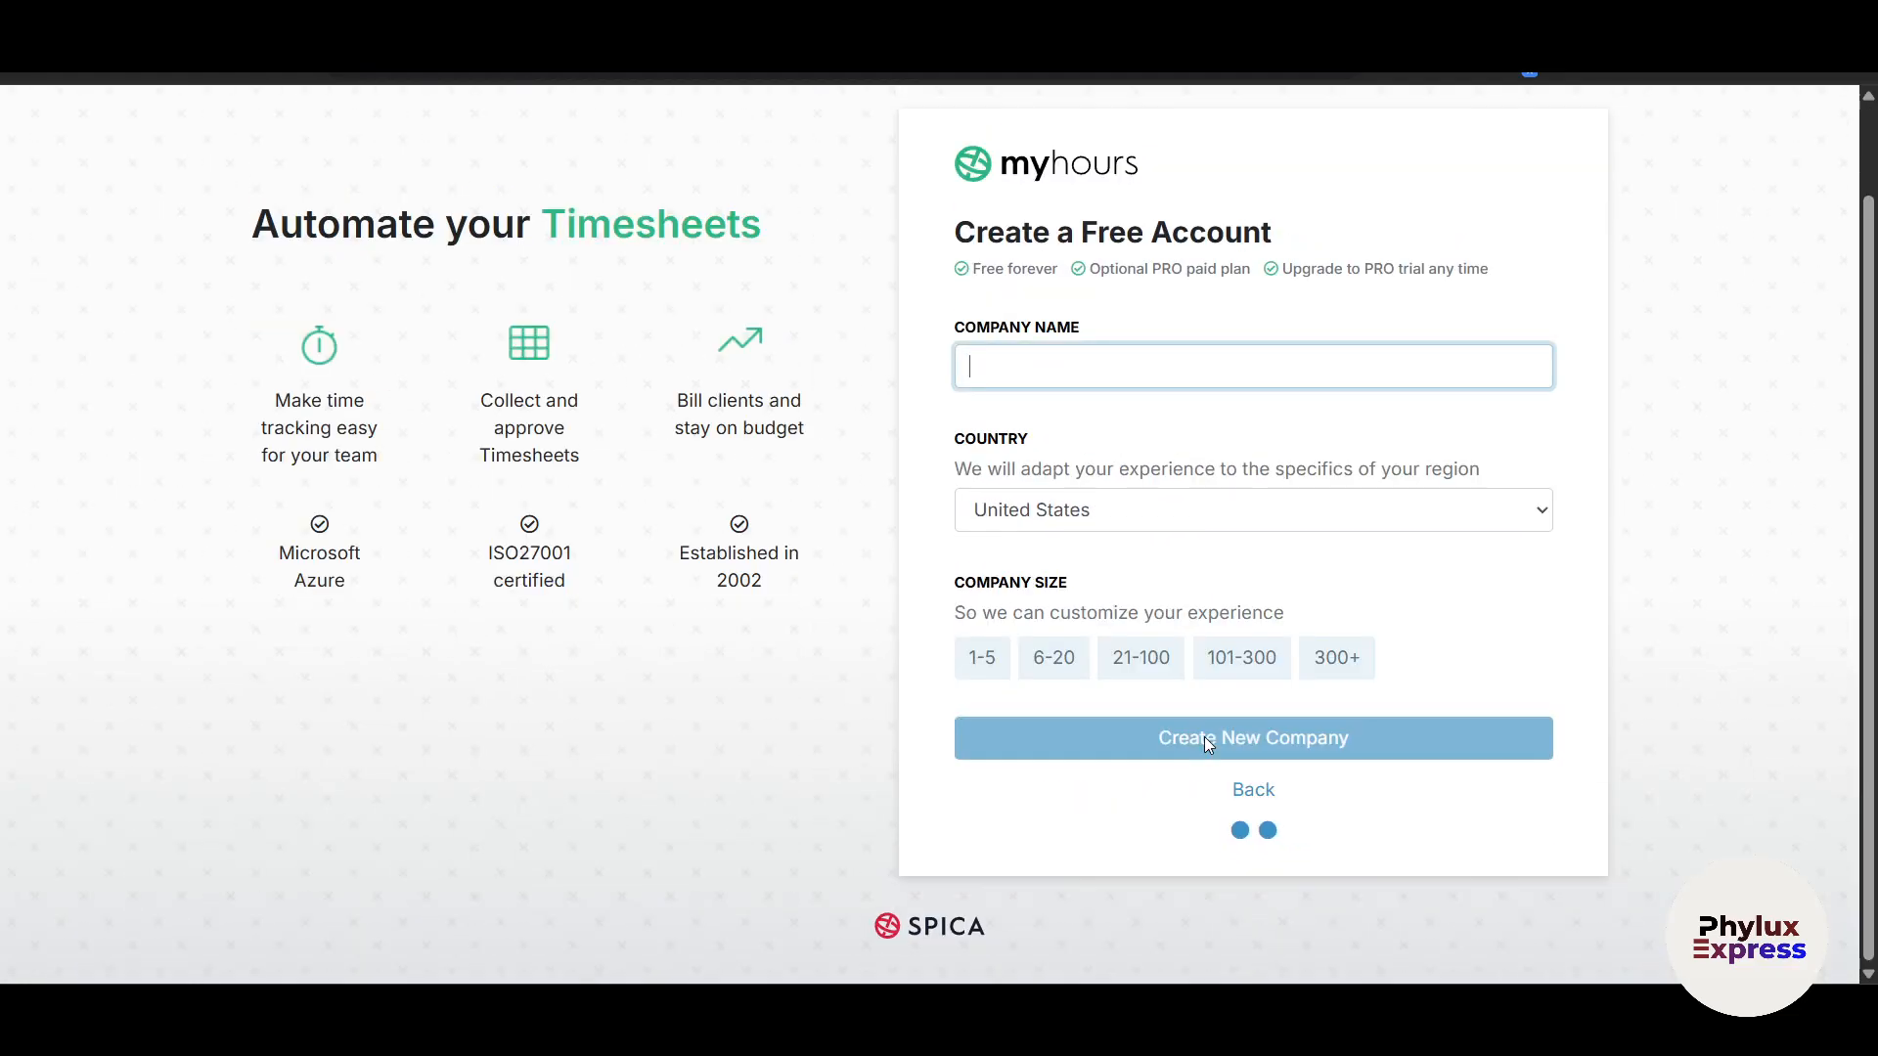
Step: Create company 'Phylux Express' with country United States and company size 1-5
scroll(1056, 558, up, 1)
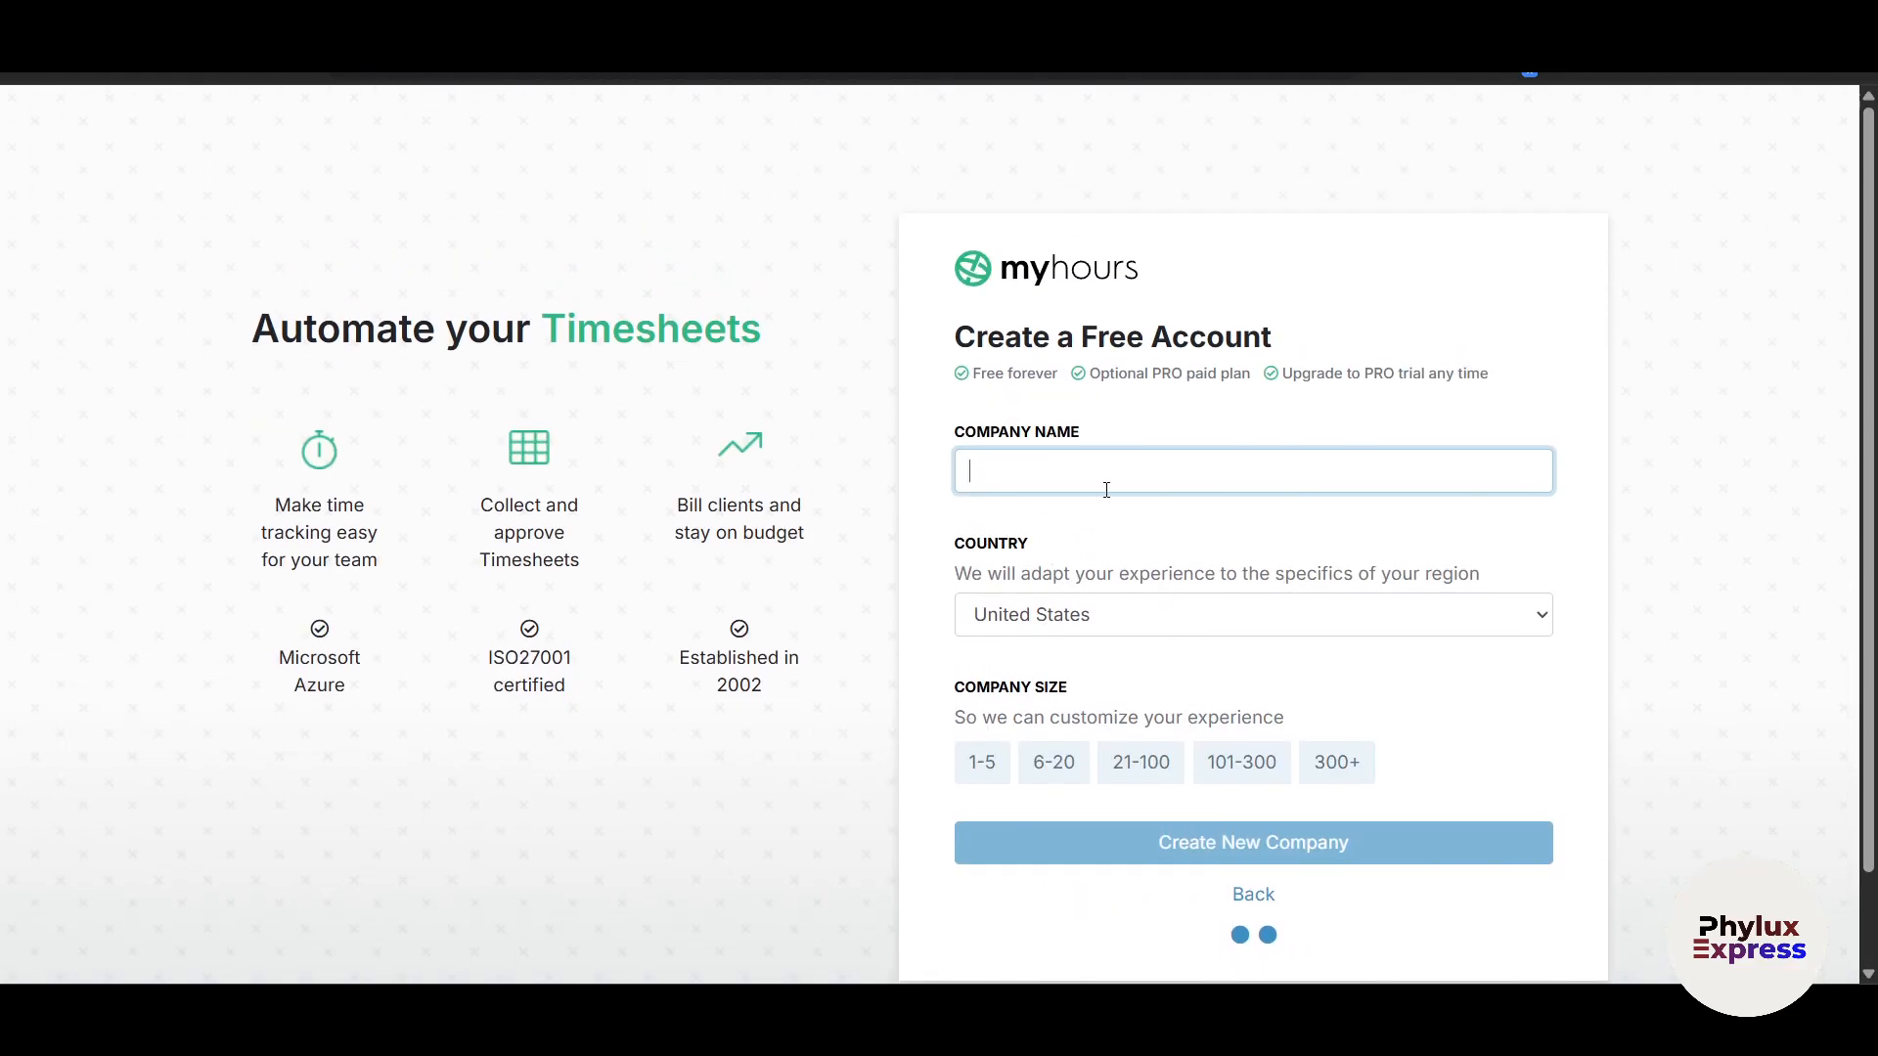
text(Phylux Express)
click(1144, 631)
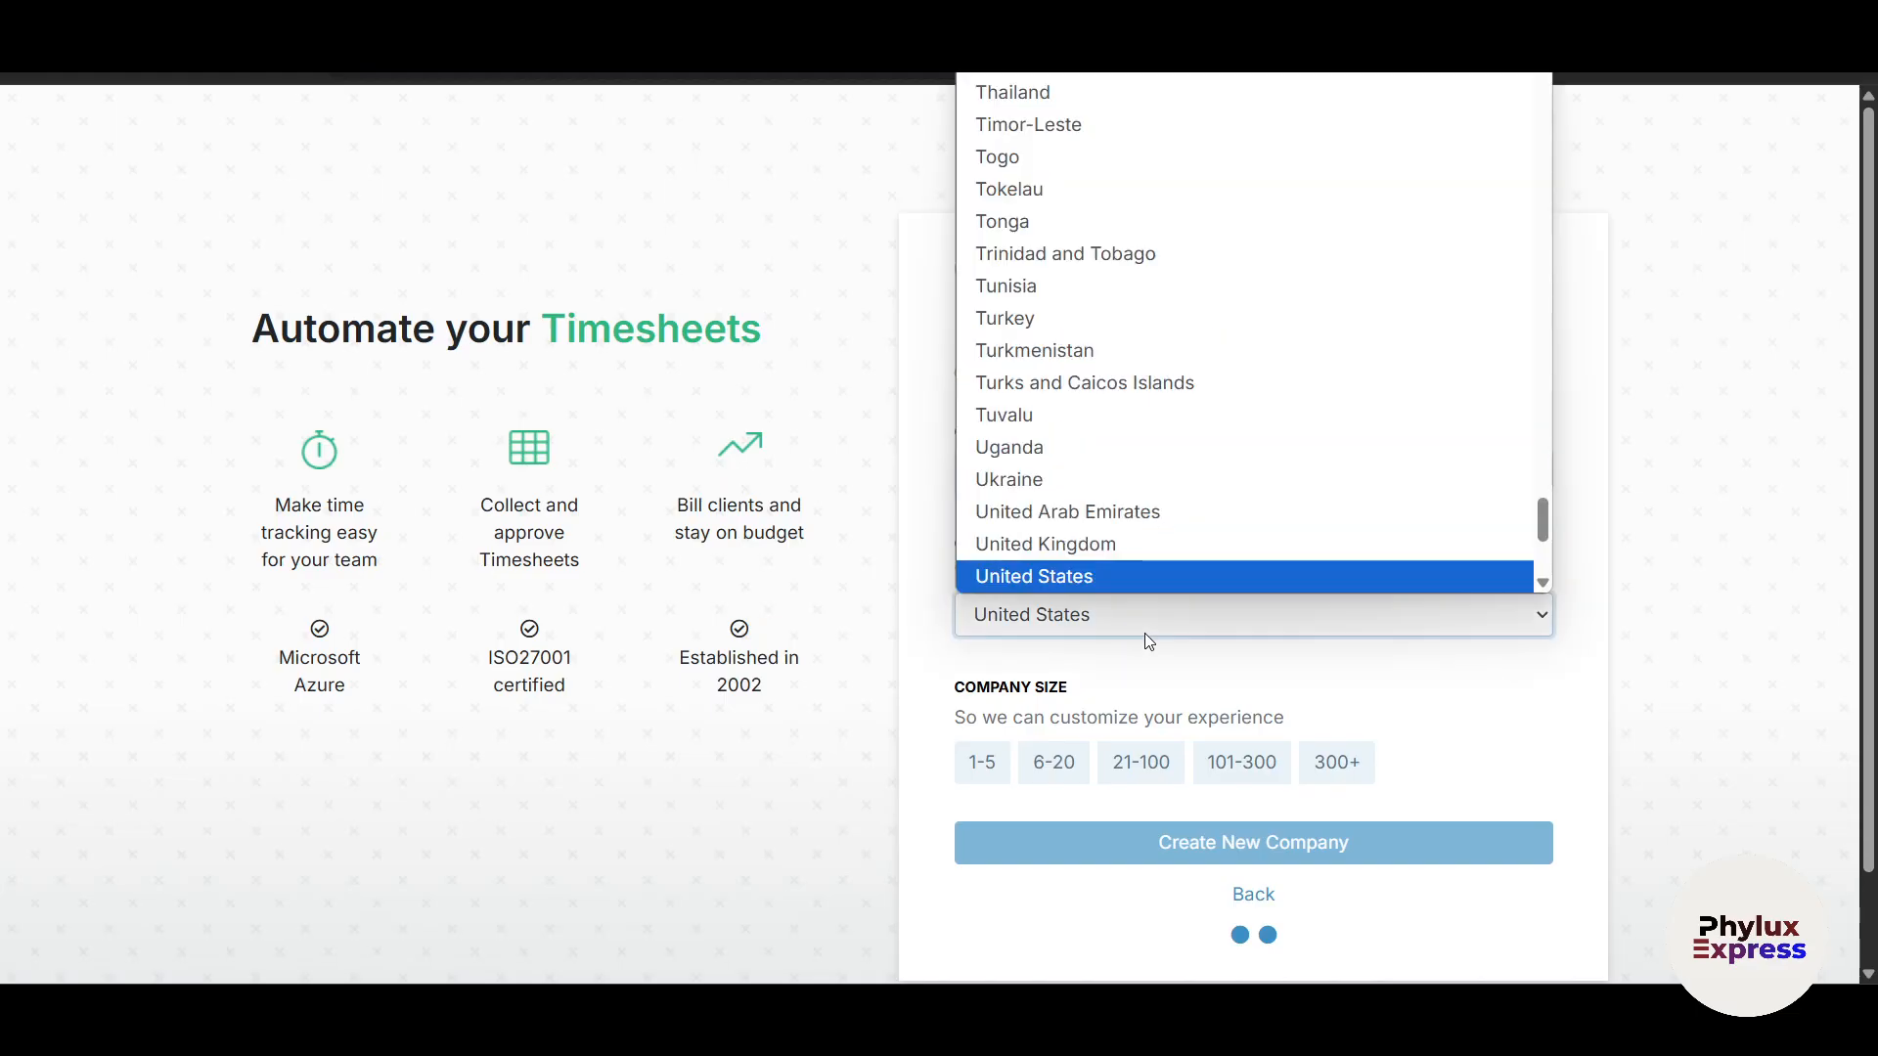
click(1510, 692)
scroll(1512, 696, down, 1)
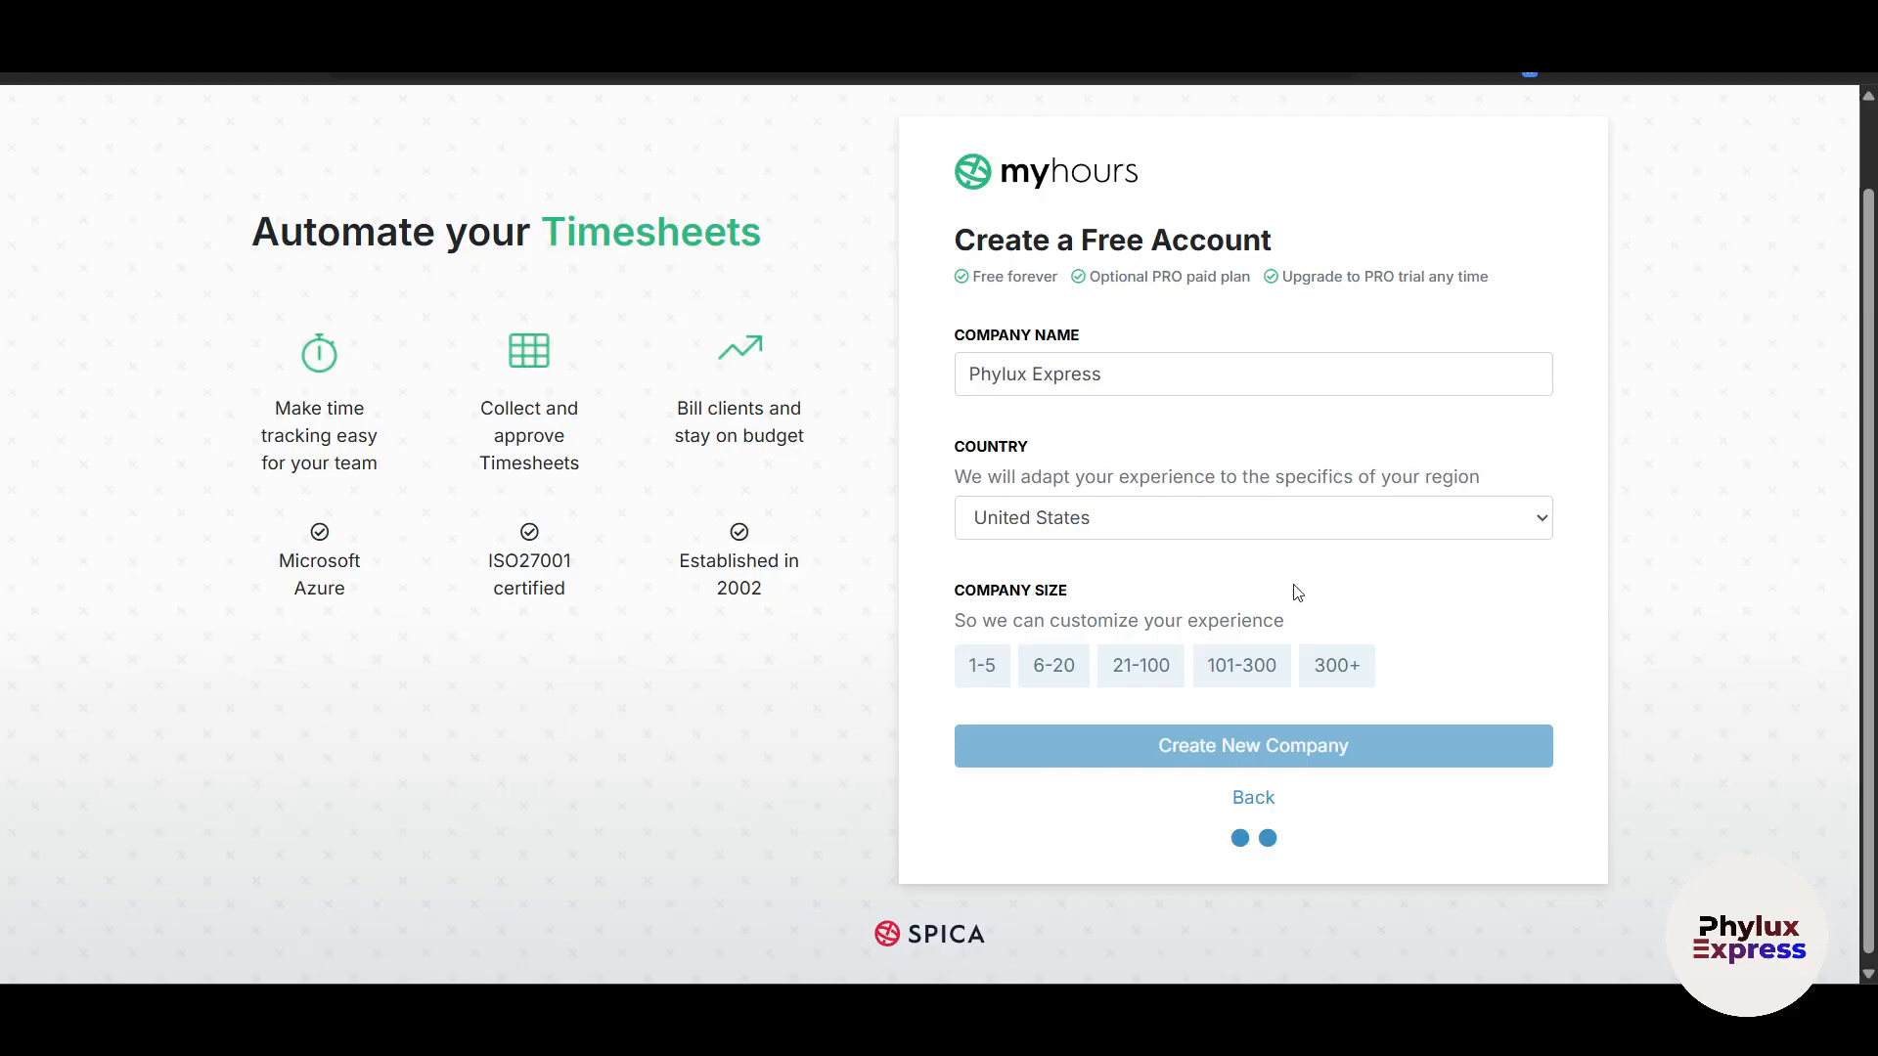
scroll(1293, 591, up, 1)
scroll(1293, 591, down, 1)
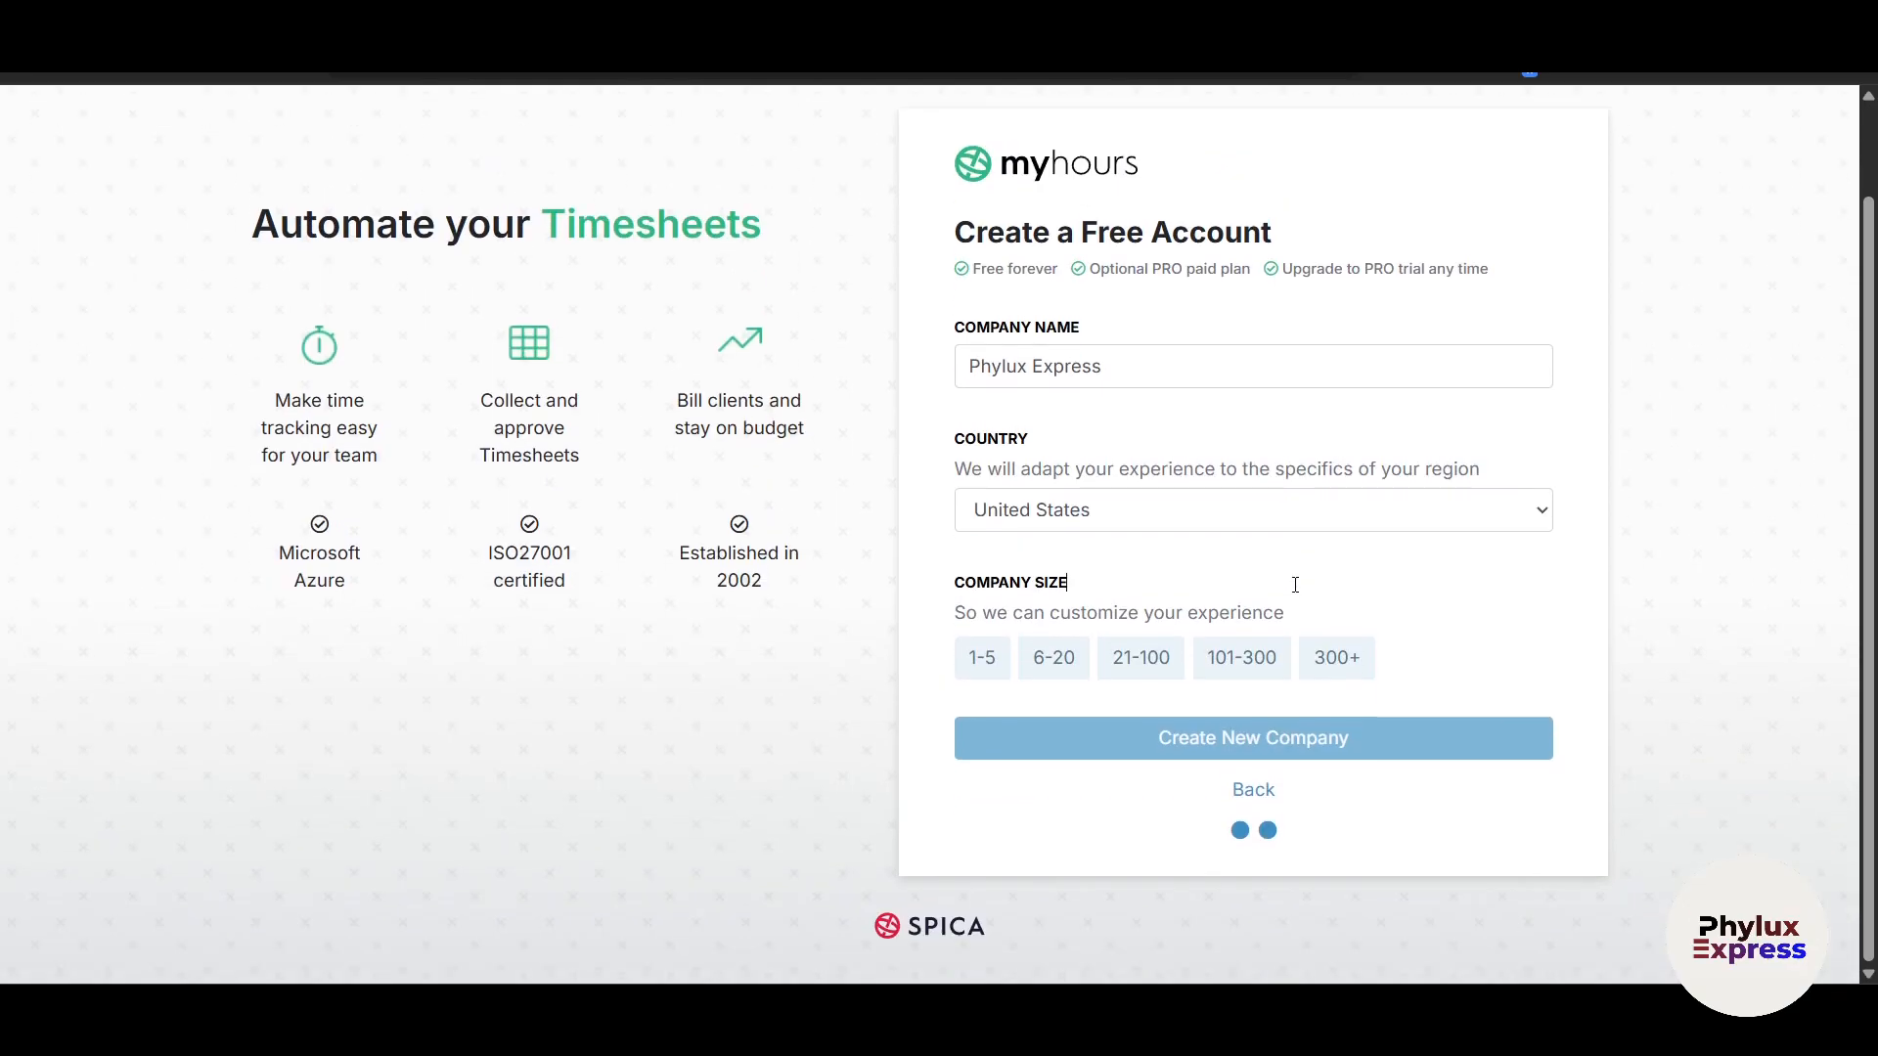
click(992, 655)
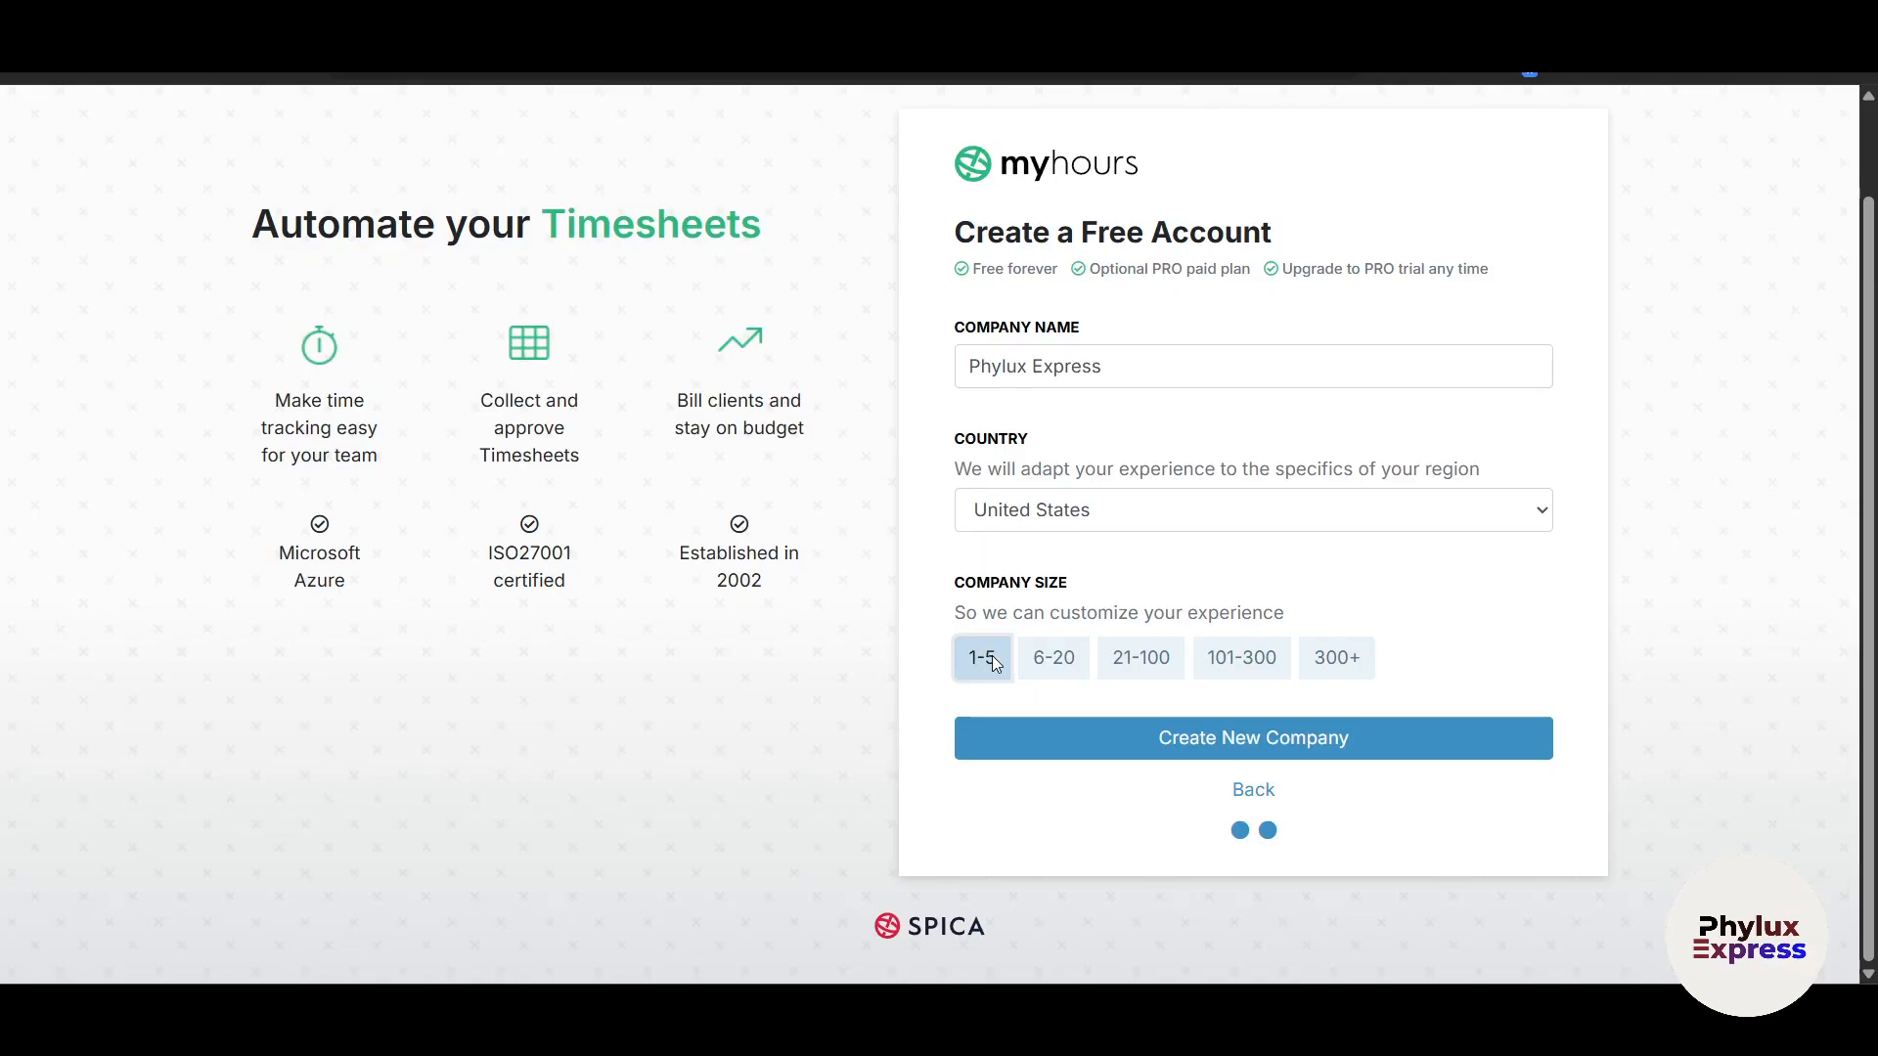
scroll(854, 681, up, 1)
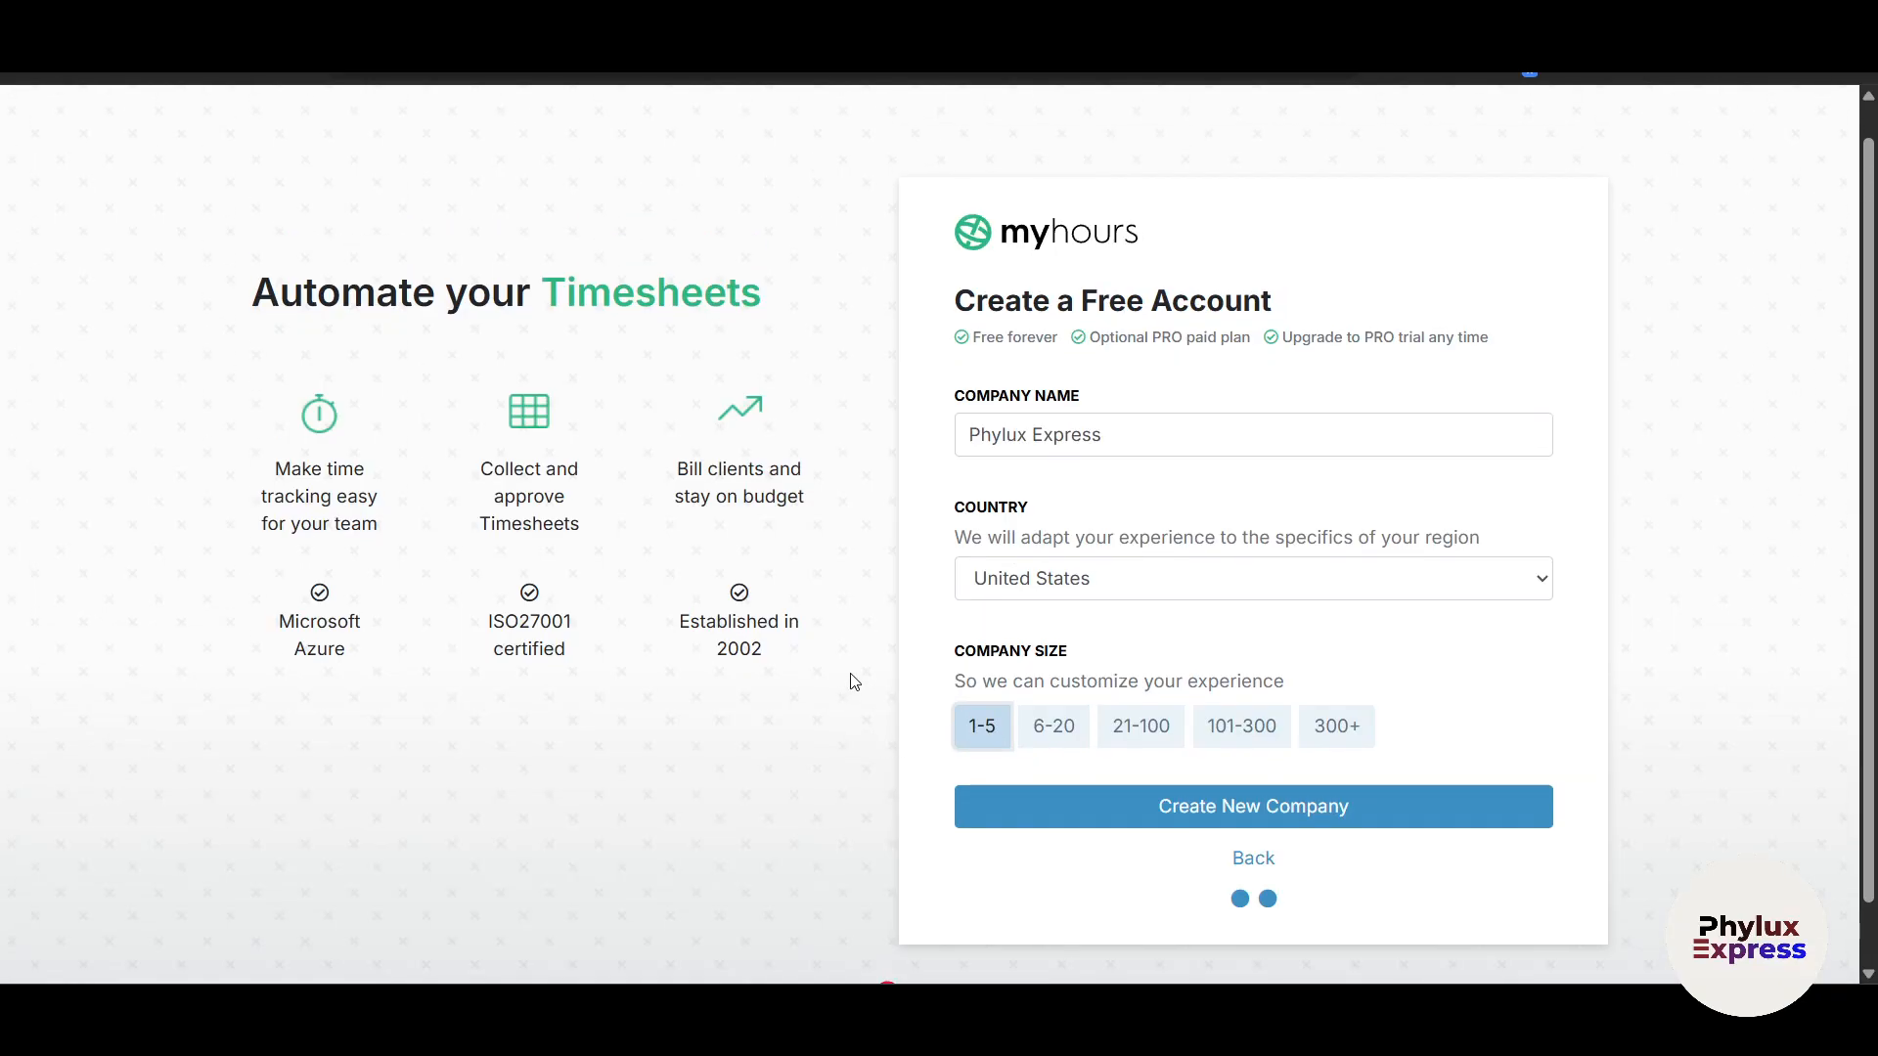
click(1238, 814)
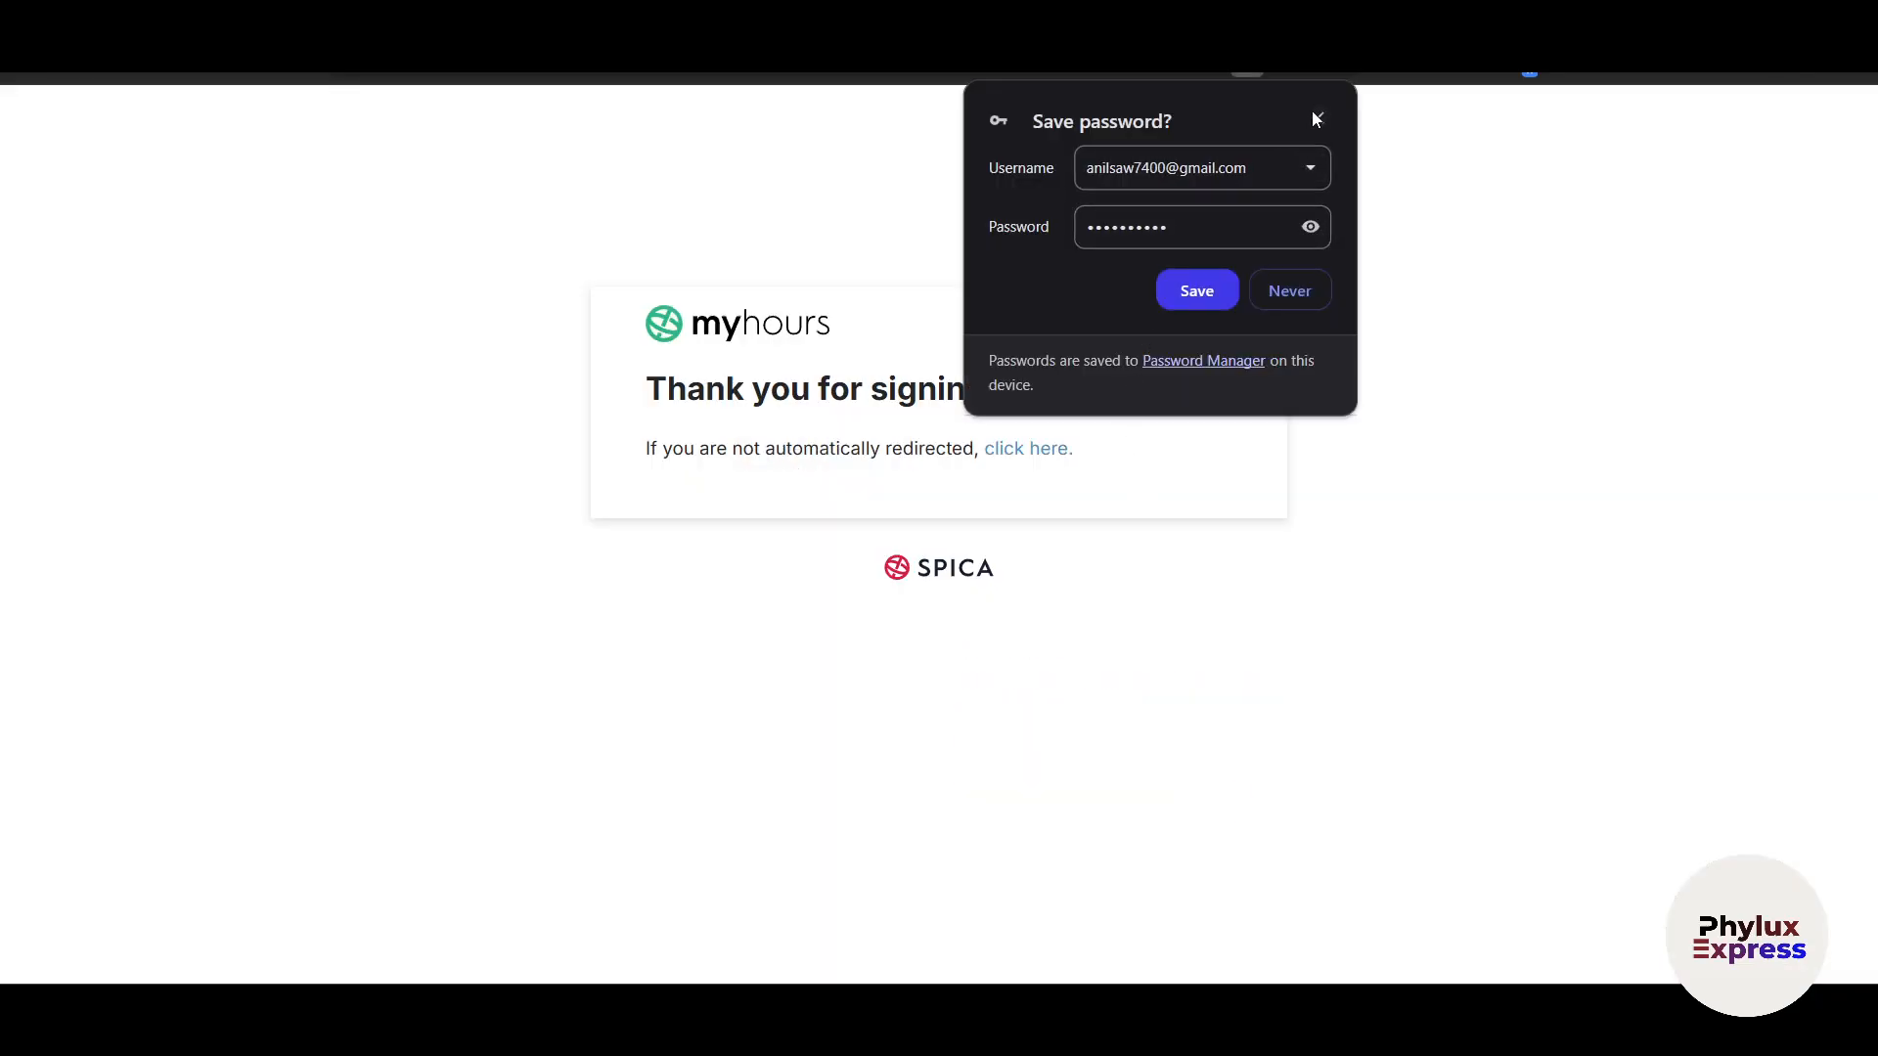
Step: Dismiss the browser's Save password popup
click(1313, 115)
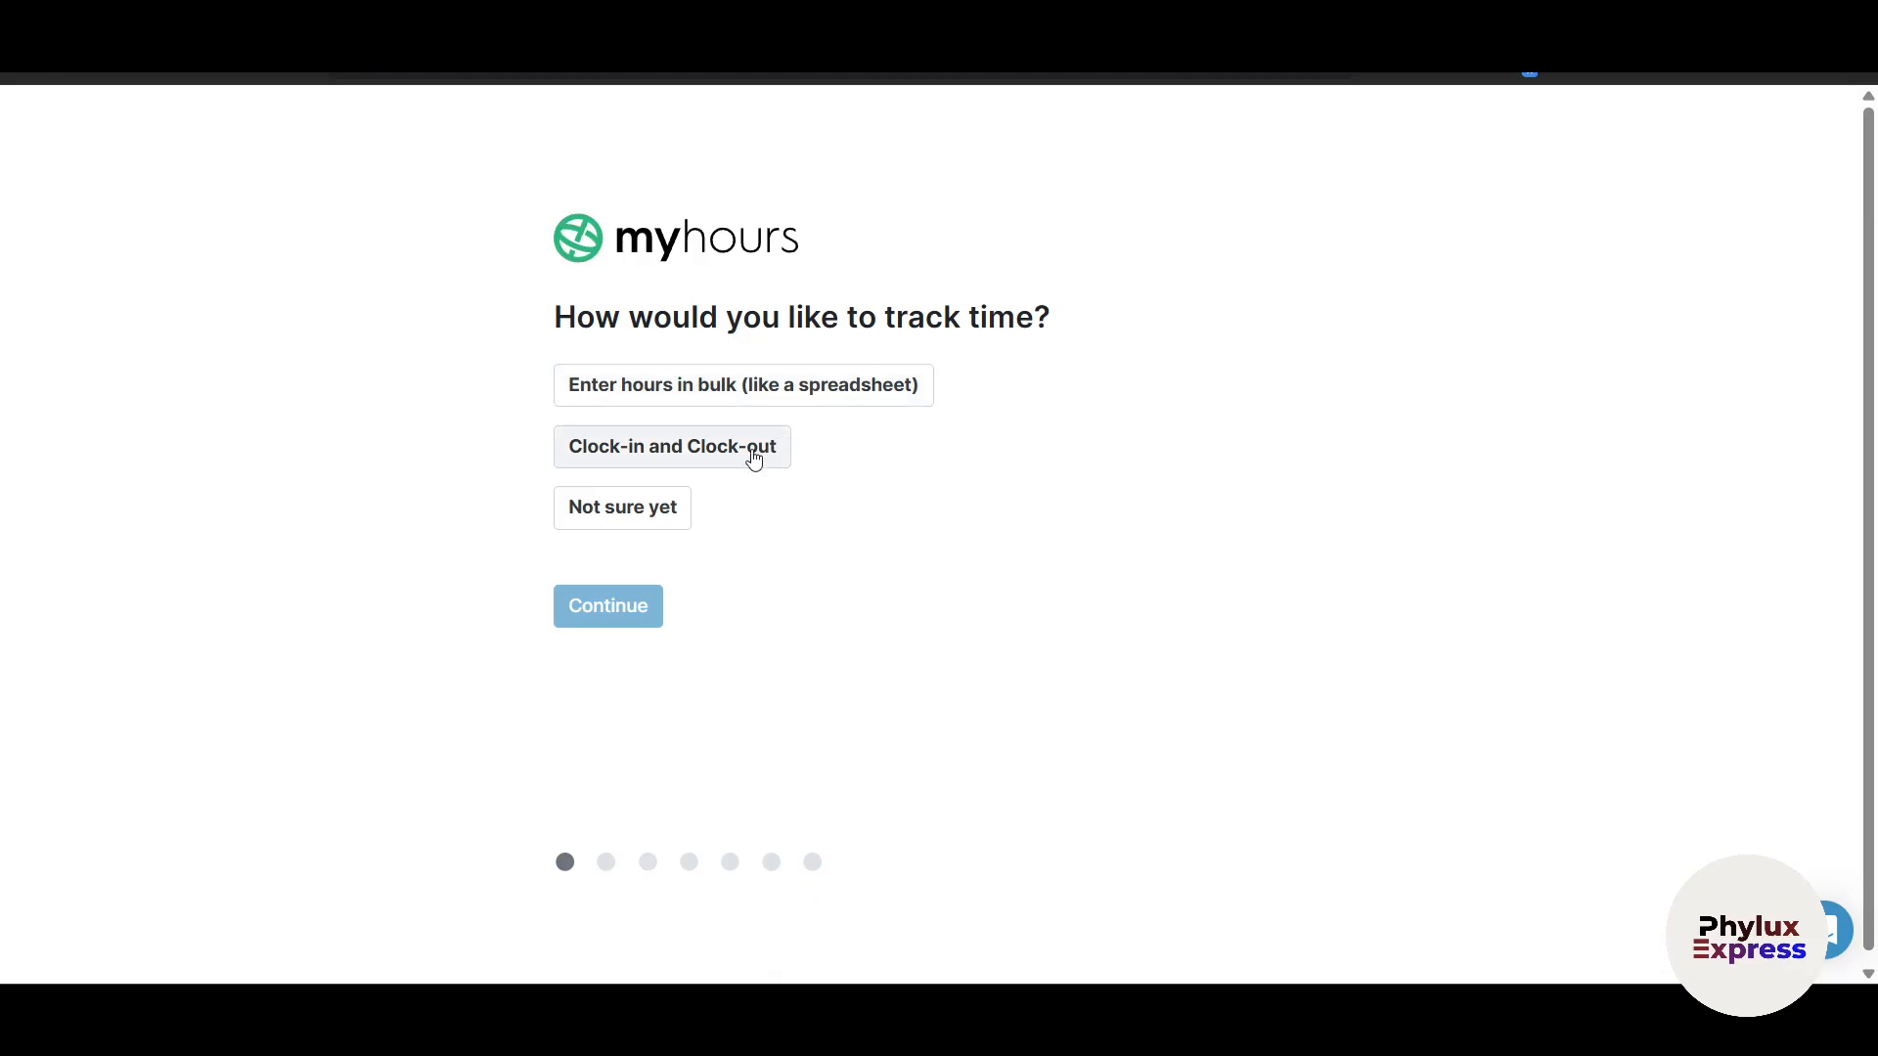
Step: Pick 'Clock-in and Clock-out' as the tracking method and continue
click(728, 474)
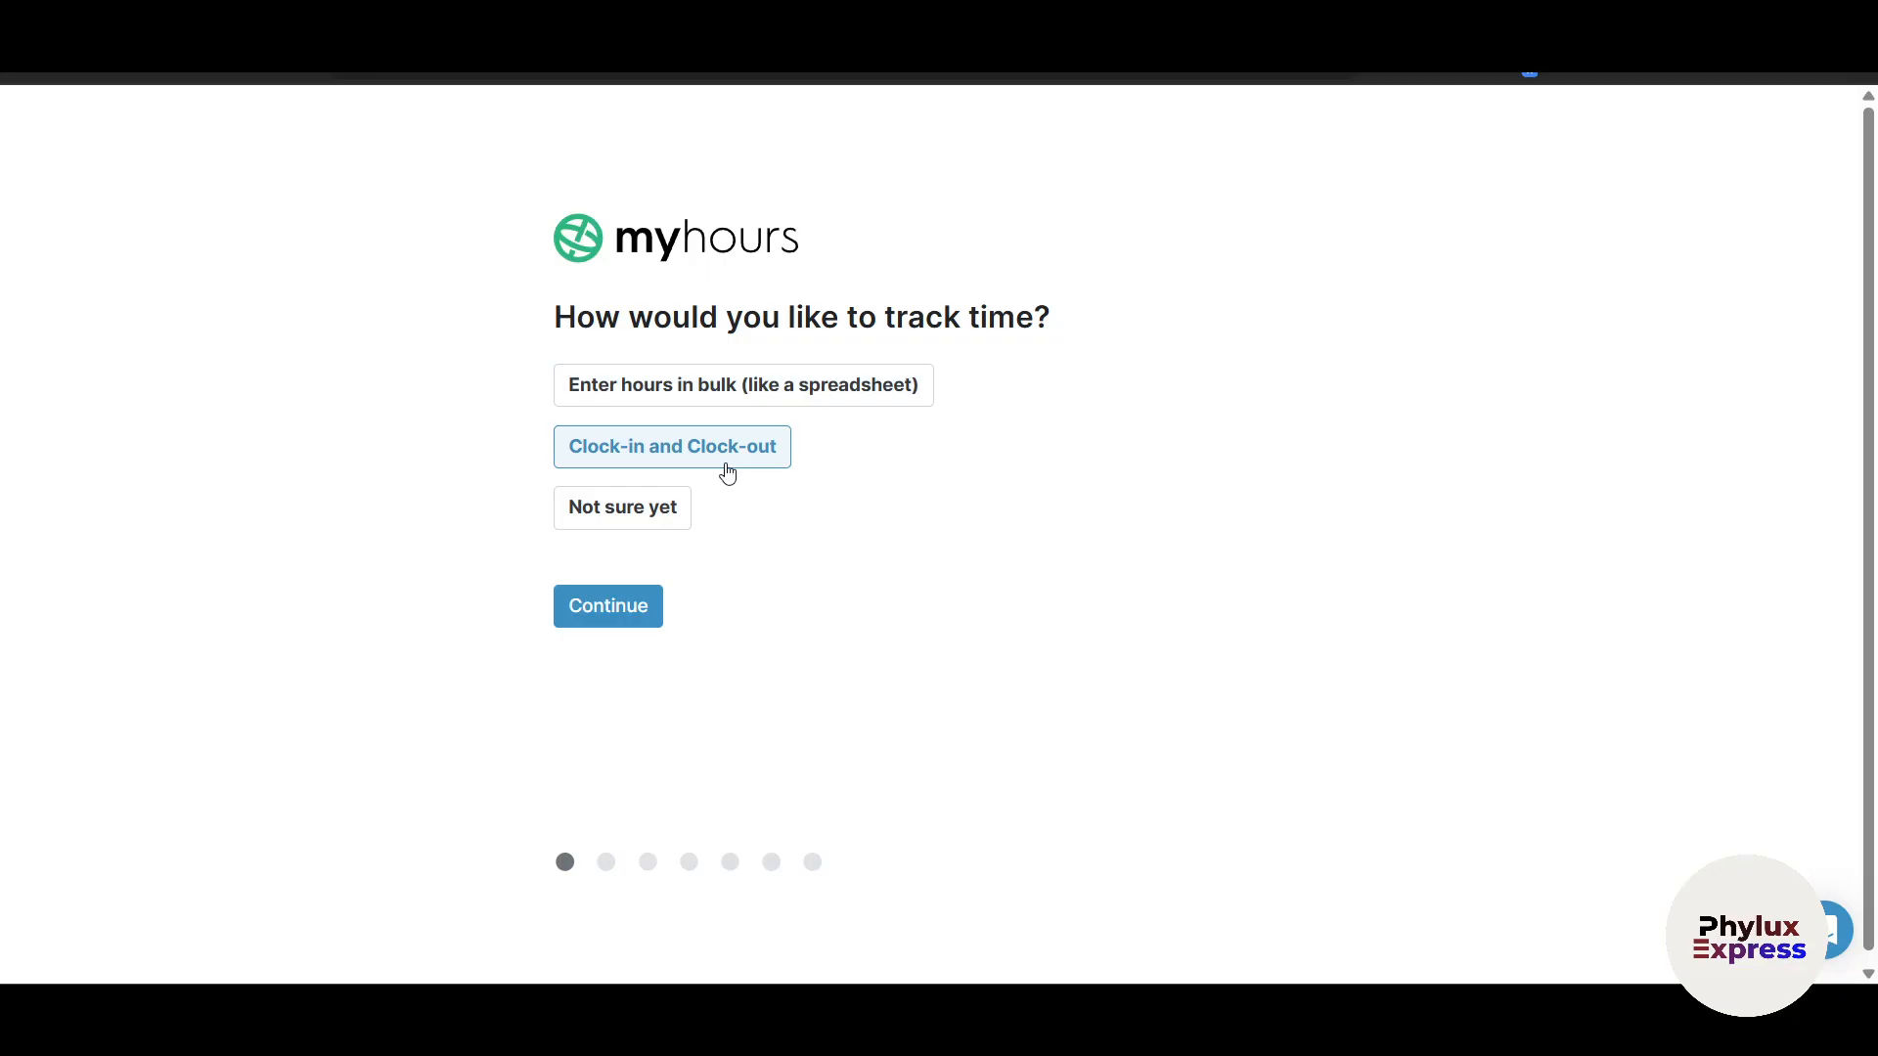
click(620, 608)
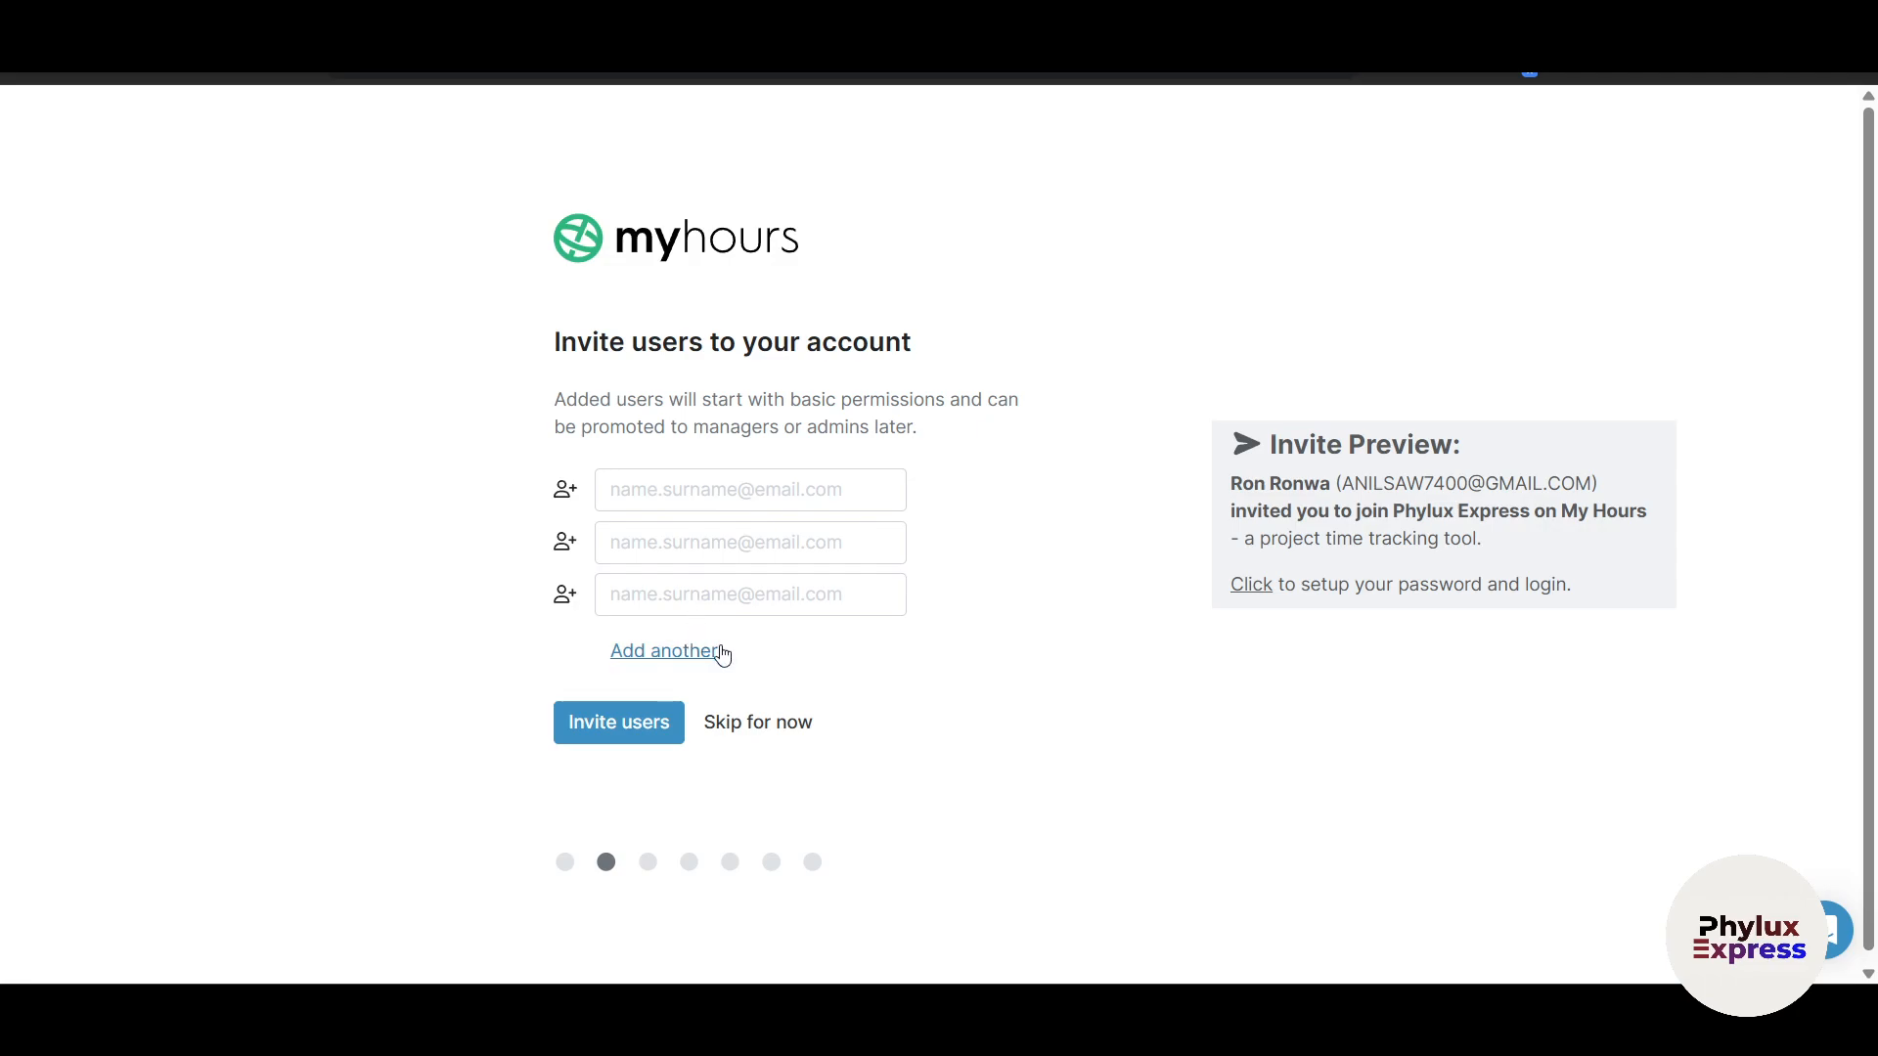
Step: Skip user invites and create a project named 'Phylux Express'
click(797, 721)
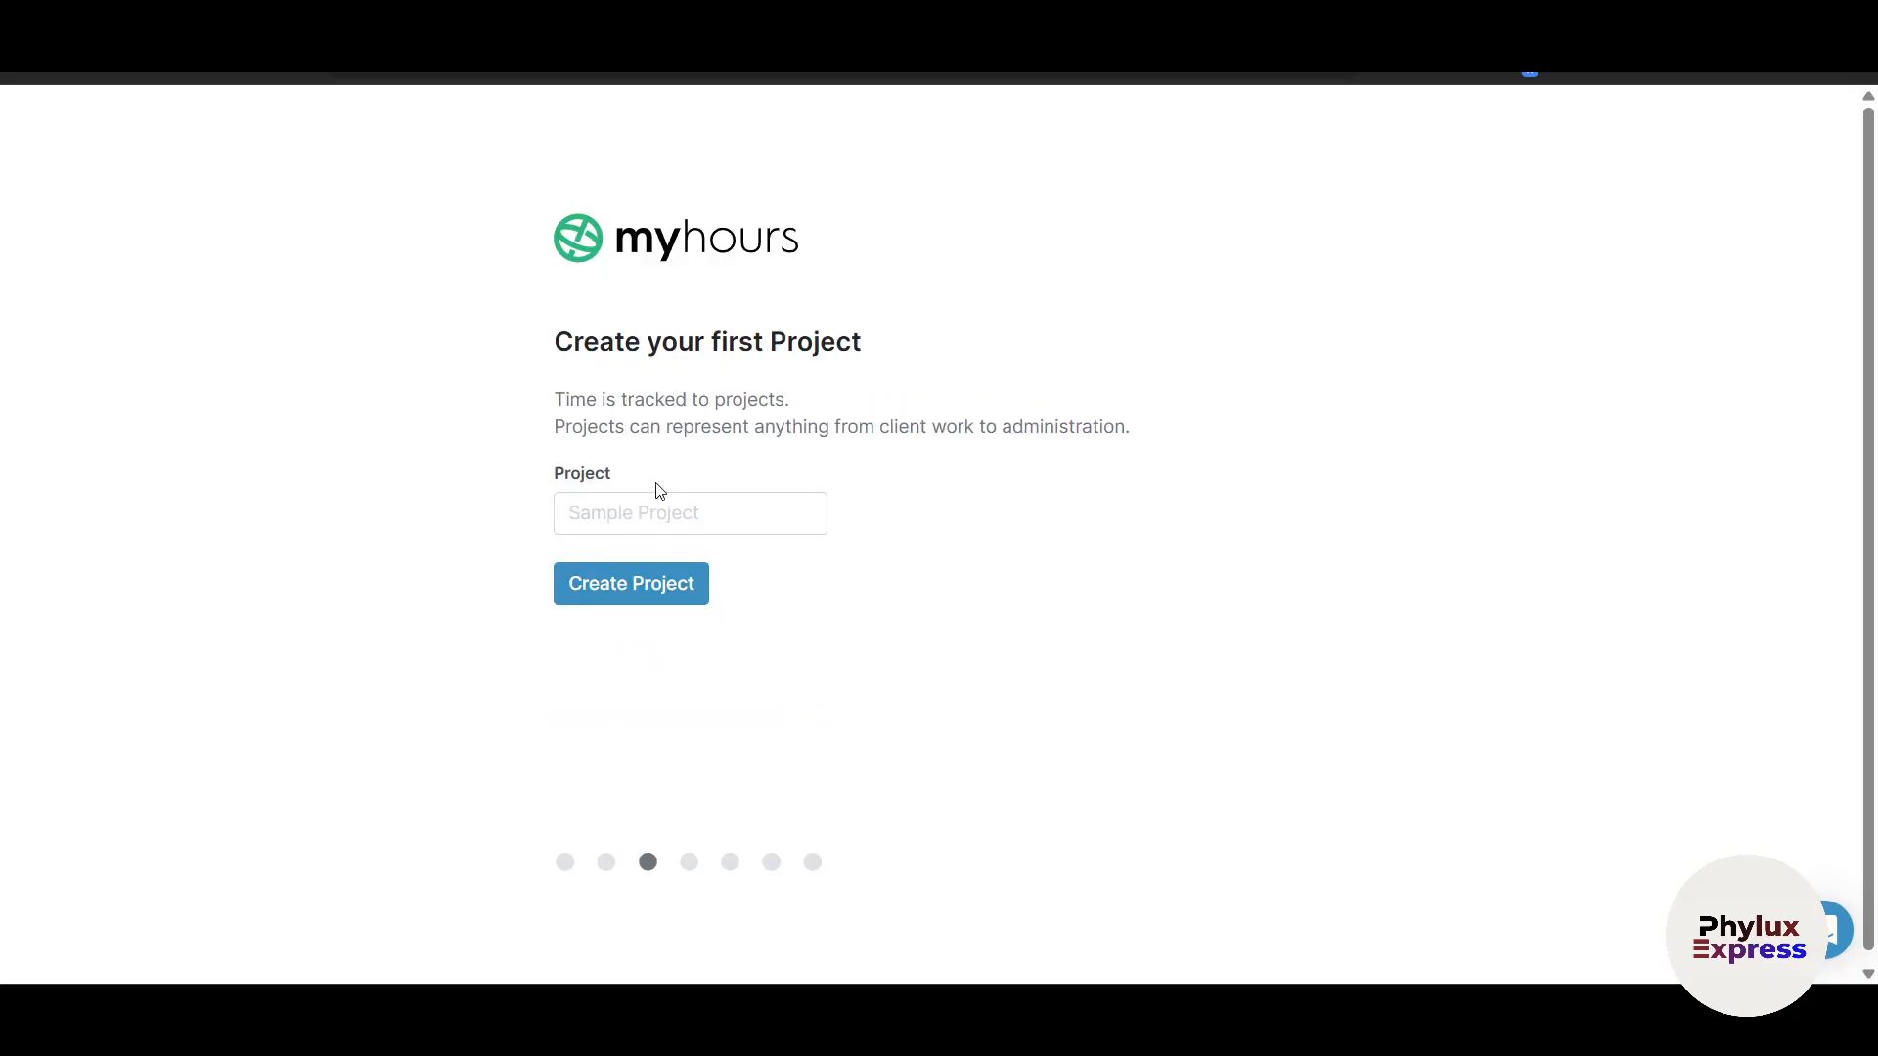
click(626, 517)
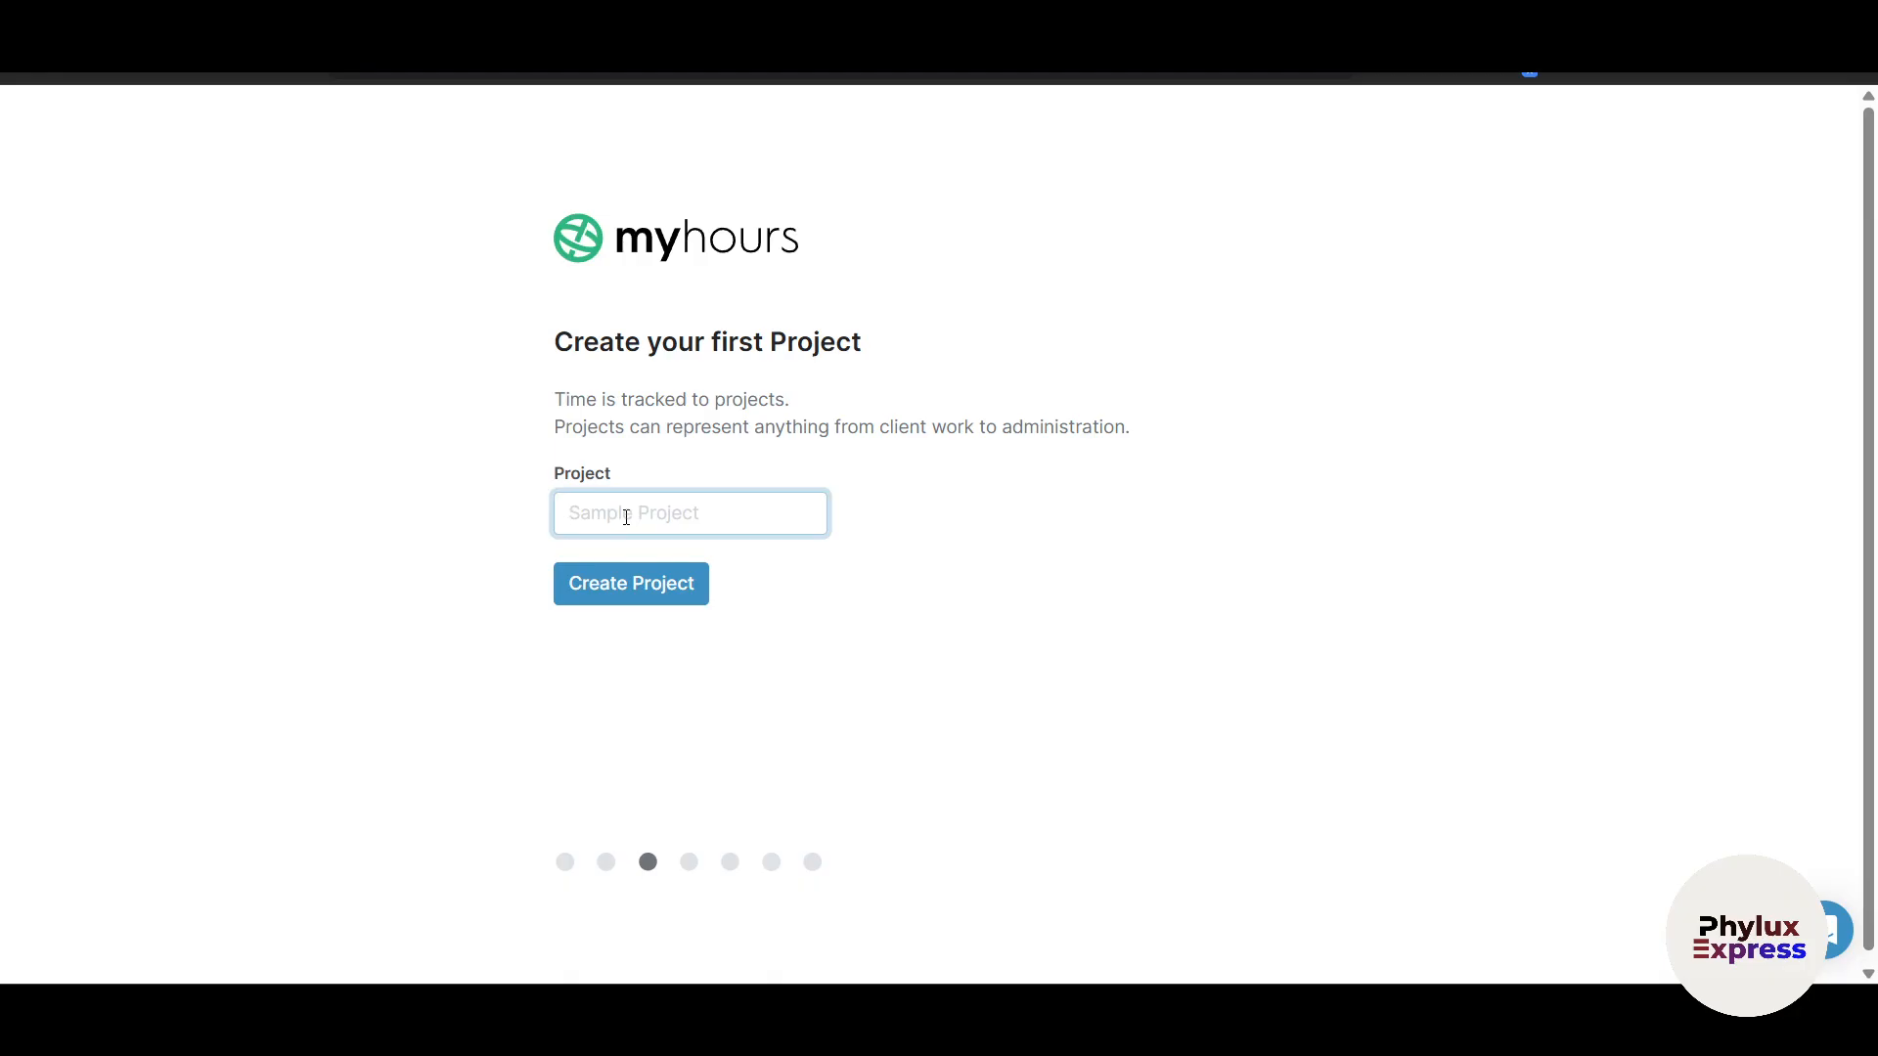
text(Phy)
text(lux Ex)
text(pre)
key(BackSpace)
text(ress)
click(622, 572)
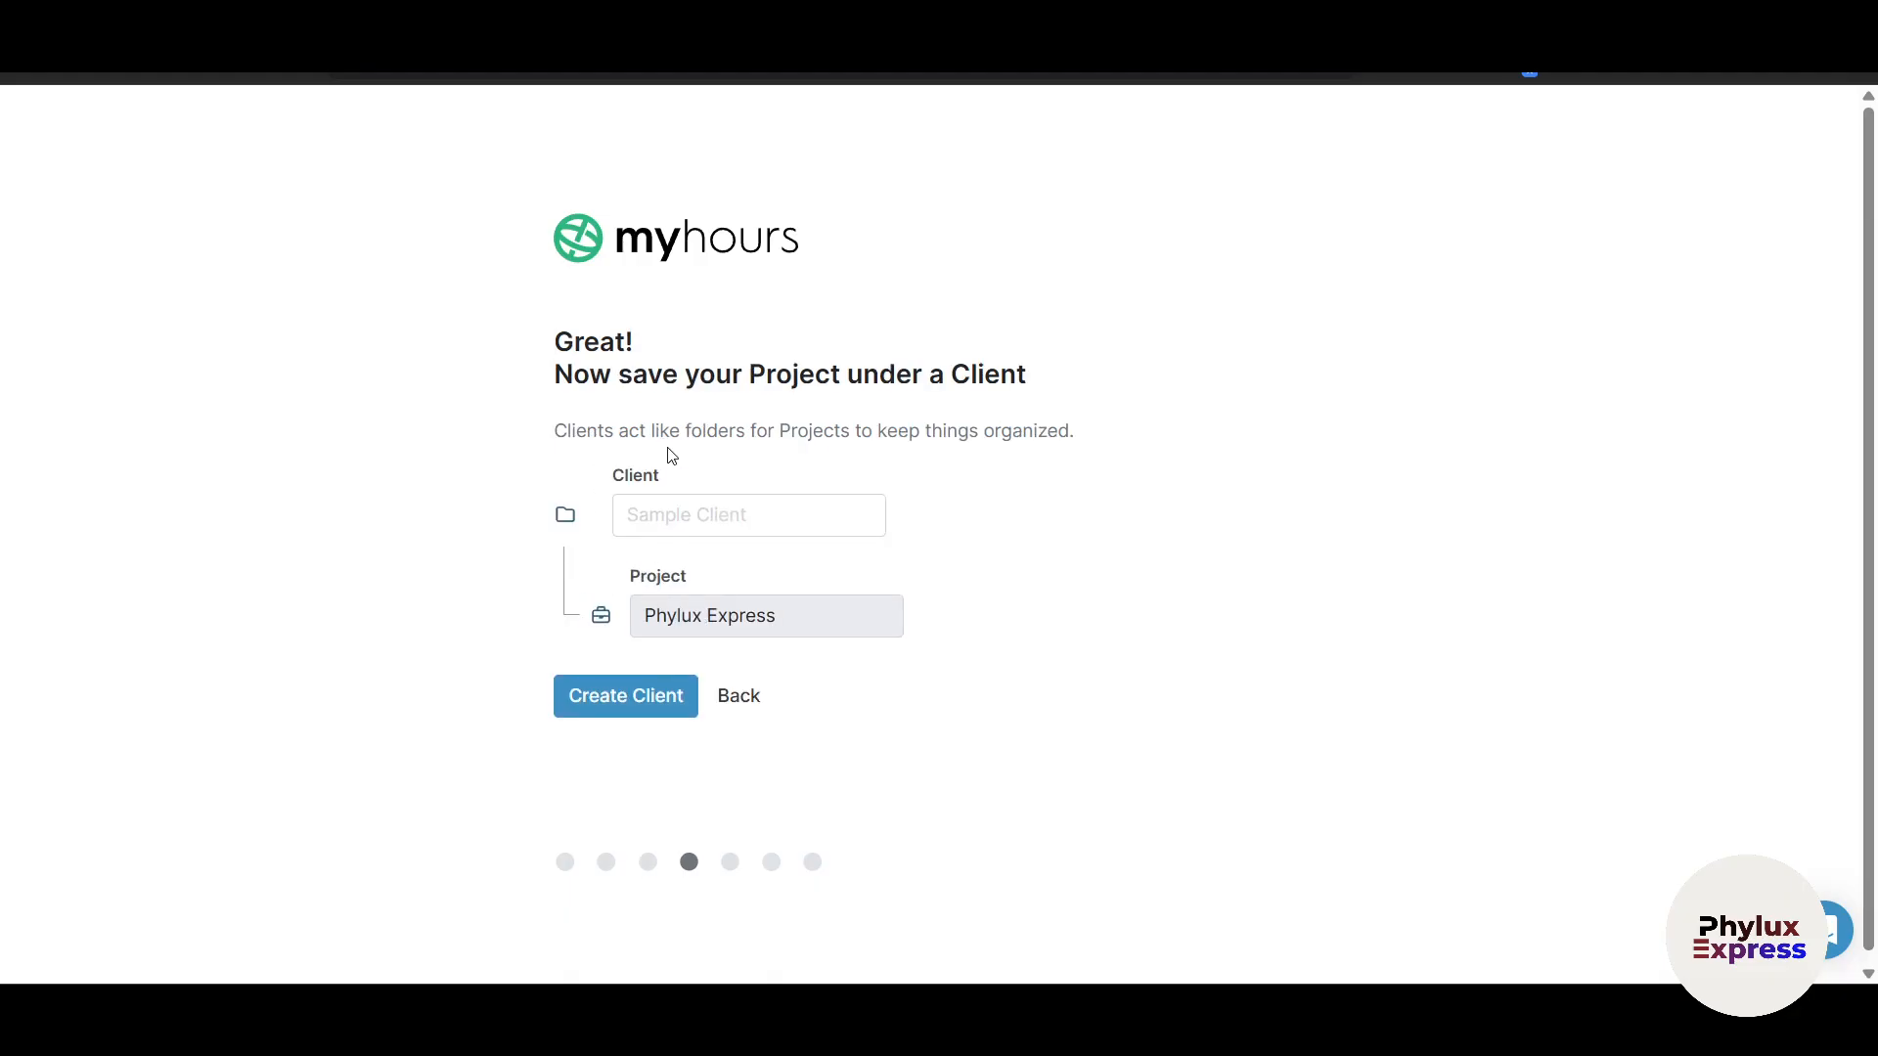
Step: Create a client named 'Youtube' for the Phylux Express project
click(769, 531)
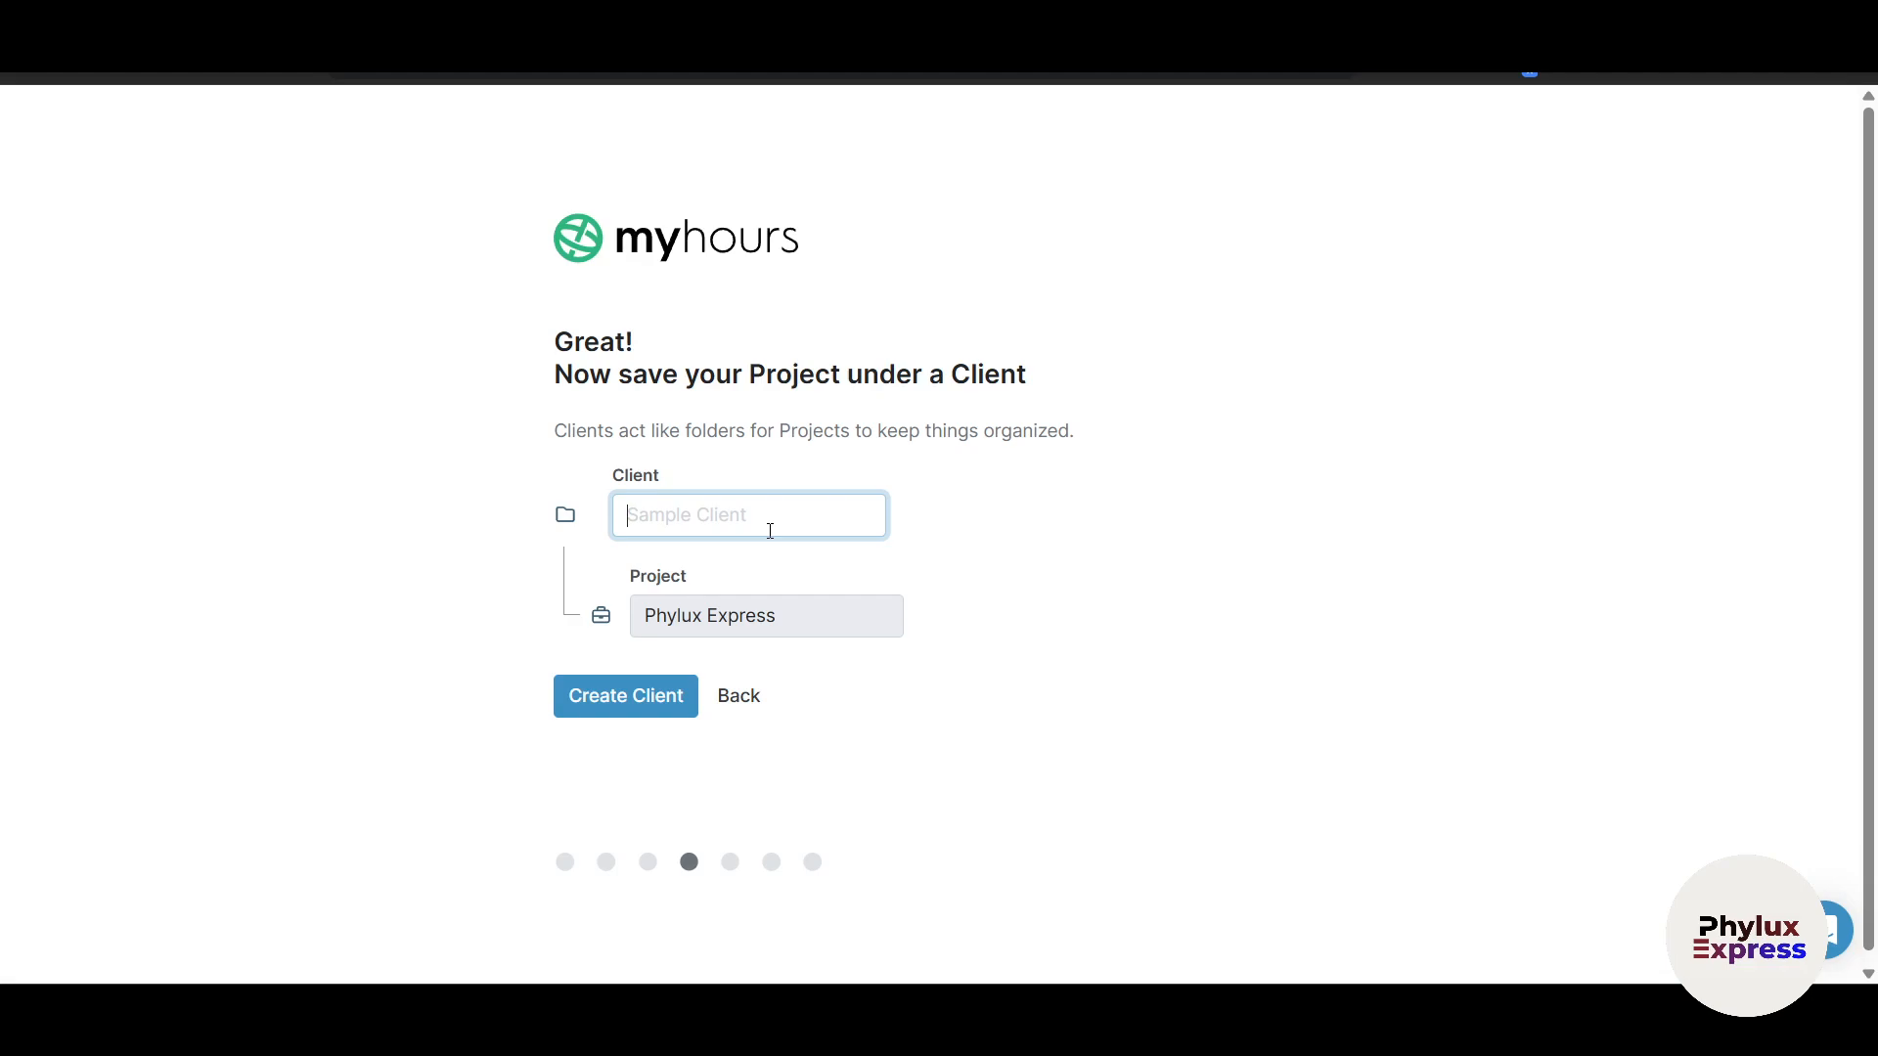
text(Youtuv)
key(BackSpace)
text(be)
click(633, 695)
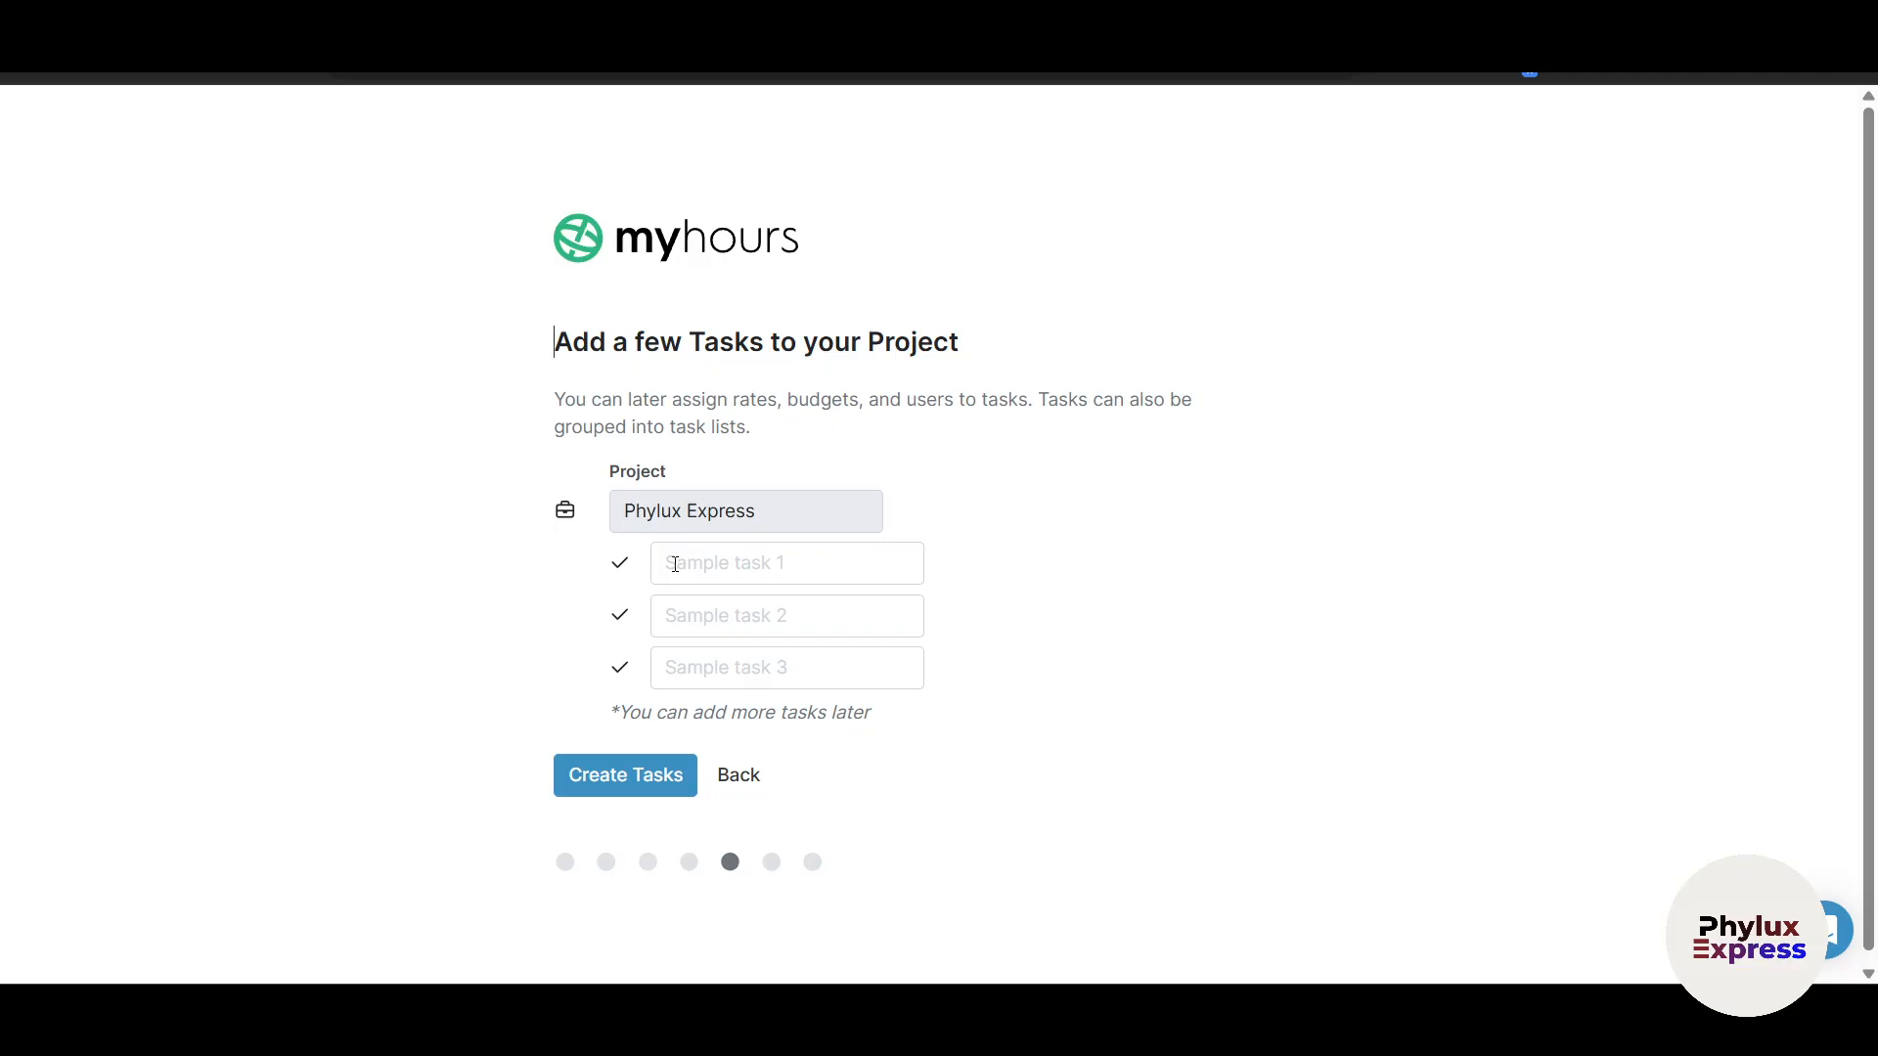
Step: Add tasks 'Task 1', 'Task 2' and 'Task 3' to Phylux Express and continue past the summary
click(675, 565)
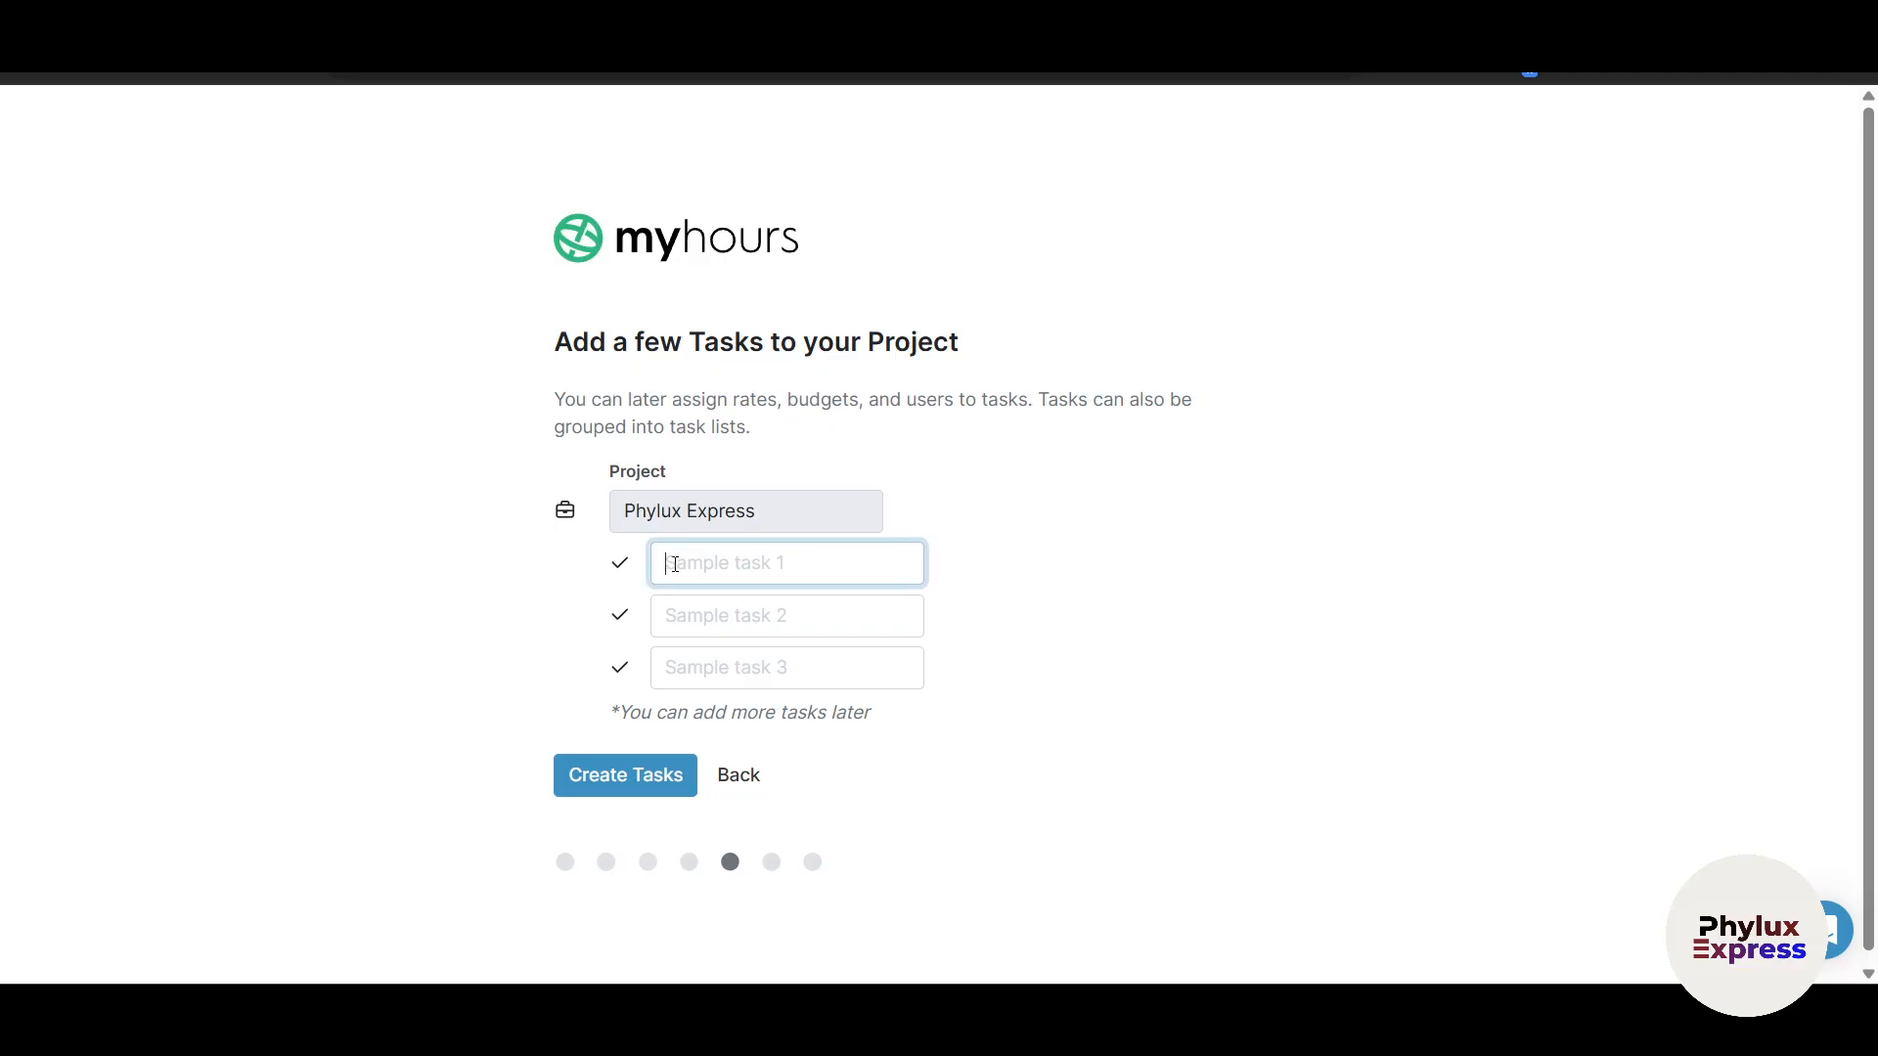
text(Task 1)
key(Tab)
text(Task2)
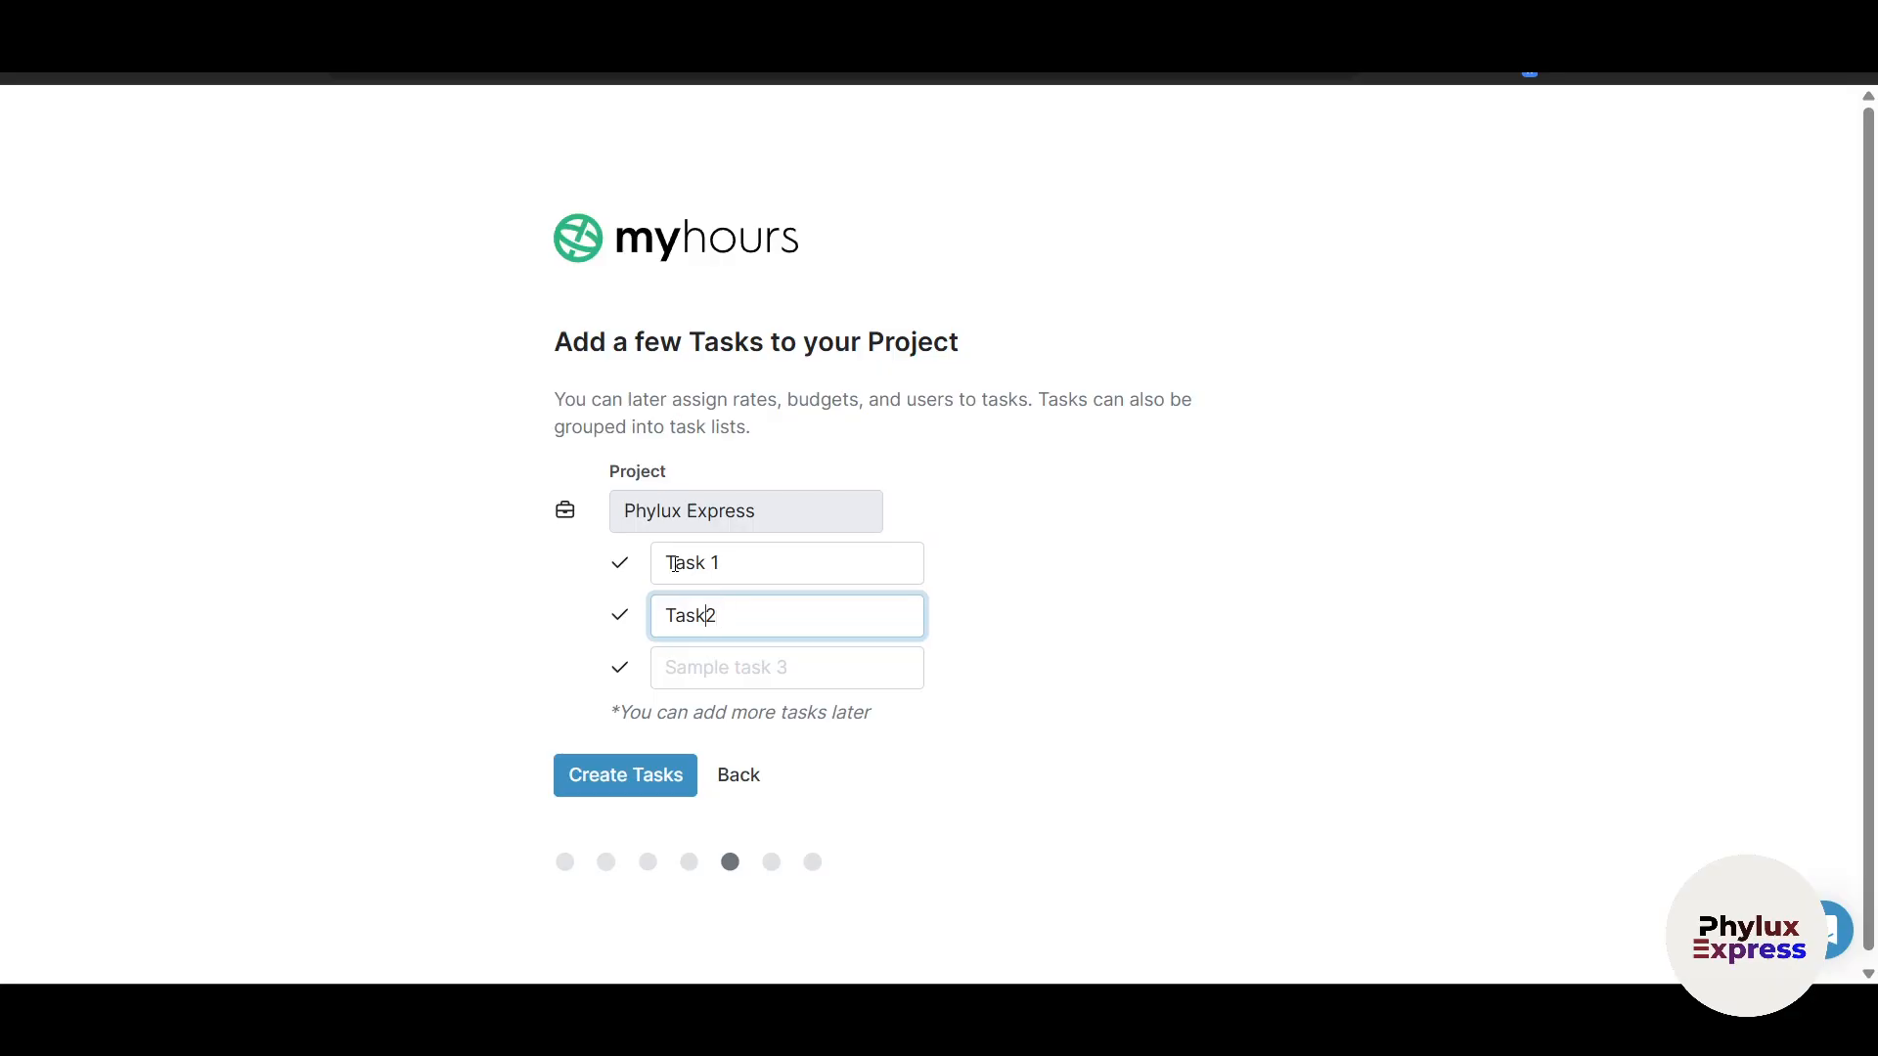
text(Task 3)
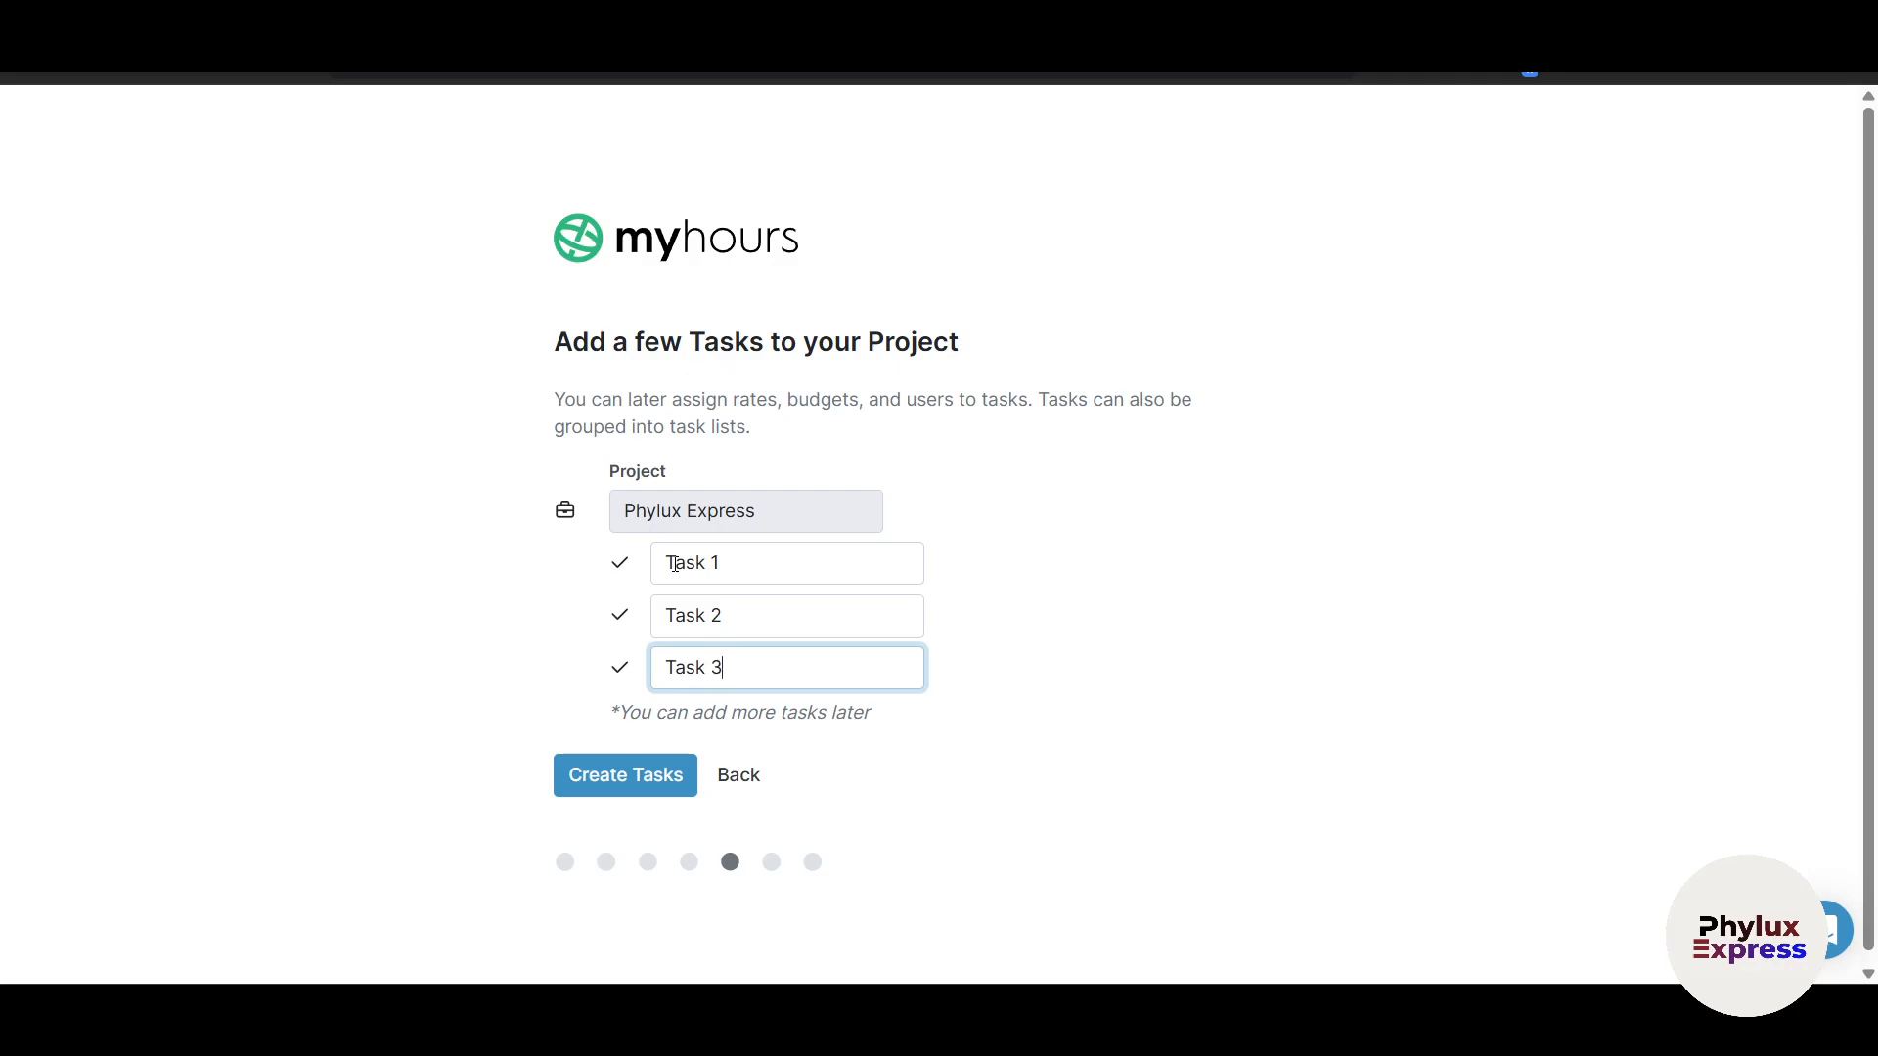
click(636, 781)
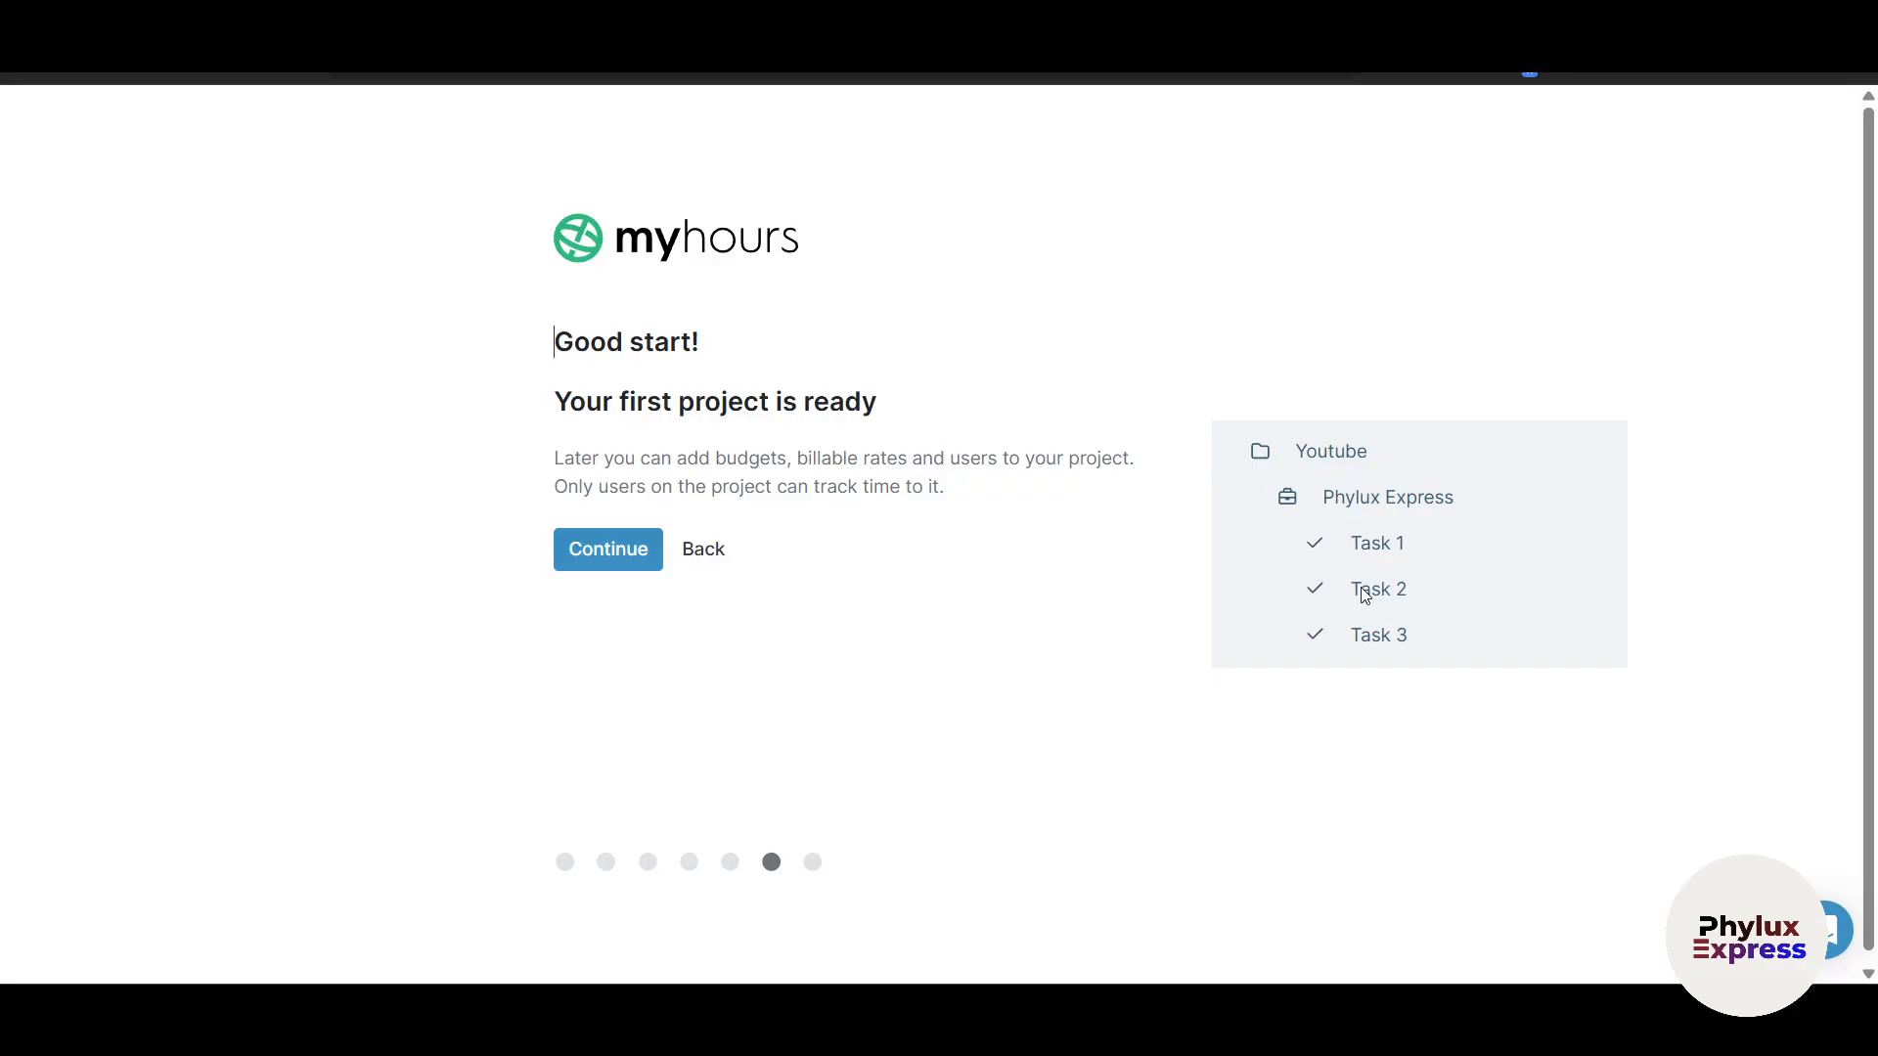
click(629, 549)
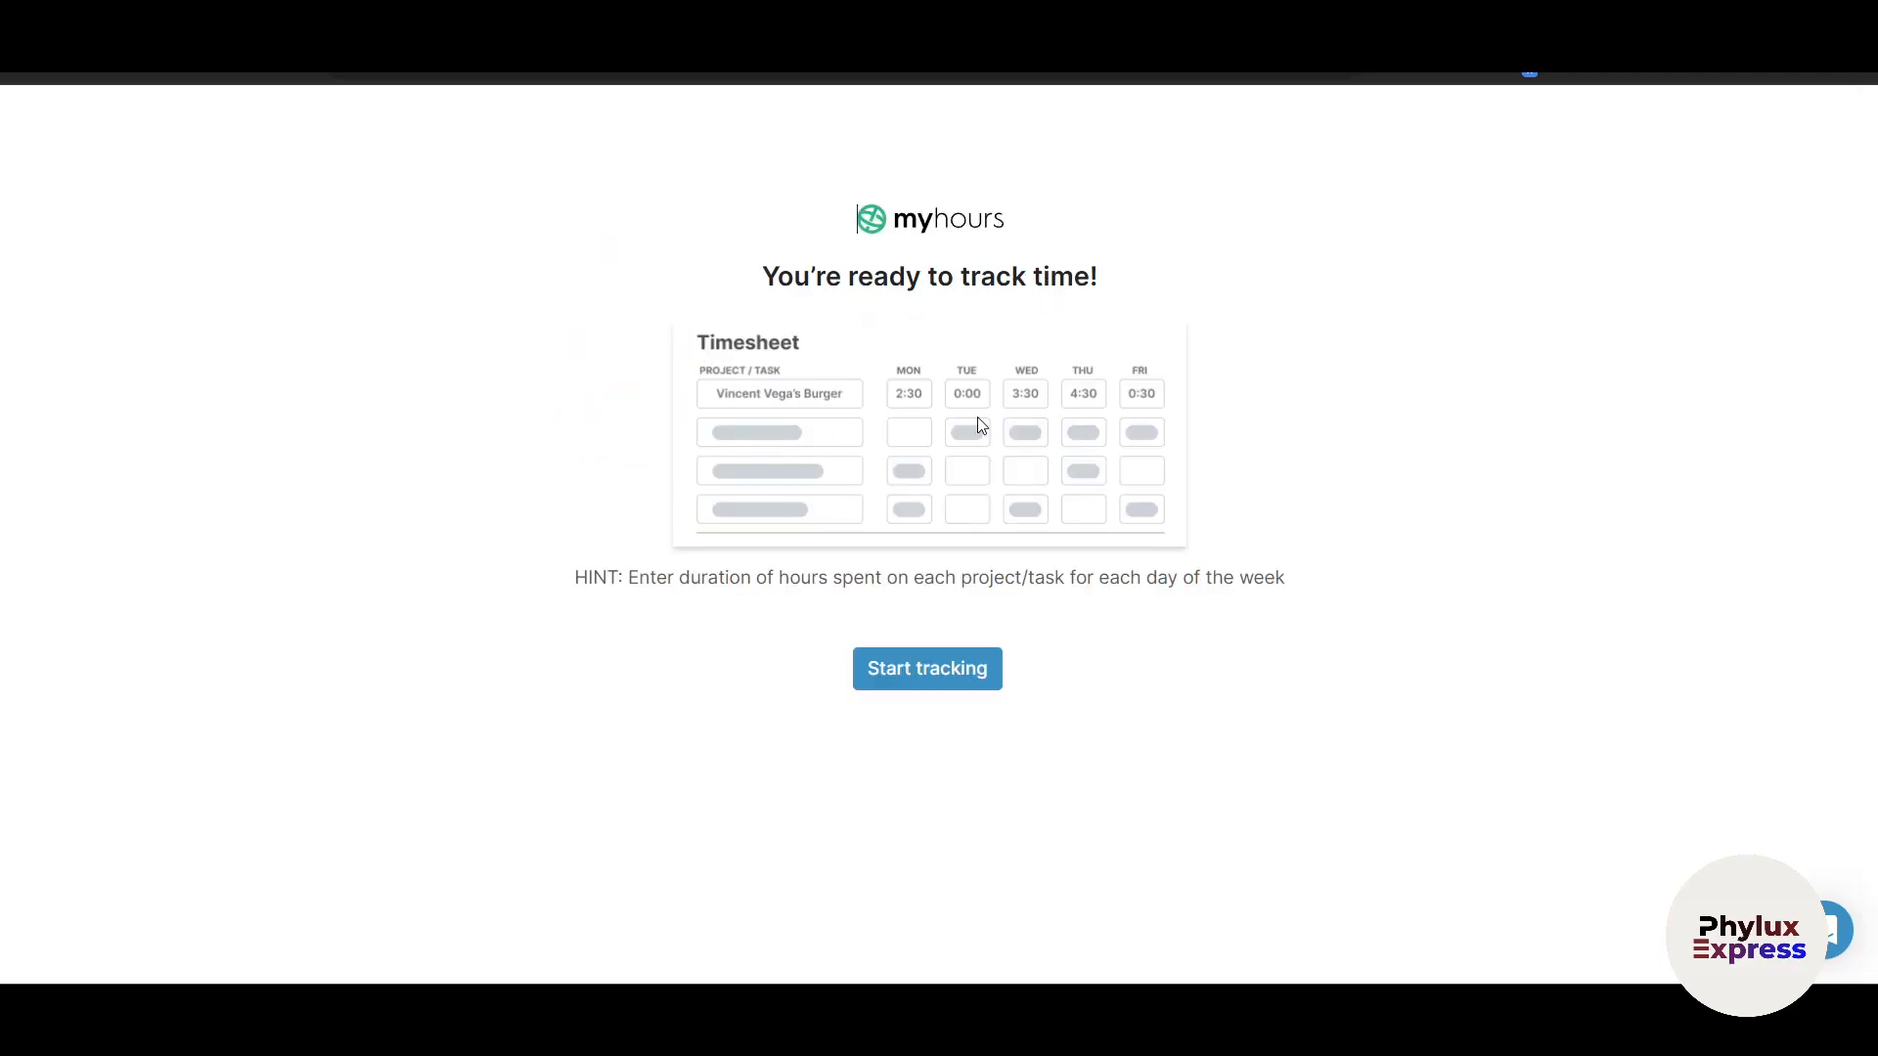
Step: Start tracking, visit the Pro-only Approvals page via the app switcher, then return to Track
click(919, 673)
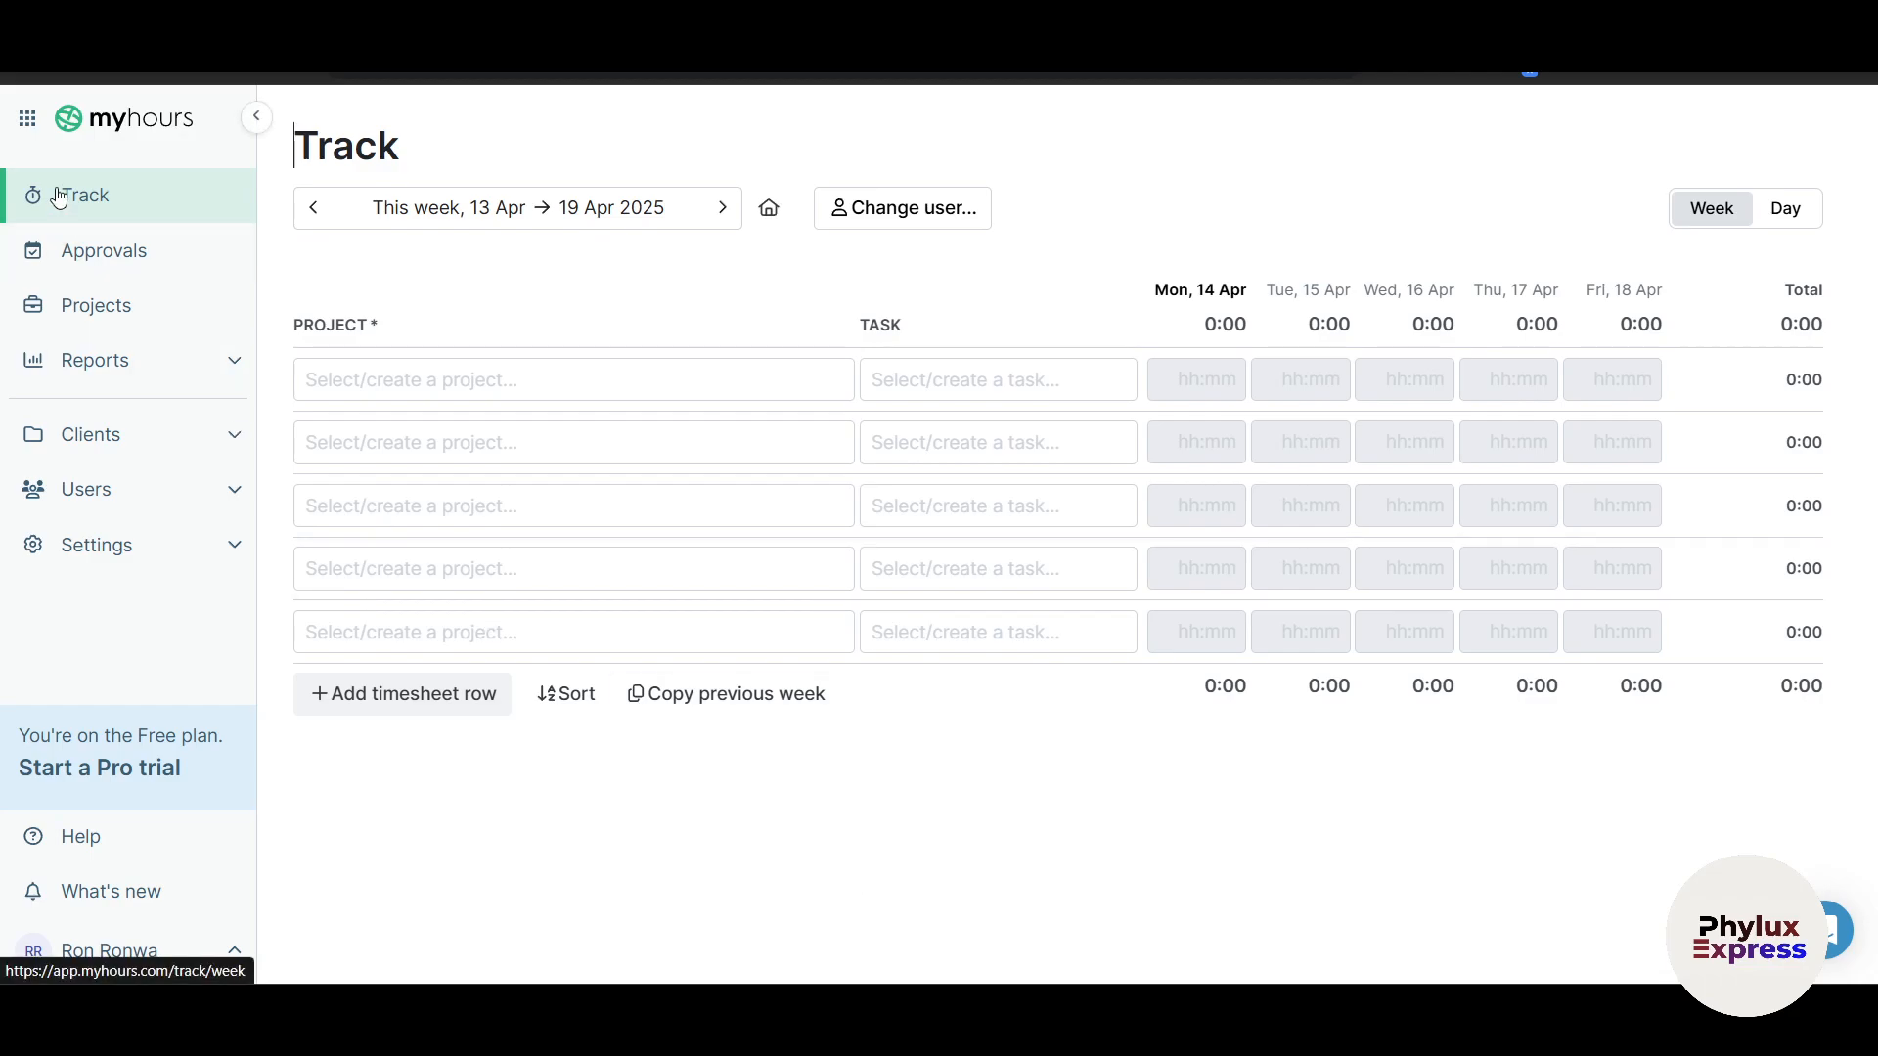
click(26, 126)
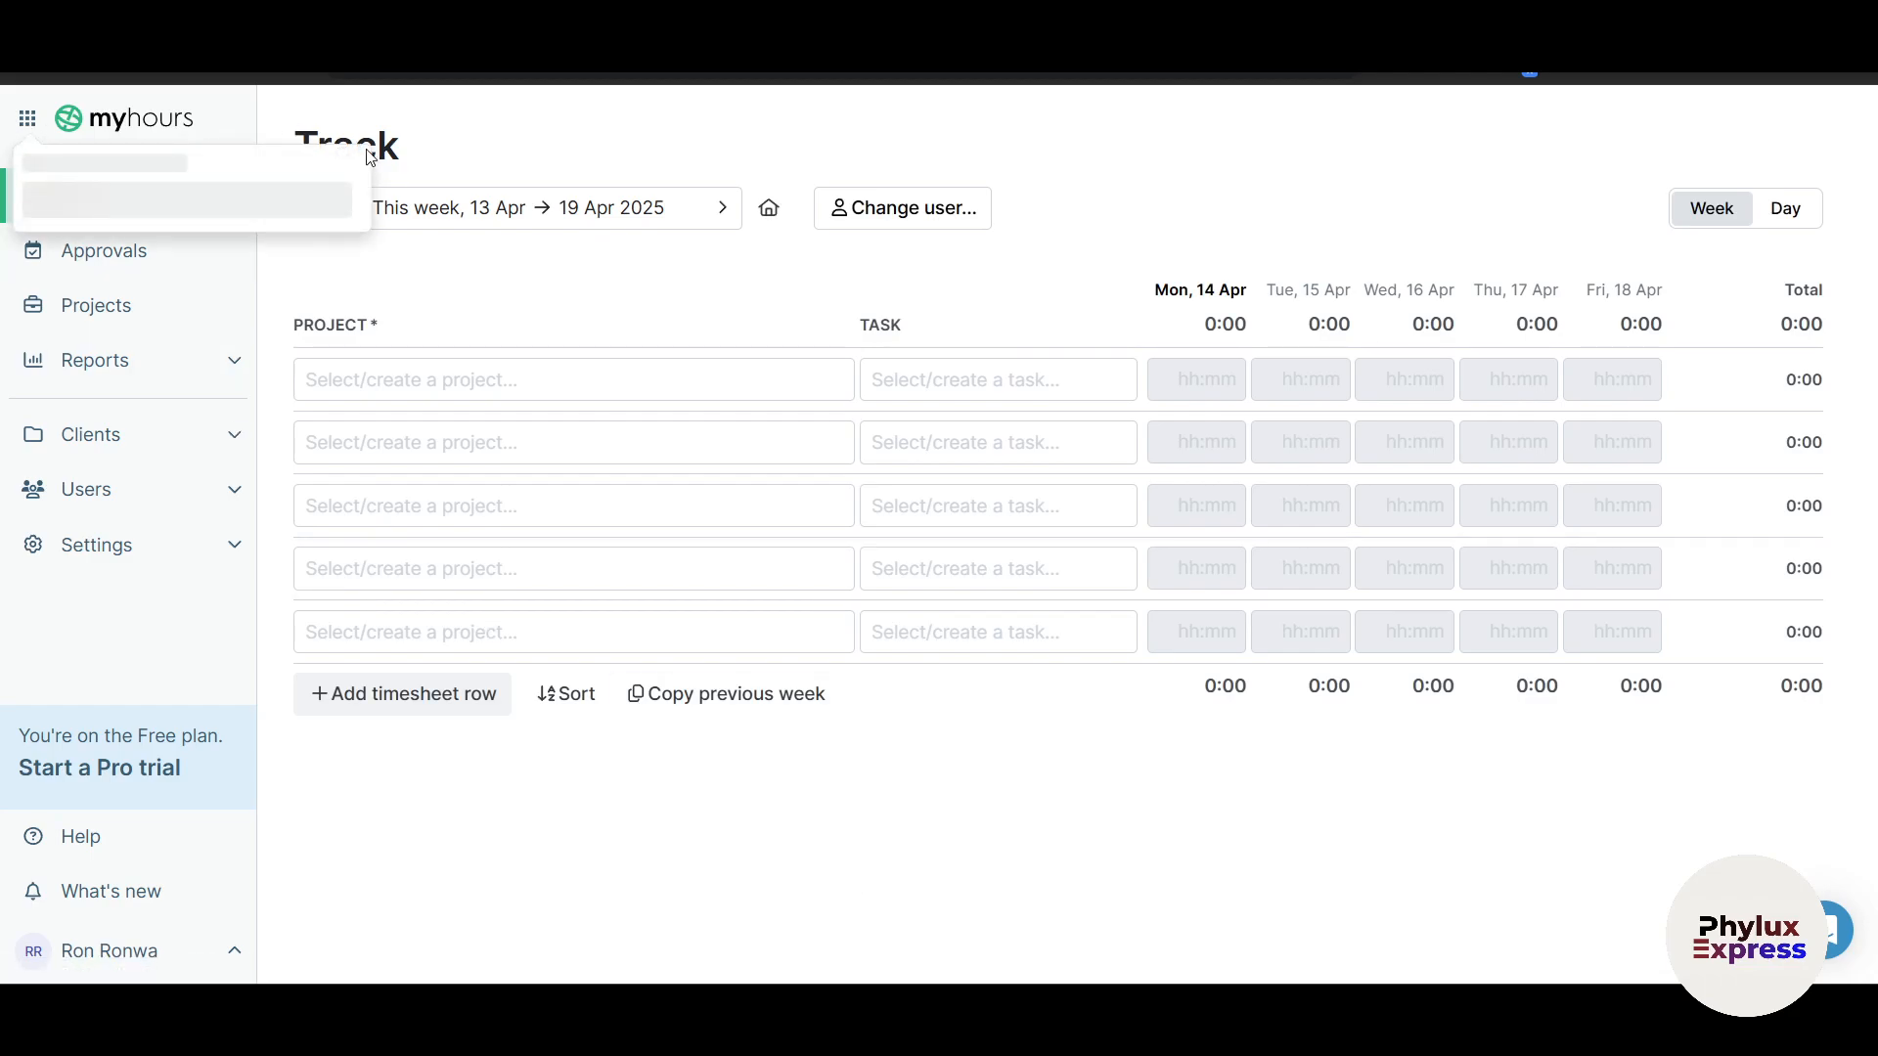
click(115, 256)
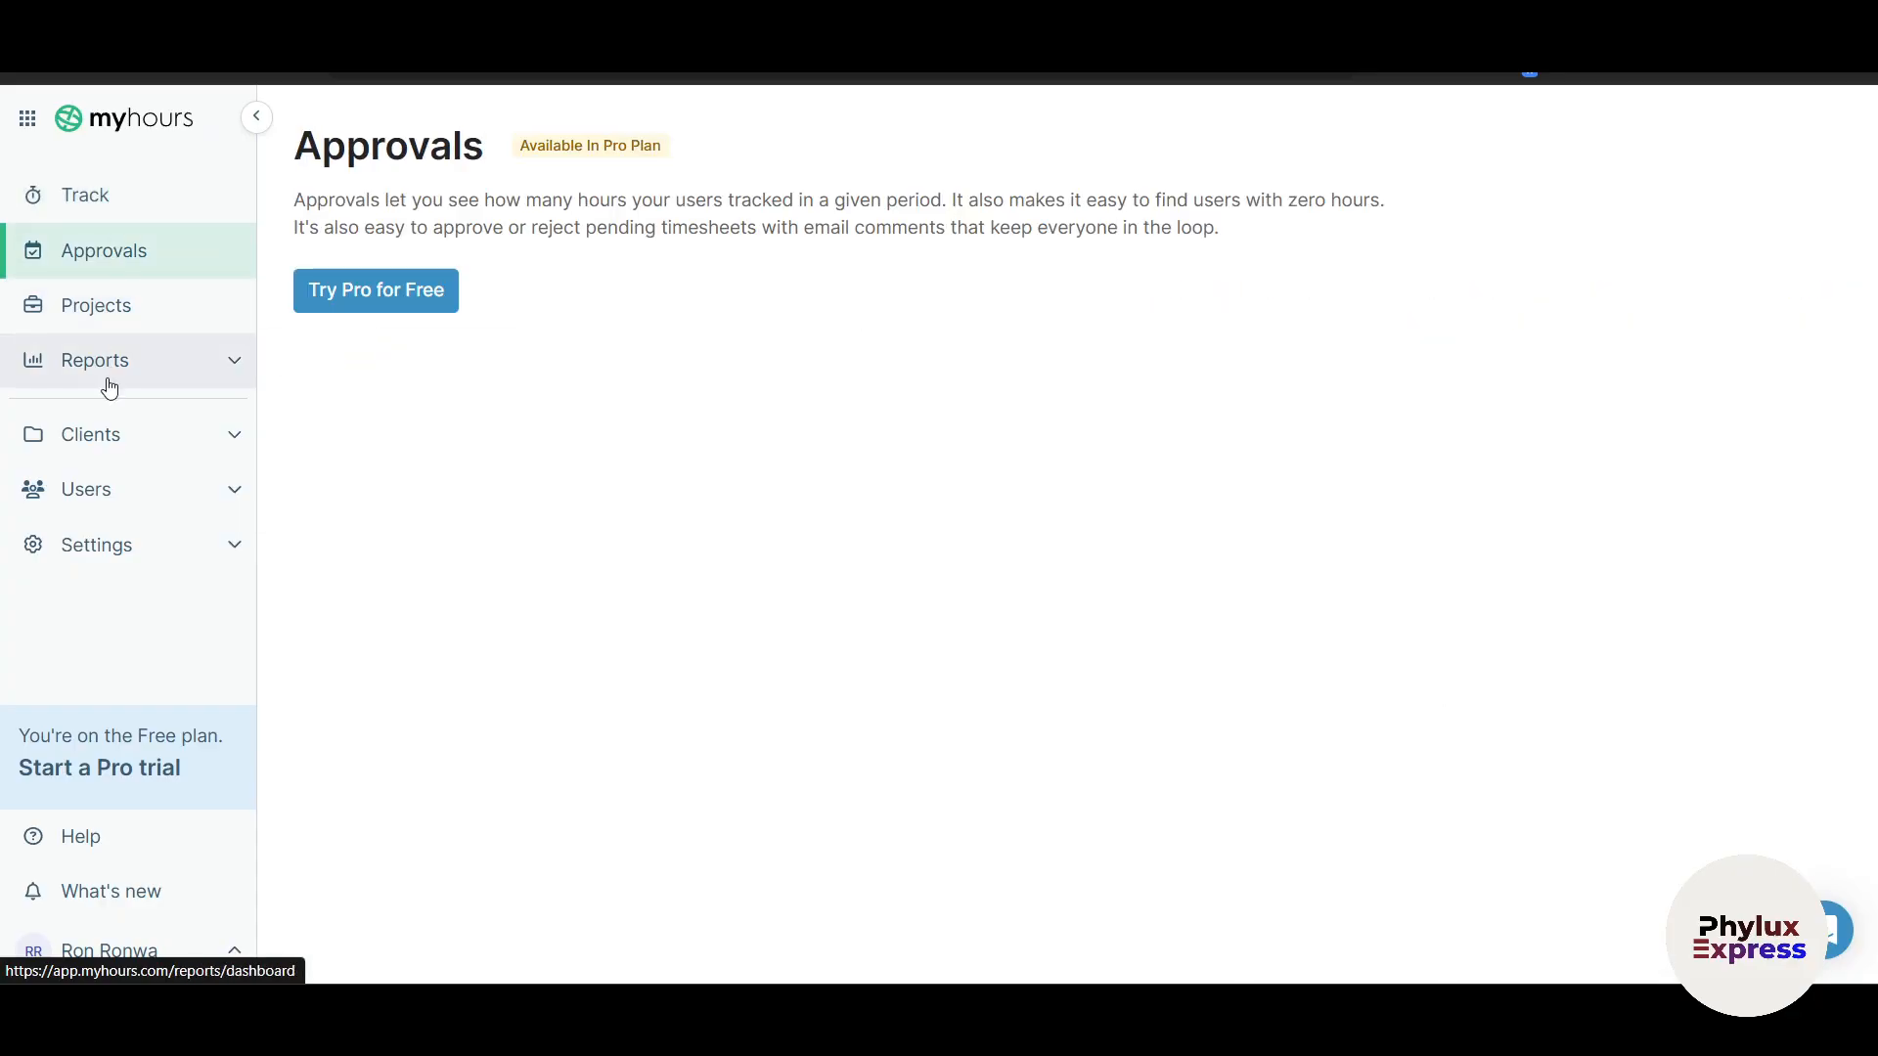
click(129, 209)
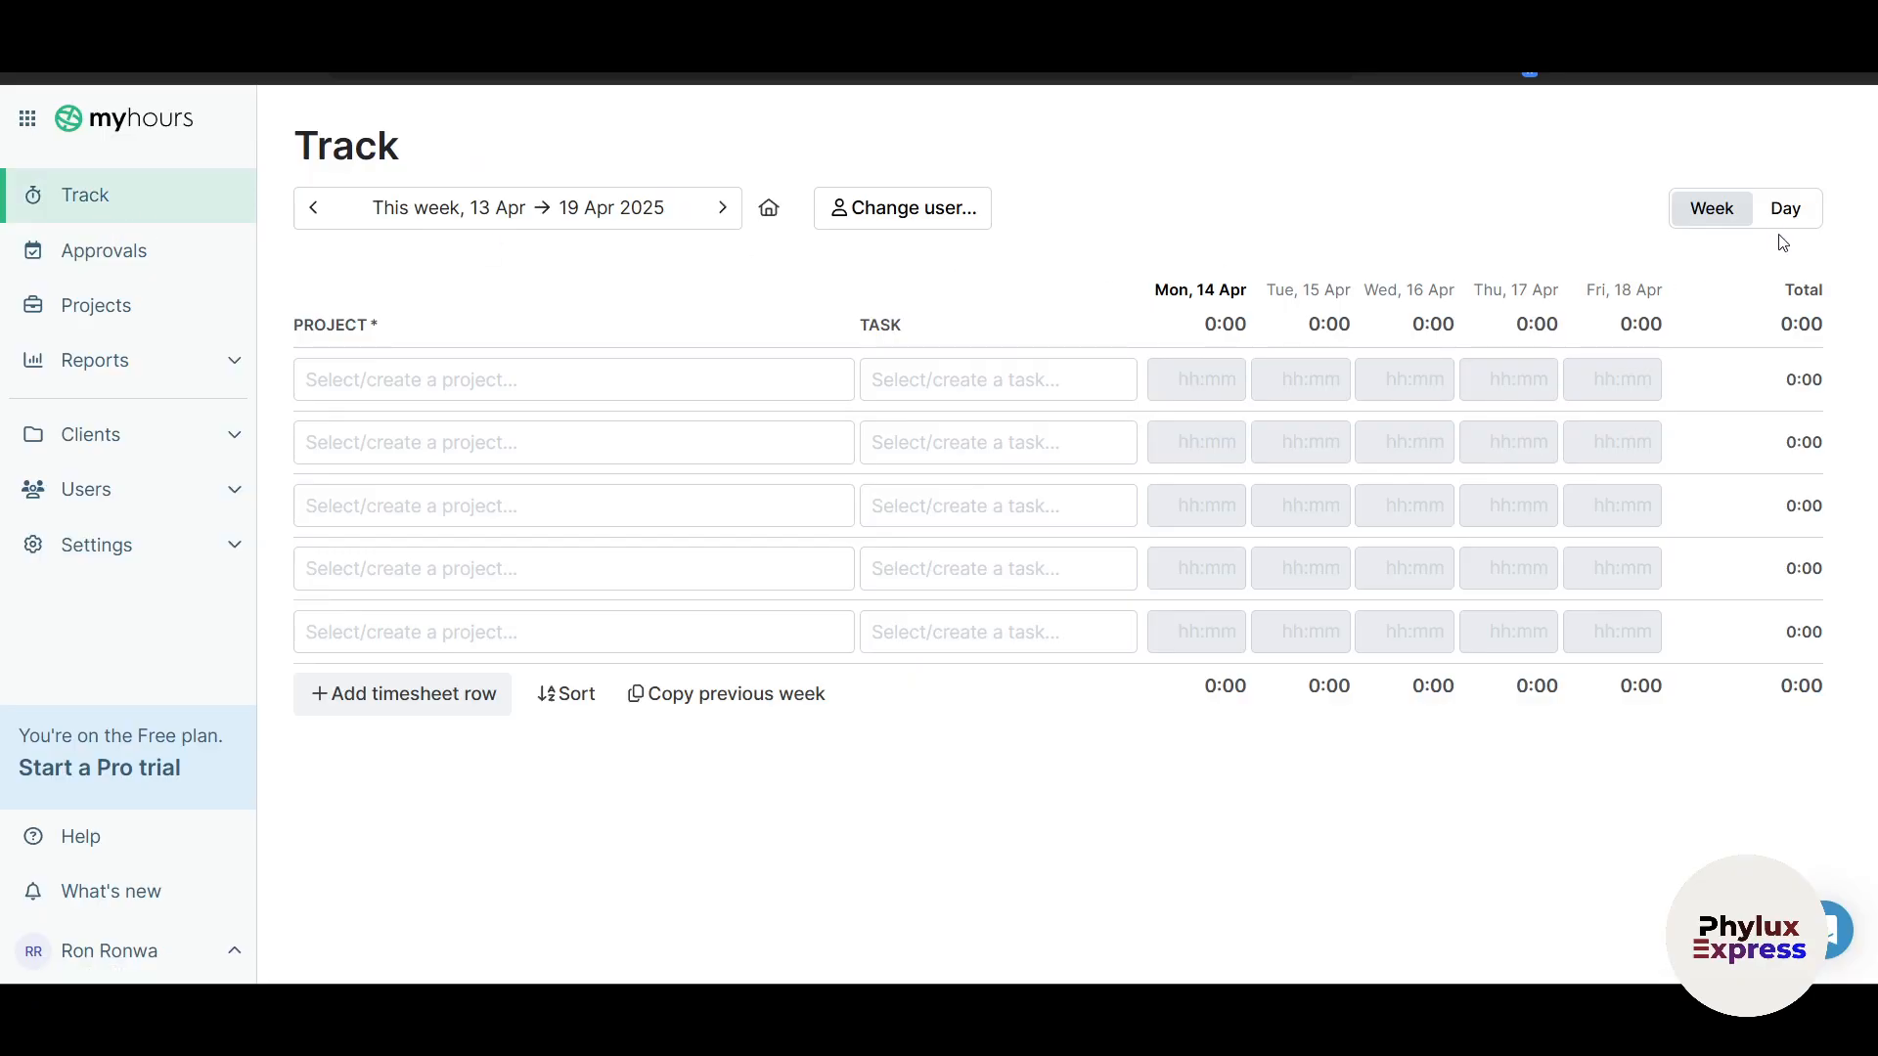
Step: Set the first weekly timesheet row to project Phylux Express, Task 1
click(1766, 212)
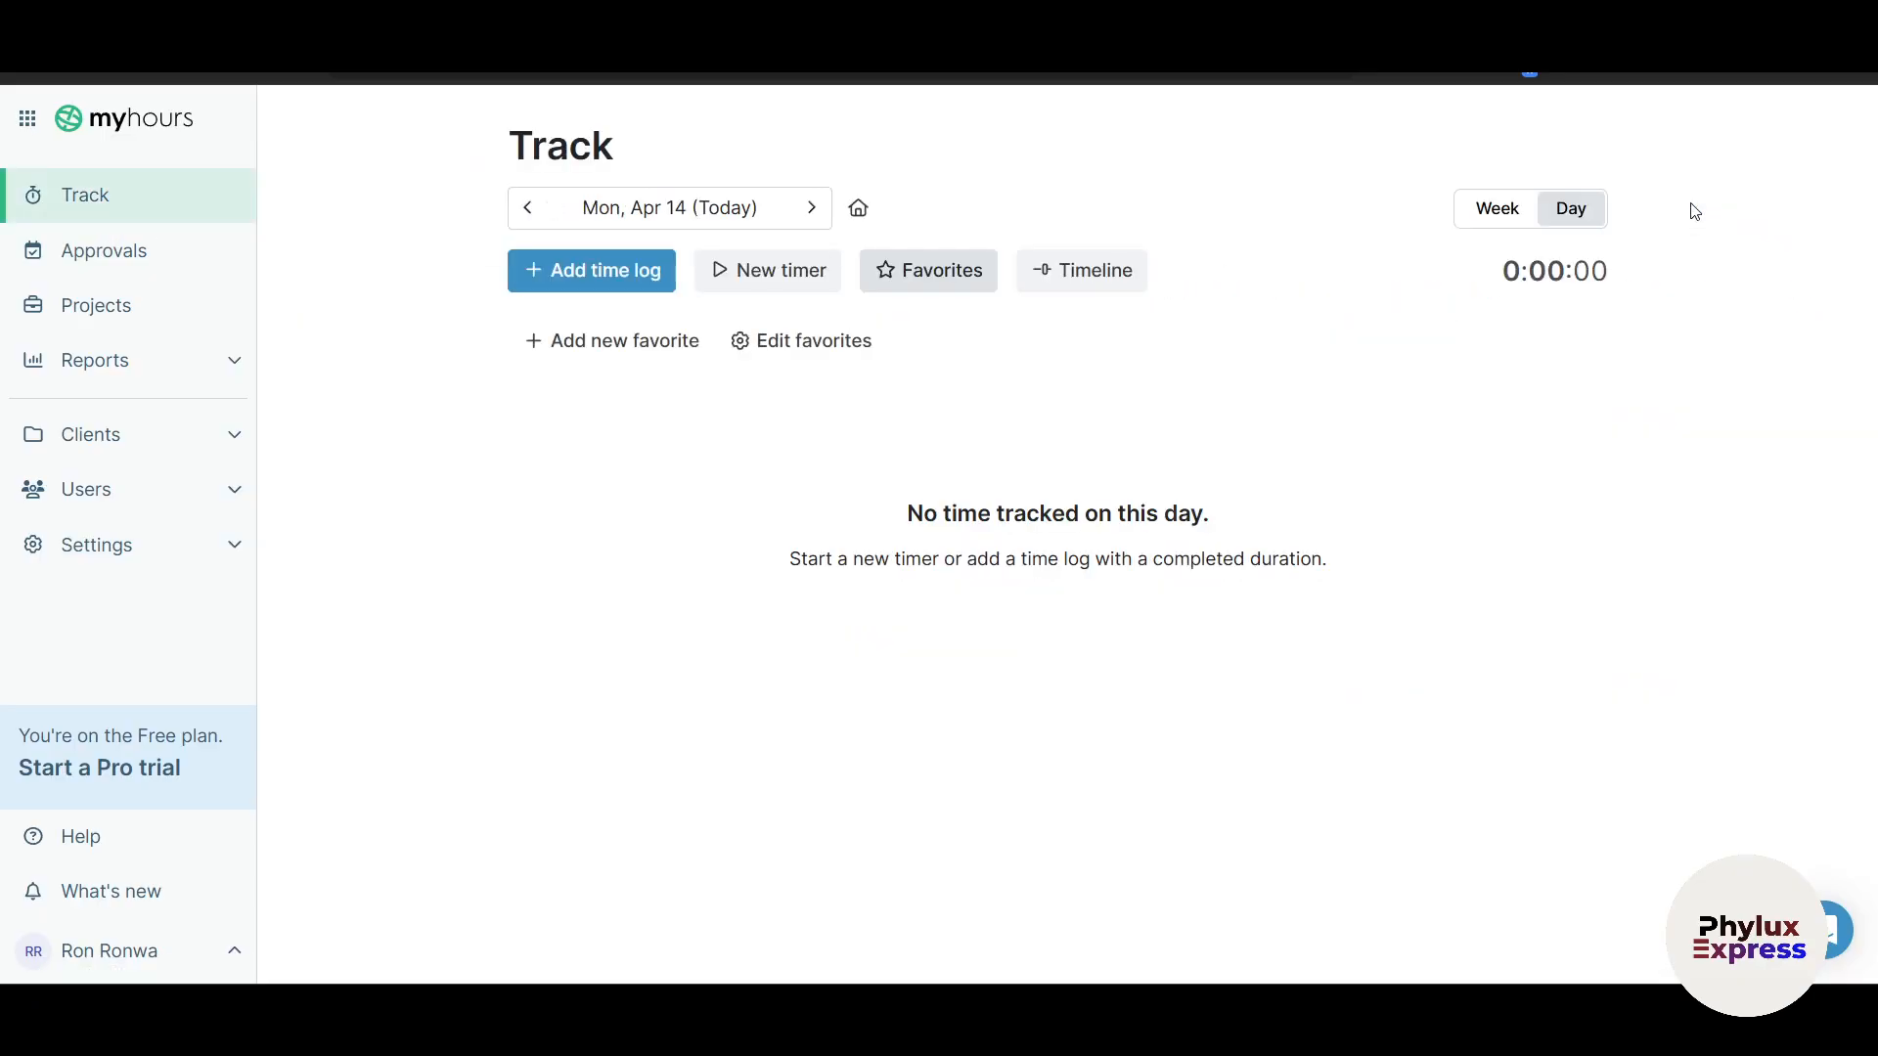
click(1480, 211)
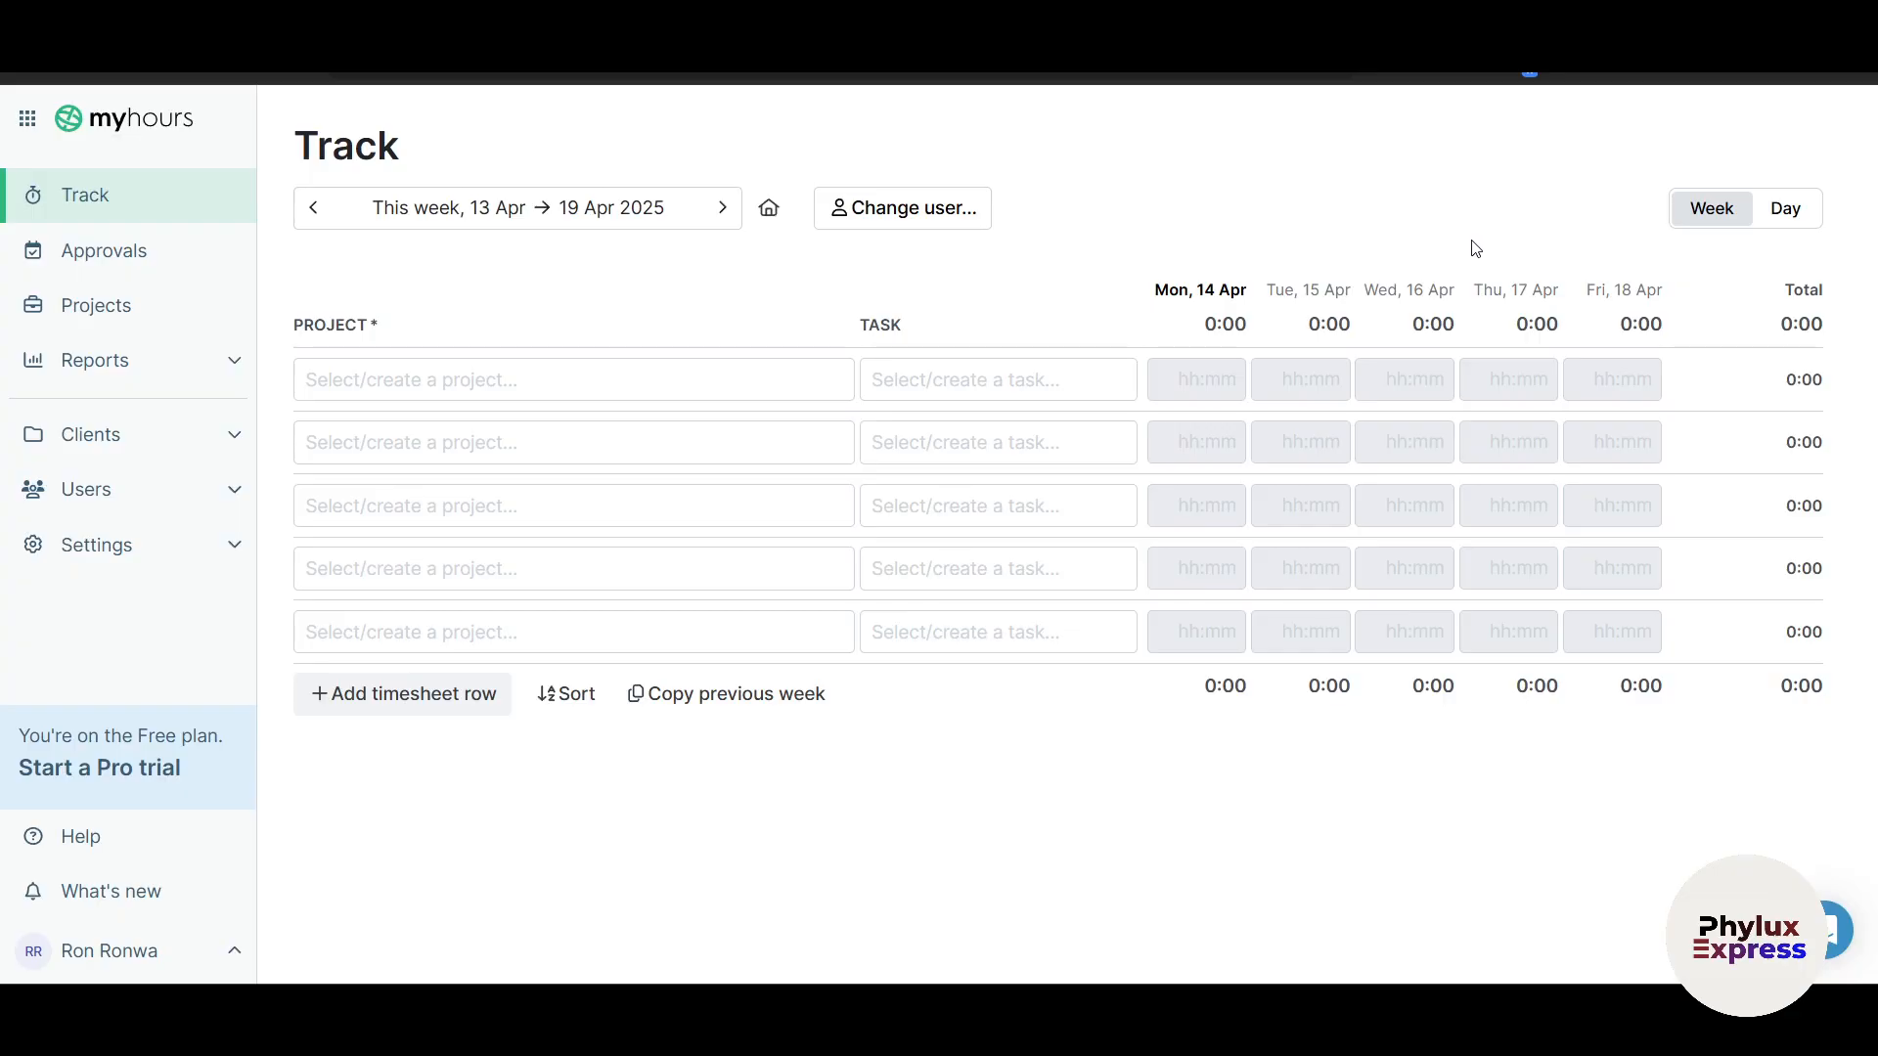
click(837, 381)
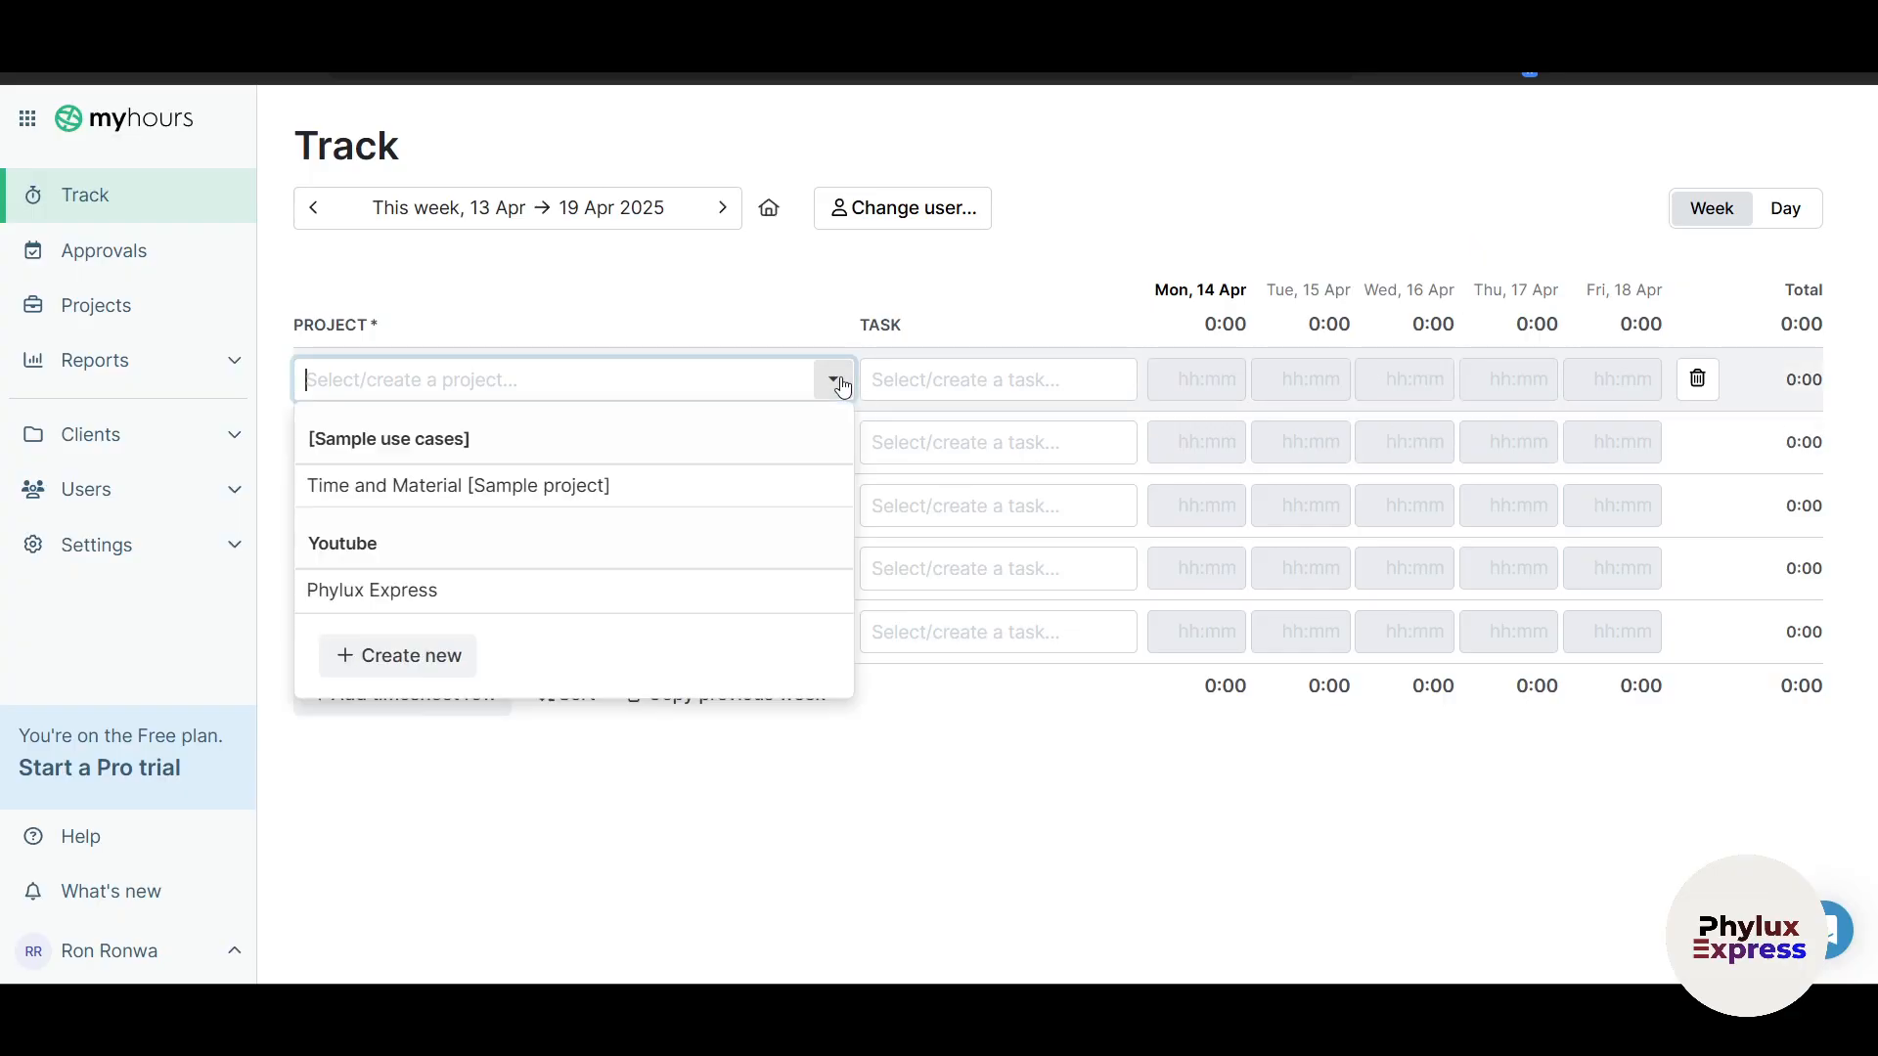
click(389, 592)
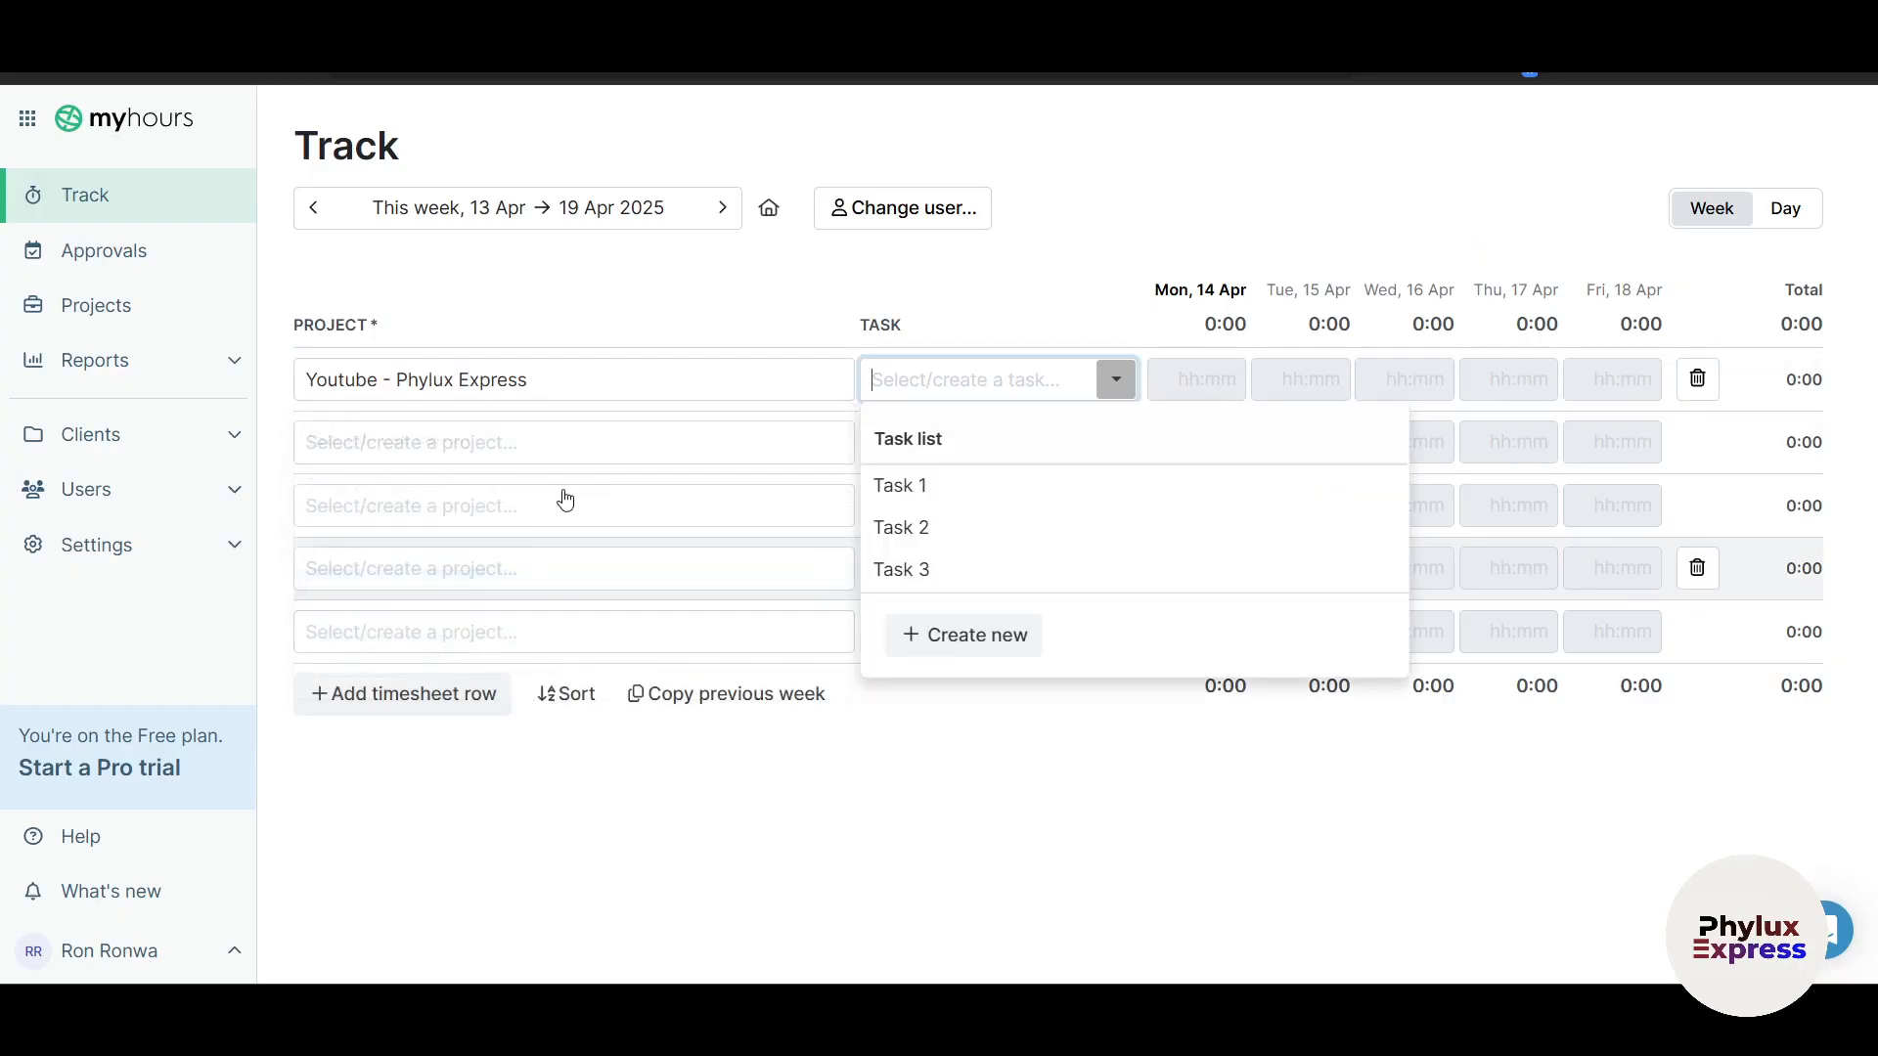
key(Tab)
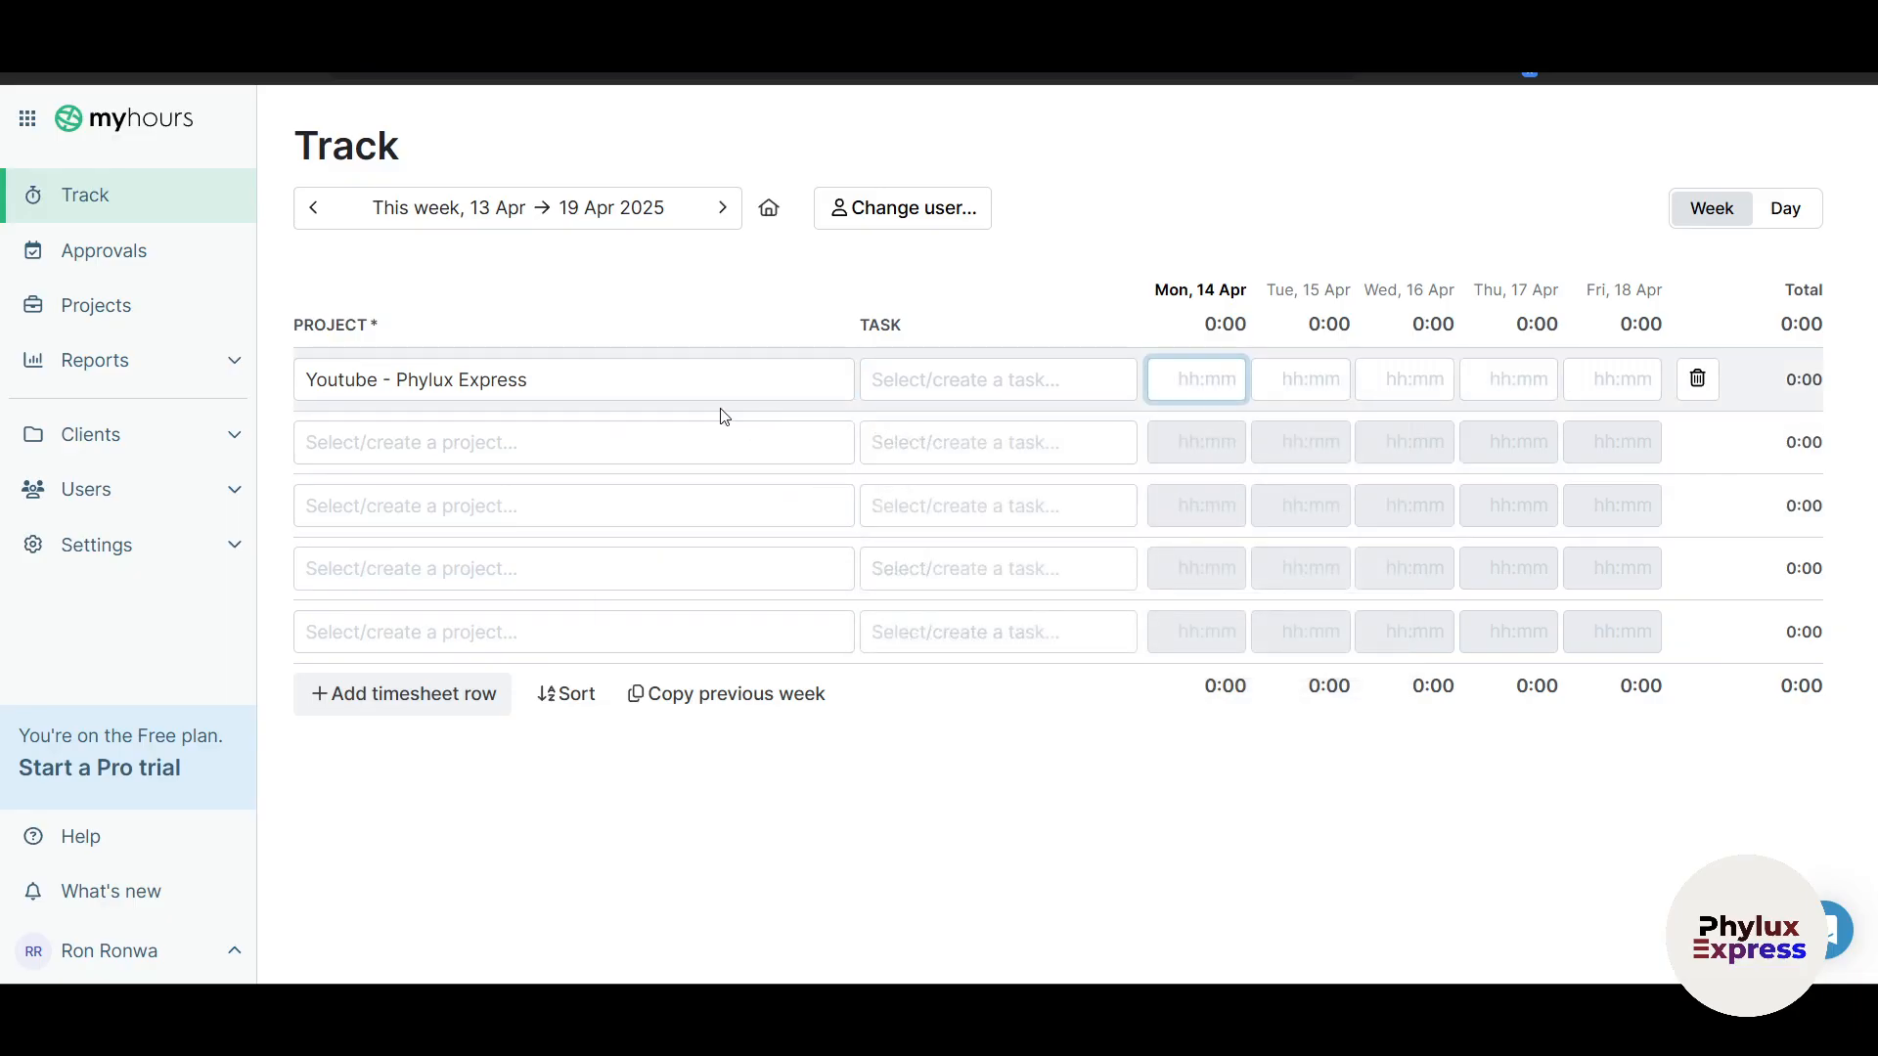
click(835, 458)
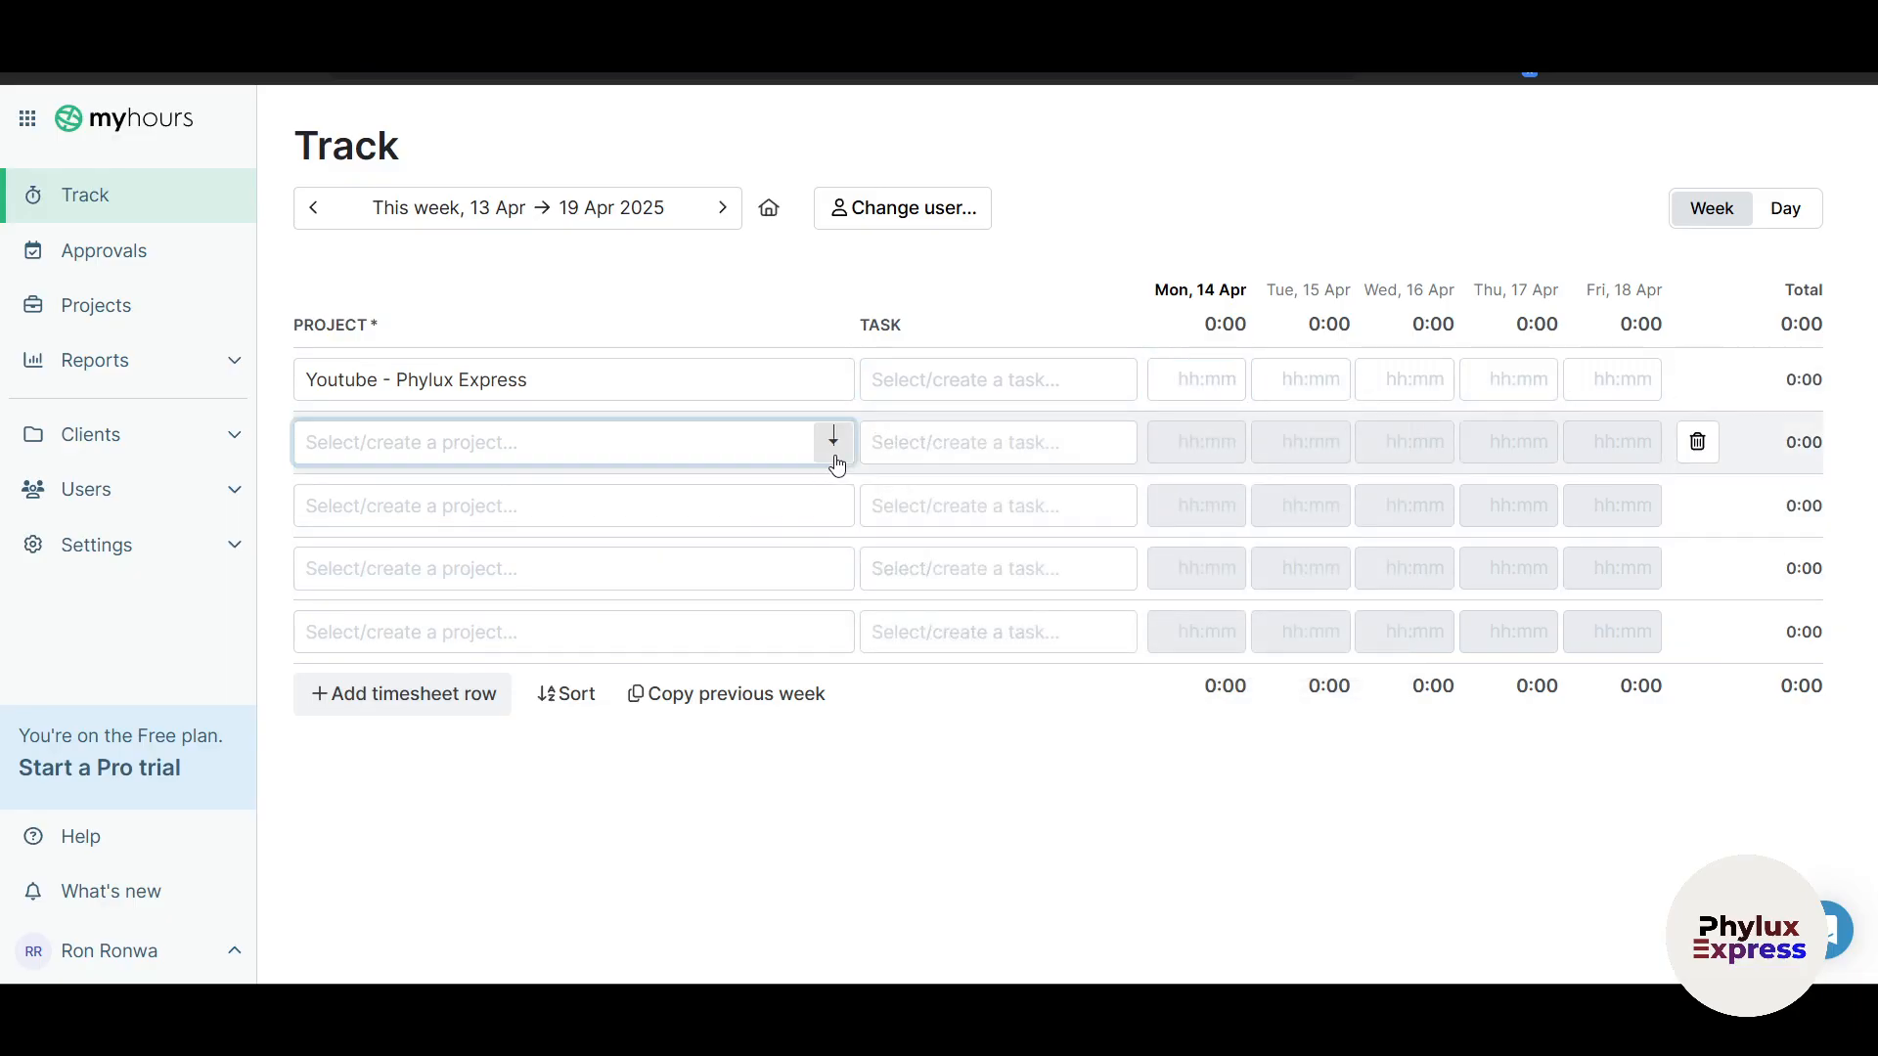
click(633, 877)
click(1113, 383)
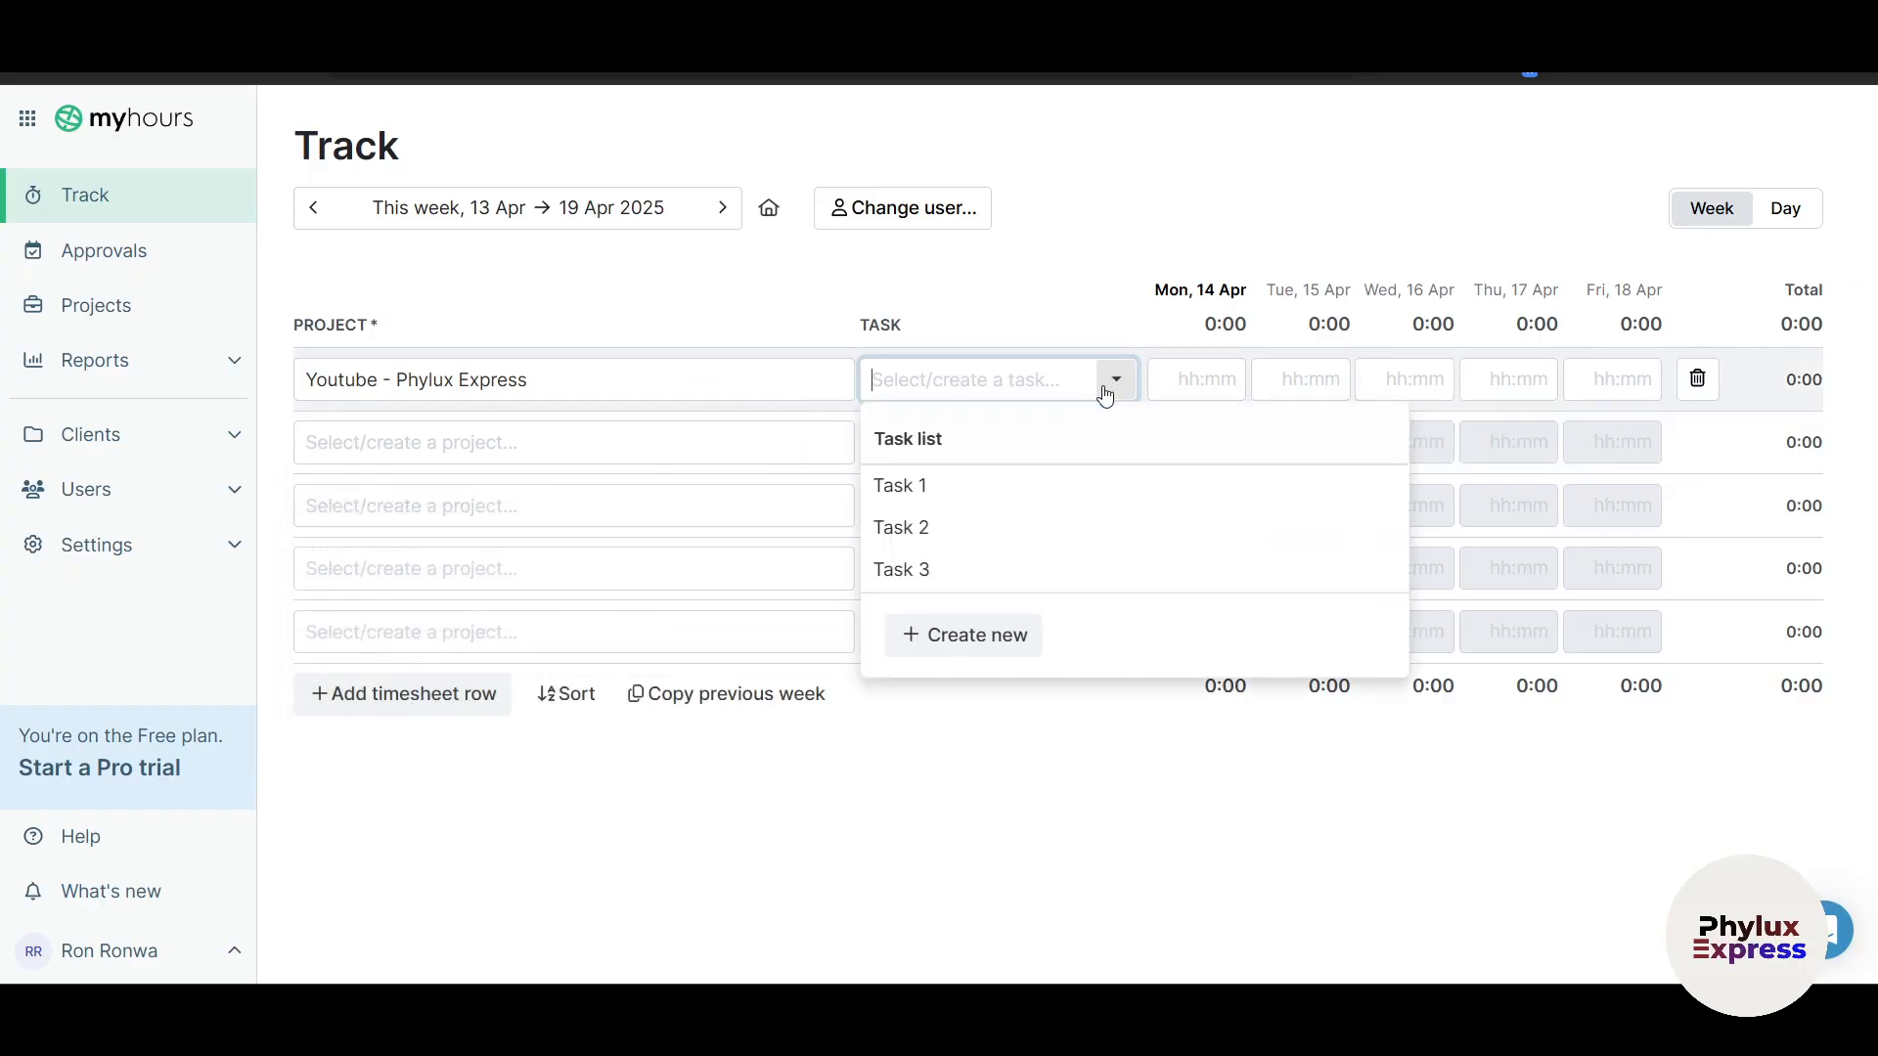
click(898, 486)
Step: Log Task 1 hours: 10 on Tuesday, 5 on Wednesday, and an invalid 50 on Thursday
click(1206, 379)
text(15)
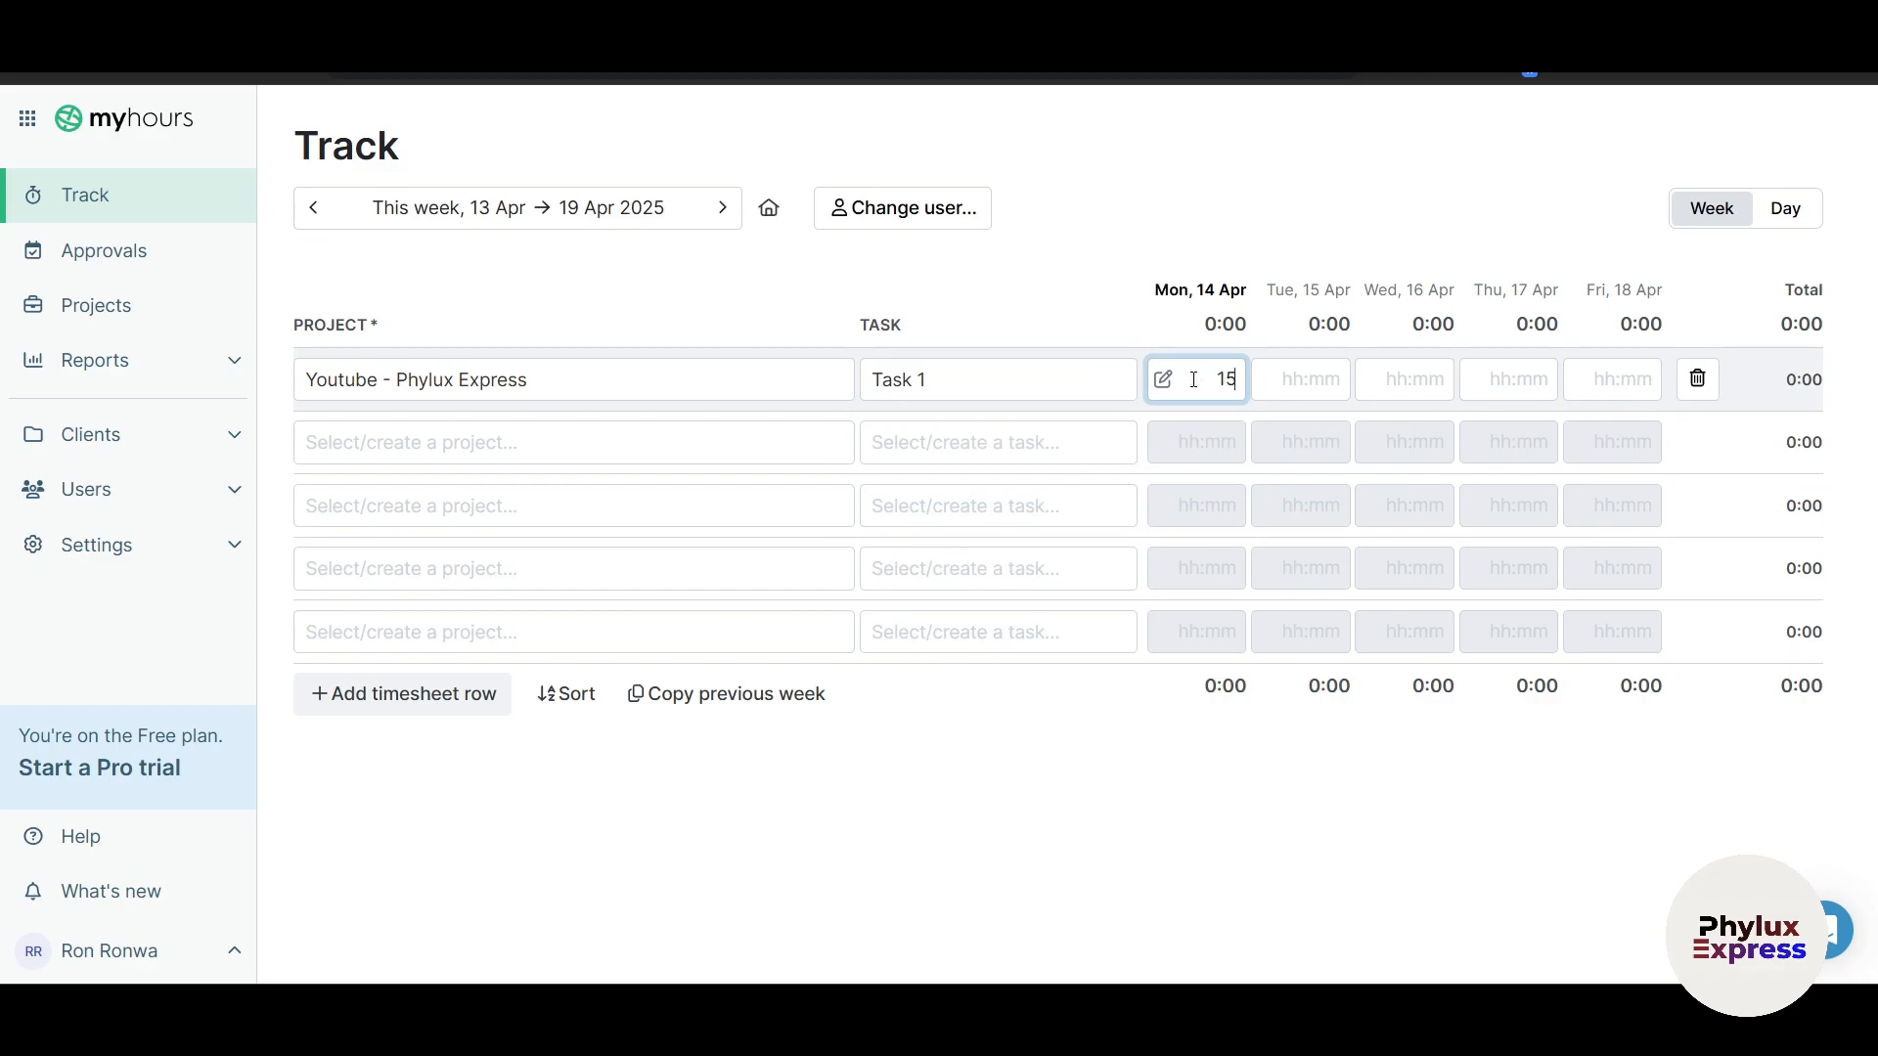
click(1268, 378)
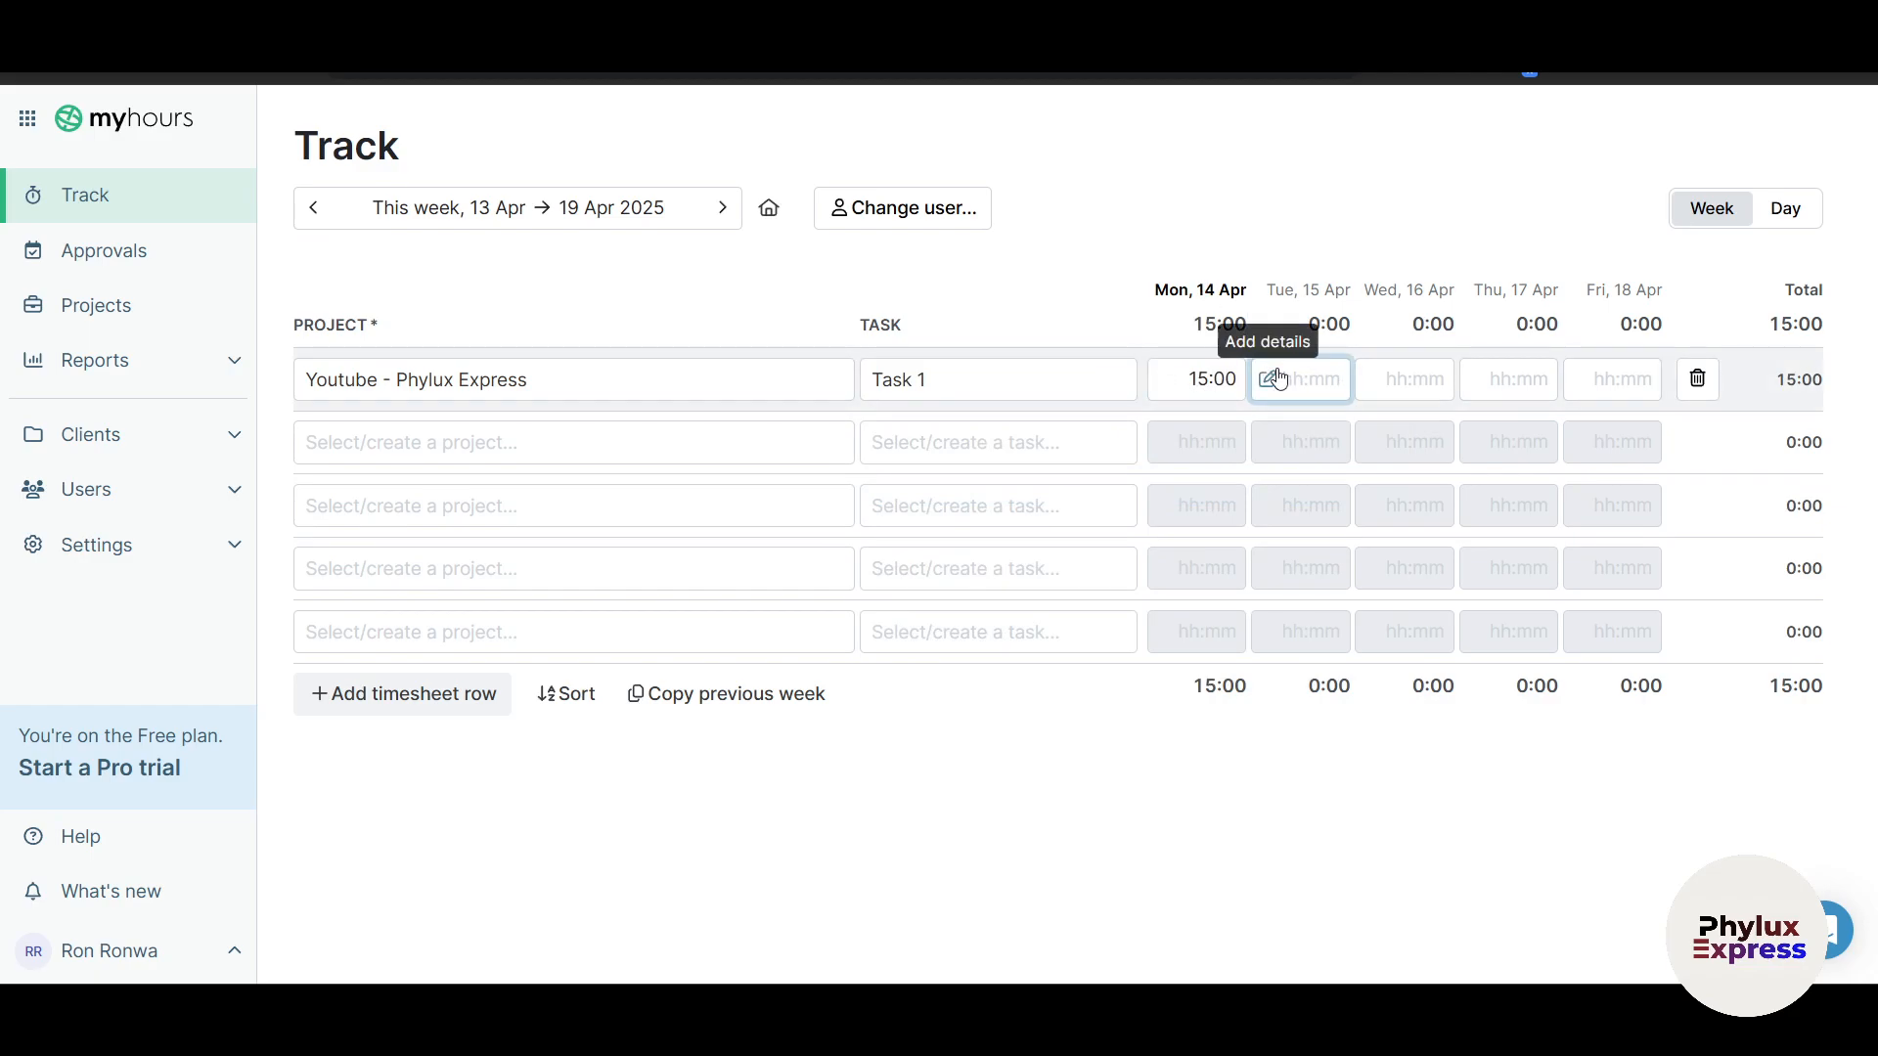
text(10)
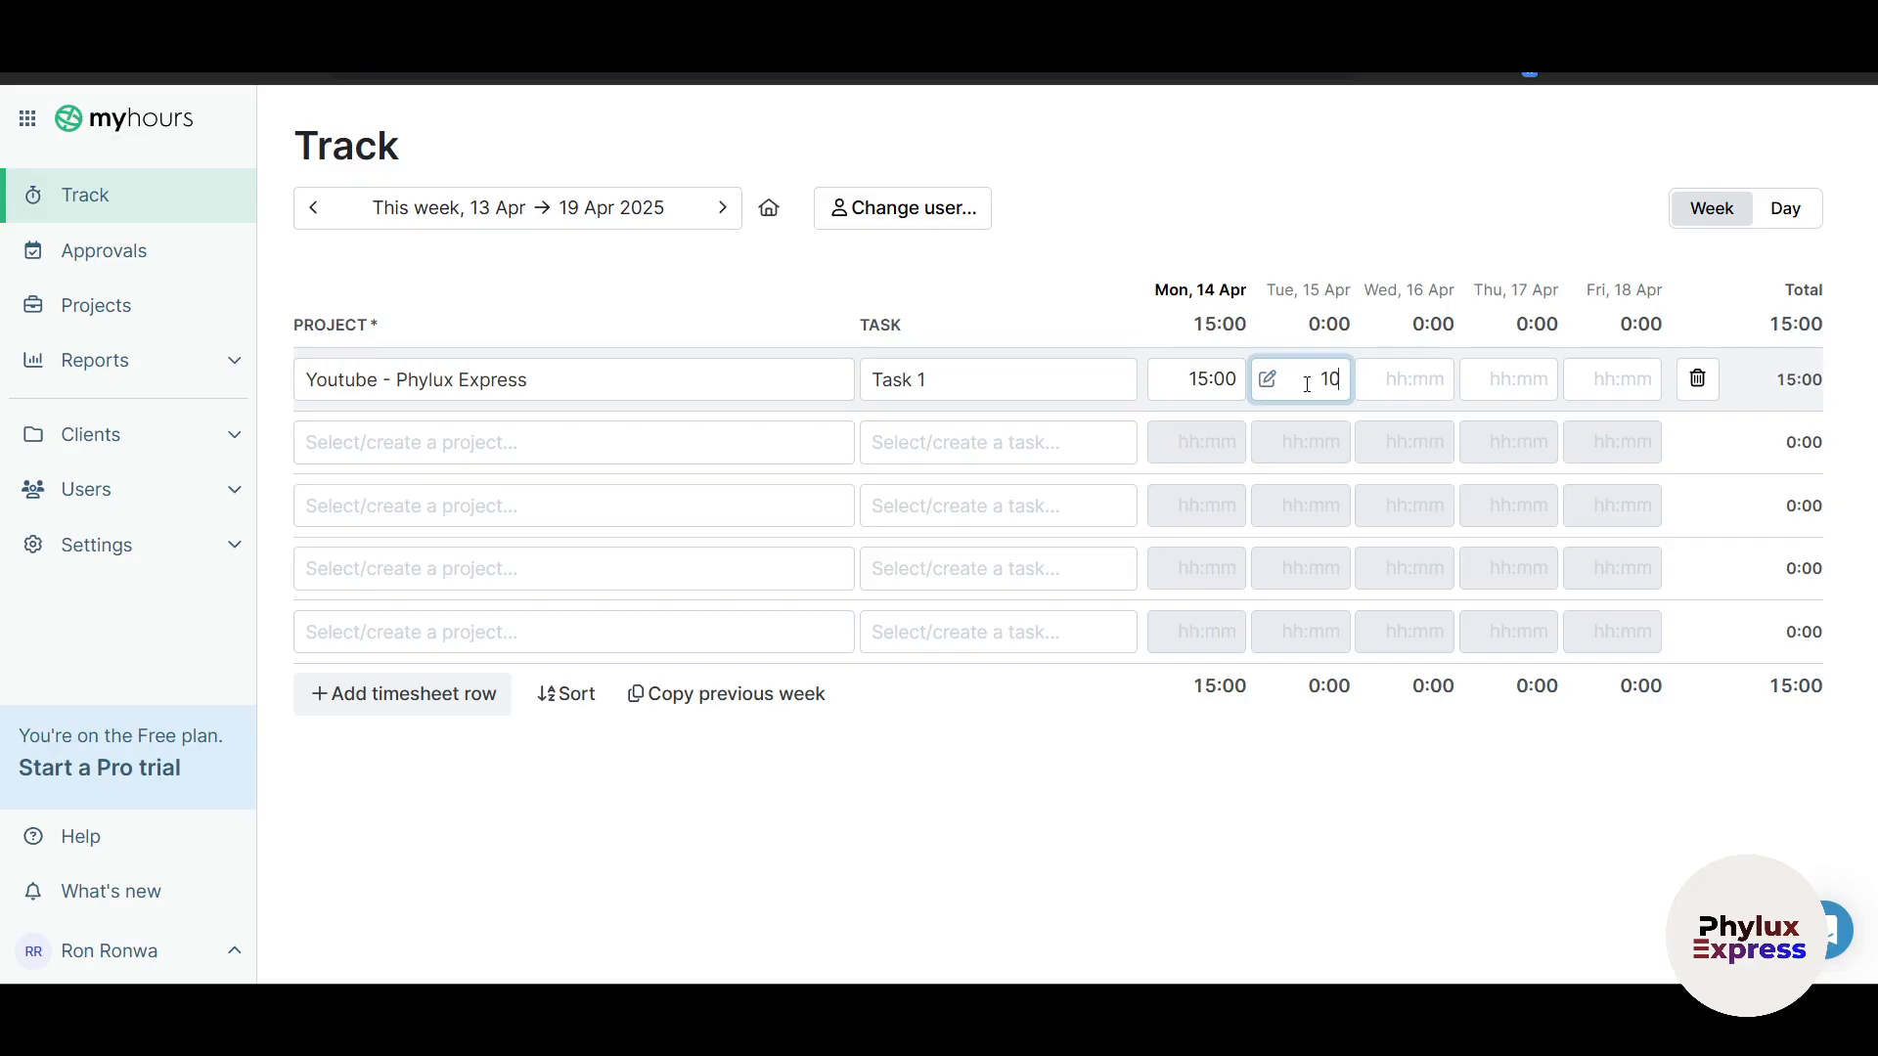
click(1379, 382)
text(5)
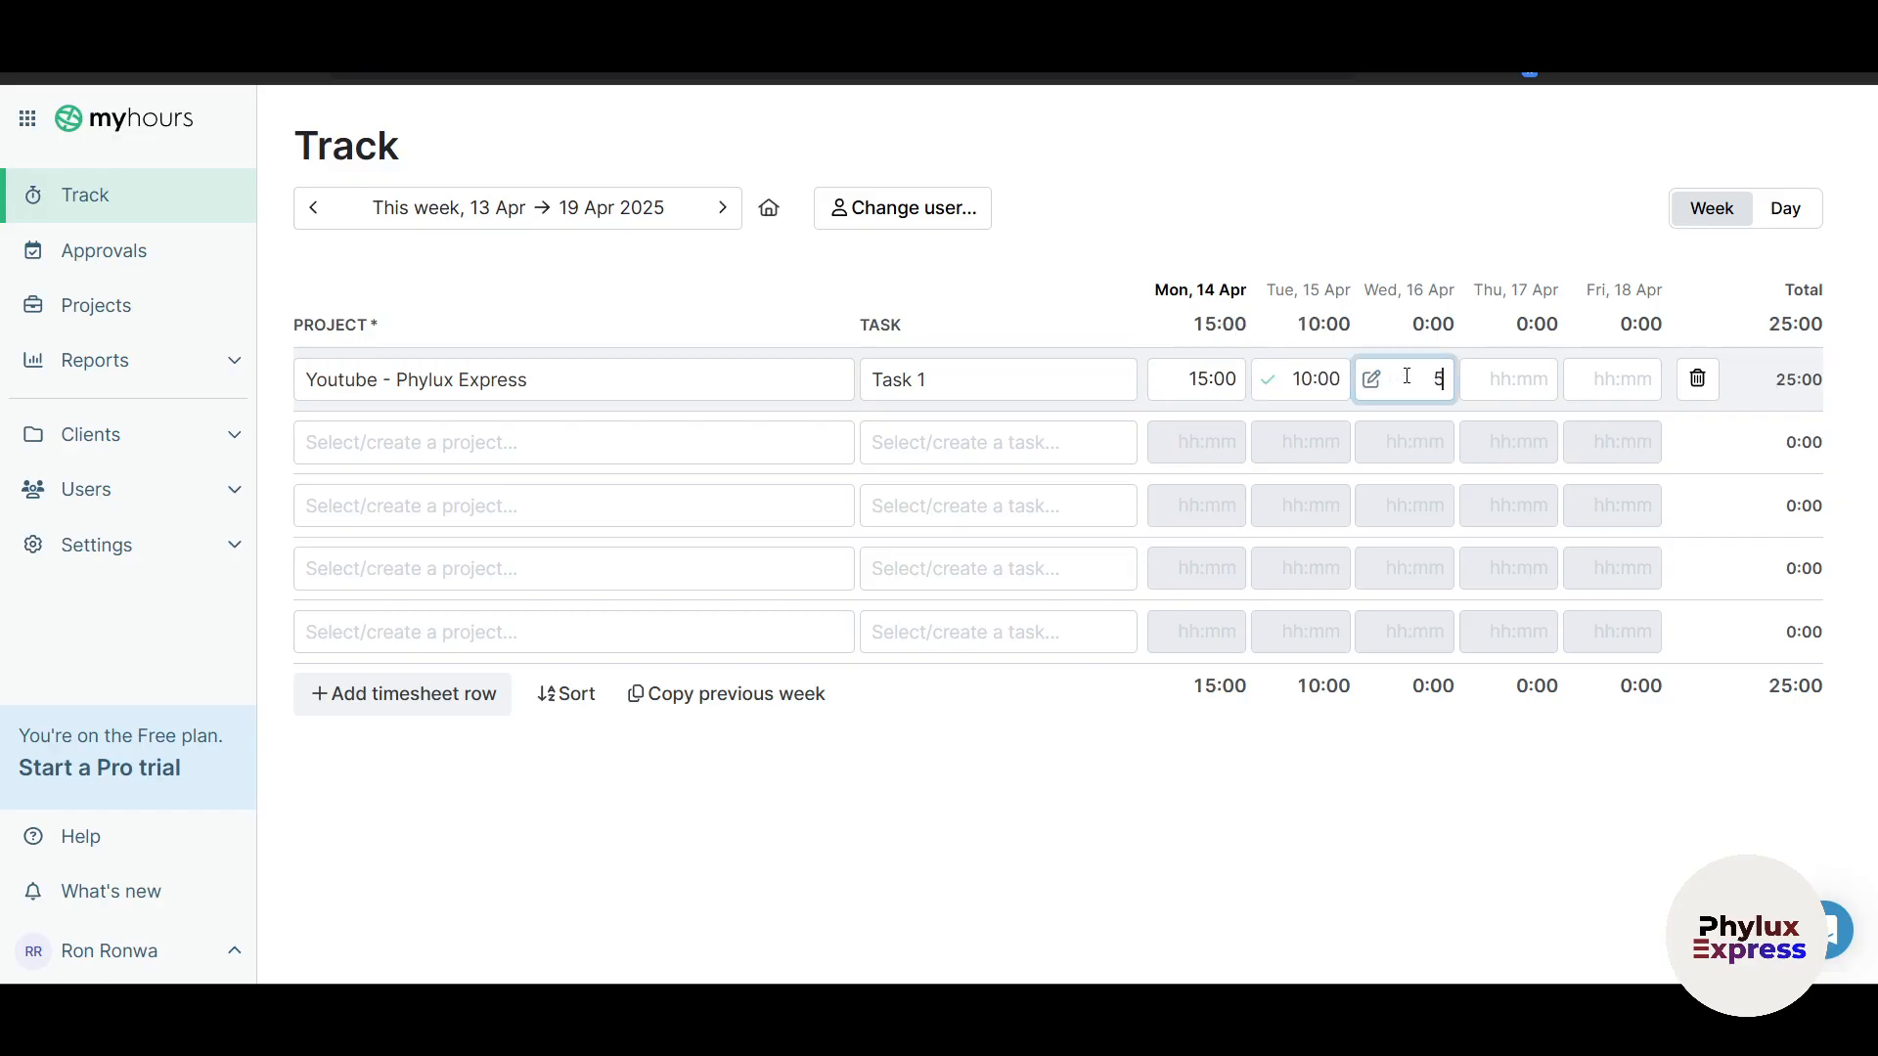
click(1254, 858)
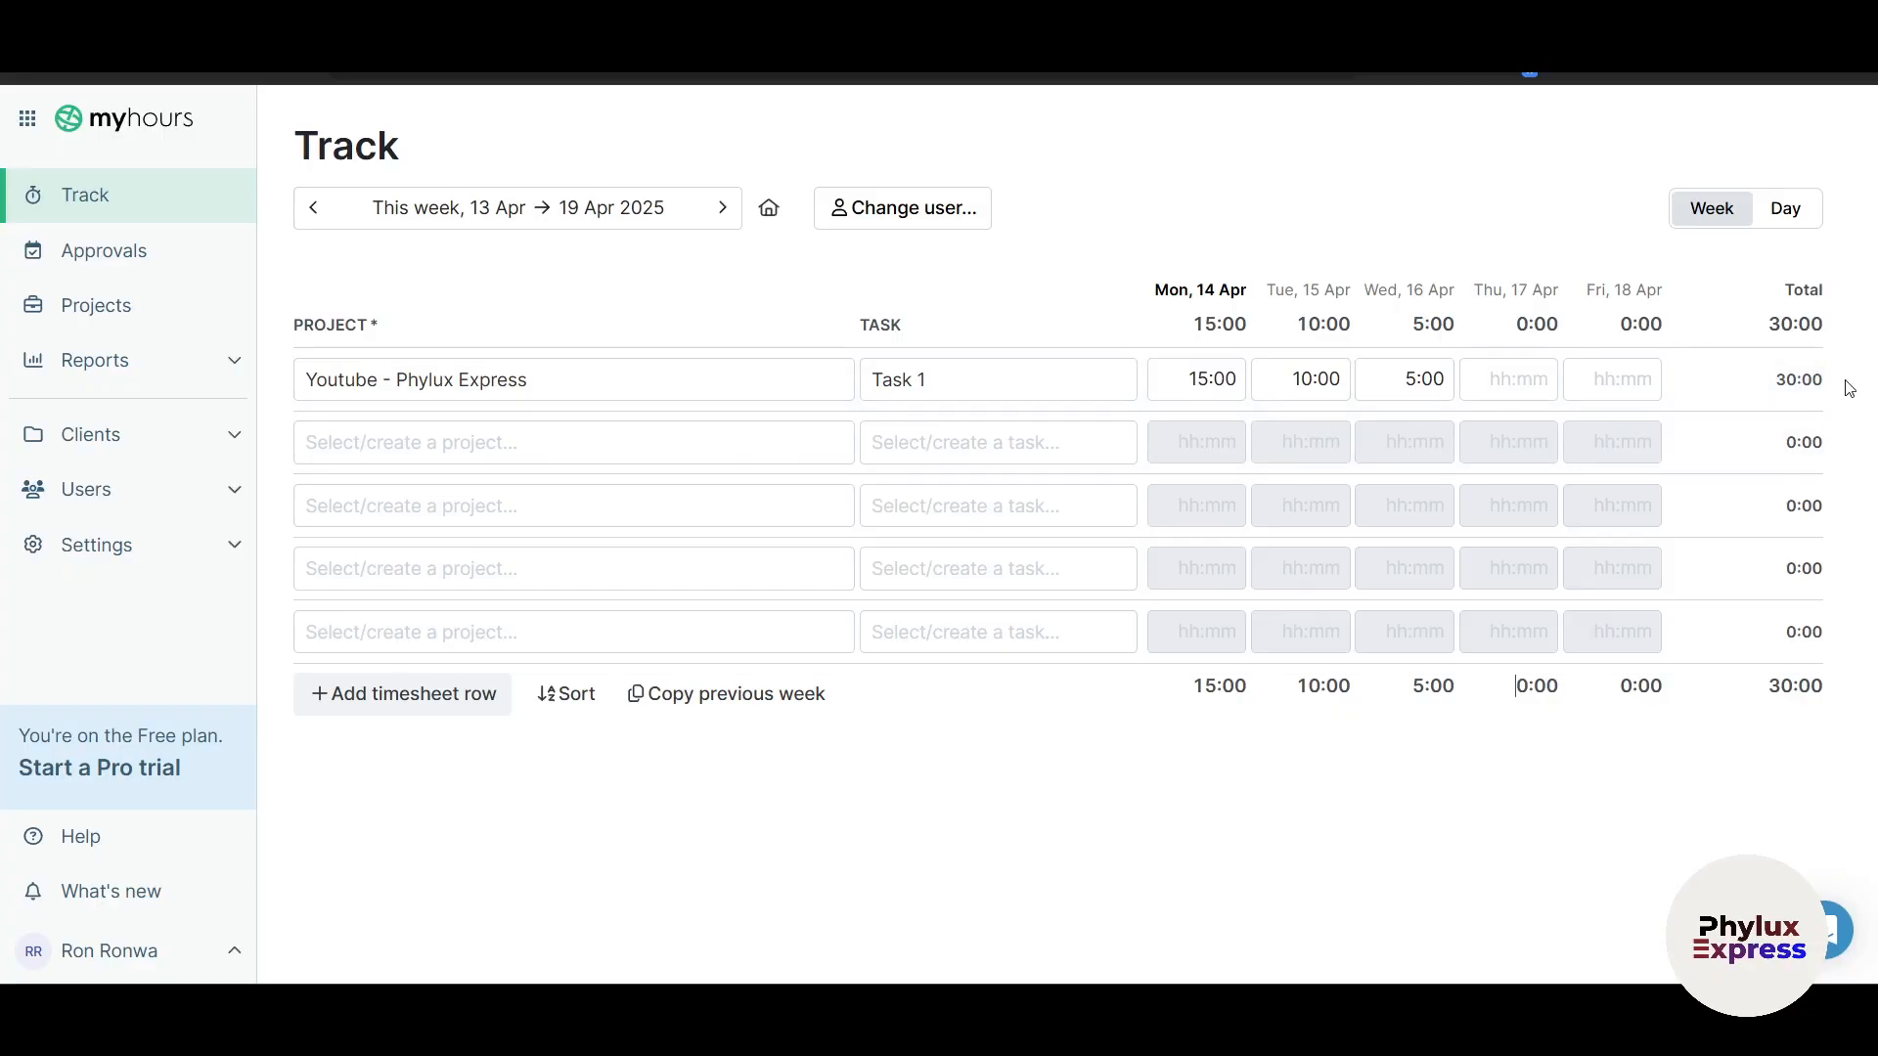
click(1530, 378)
text(50)
click(1584, 834)
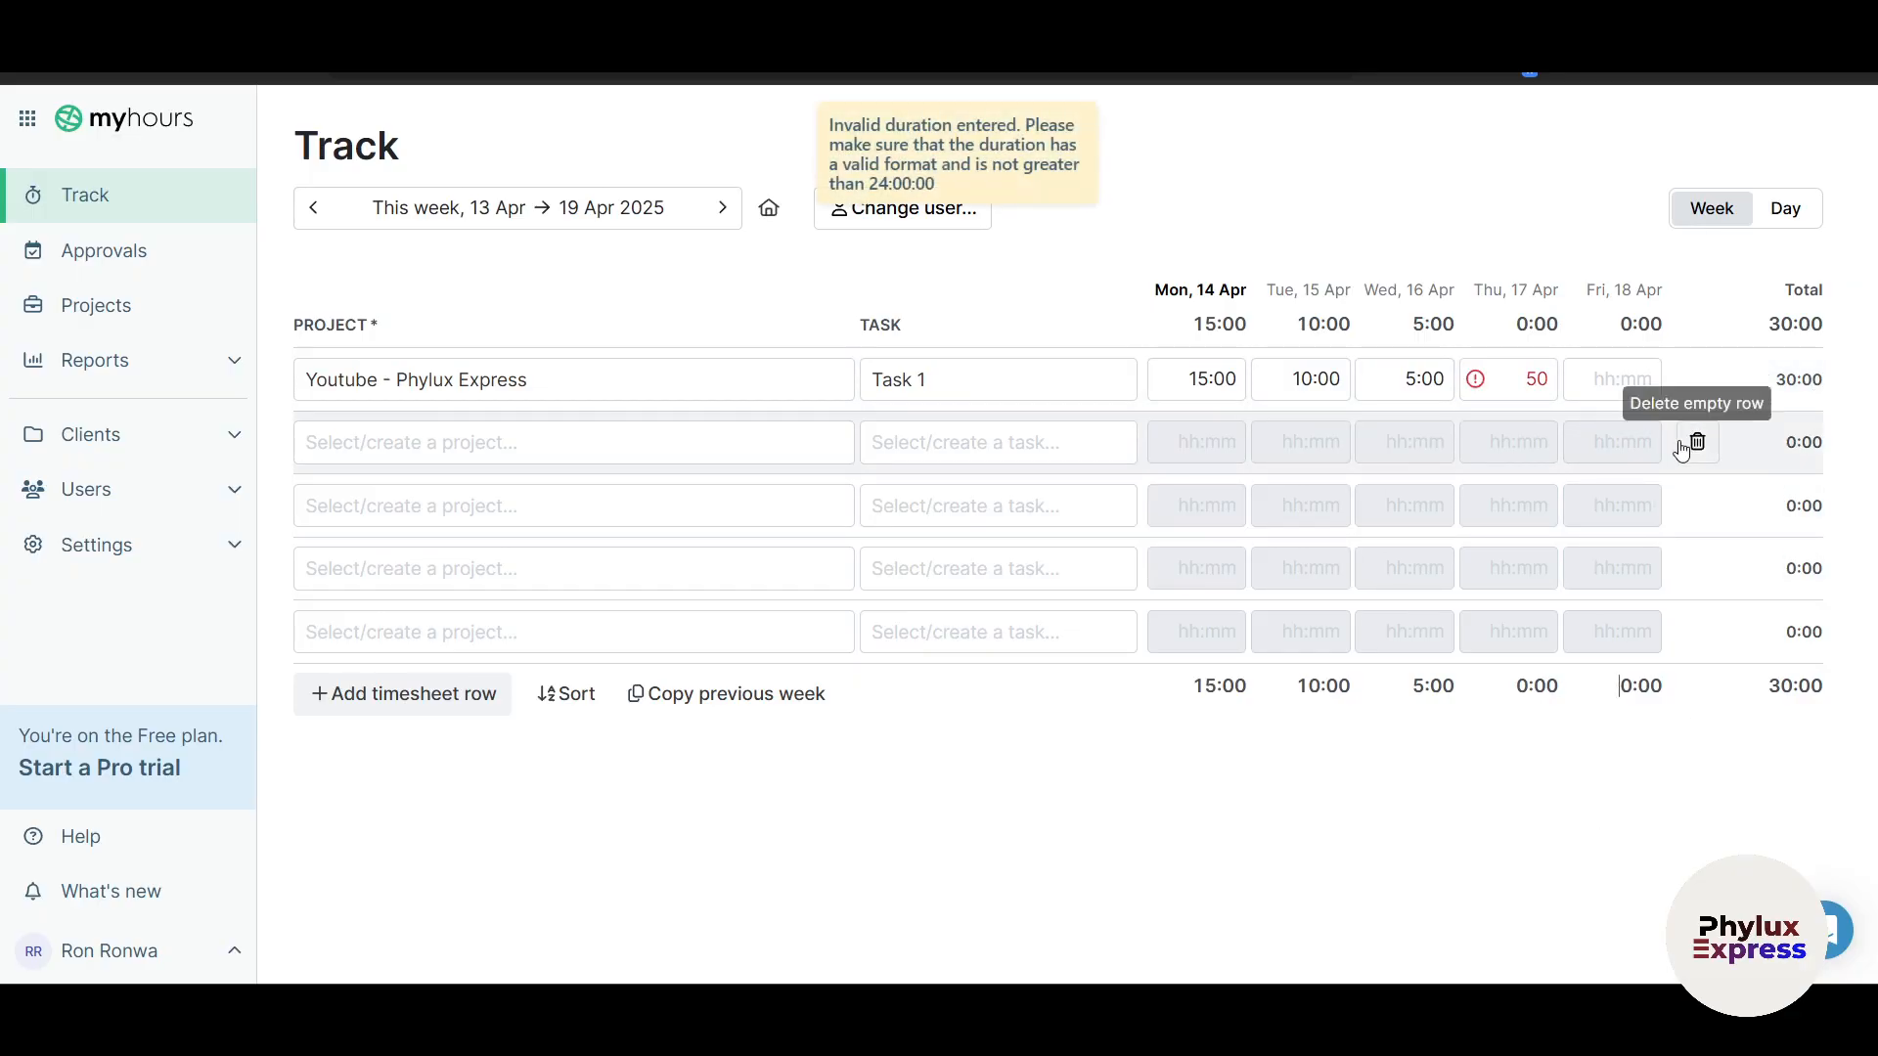
Step: Discard Thursday's unsaved entry and attach the jacket image 222 to Monday's 15-hour Task 1 log
click(1473, 381)
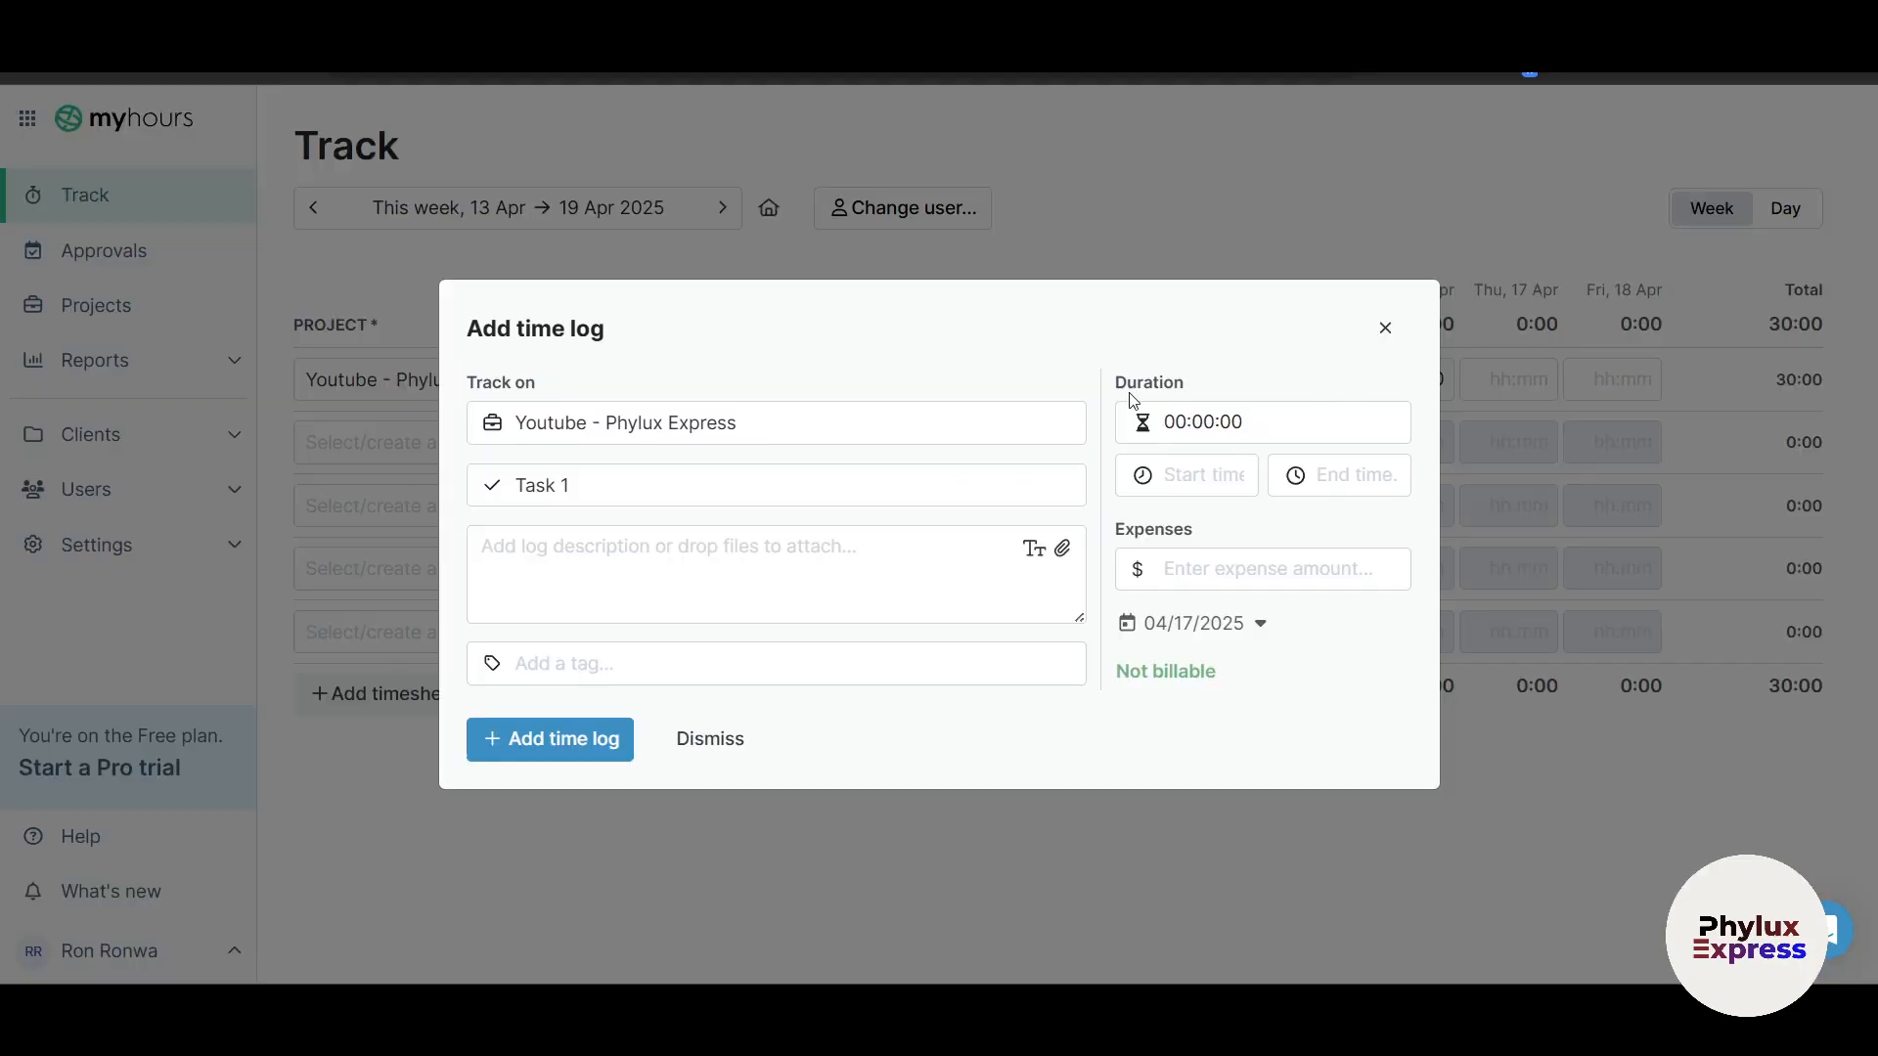
click(1385, 328)
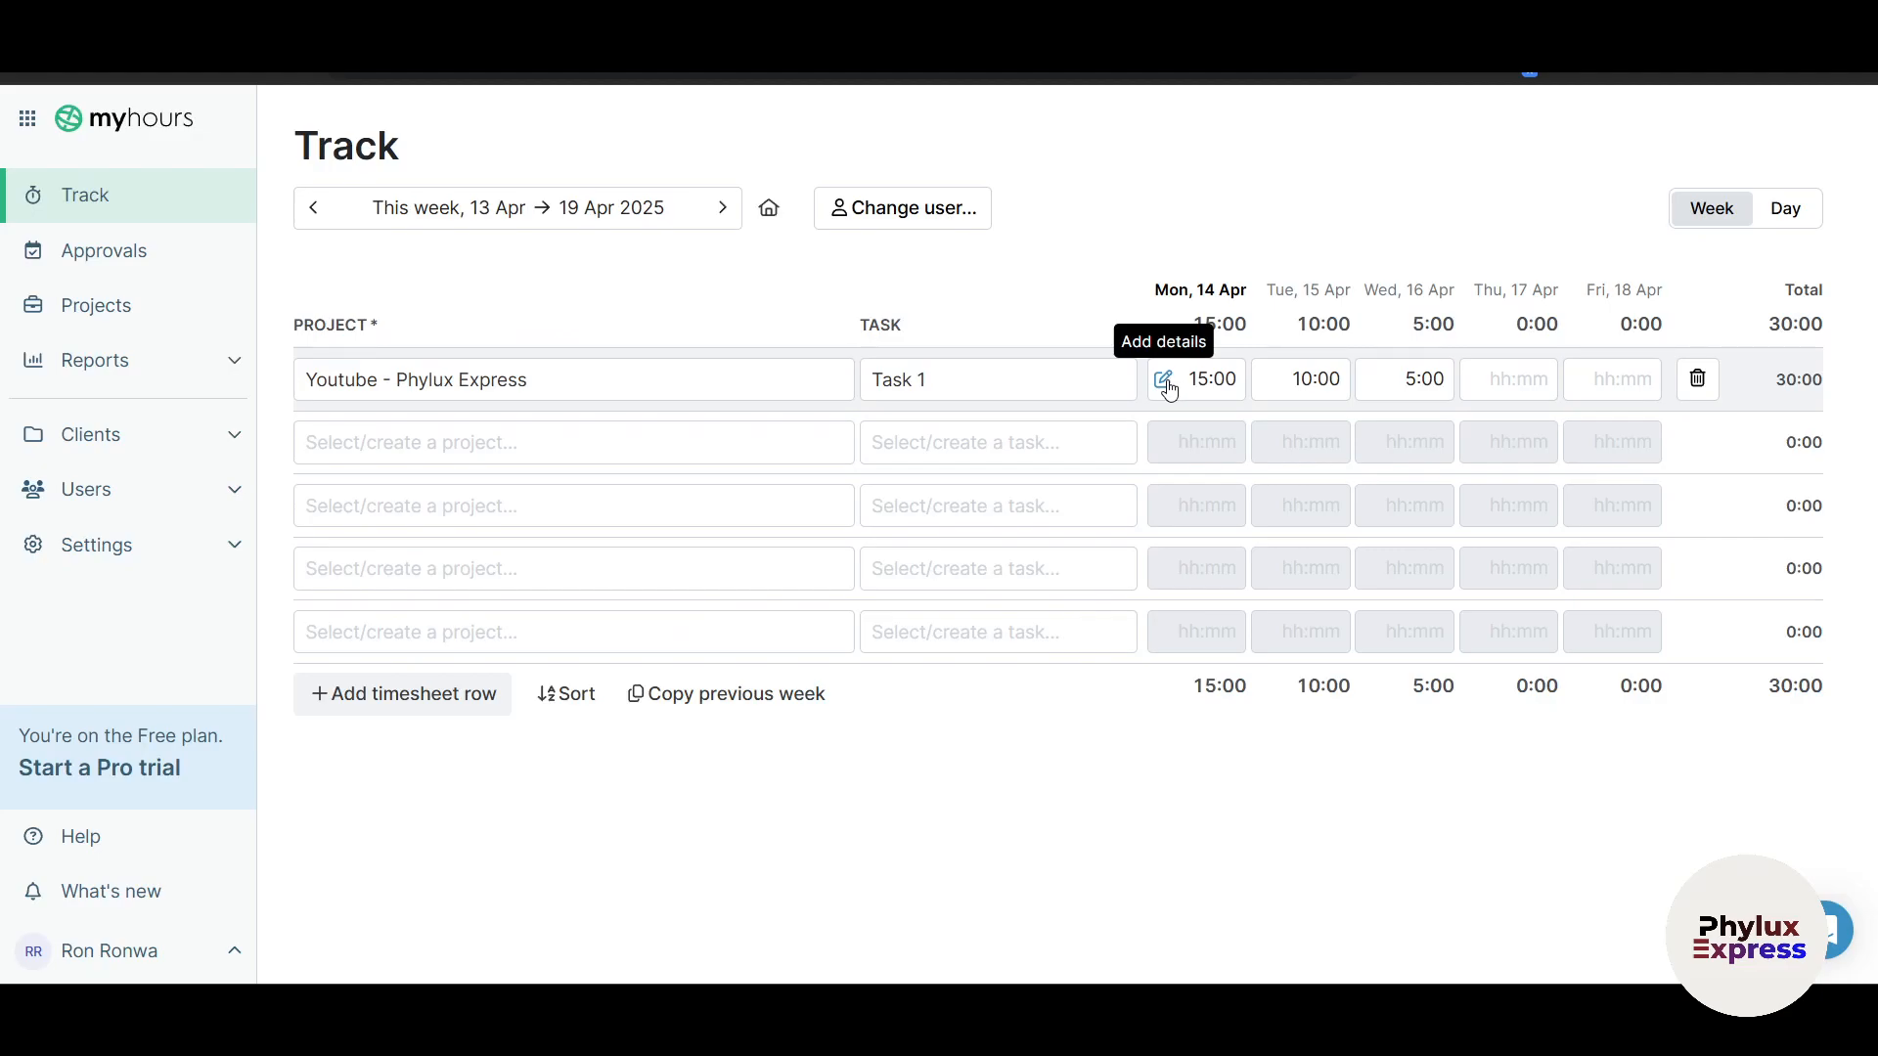
click(1165, 381)
click(529, 583)
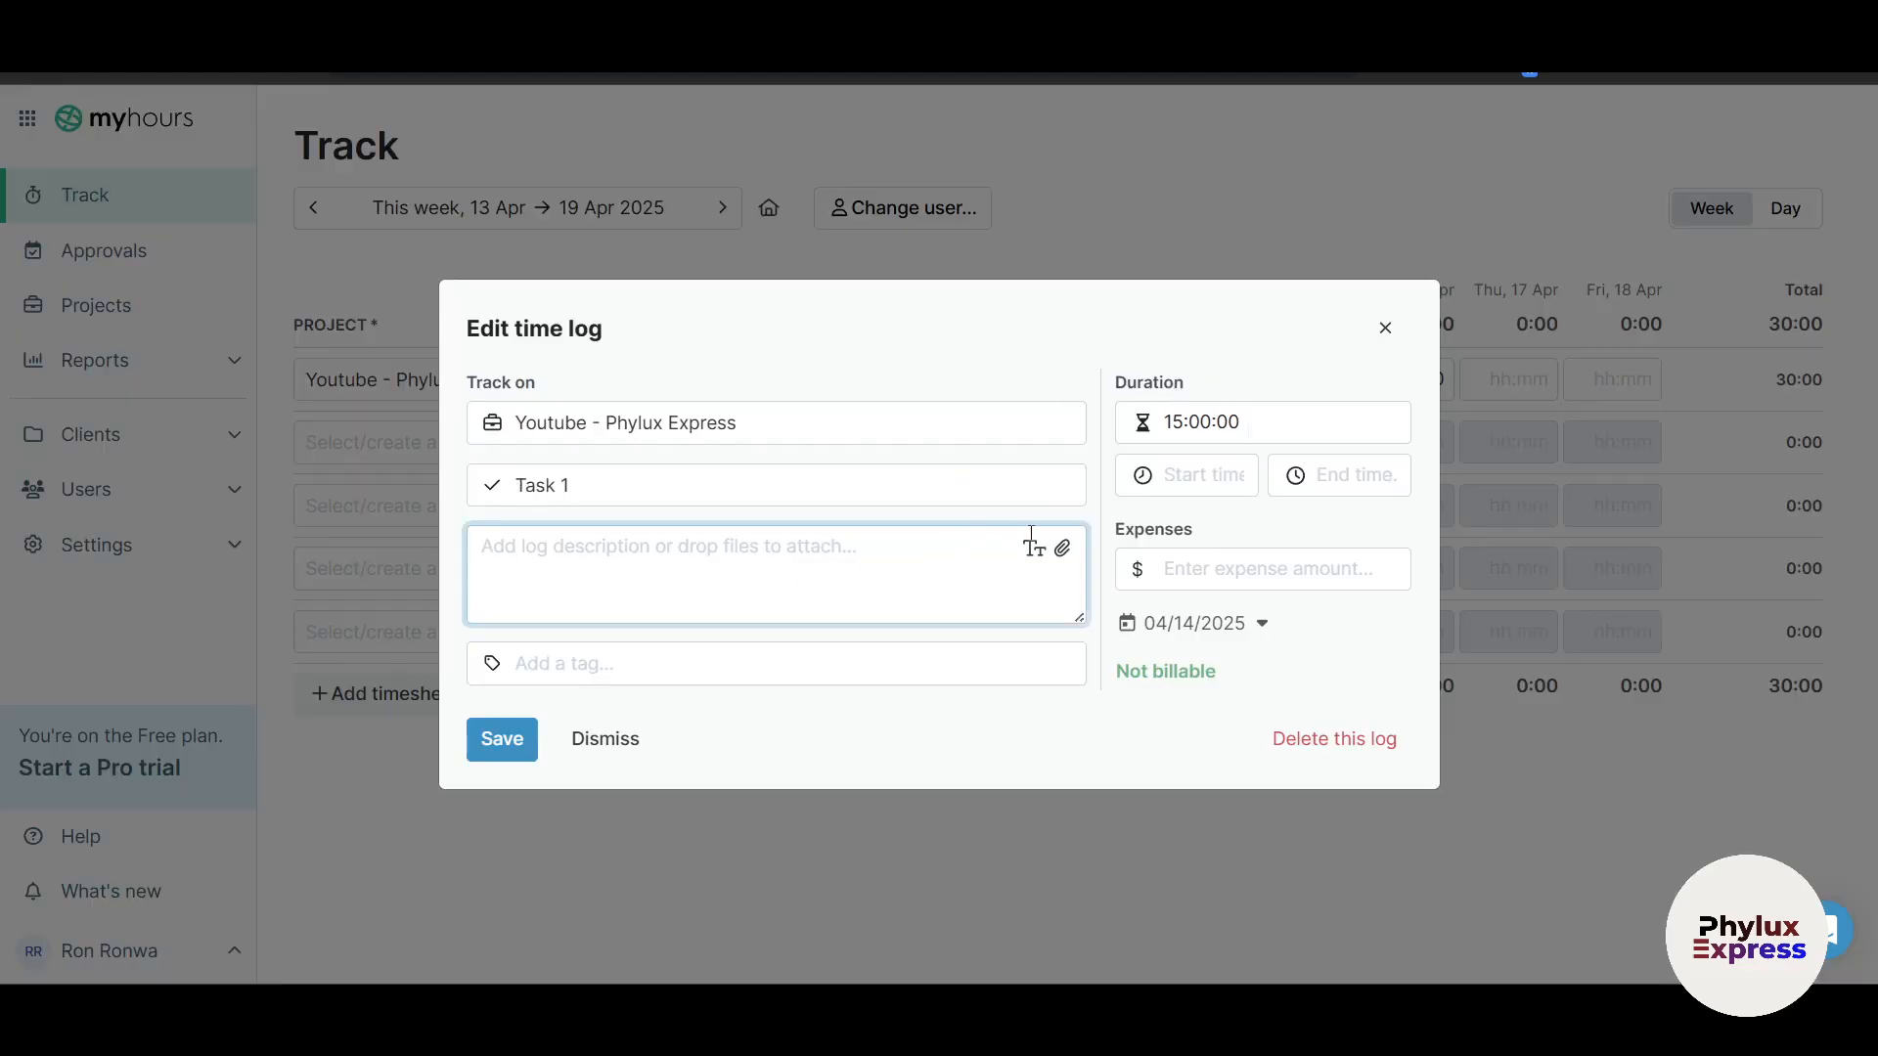
click(1061, 552)
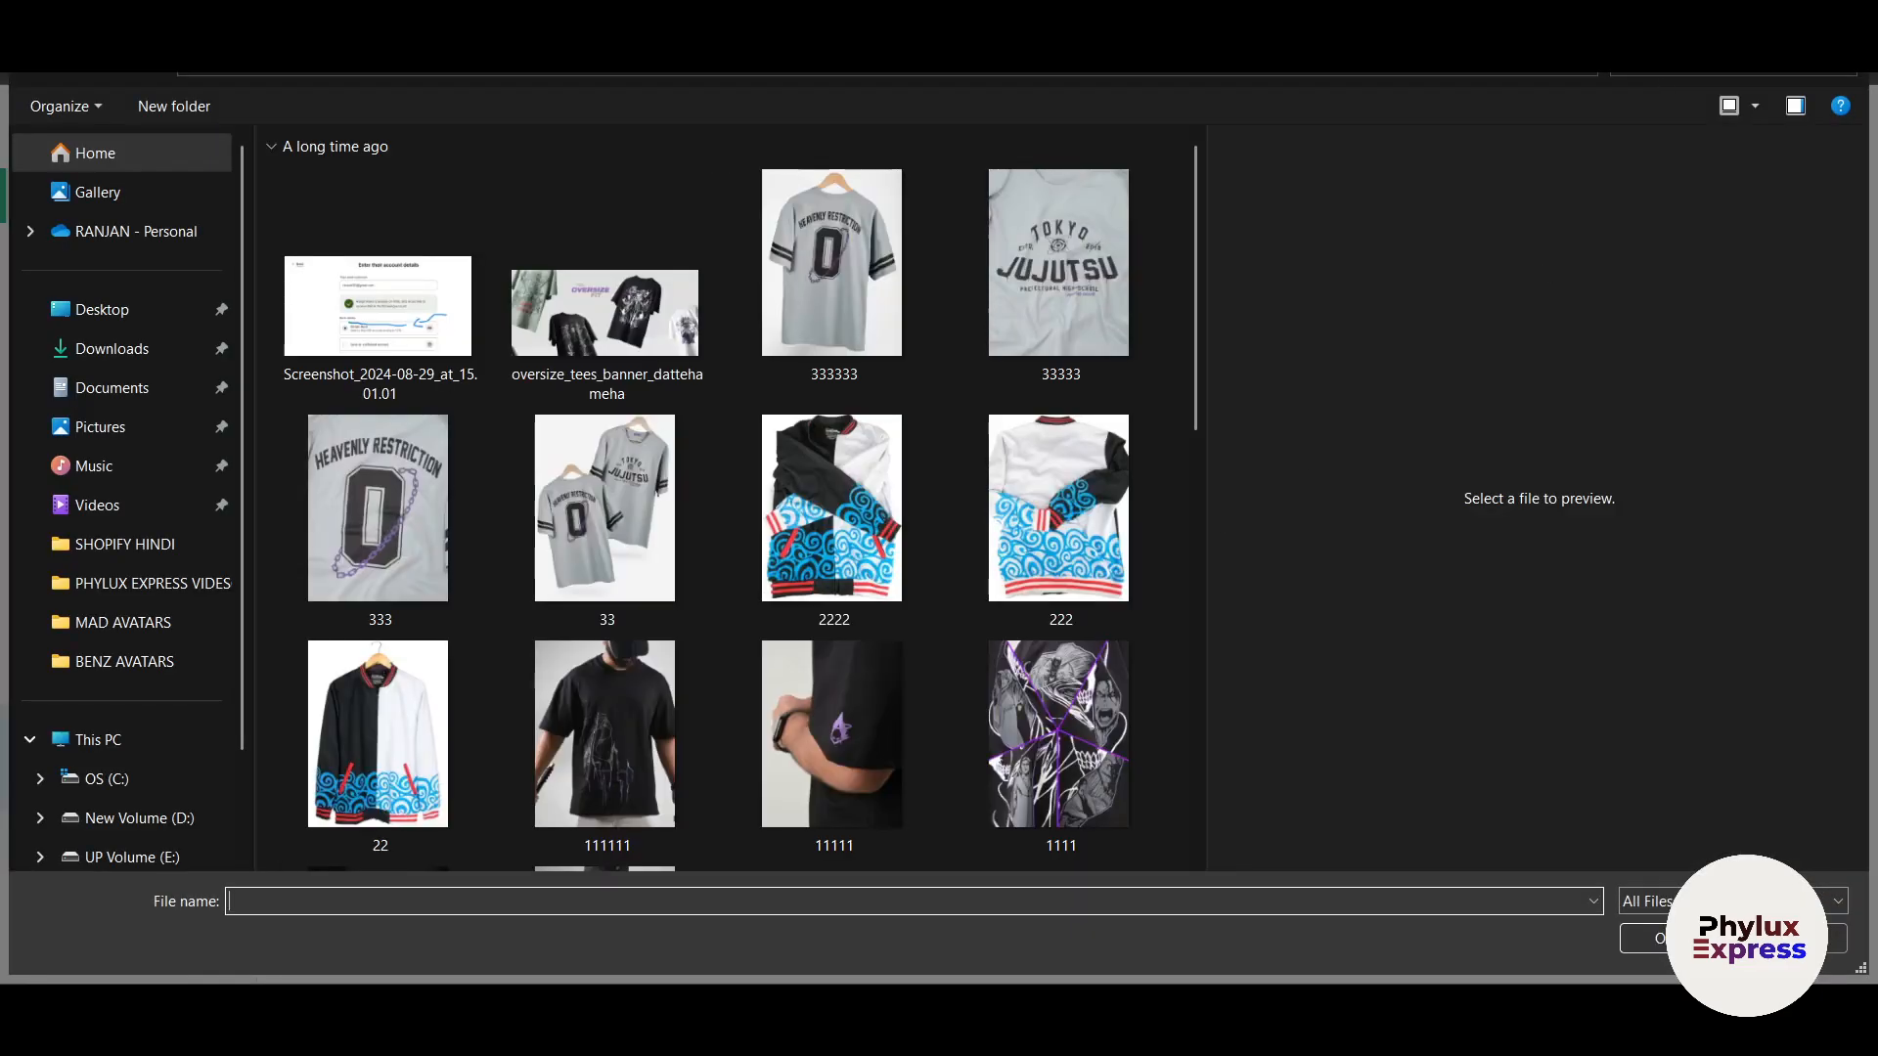
click(1052, 620)
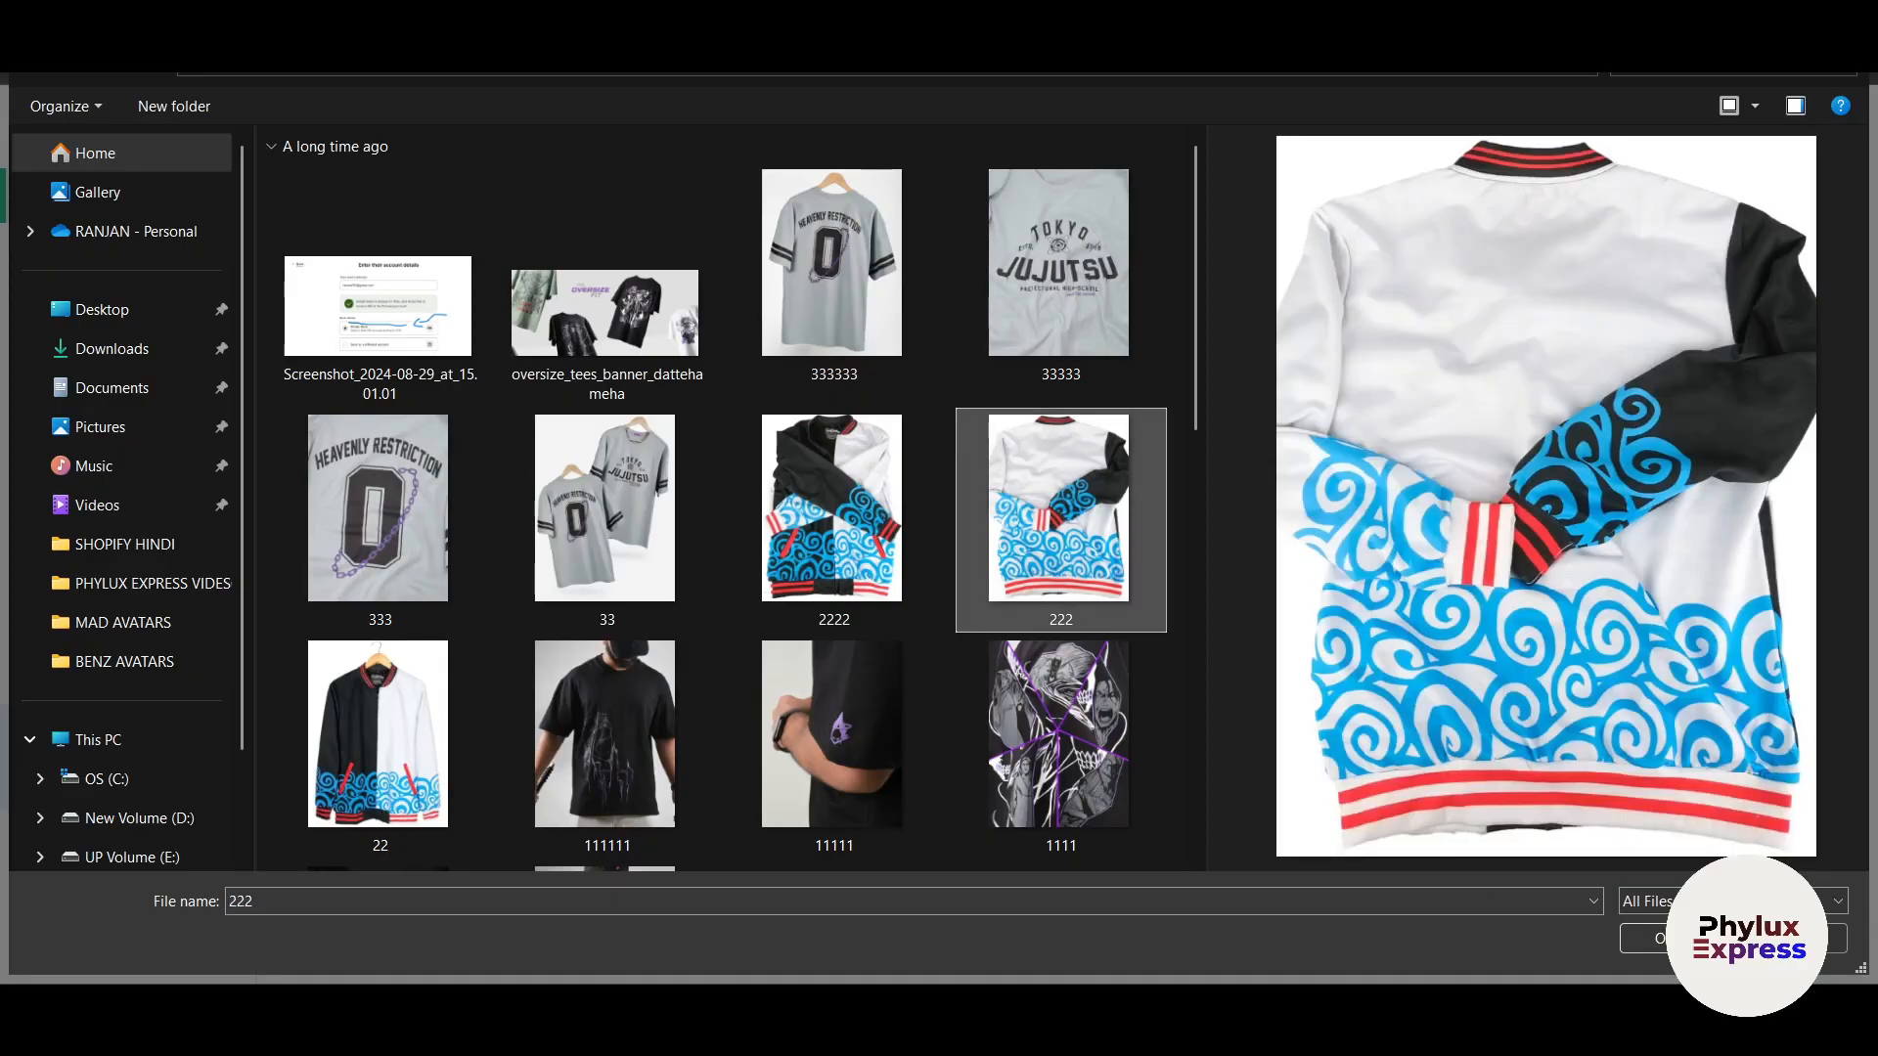
click(1642, 938)
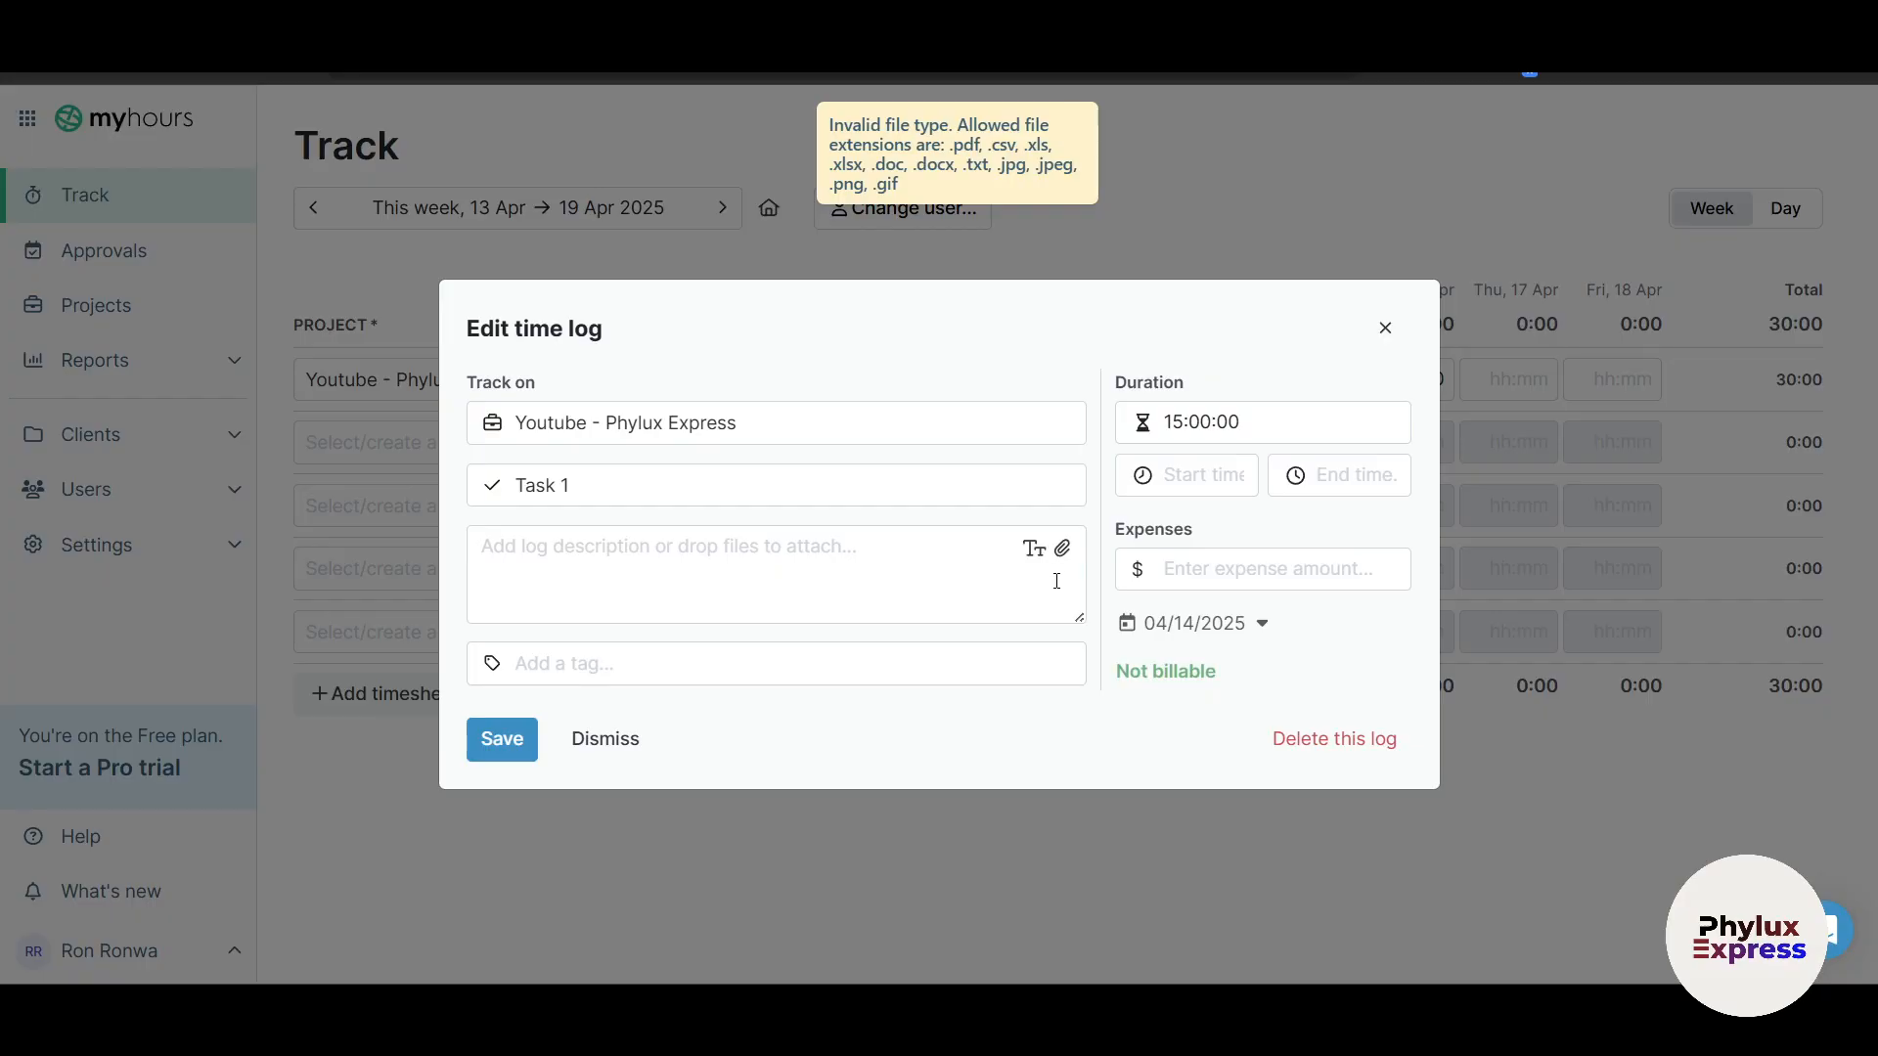
Step: Create a red 'High Priority' tag, apply it to Monday's log, save, and confirm it stuck
click(570, 668)
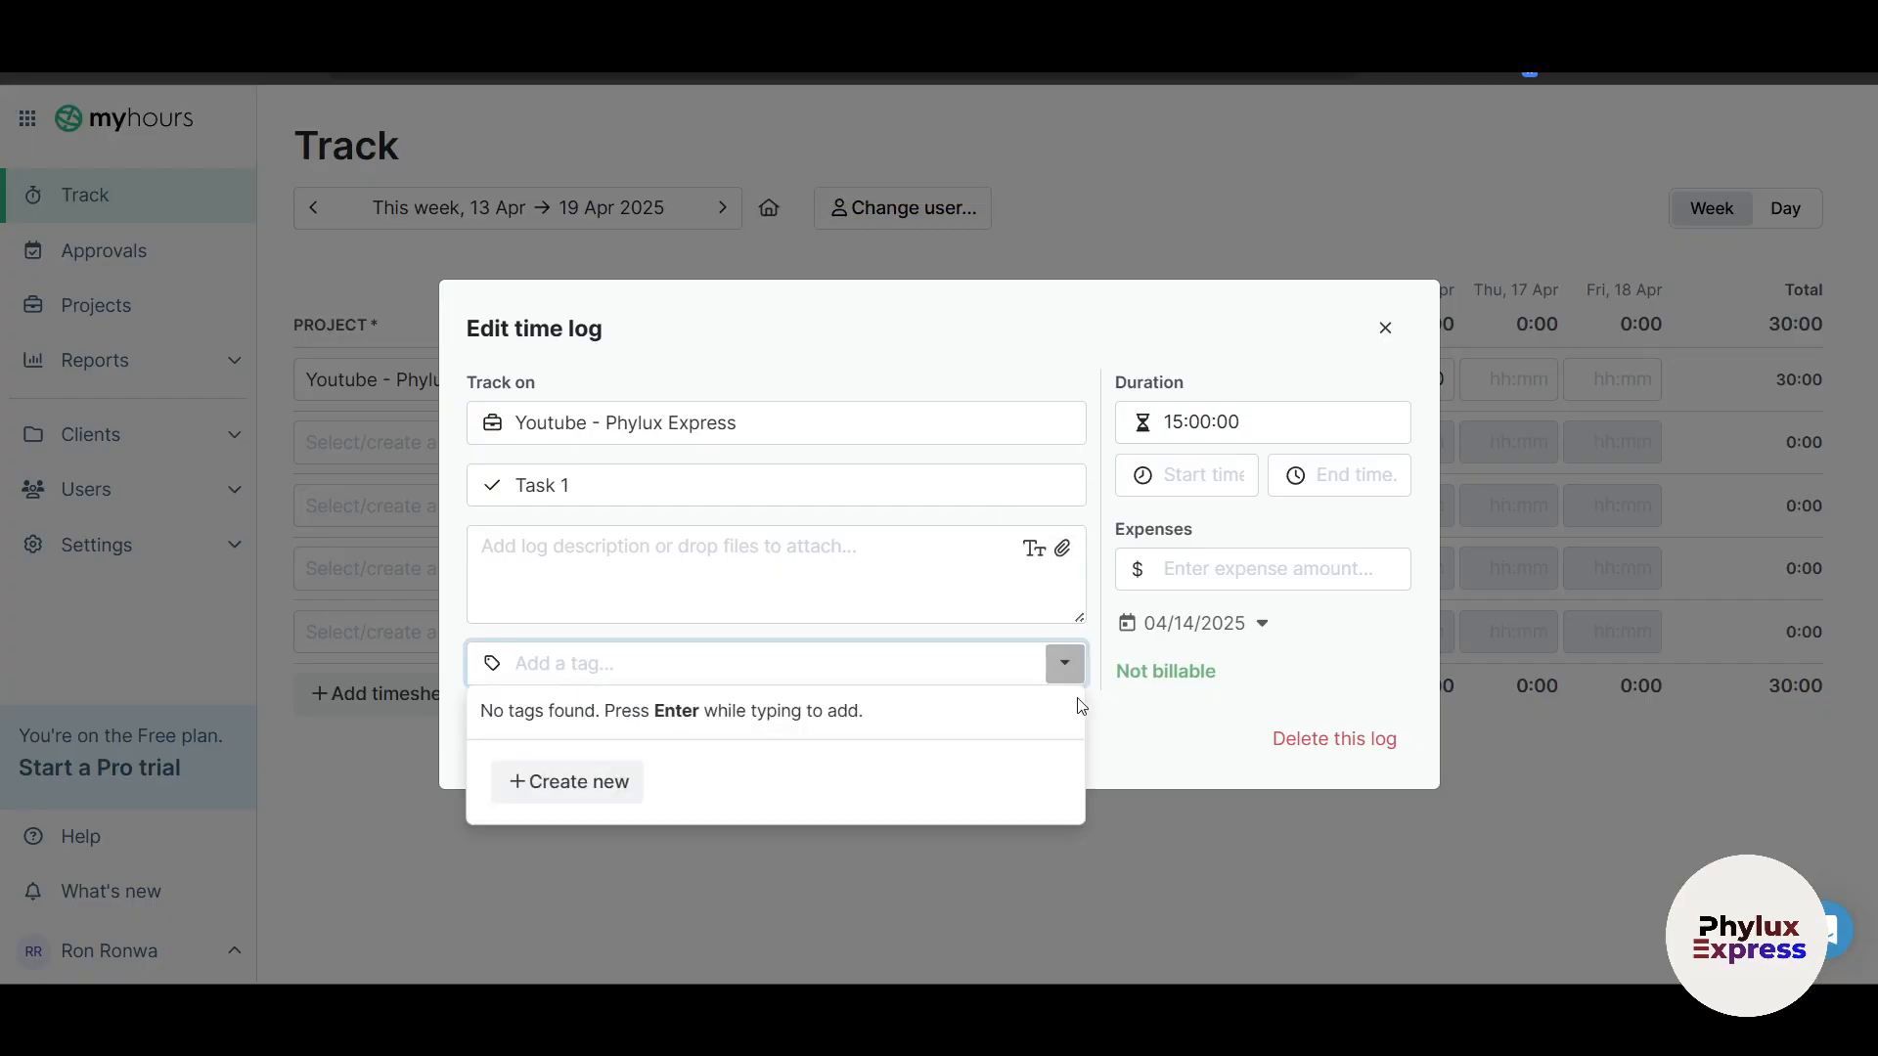
click(567, 781)
click(869, 506)
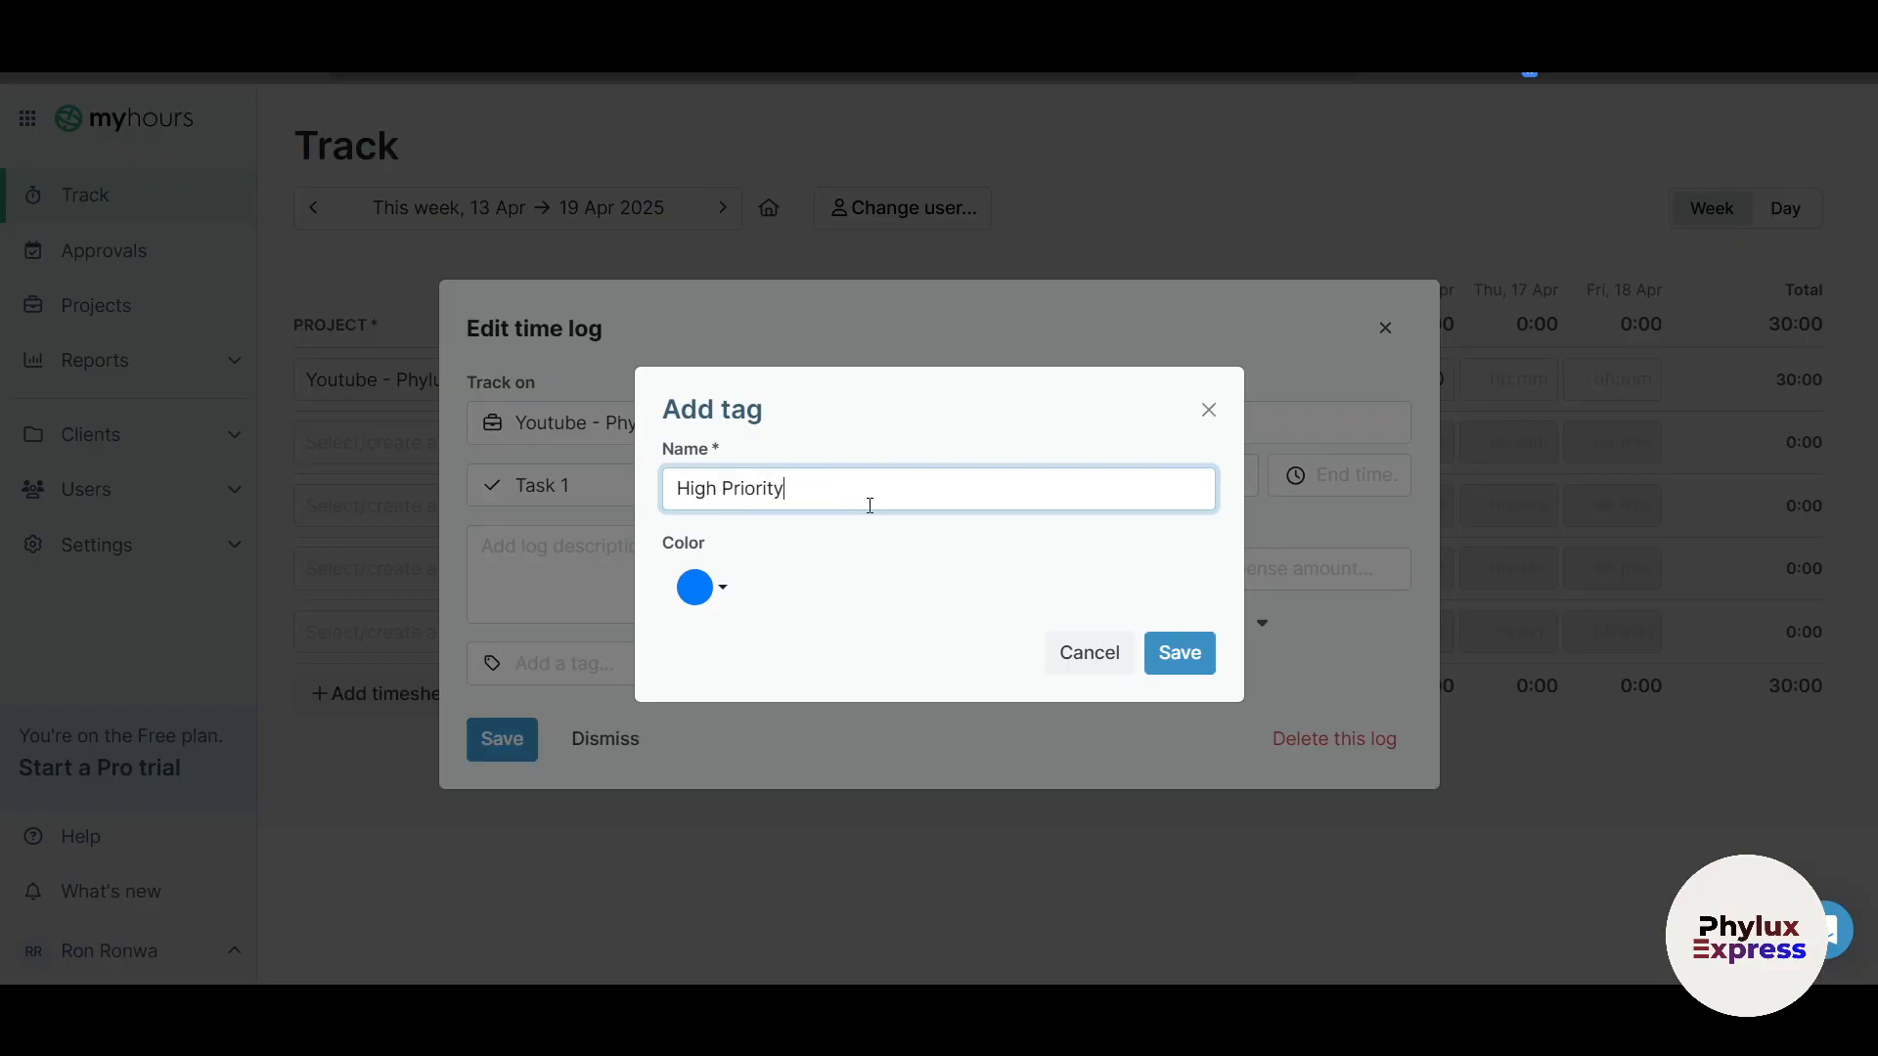
click(697, 589)
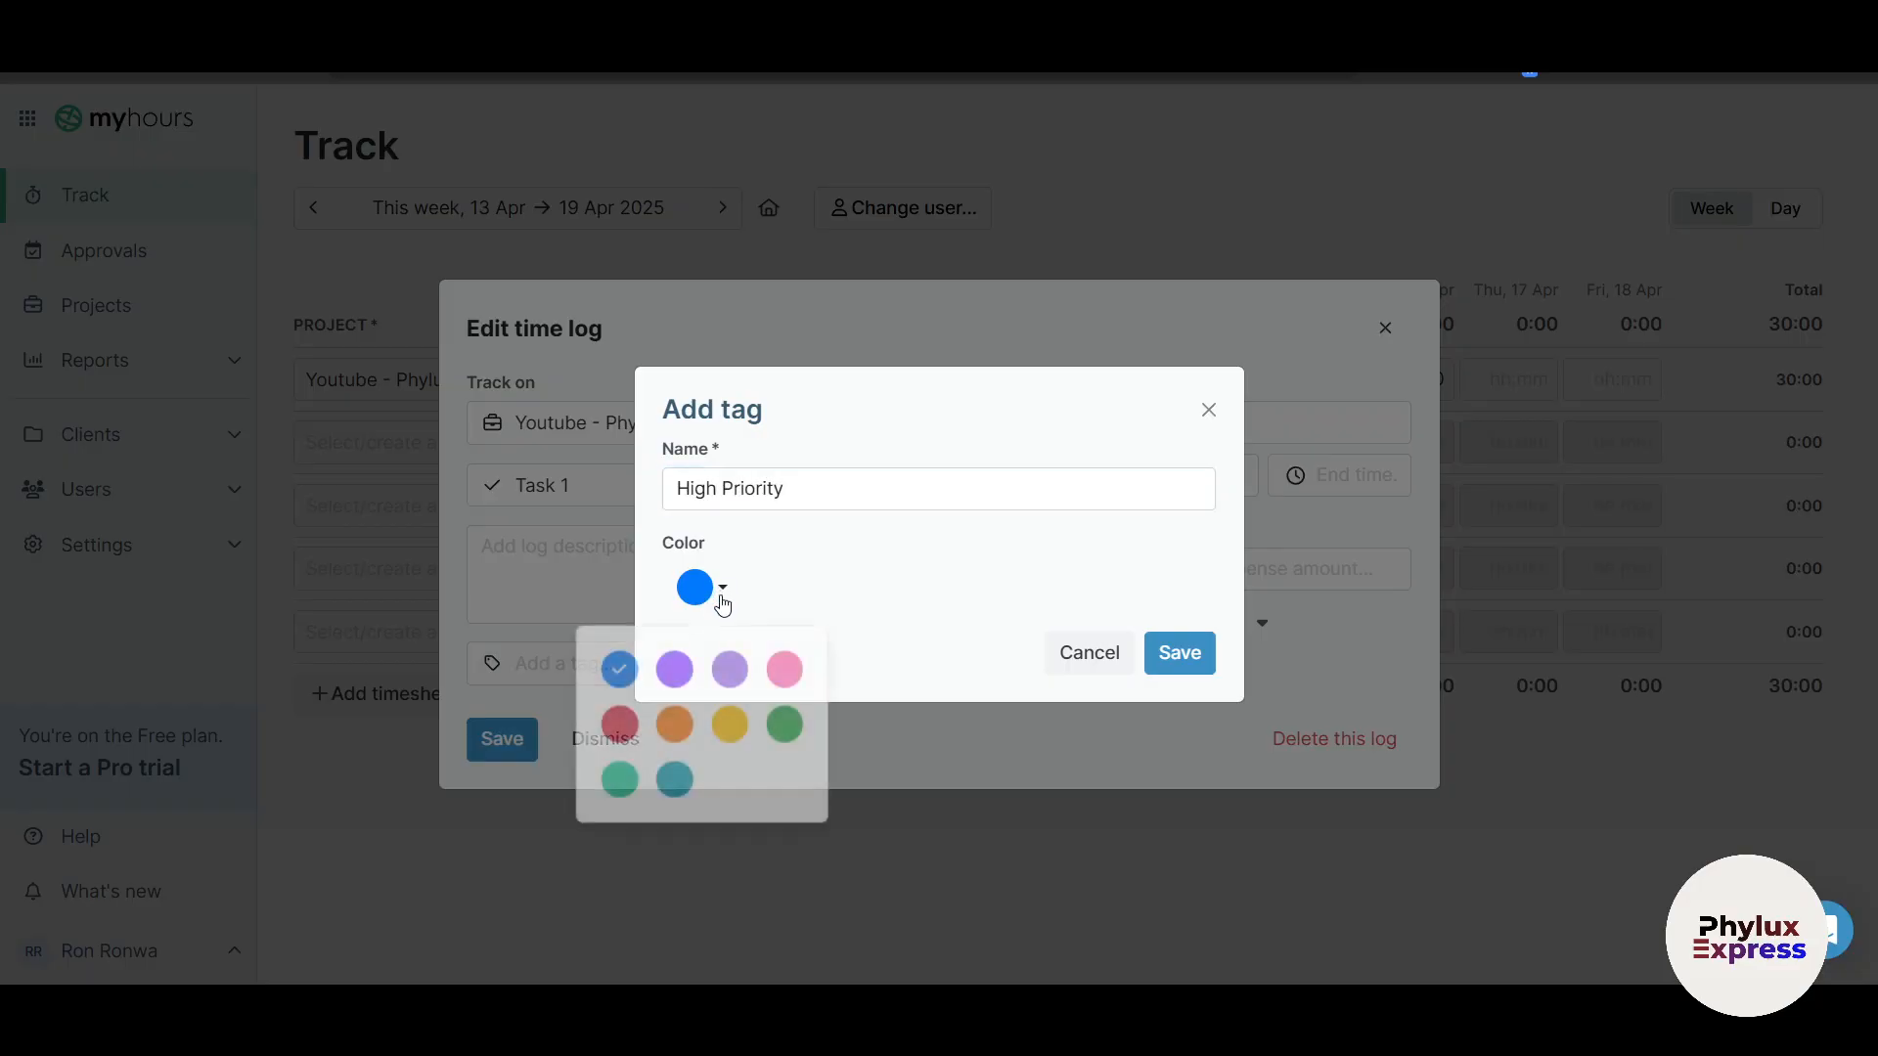
click(620, 722)
click(1161, 664)
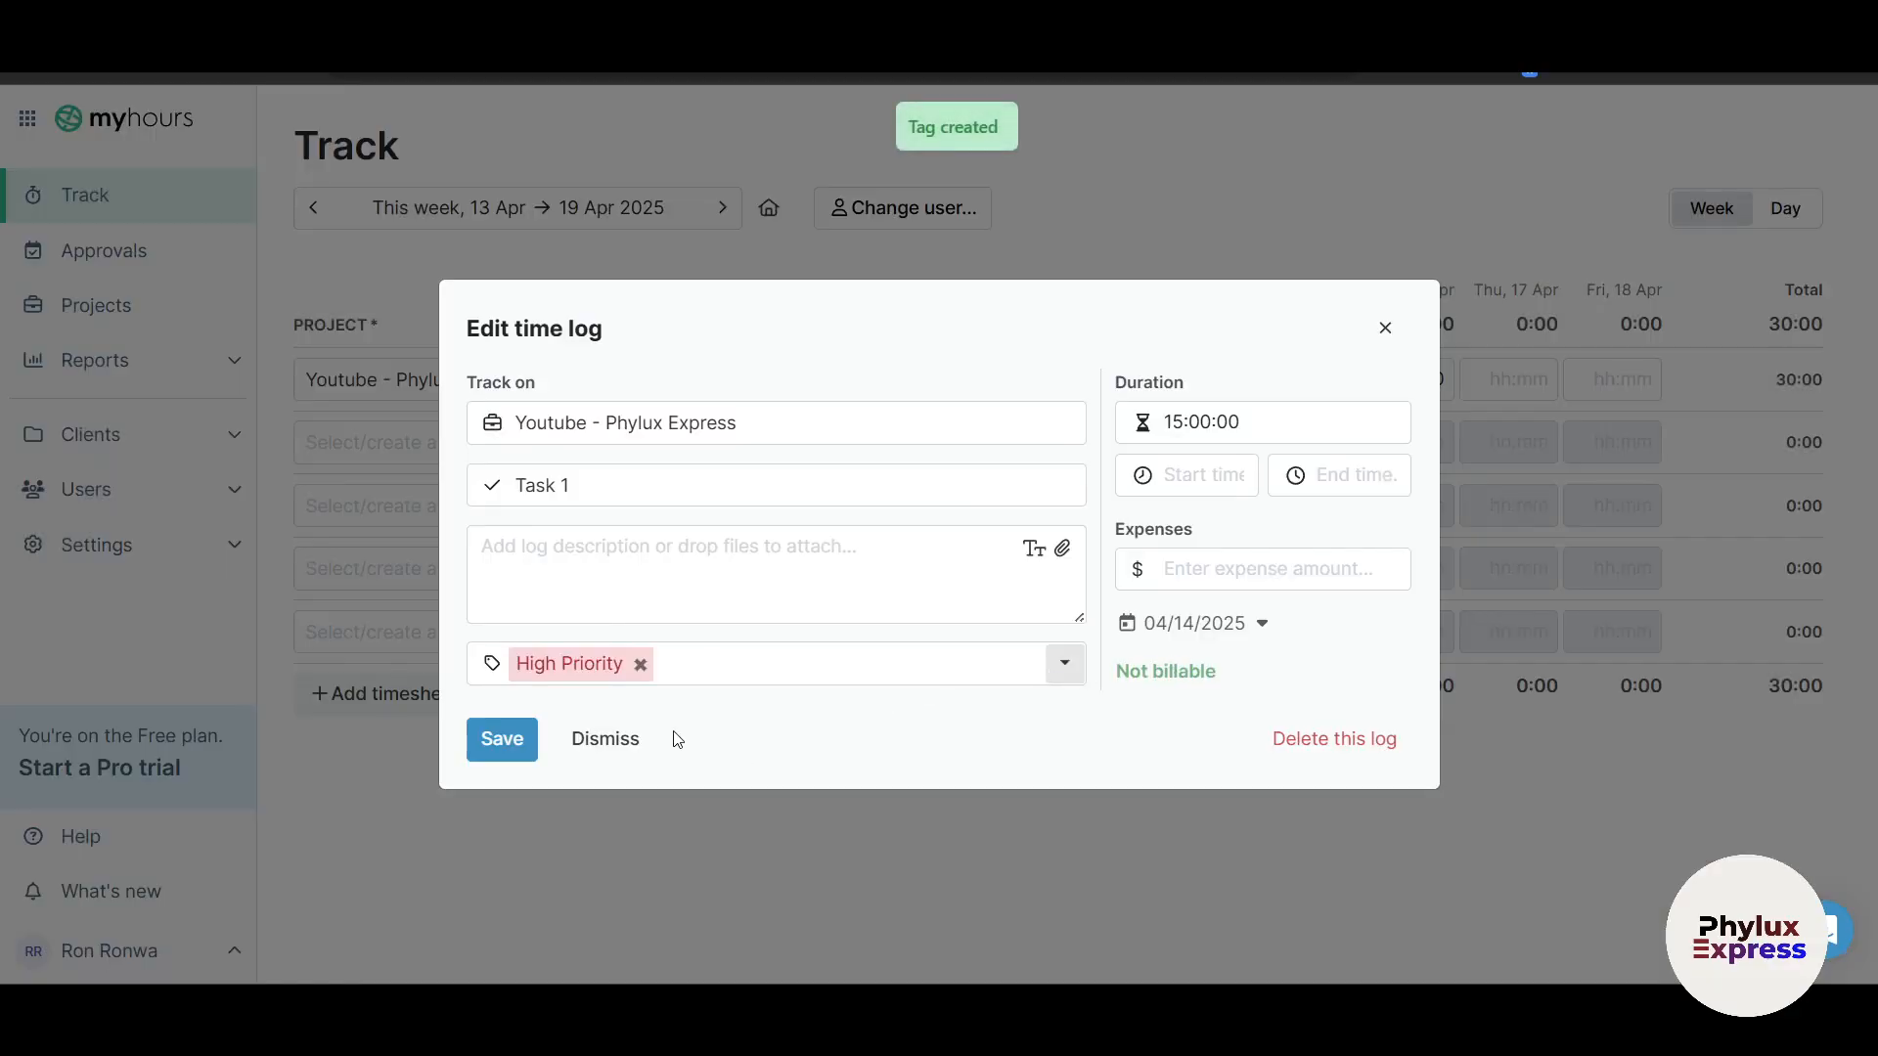
click(486, 749)
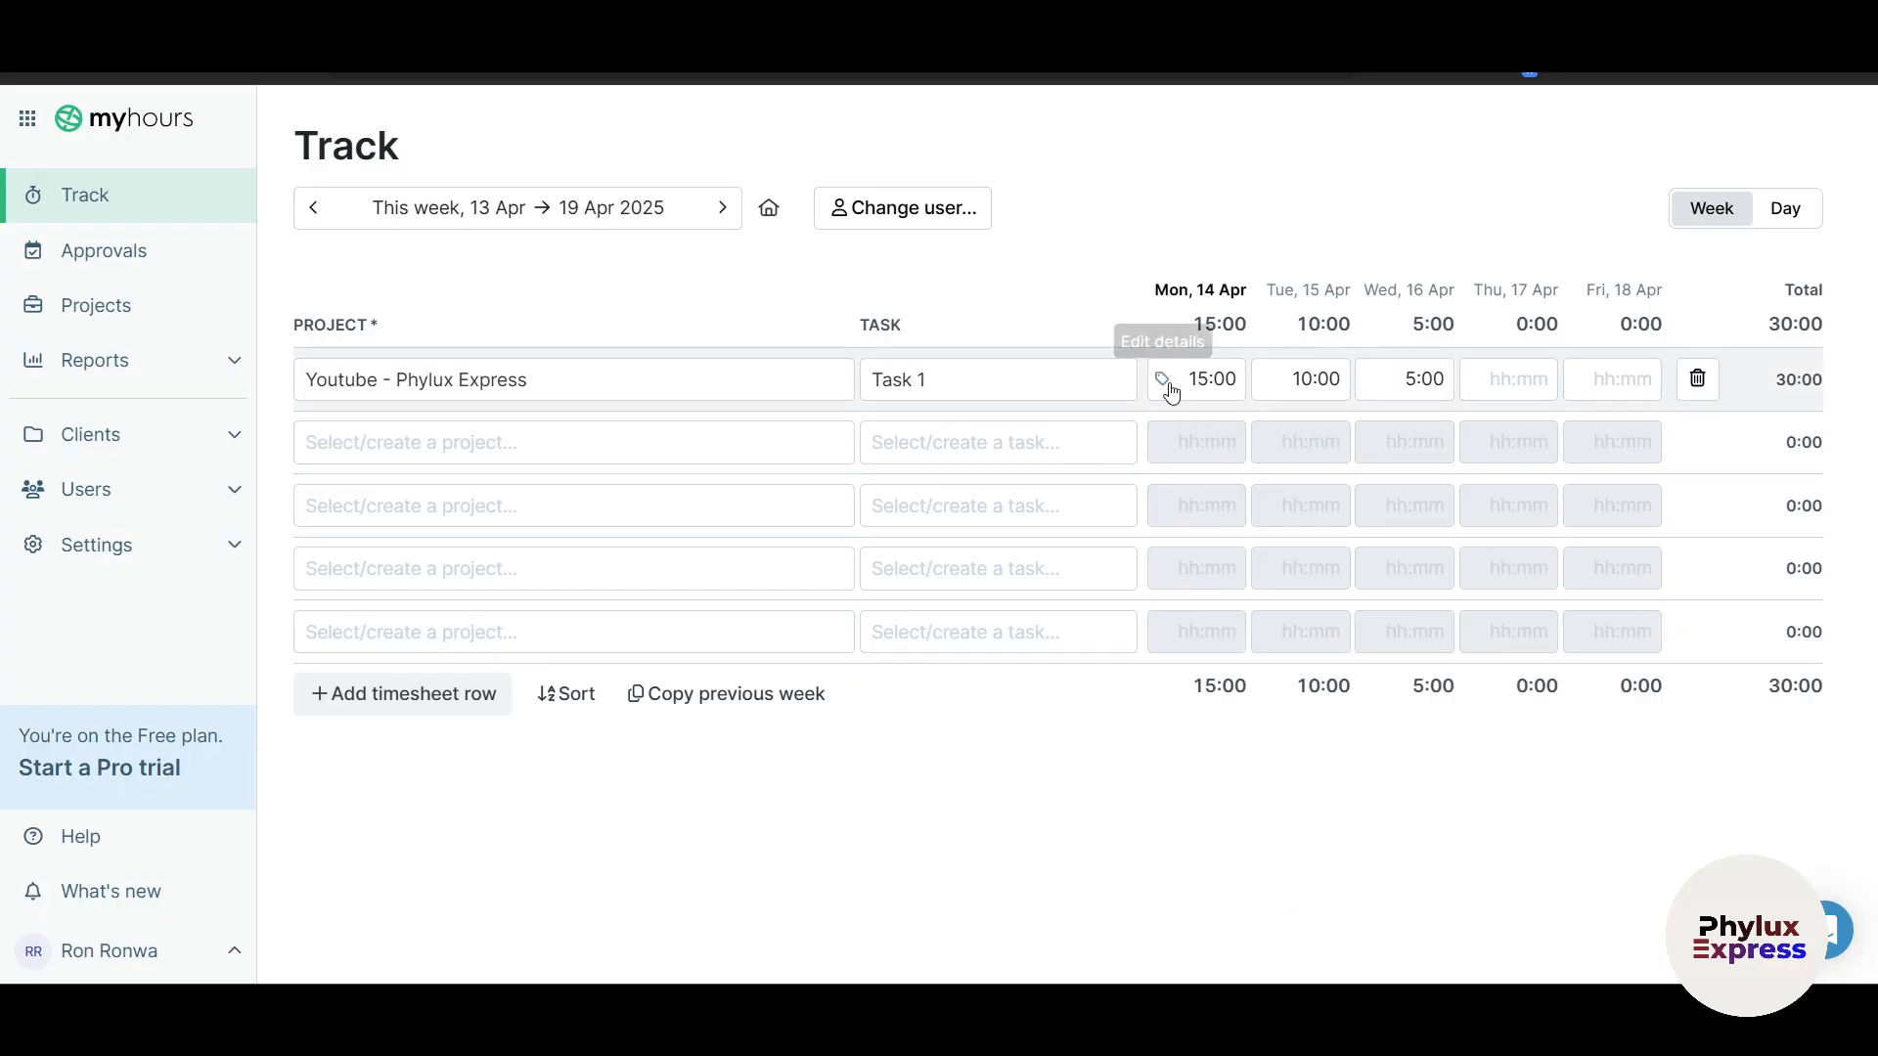
click(1163, 382)
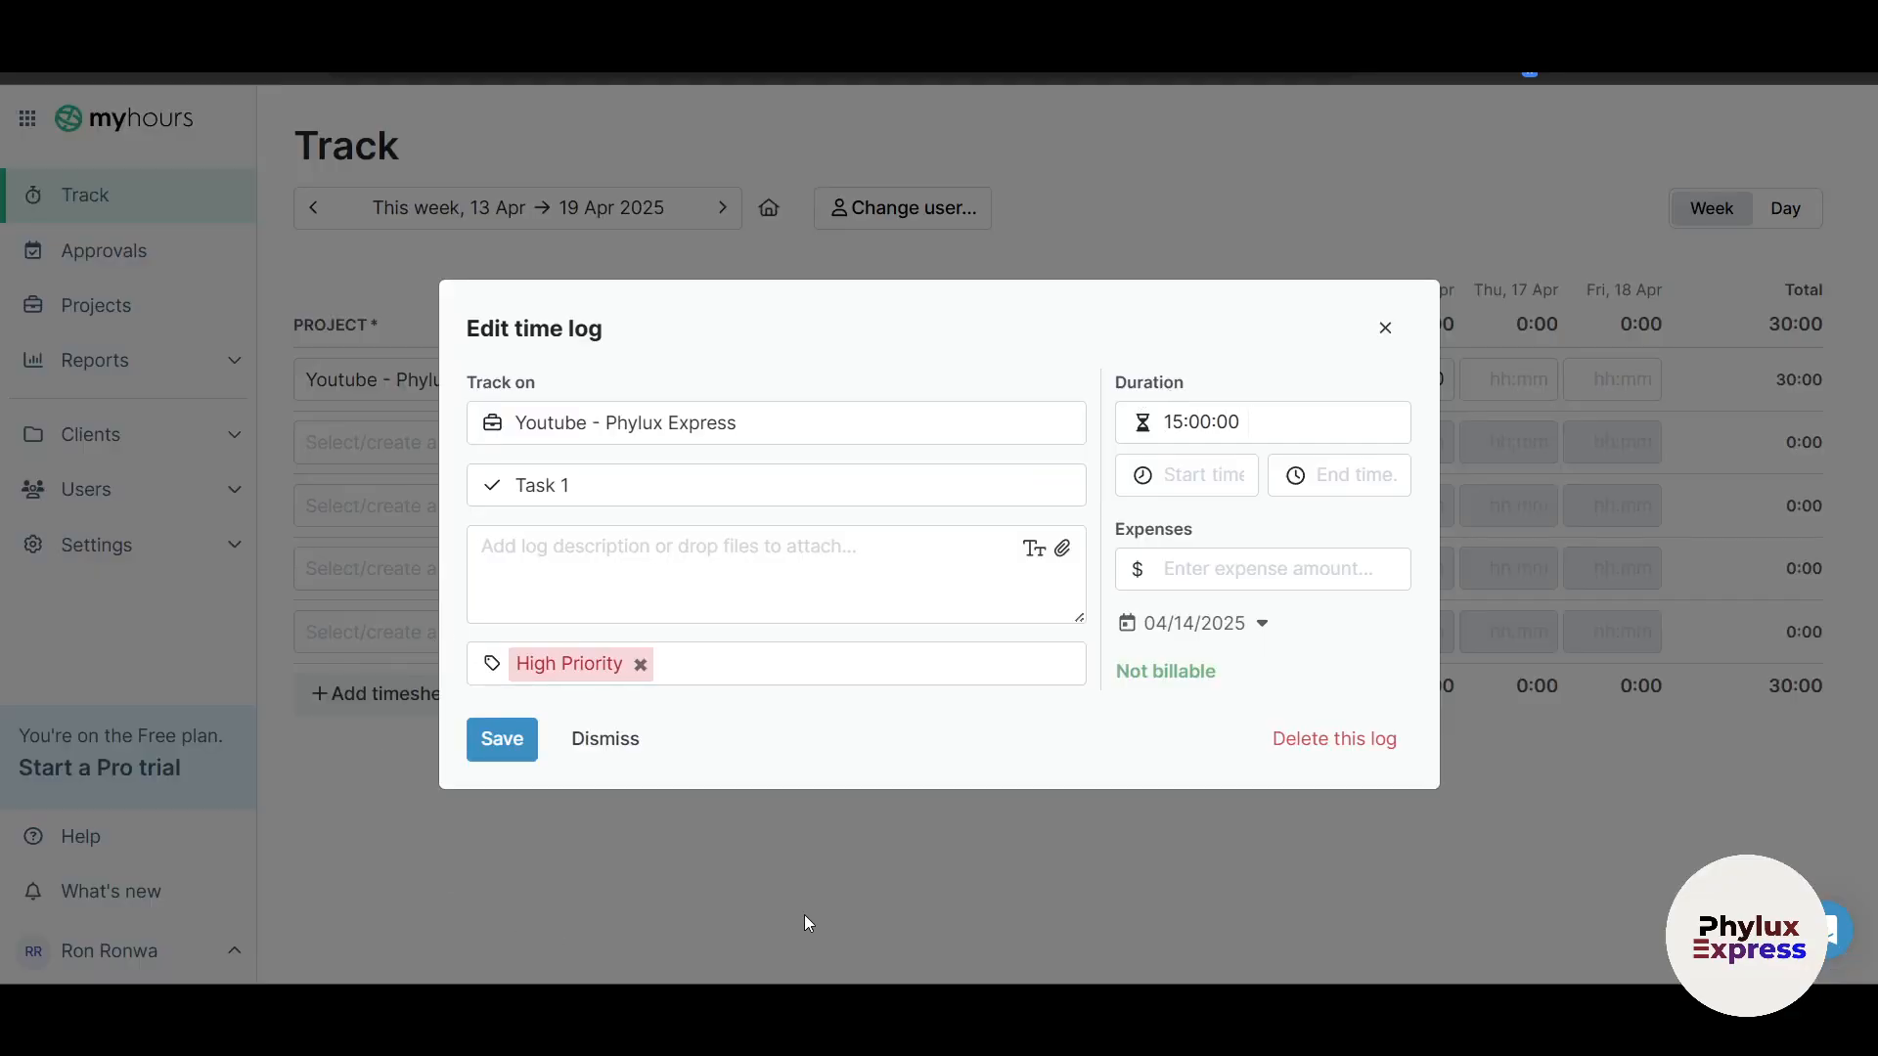
click(1384, 328)
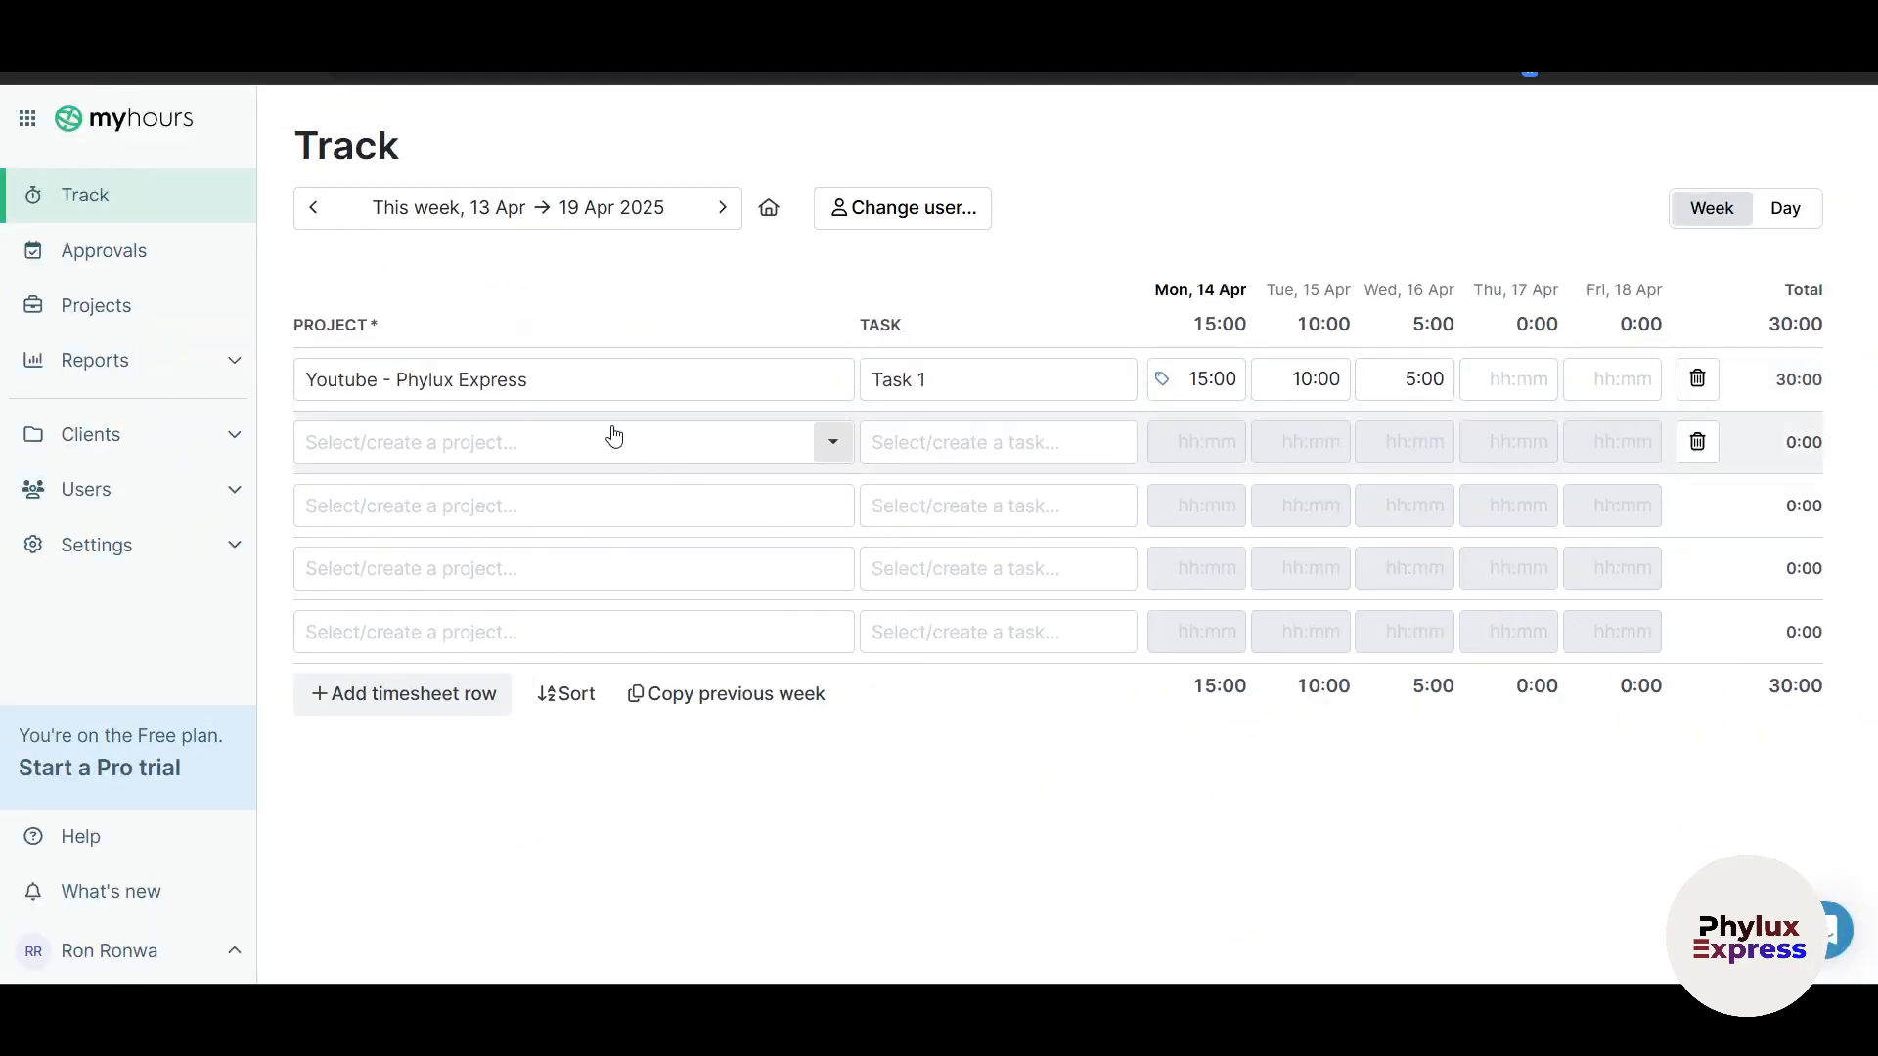
Step: Set row 2 to Time and Material [Sample project] with Sample Task 2
click(475, 460)
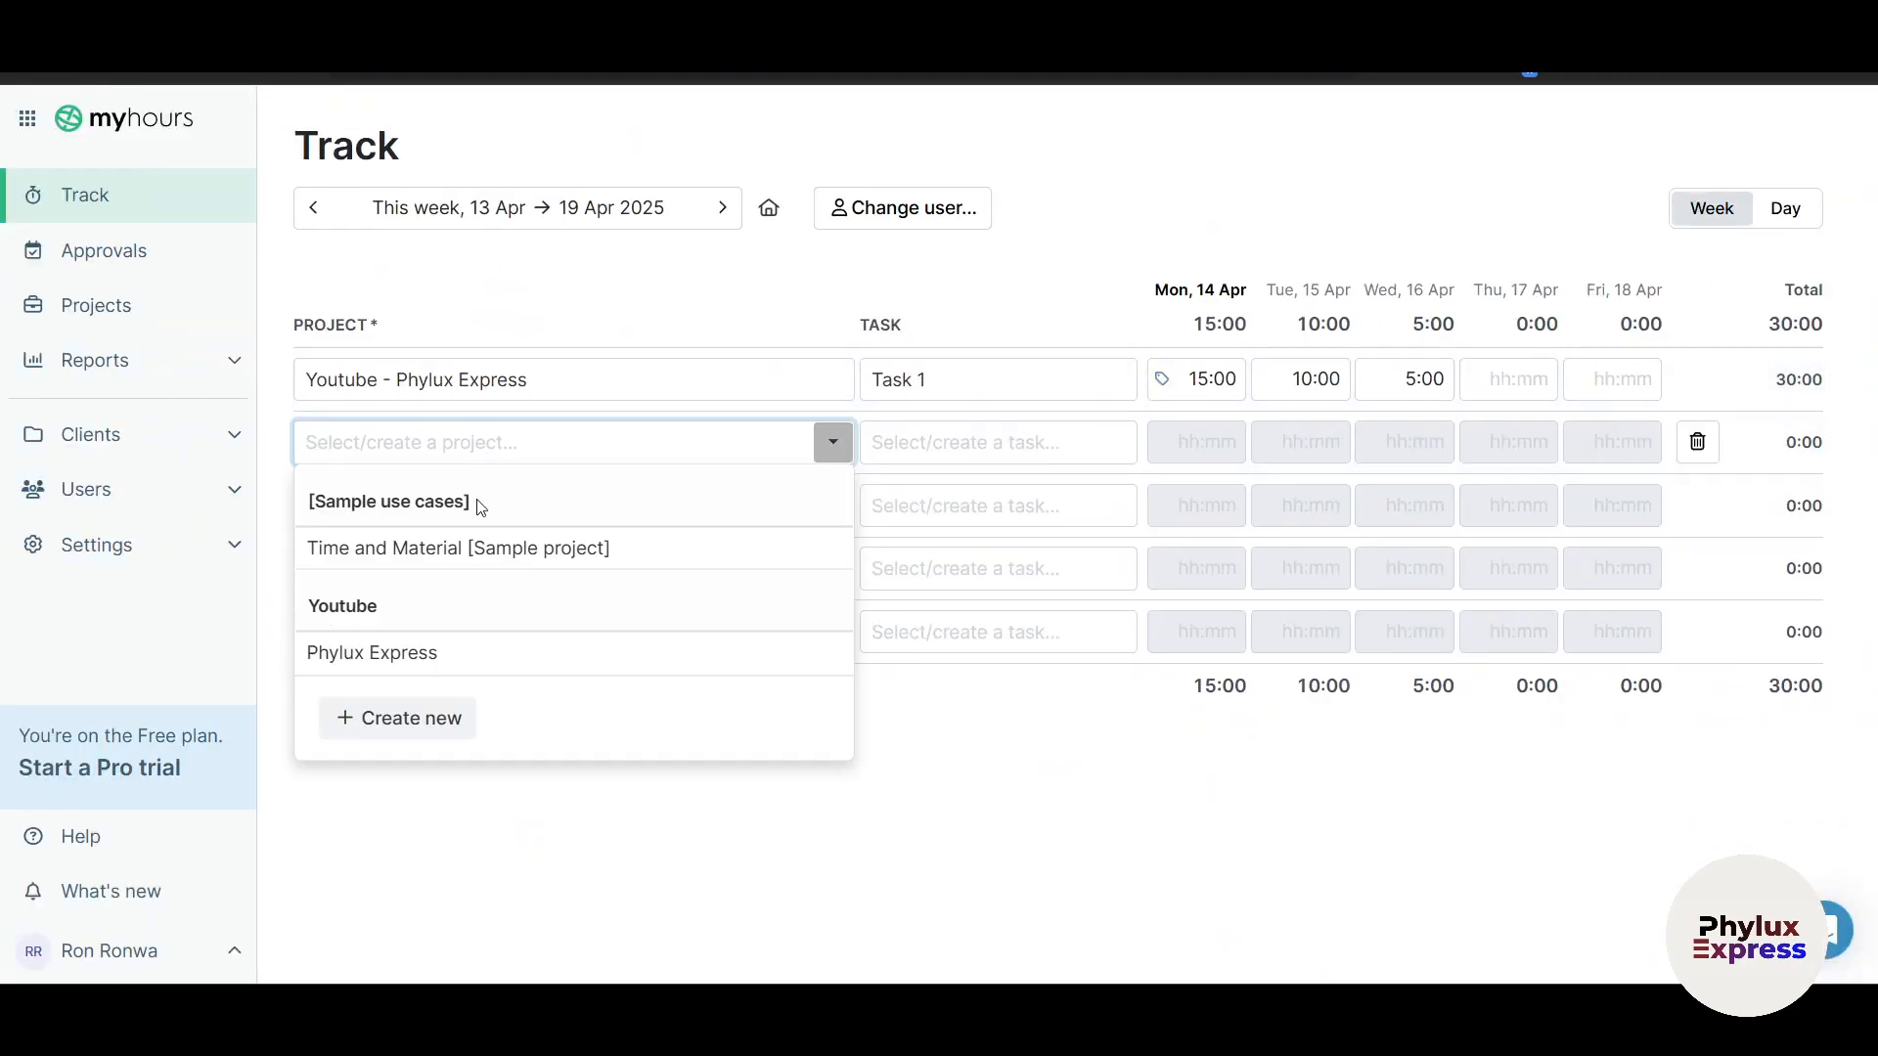
click(500, 547)
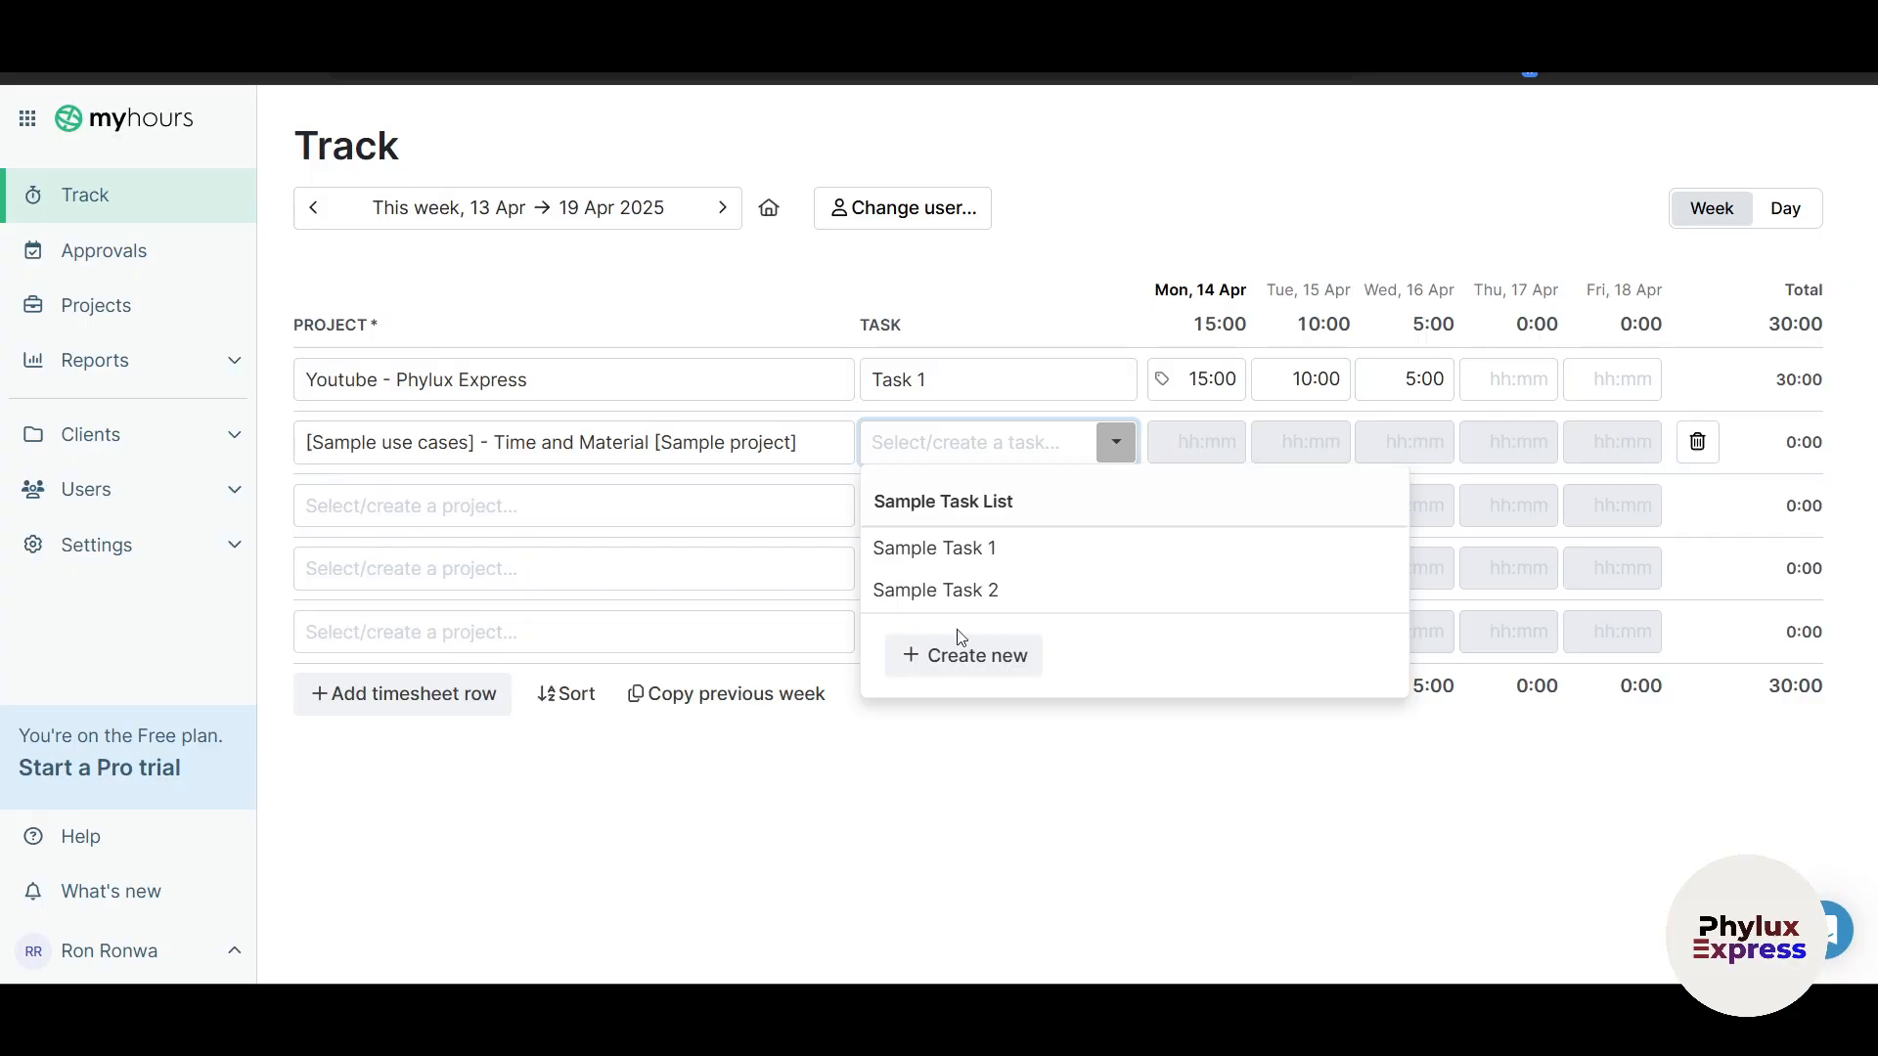
click(957, 588)
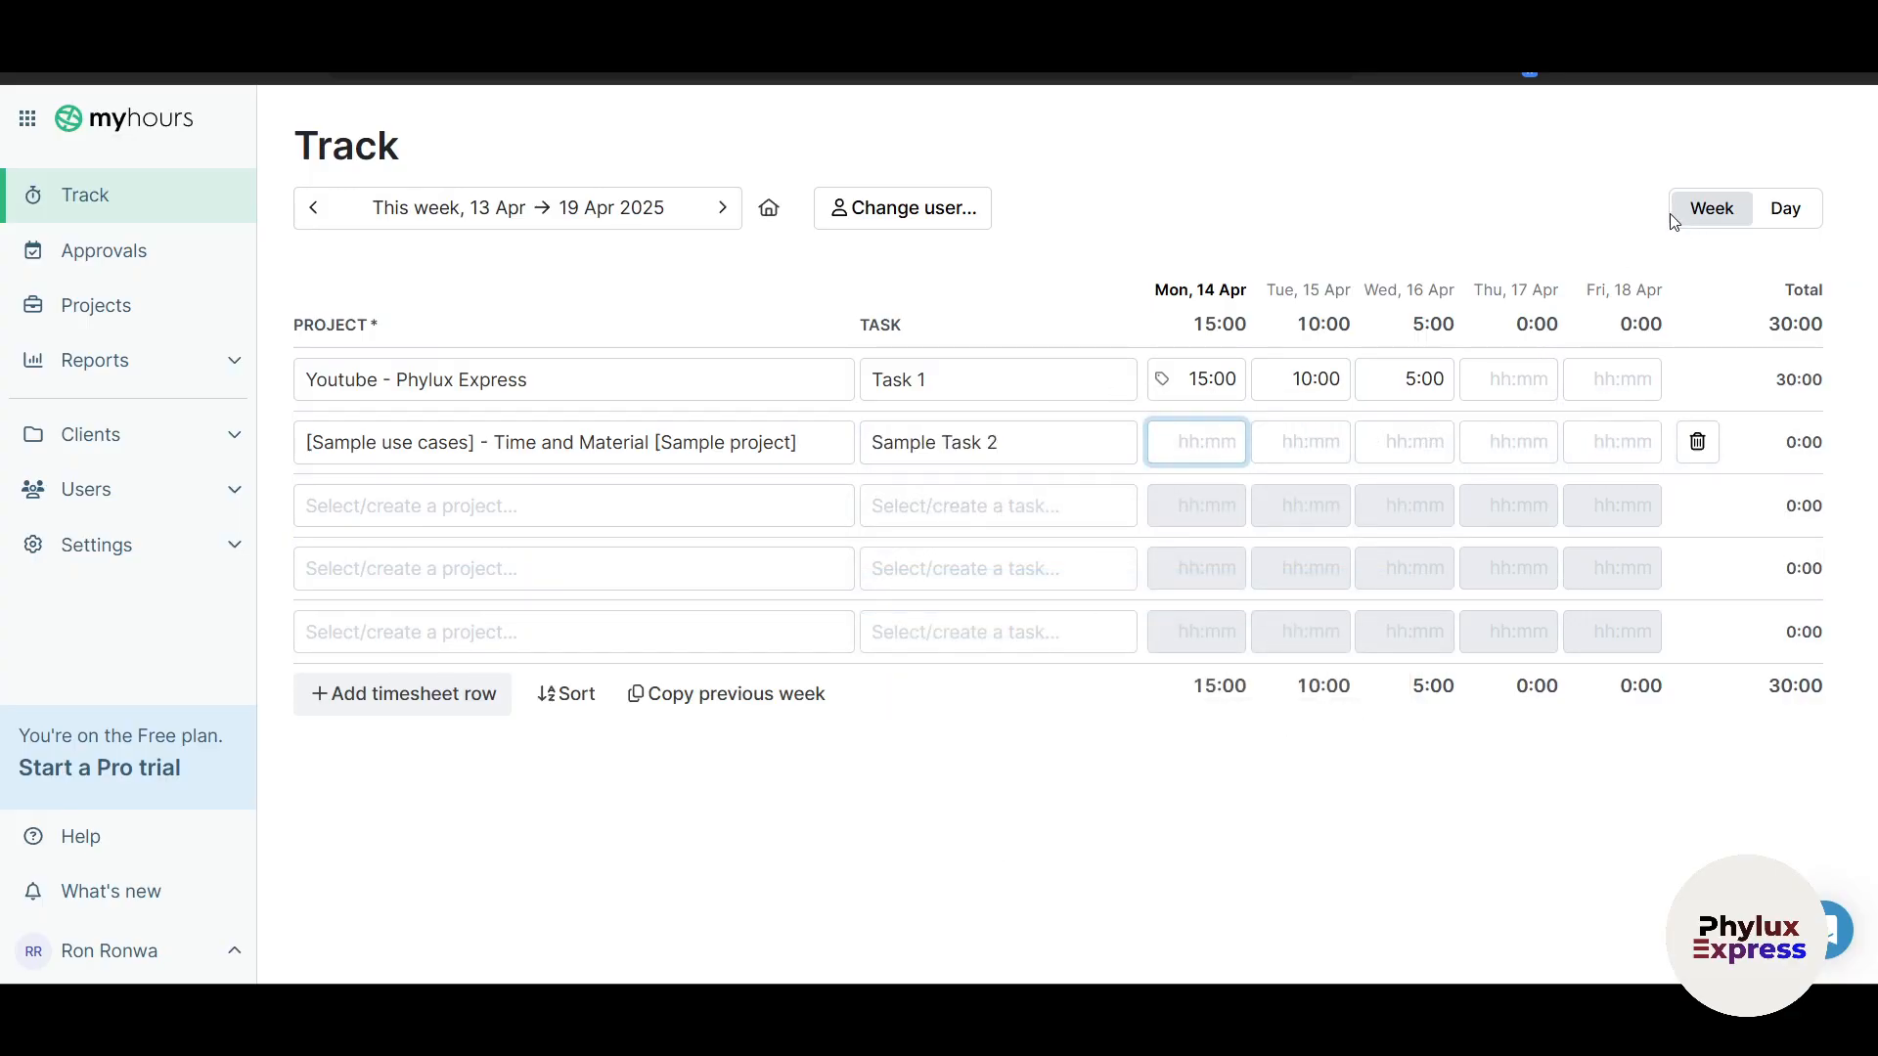
Step: Switch to the Mon, Apr 14 day view and resume timing the Task 1 log
click(1784, 207)
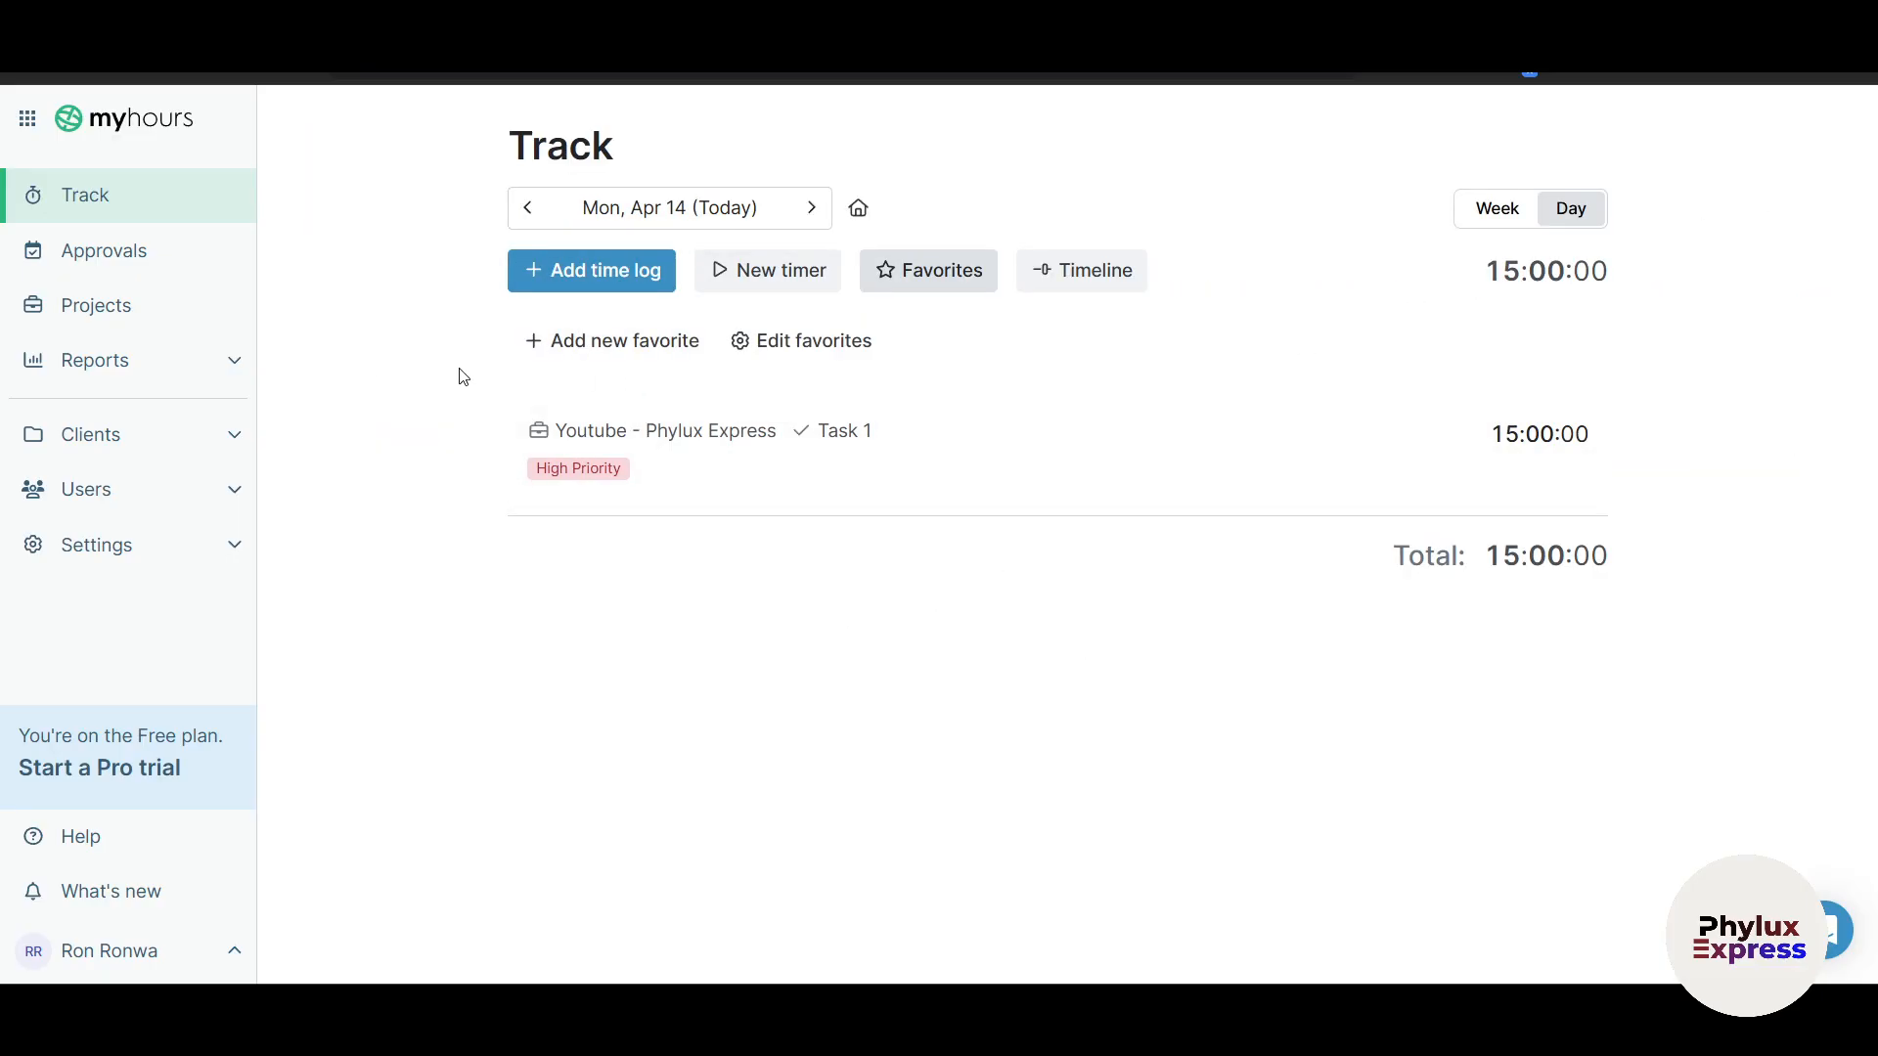
drag(1535, 239, 1515, 217)
drag(1174, 312, 1250, 293)
click(1786, 211)
click(1369, 456)
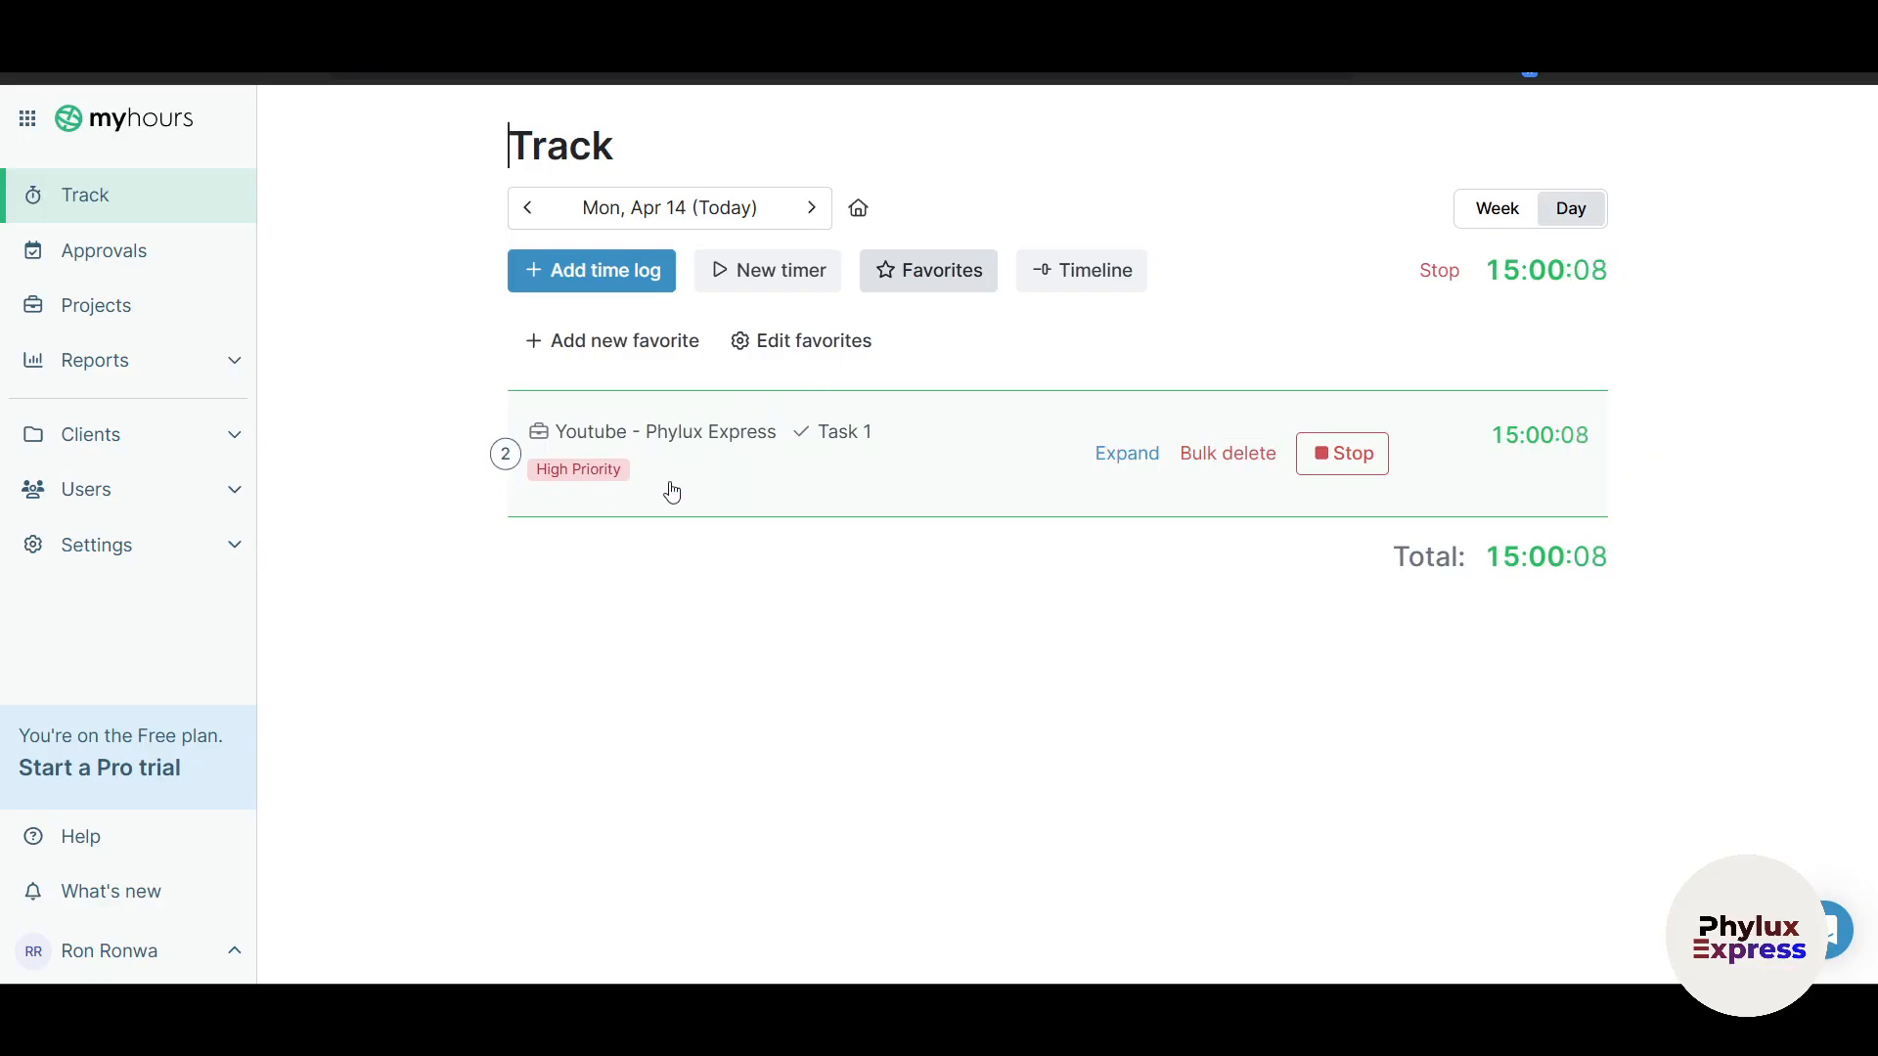
Step: Stop the Task 1 timer, leaving a 0:00:17 log beside the 15:00:00 one, and show the timeline
click(601, 464)
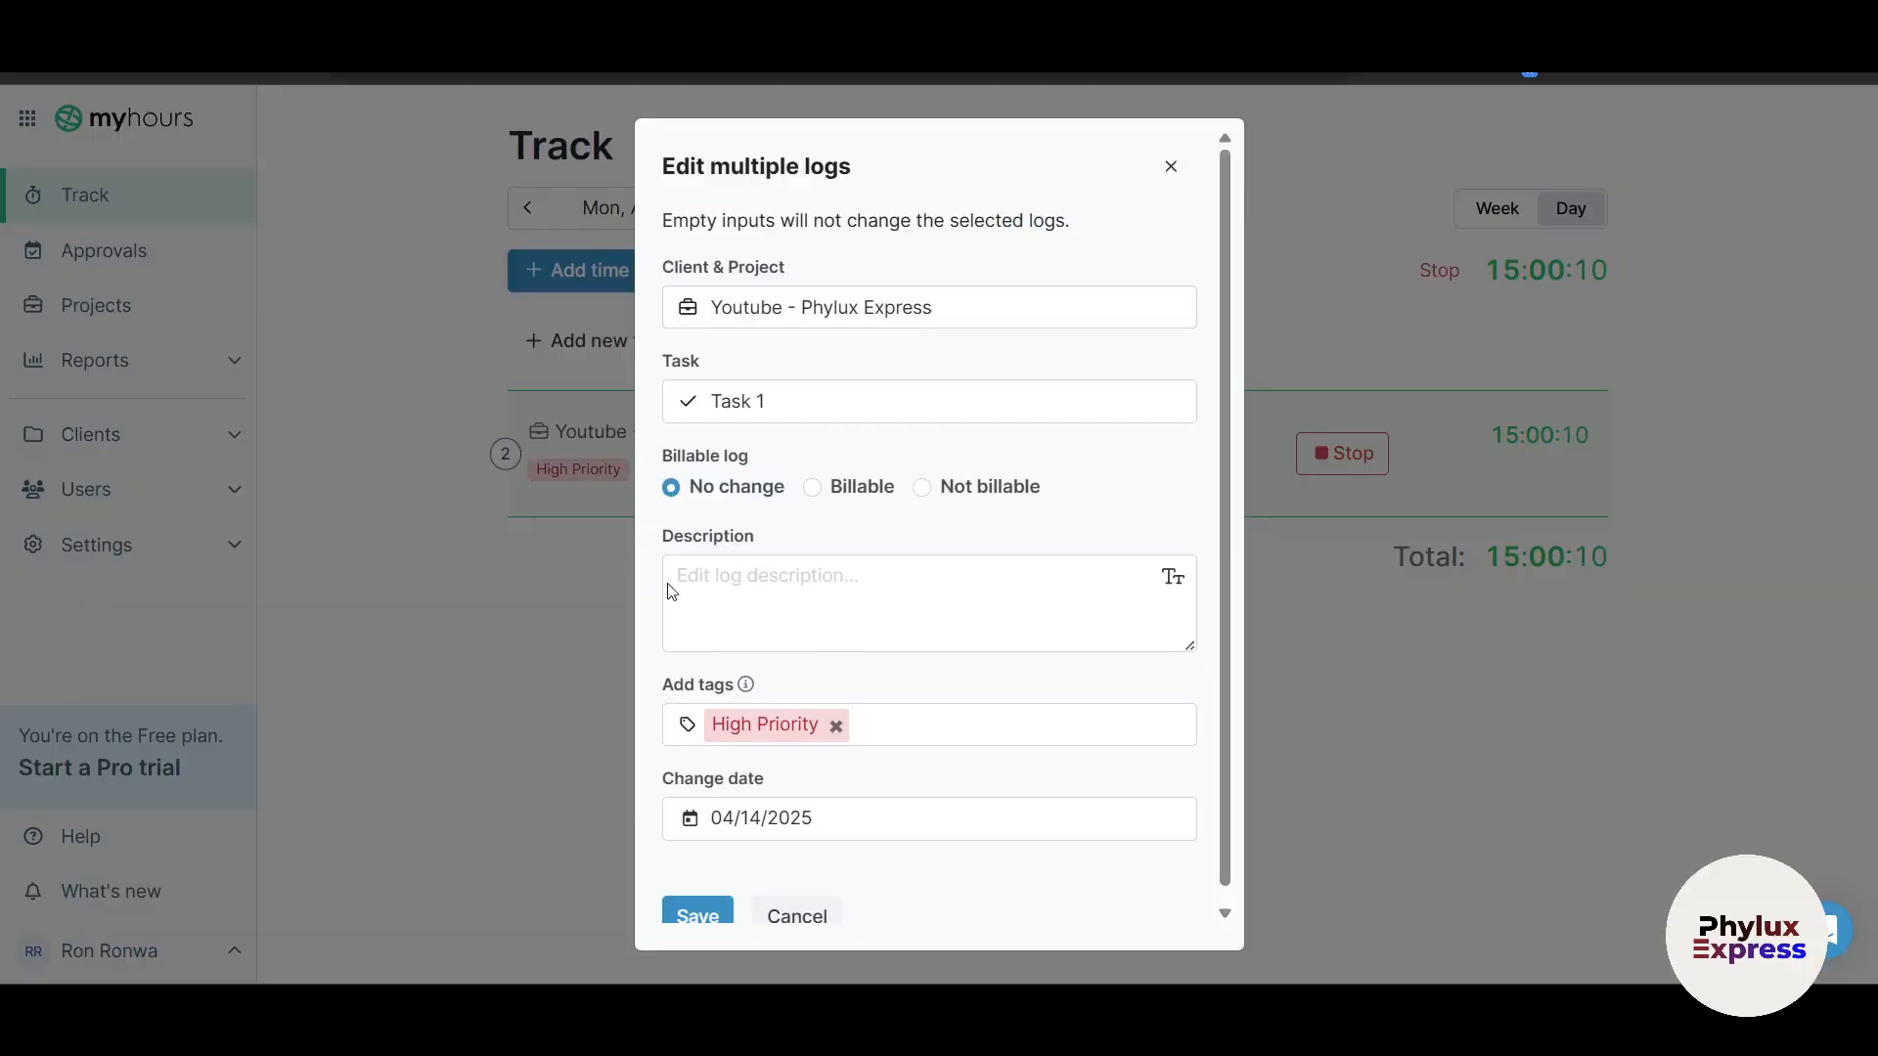
scroll(819, 689, down, 1)
scroll(994, 519, up, 1)
click(1171, 167)
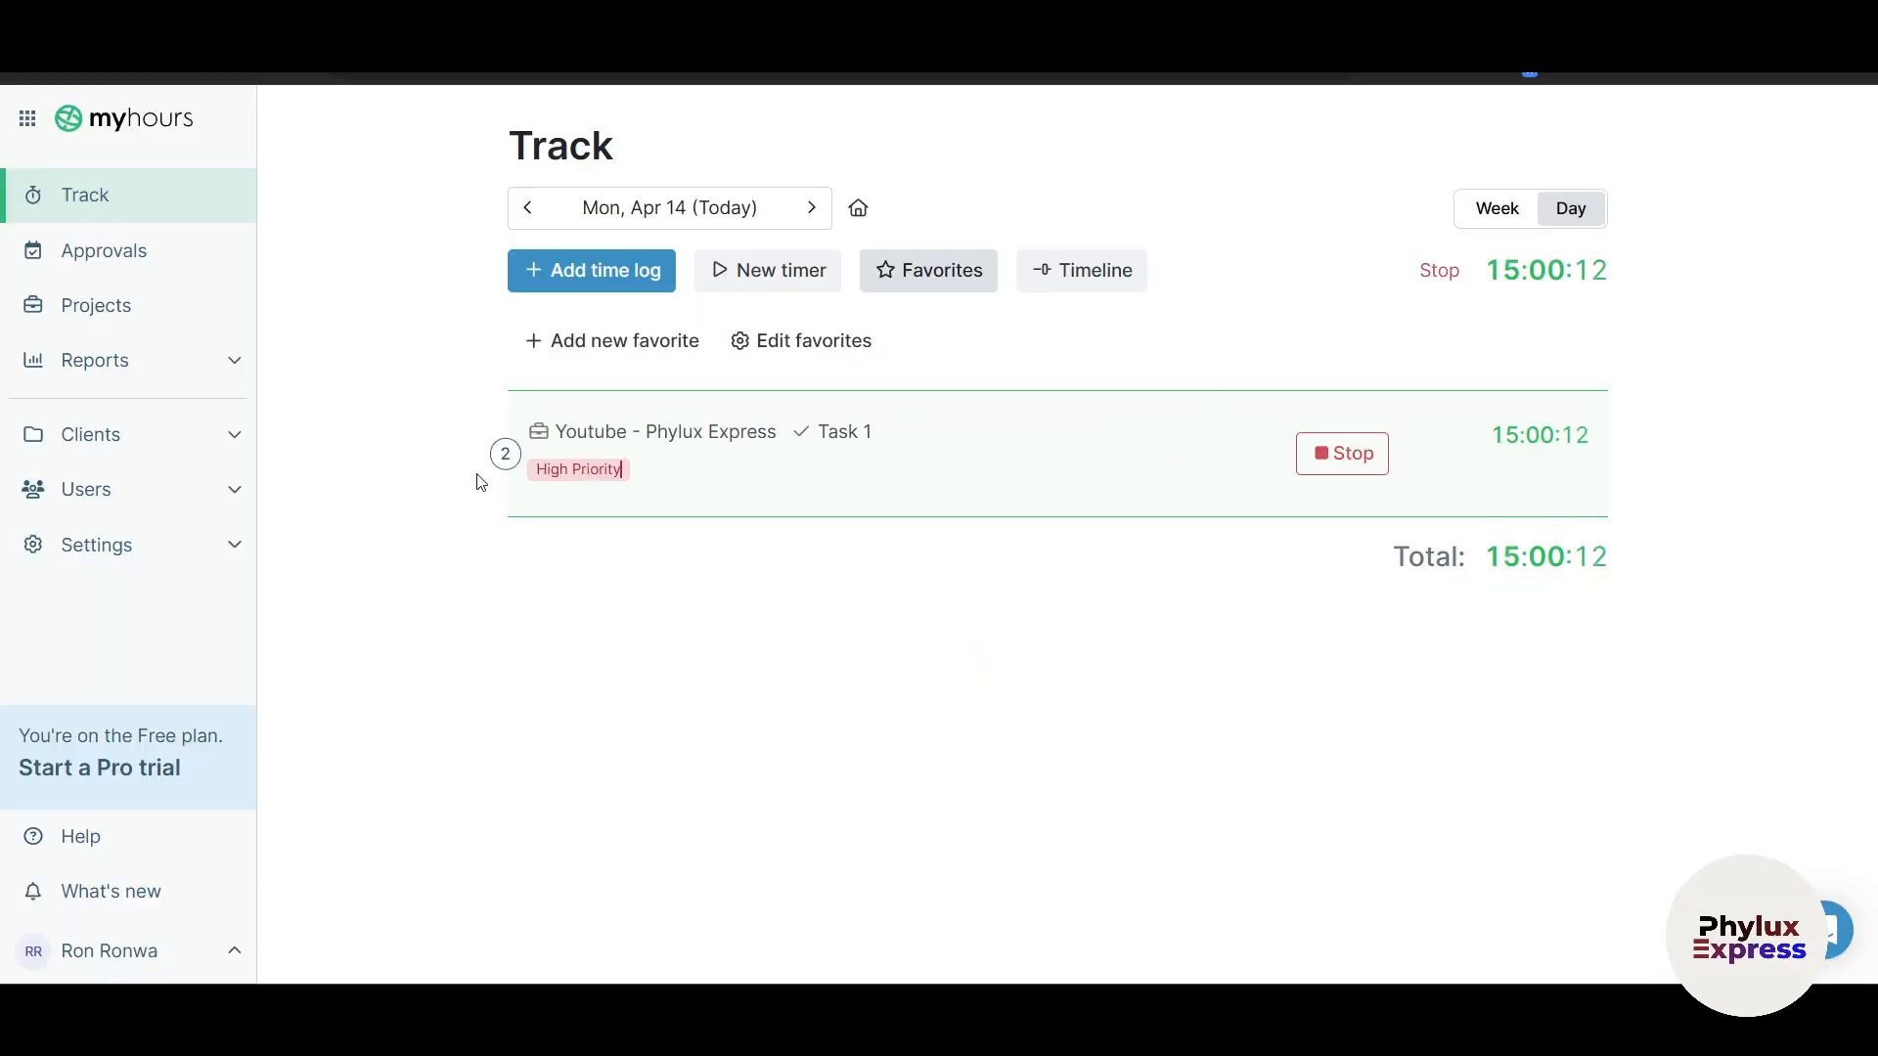
click(505, 453)
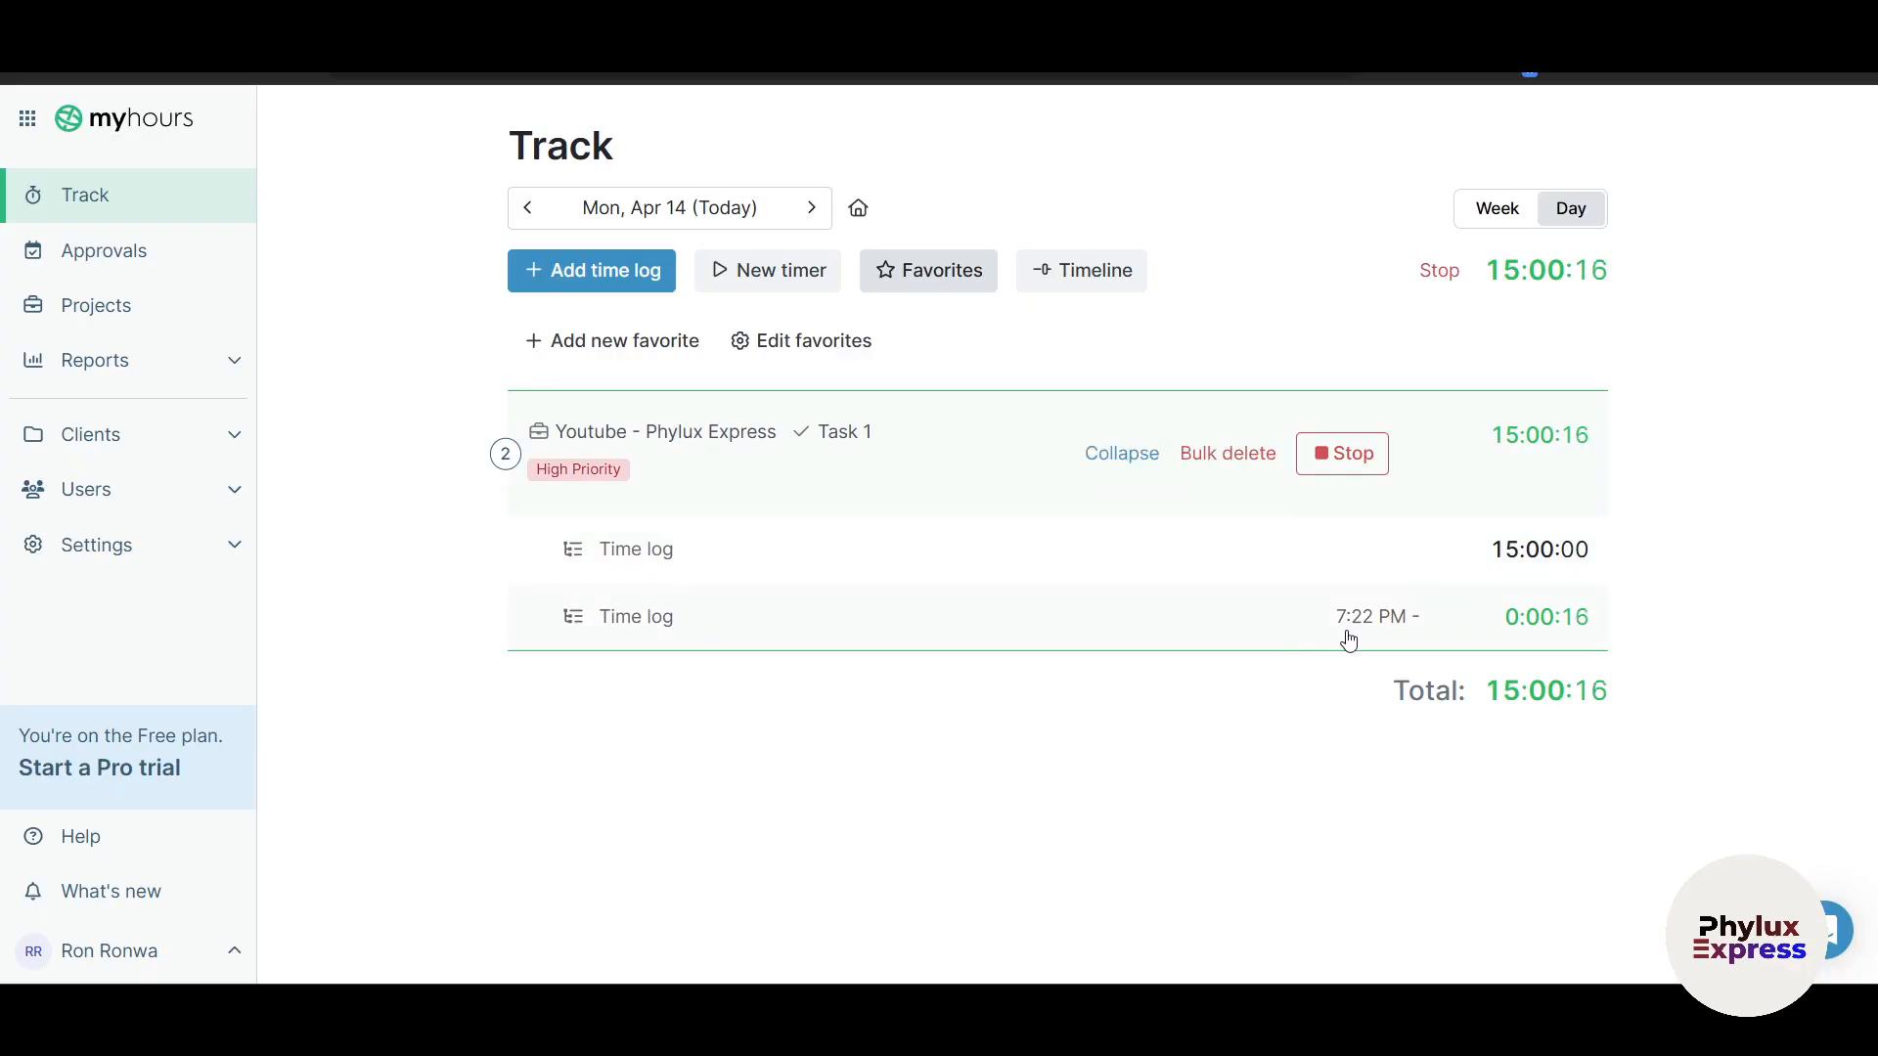
click(1359, 476)
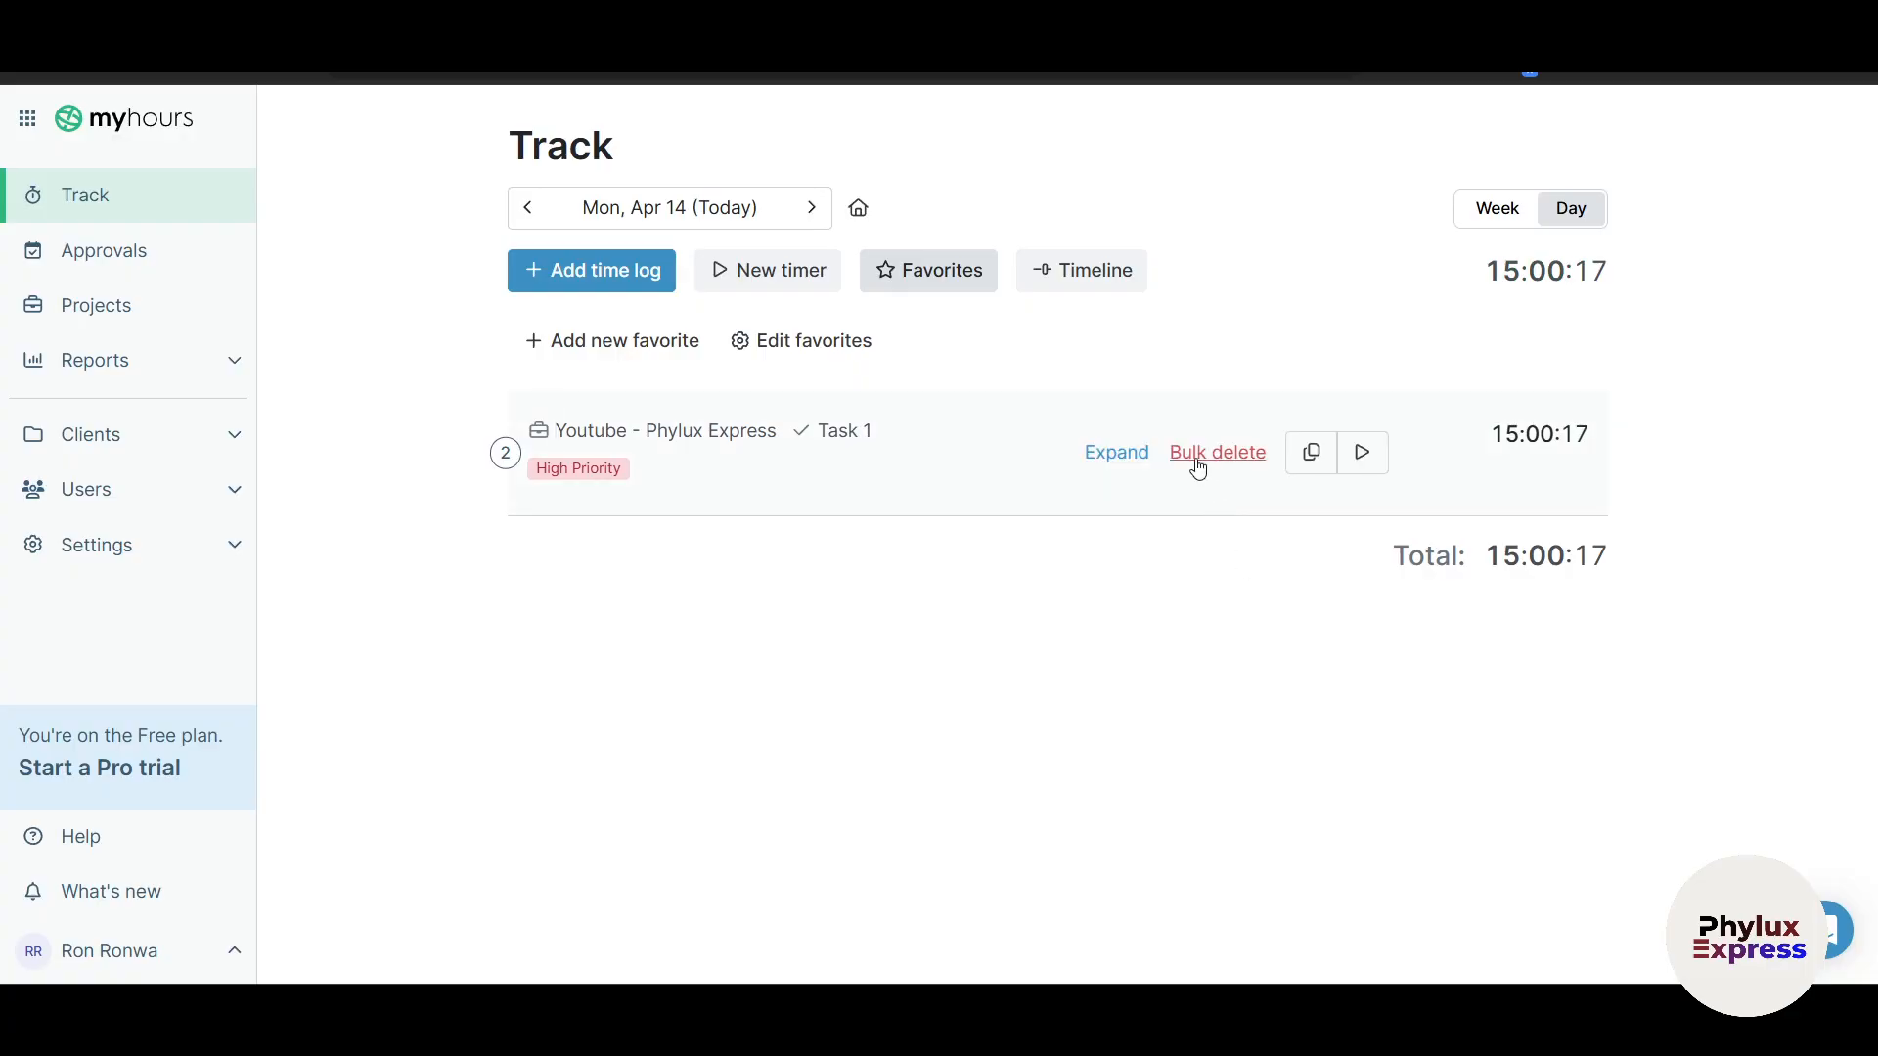
click(1117, 454)
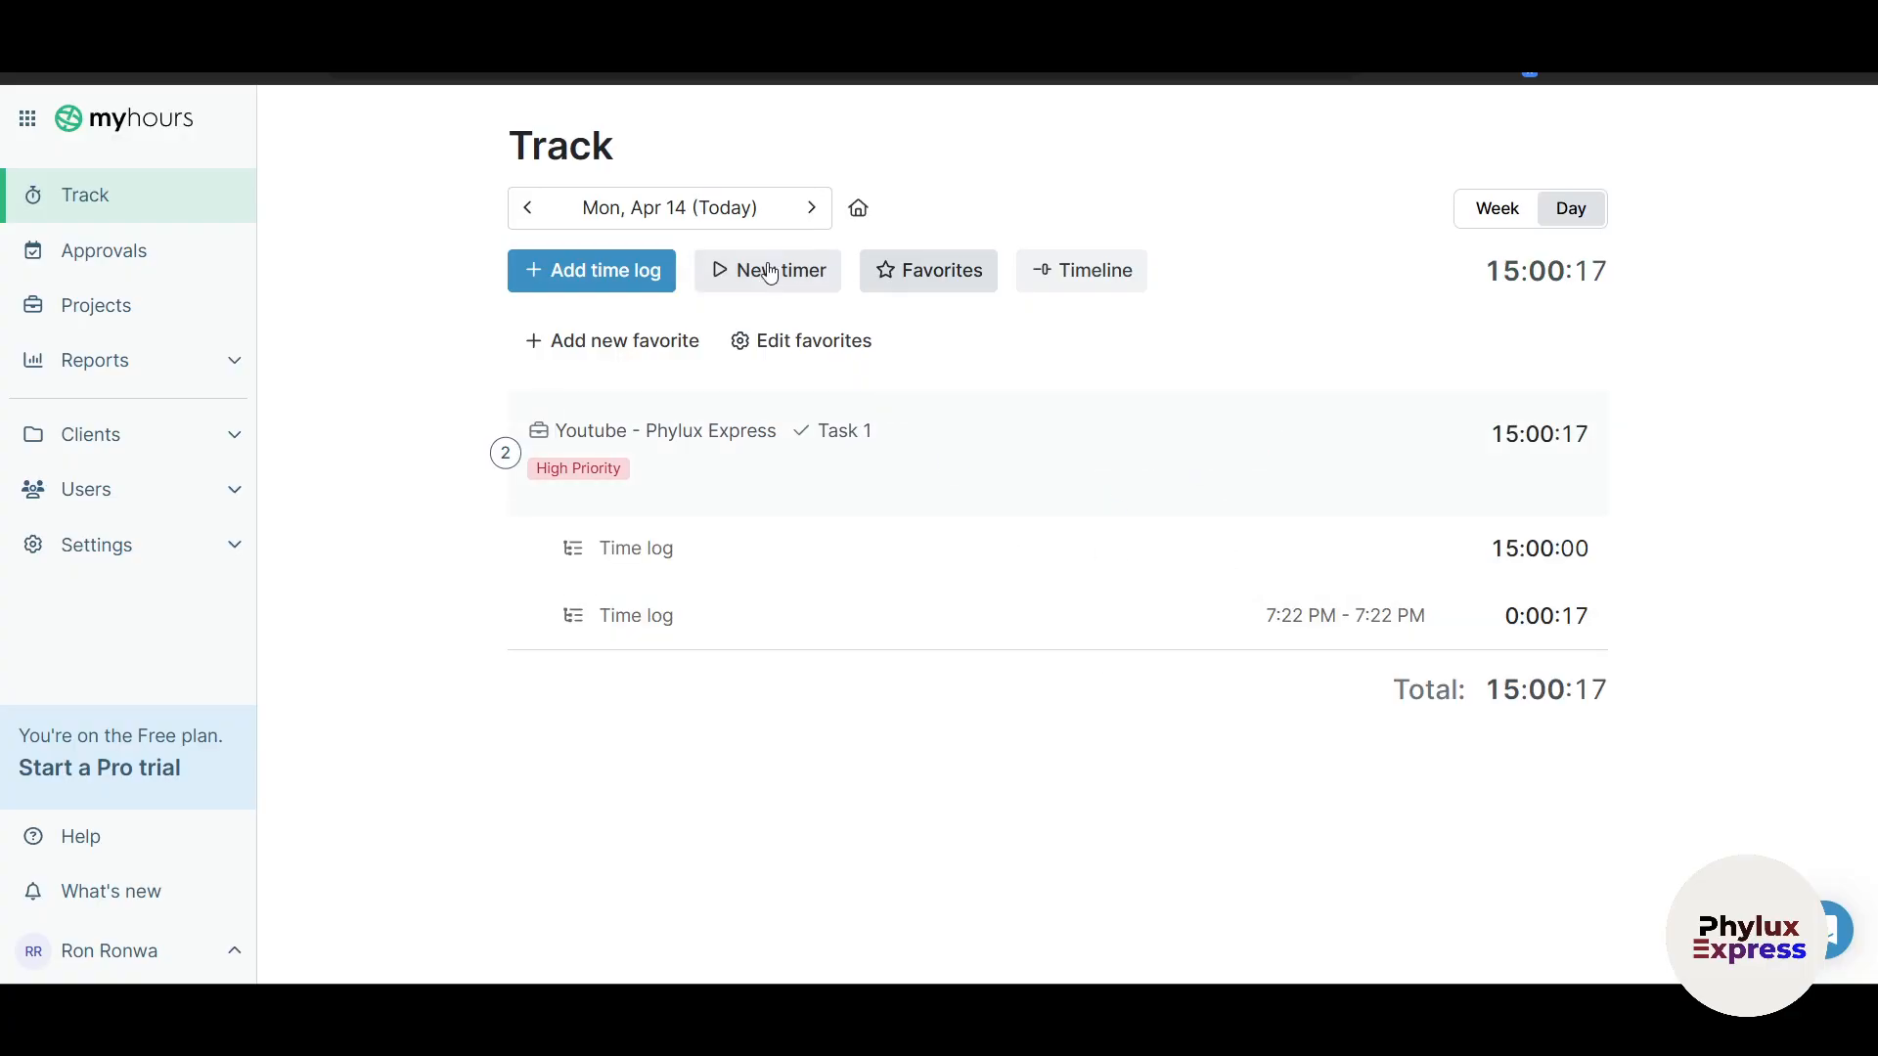
click(1129, 276)
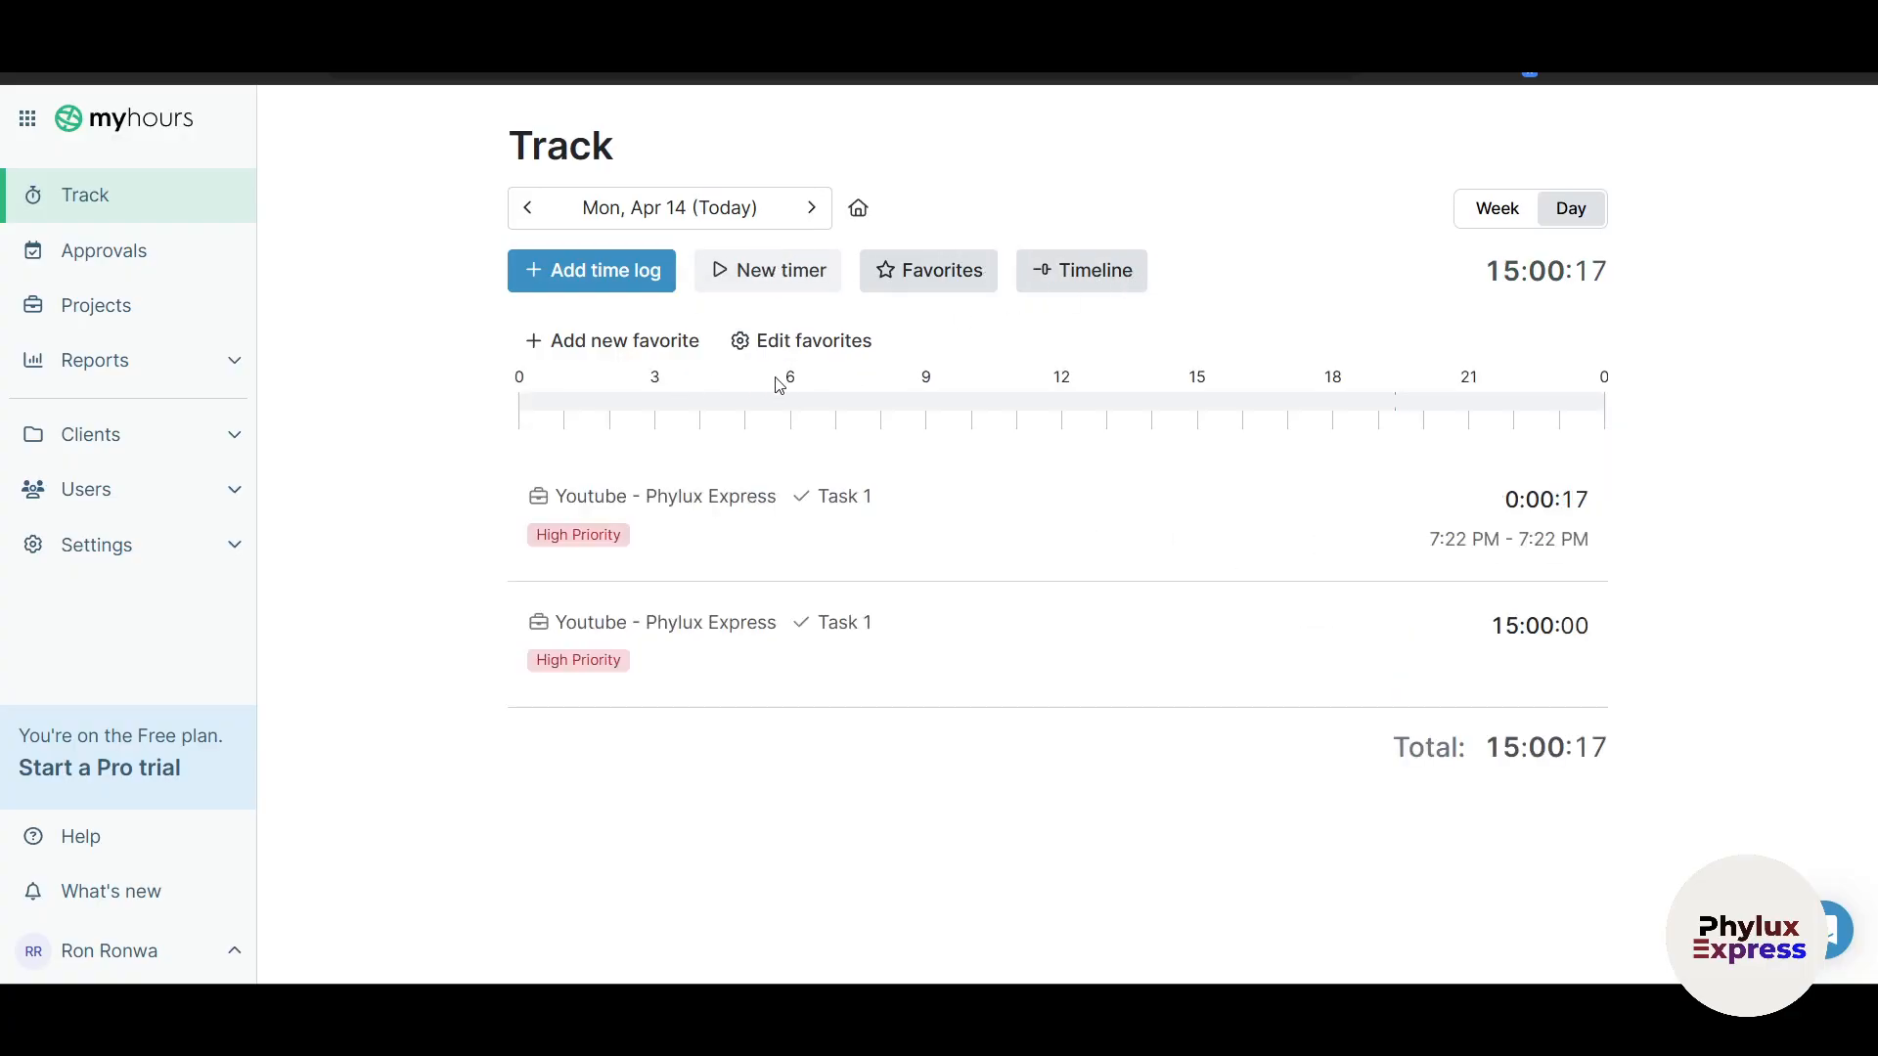
Step: Start a new timer assigned to Phylux Express, Task 3, and save it
click(792, 276)
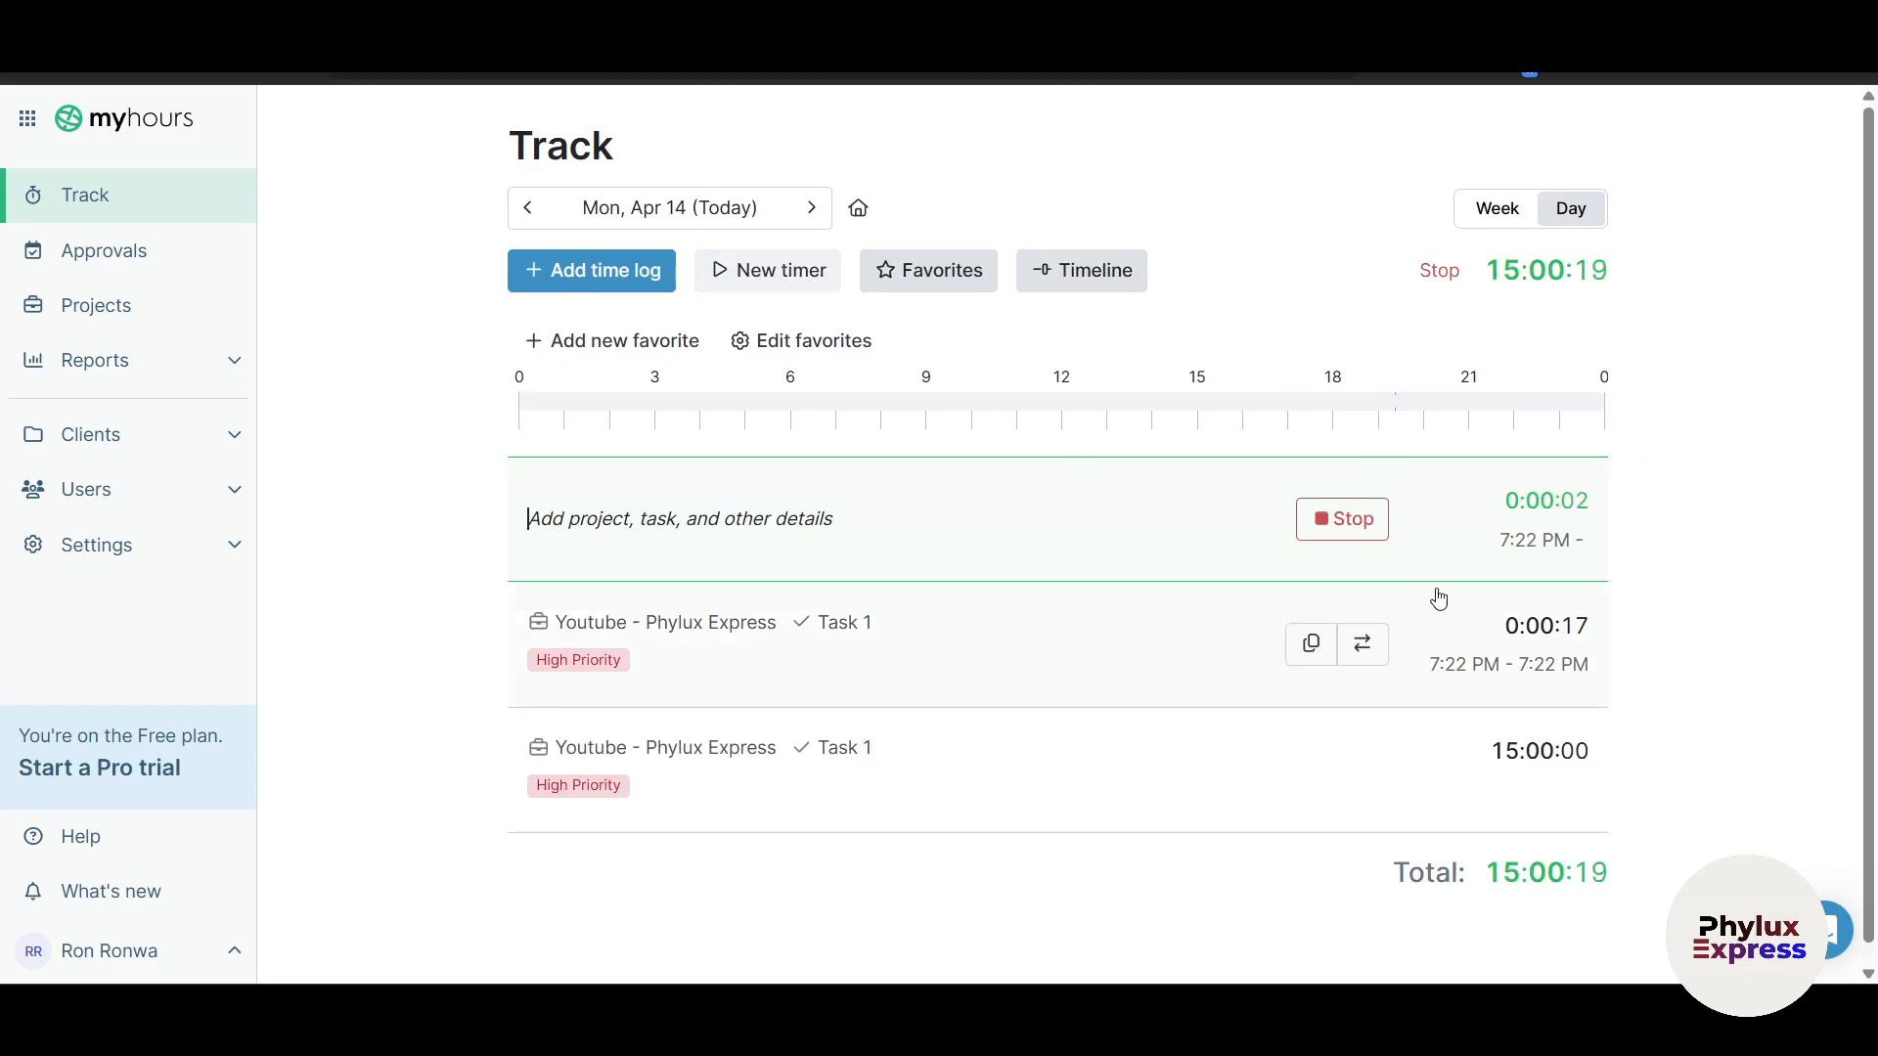
click(650, 524)
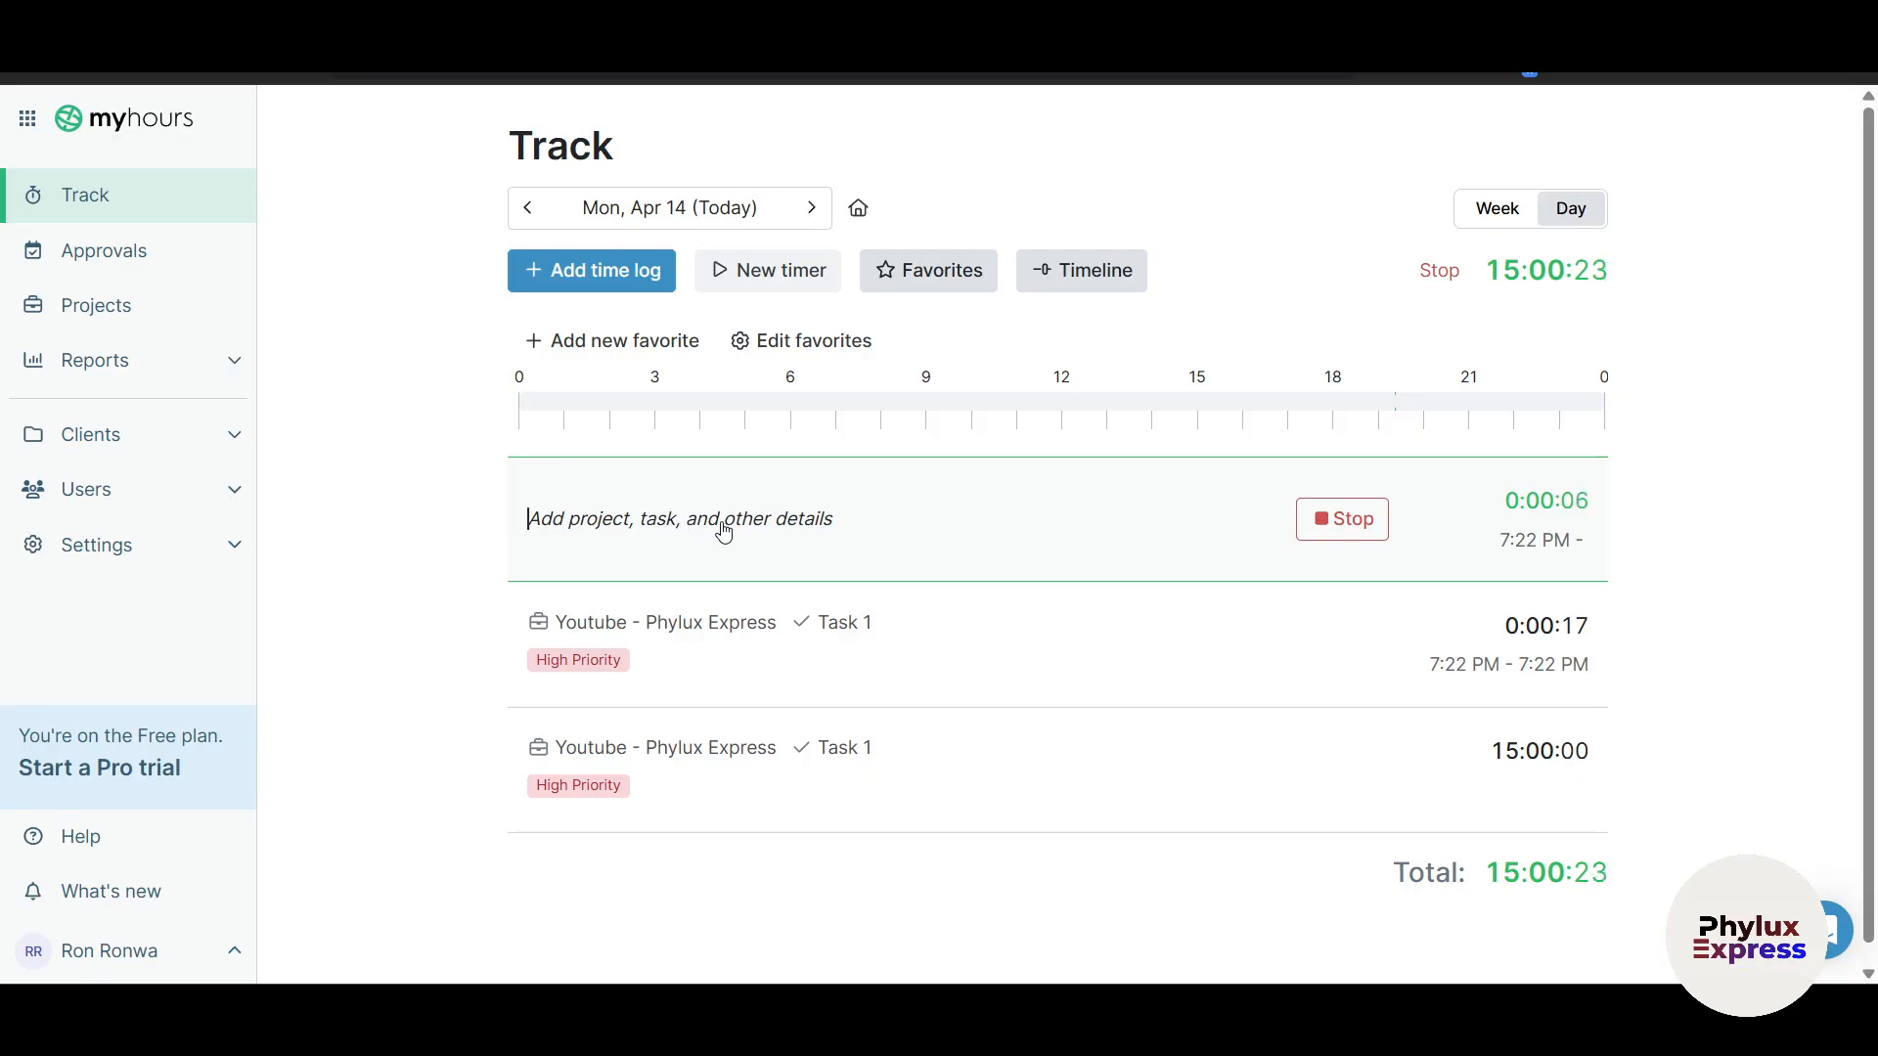
scroll(721, 532, down, 1)
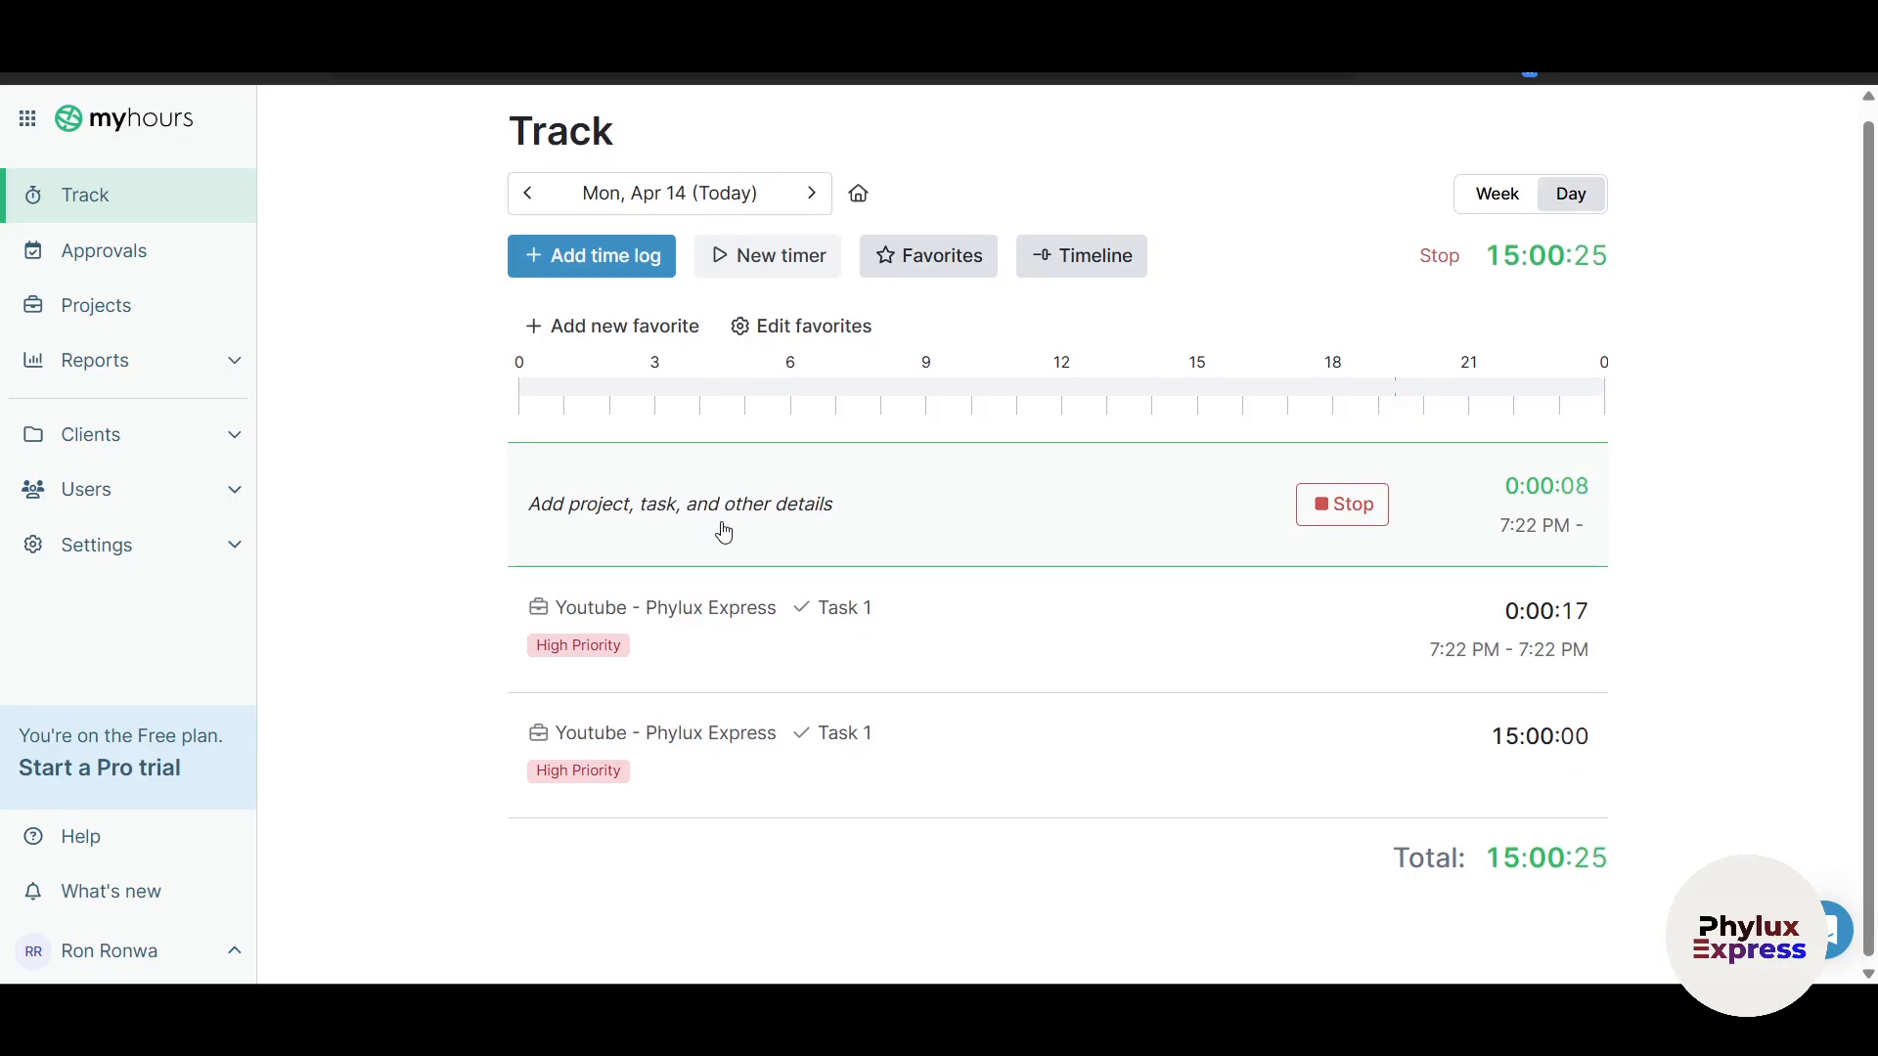
click(706, 500)
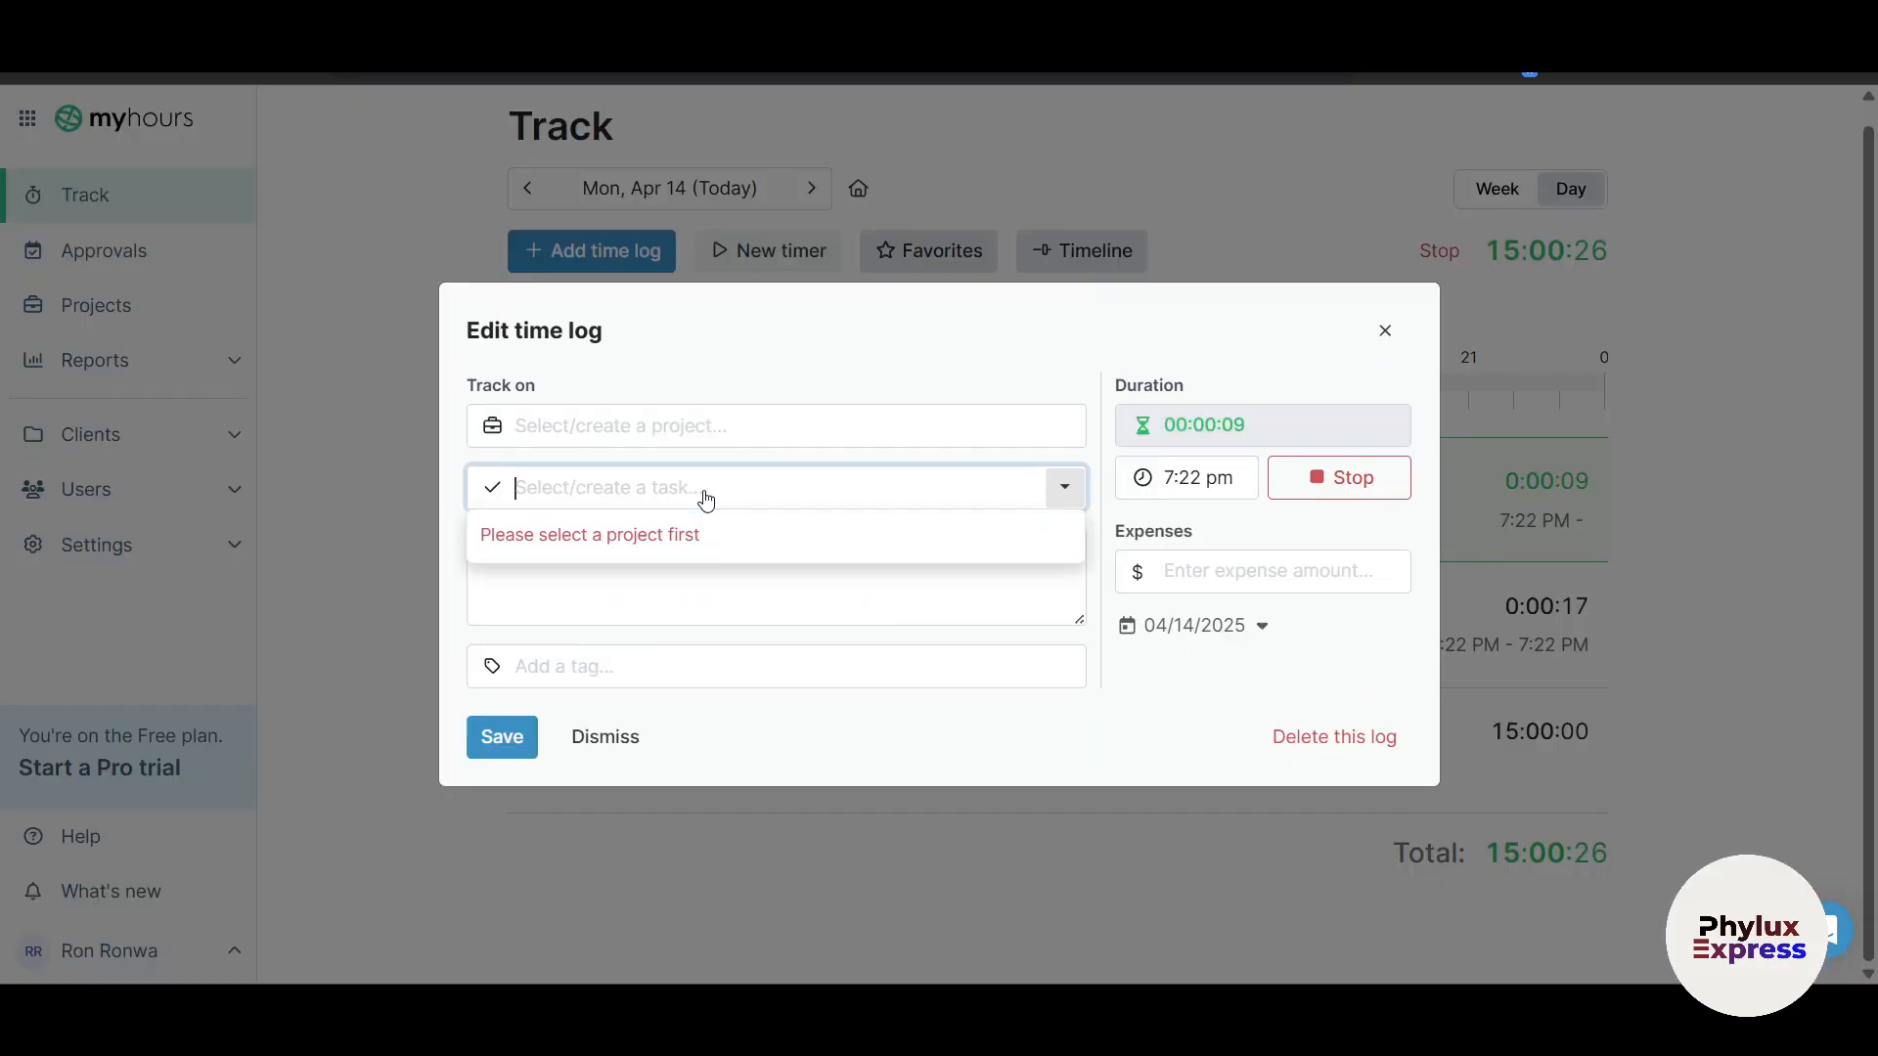
click(692, 423)
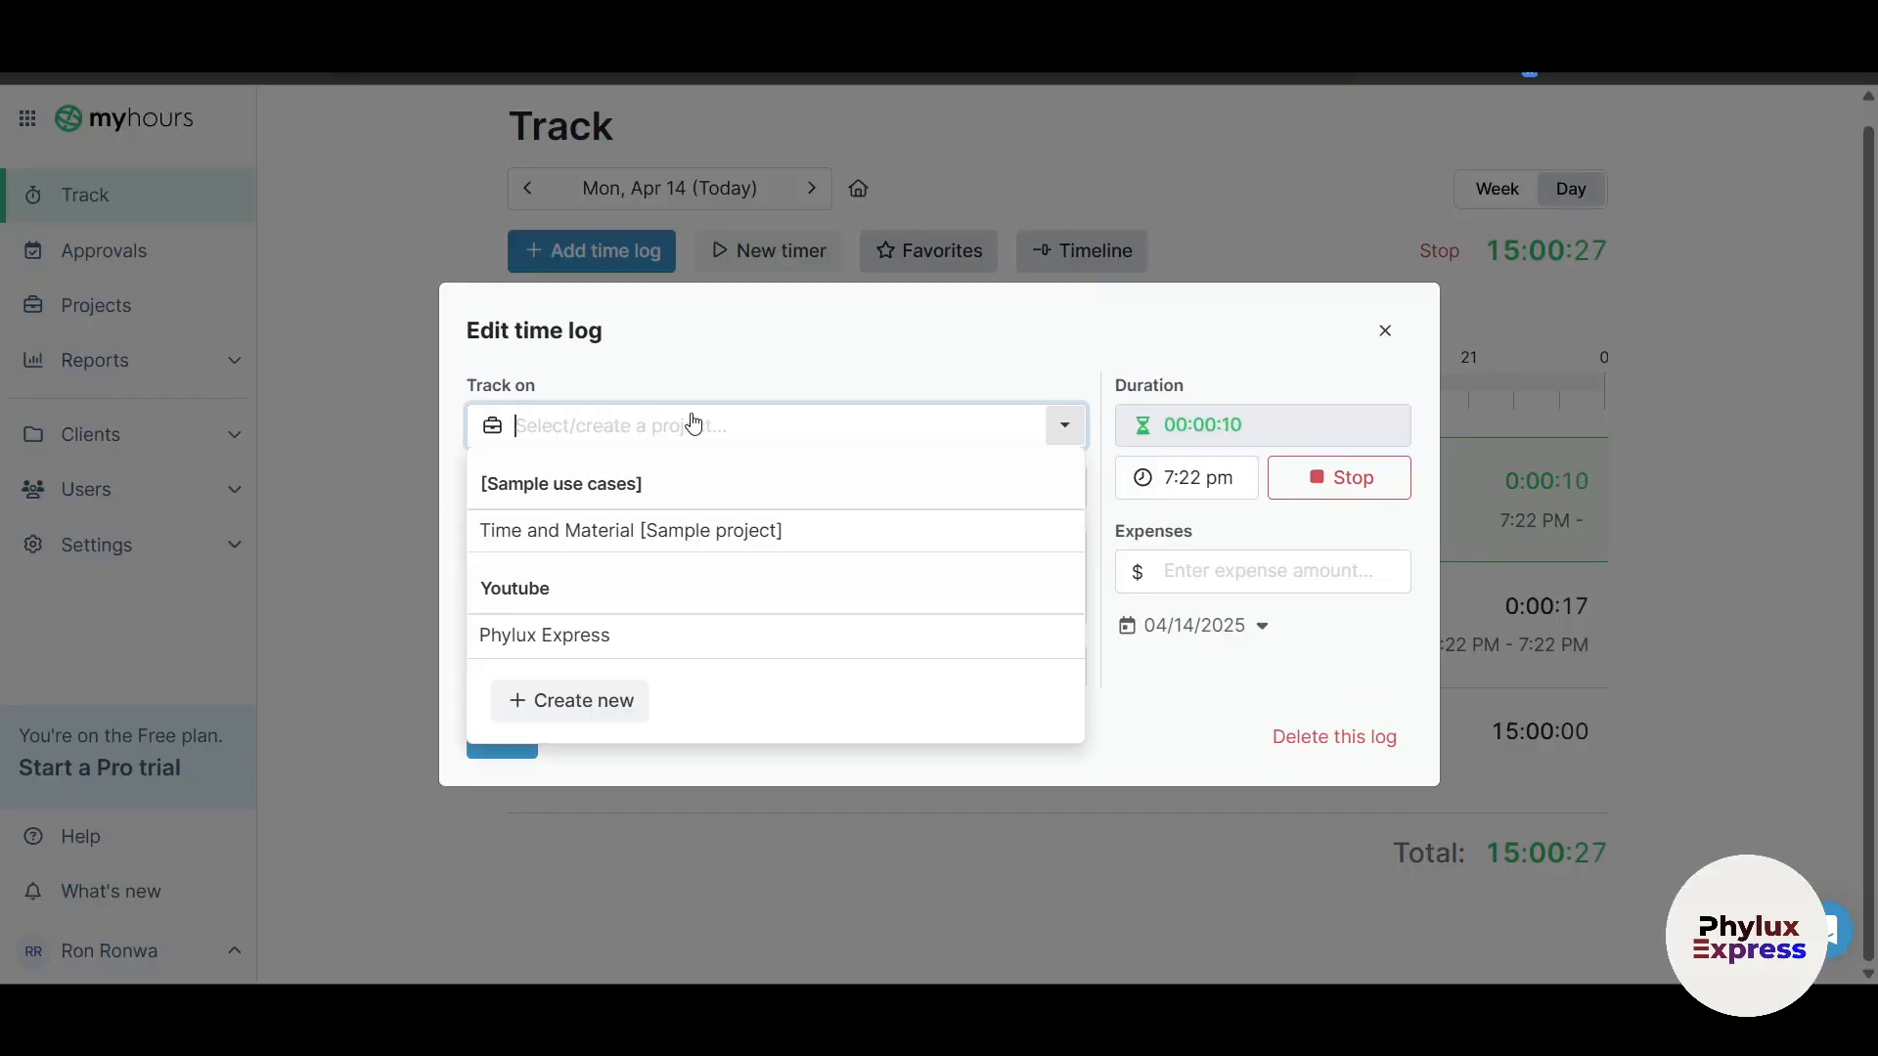
click(601, 636)
click(551, 692)
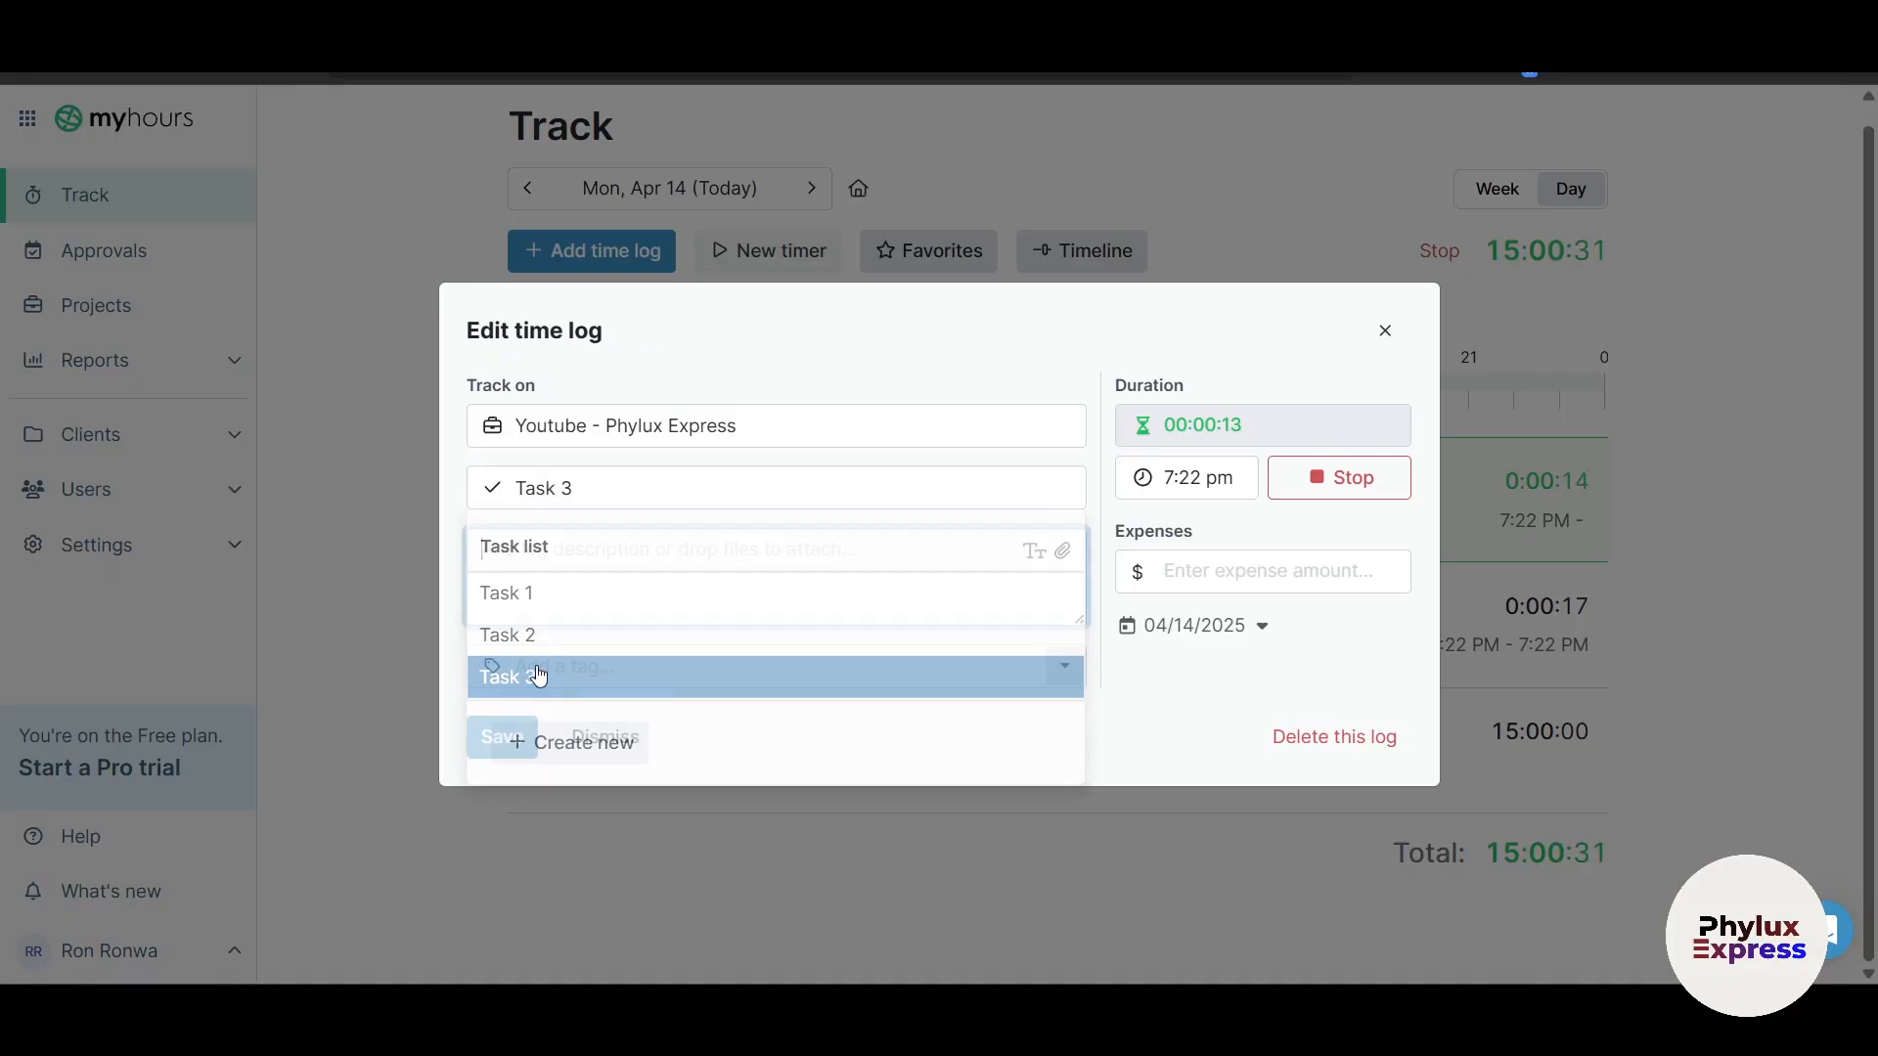
click(501, 736)
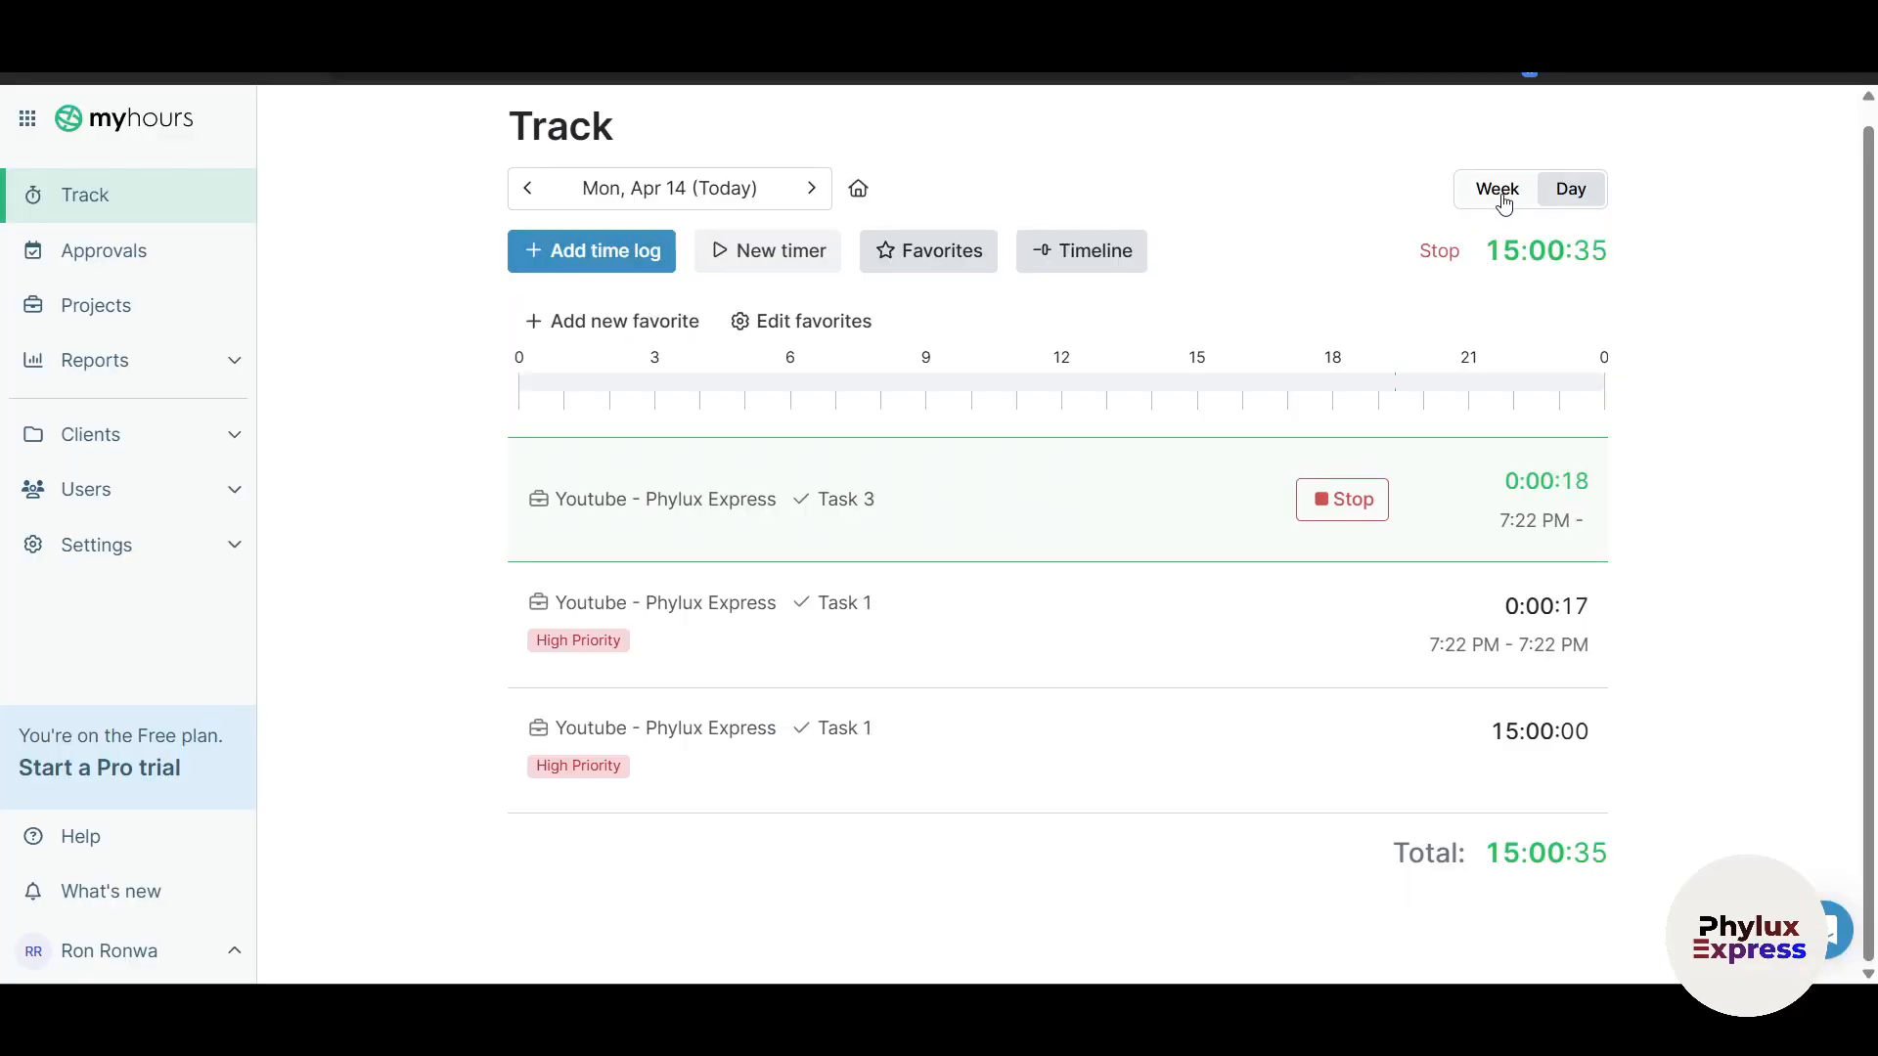
Step: Toggle the week and day views, then go to the Approvals page
click(1503, 202)
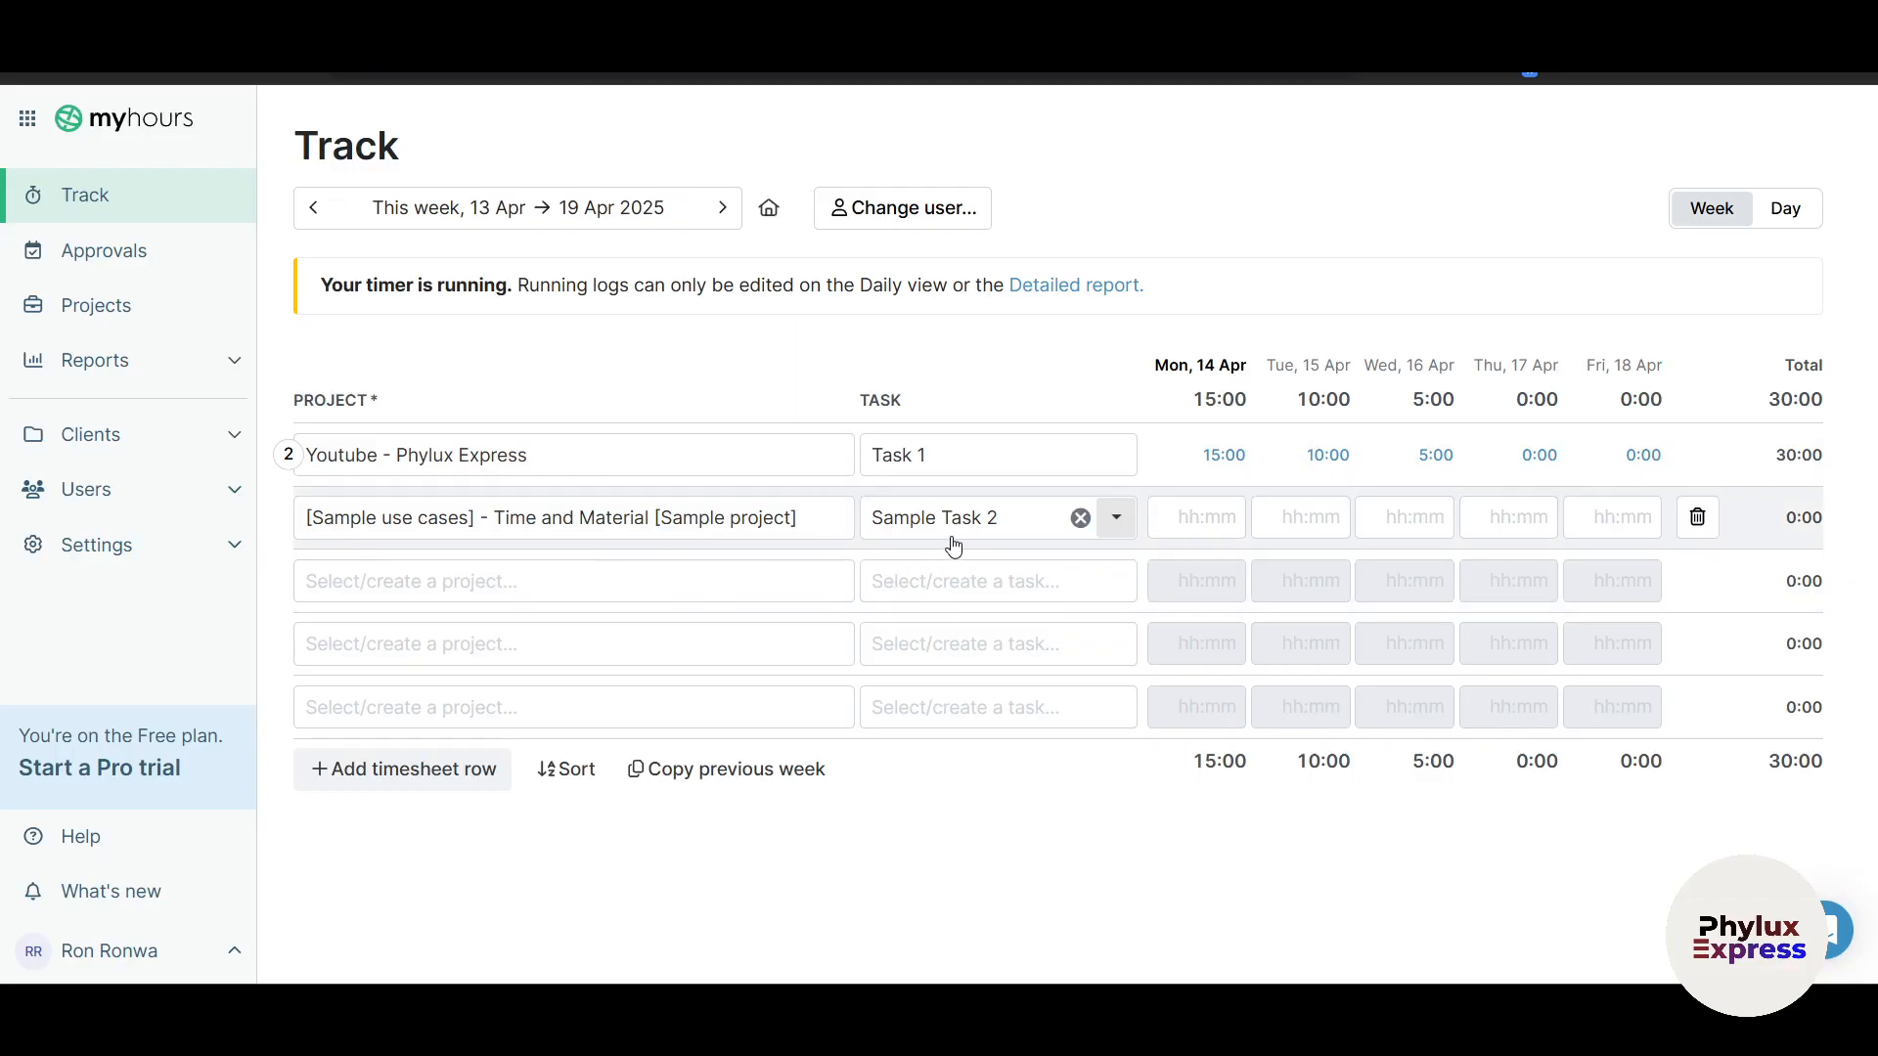
click(1793, 211)
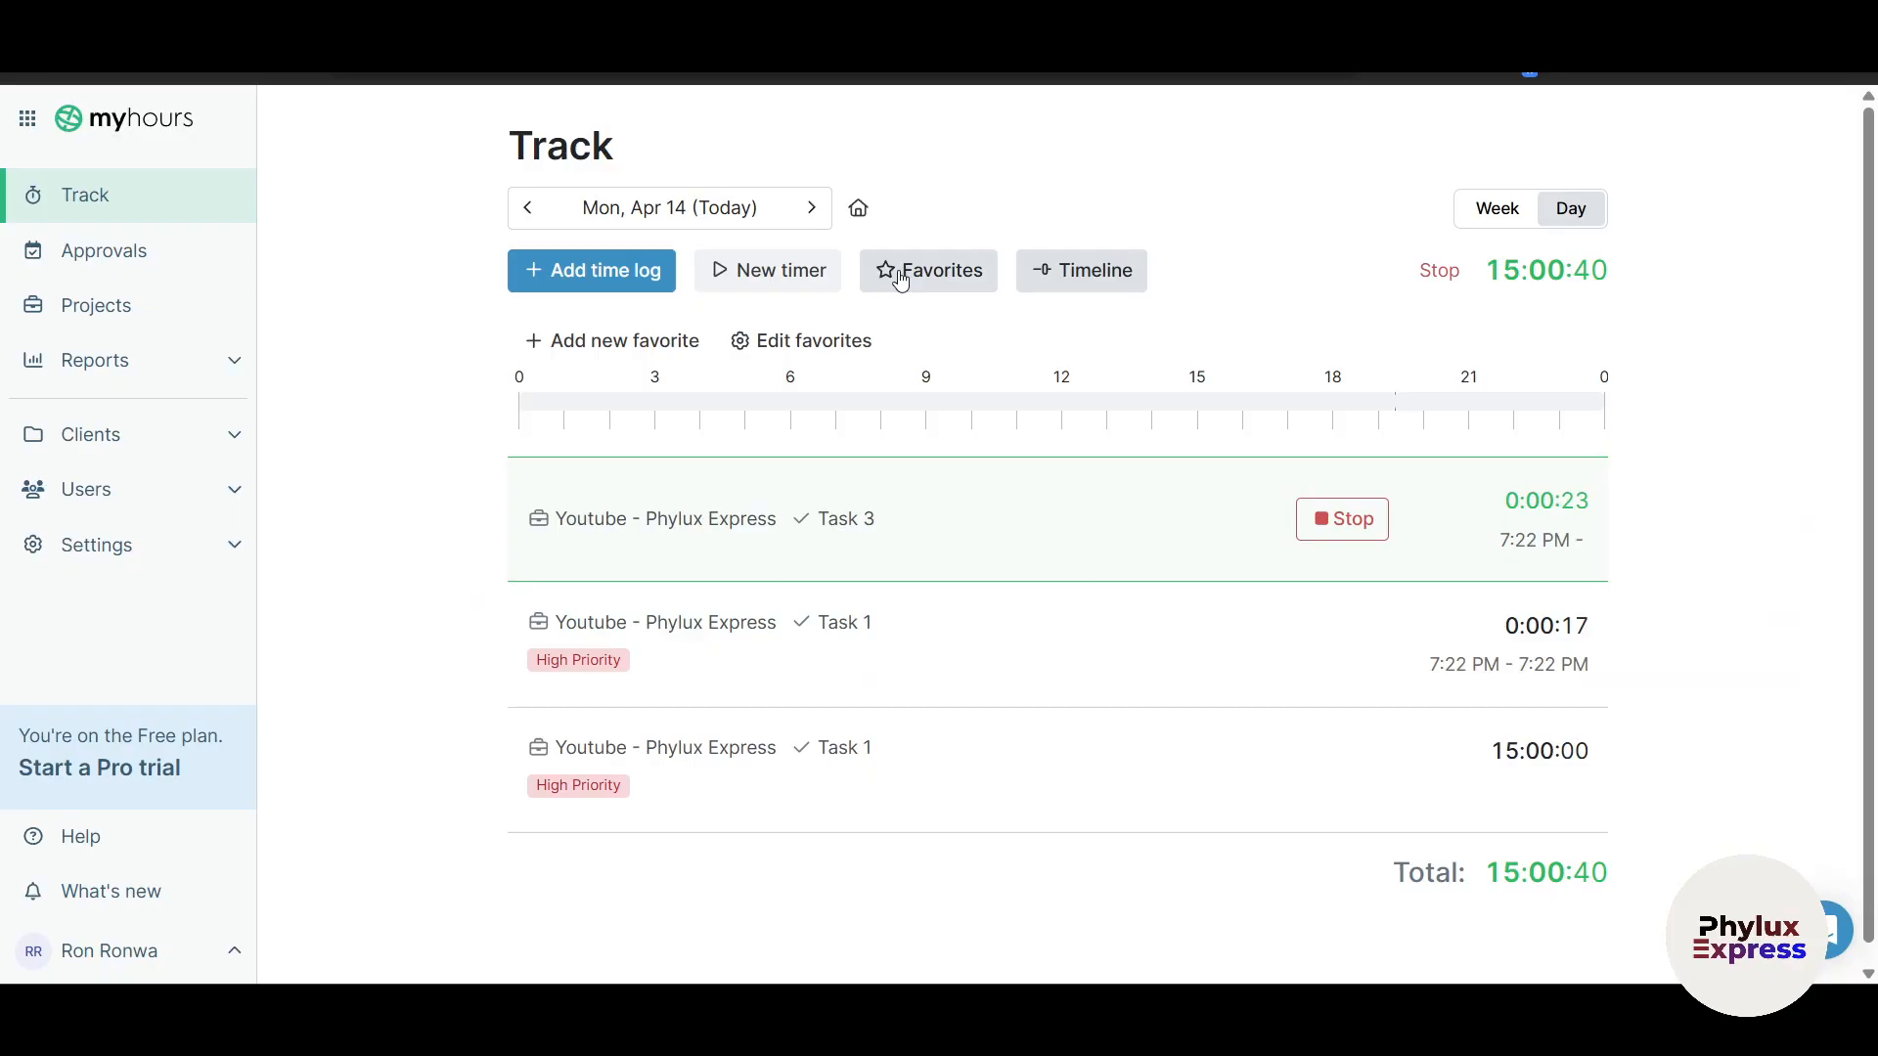
click(116, 257)
drag(371, 199, 1386, 204)
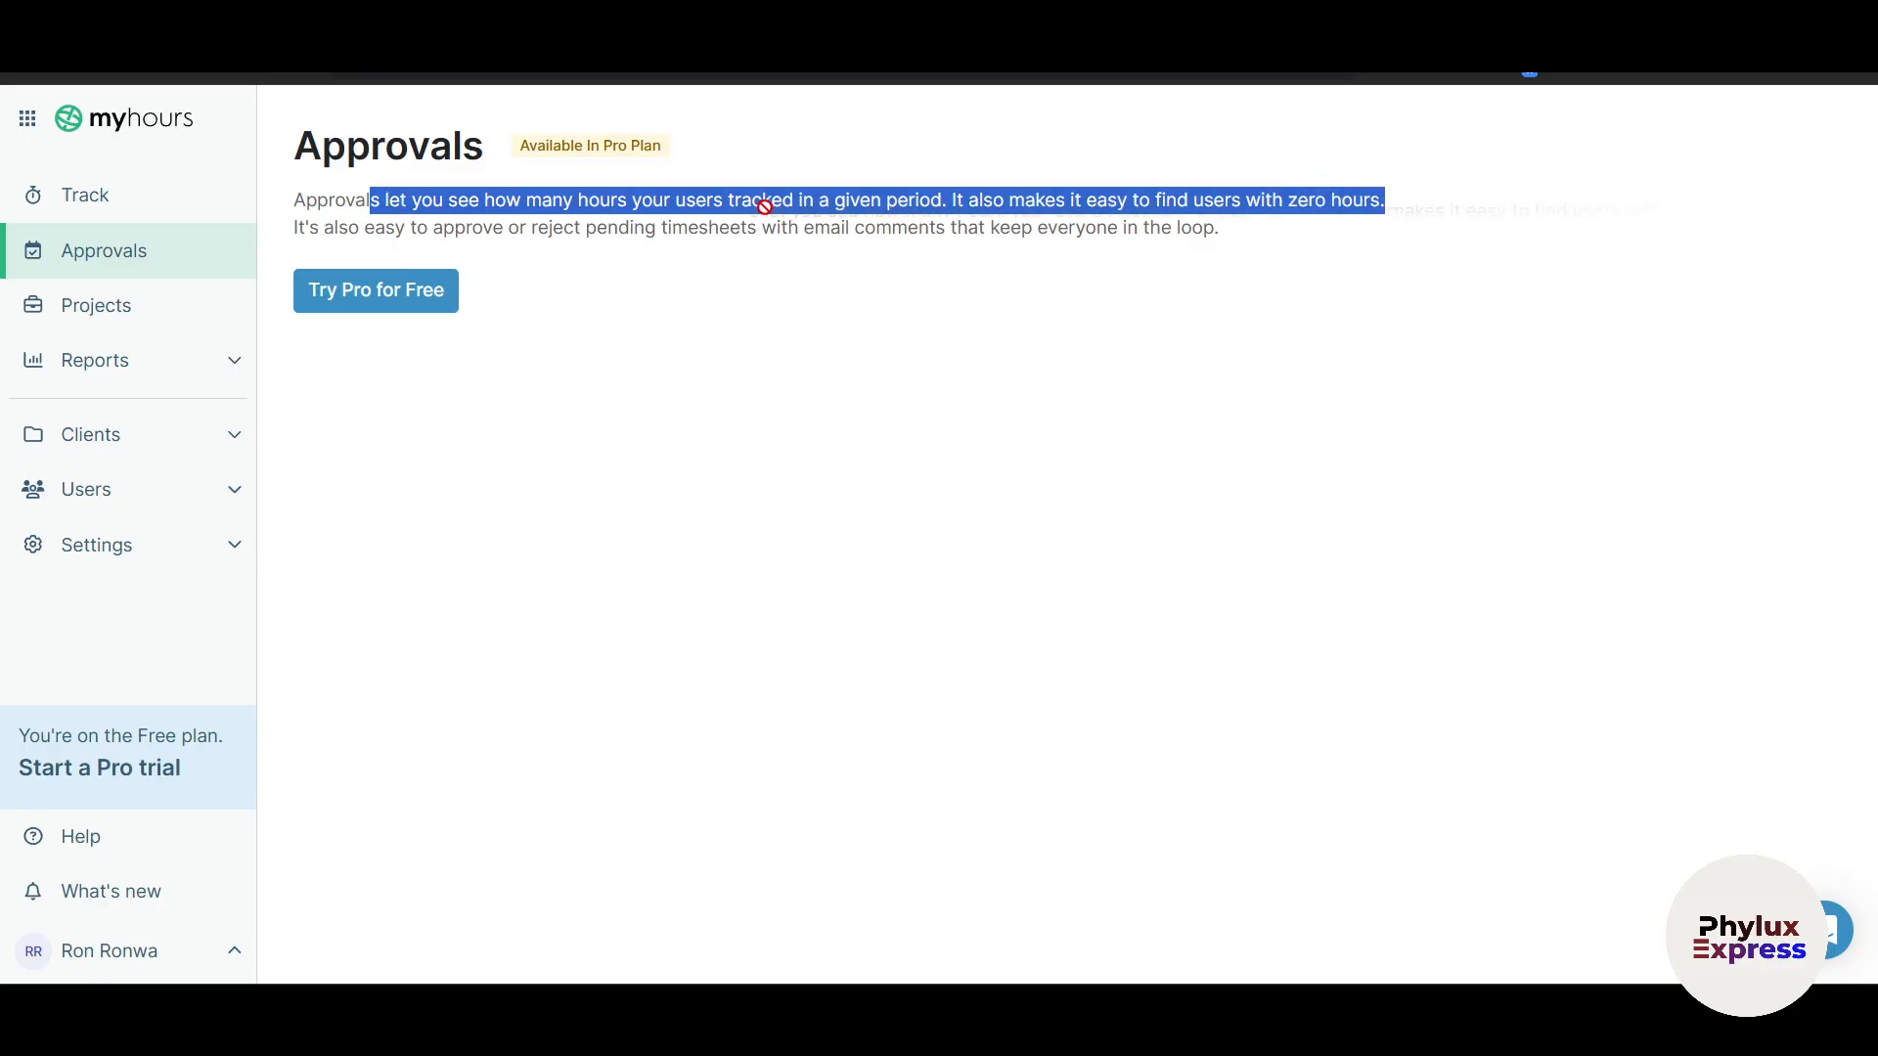
Step: Select and clear part of the Approvals description, then go to the Projects list
drag(537, 229, 1228, 235)
click(1255, 286)
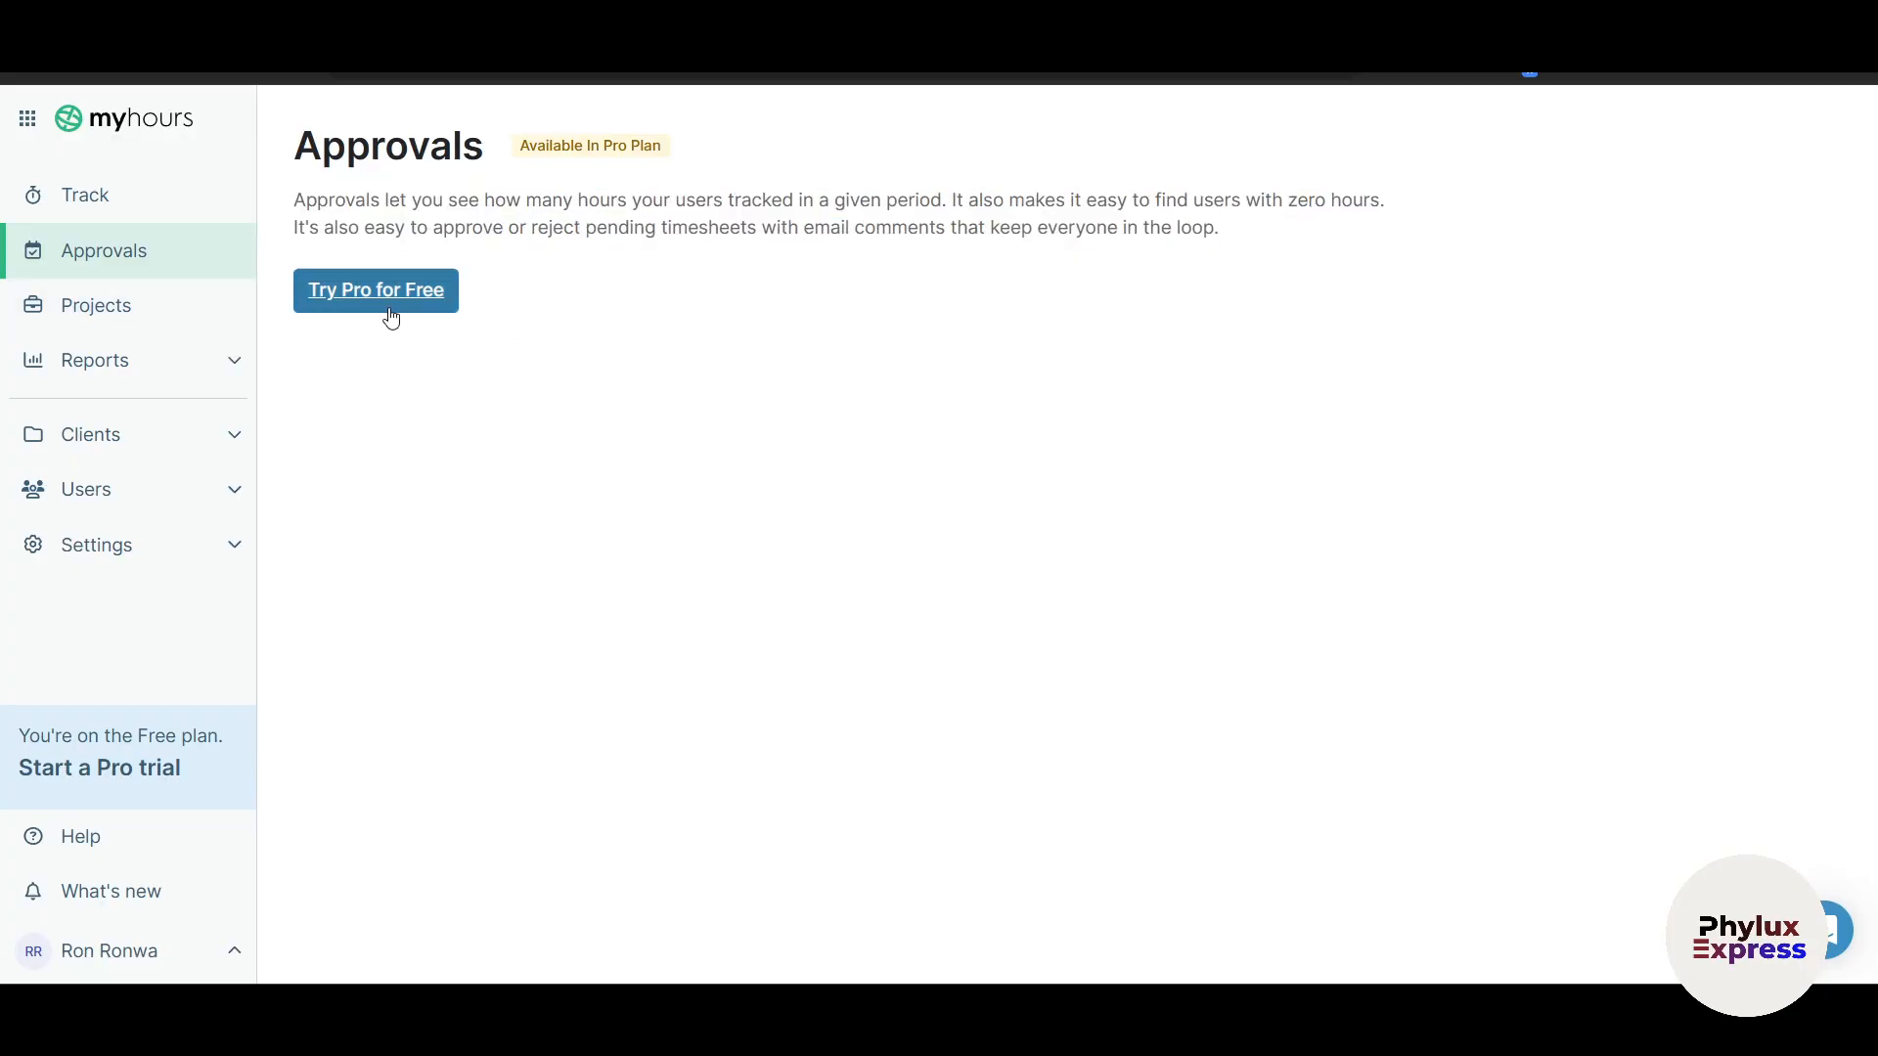
click(173, 333)
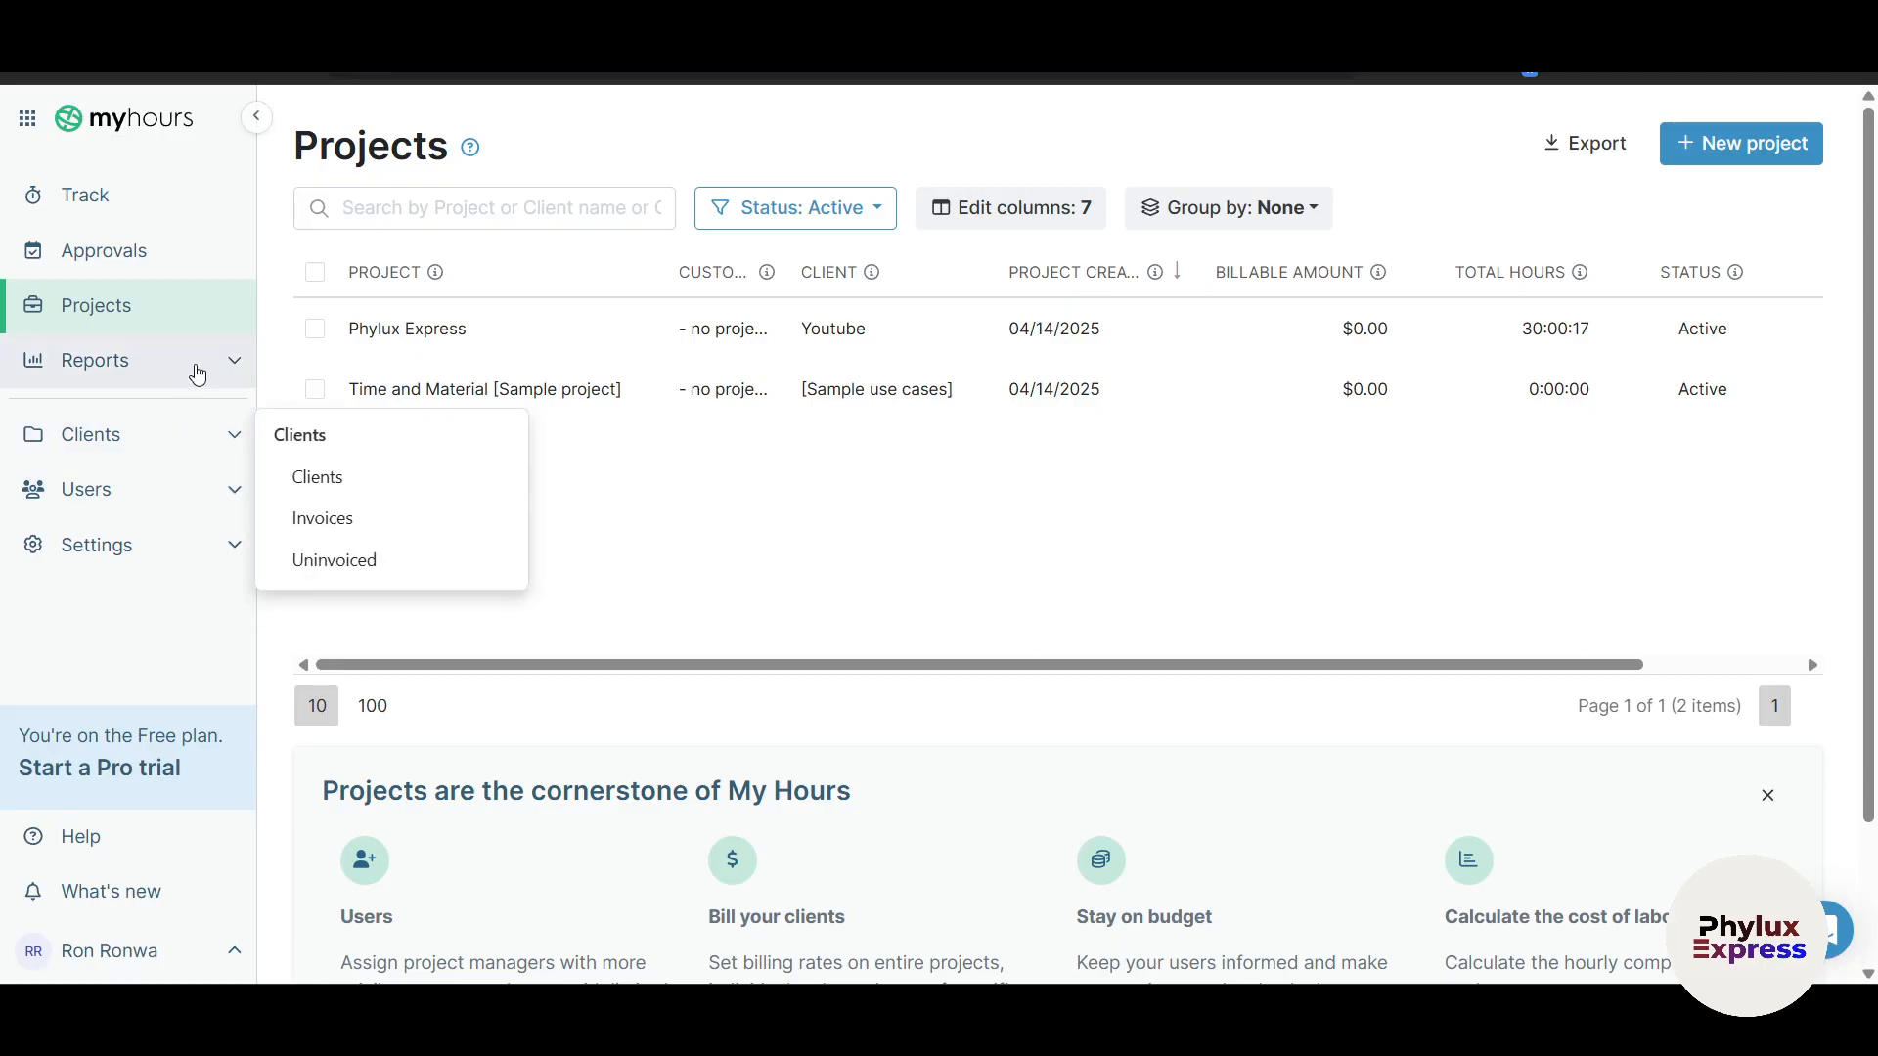
Step: Abandon the empty new-project form and export the Projects list to Projects_04-14-2025.xlsx
scroll(805, 626, down, 2)
scroll(806, 626, up, 2)
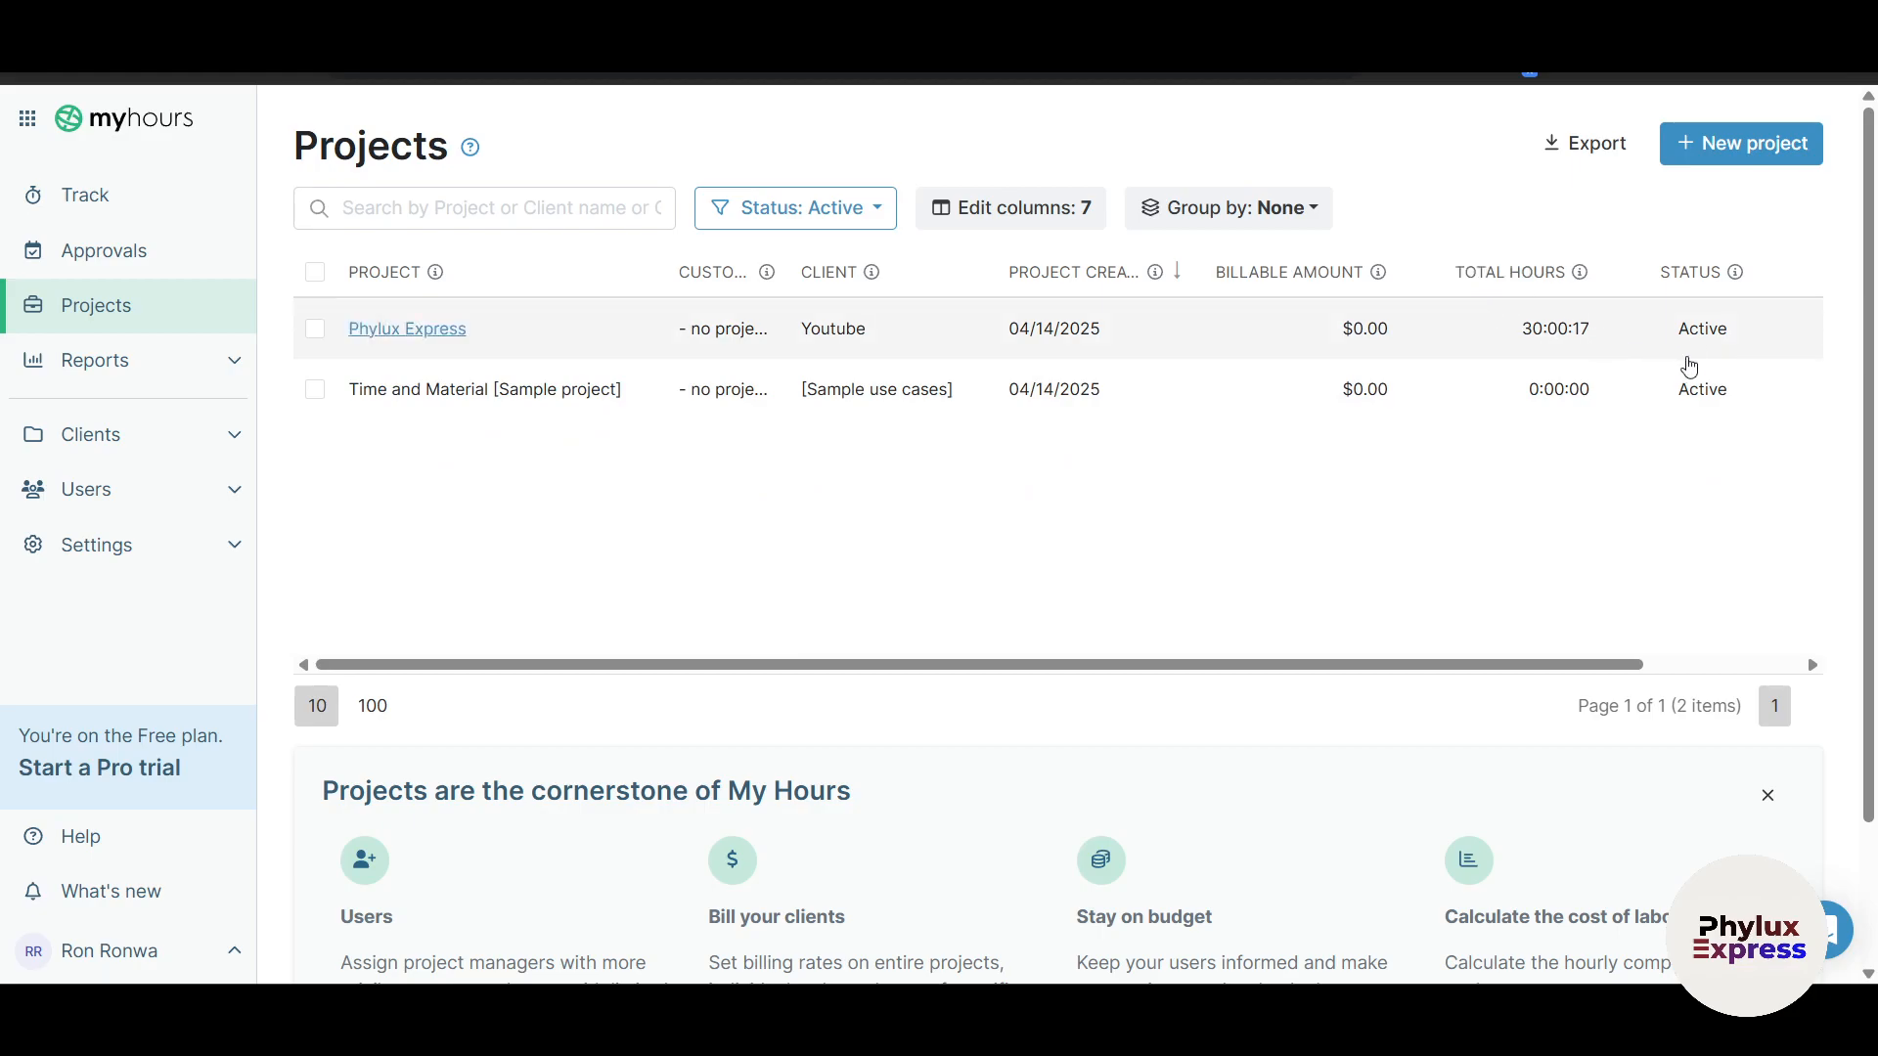
click(1751, 158)
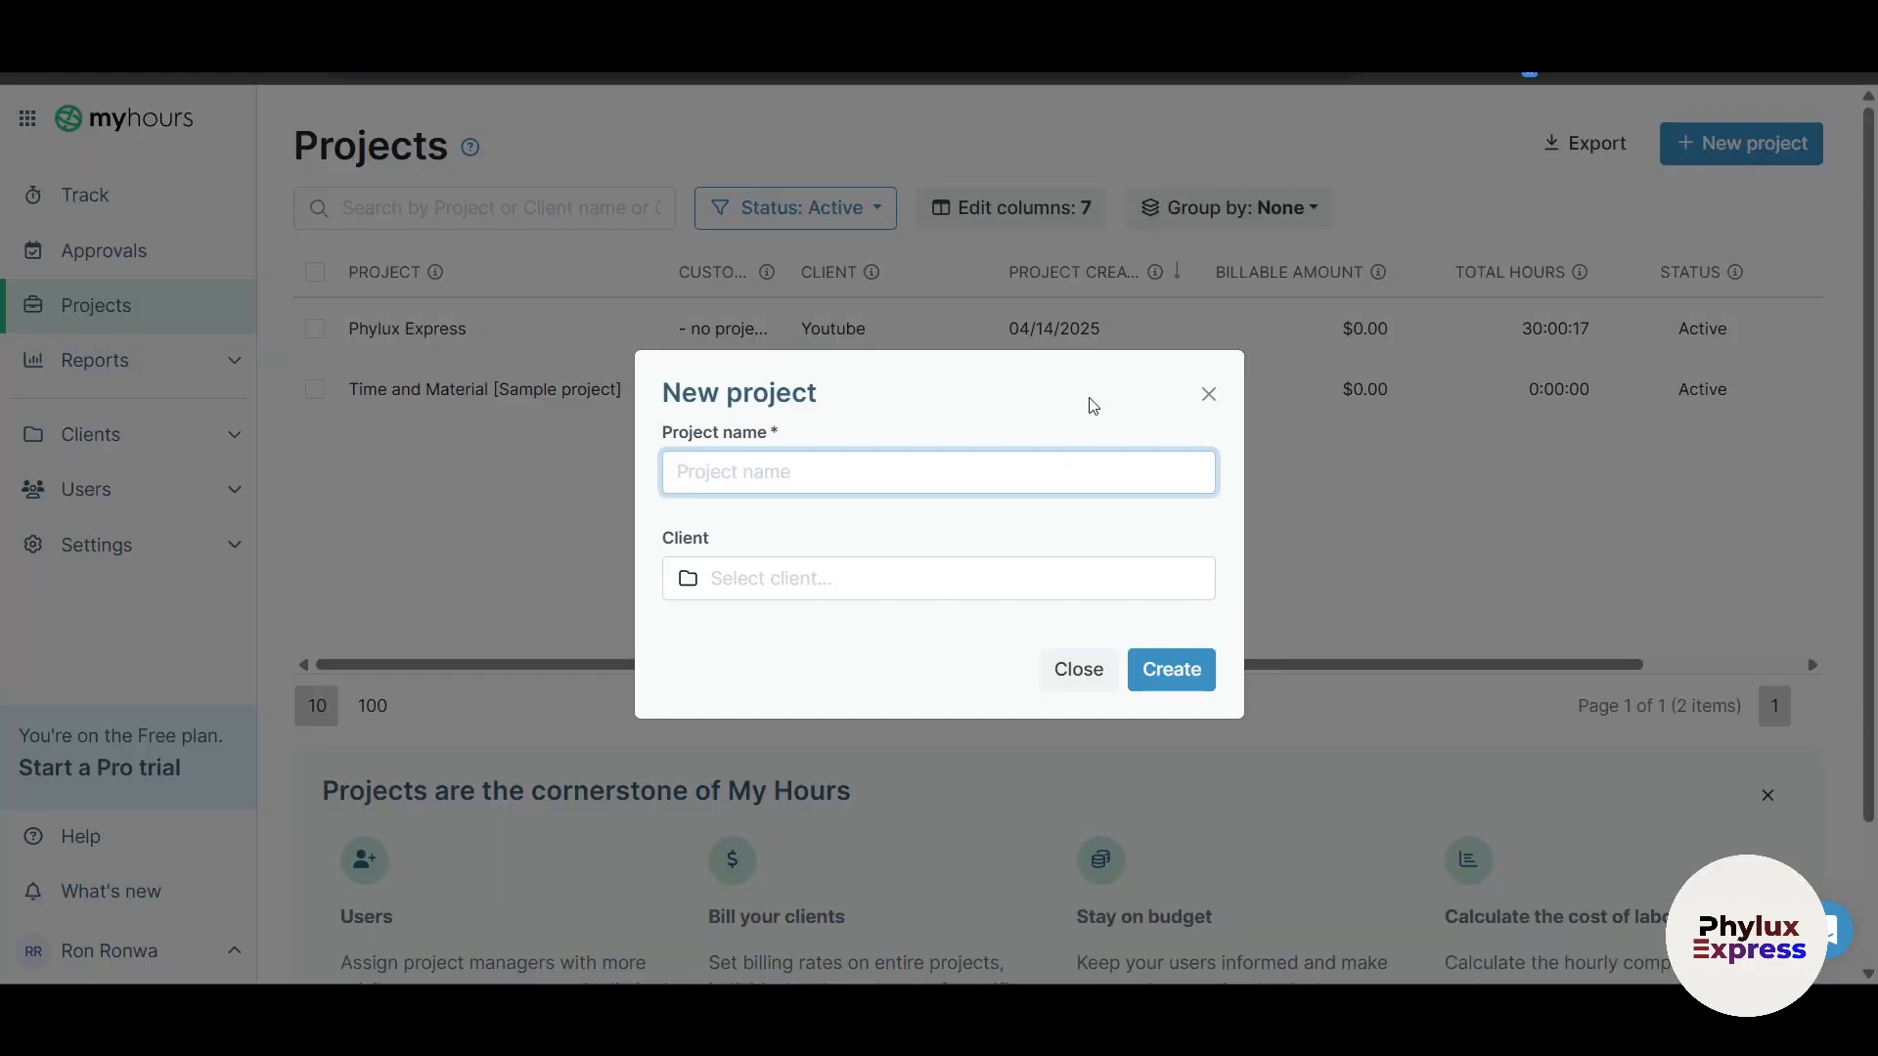
click(1209, 394)
click(1726, 159)
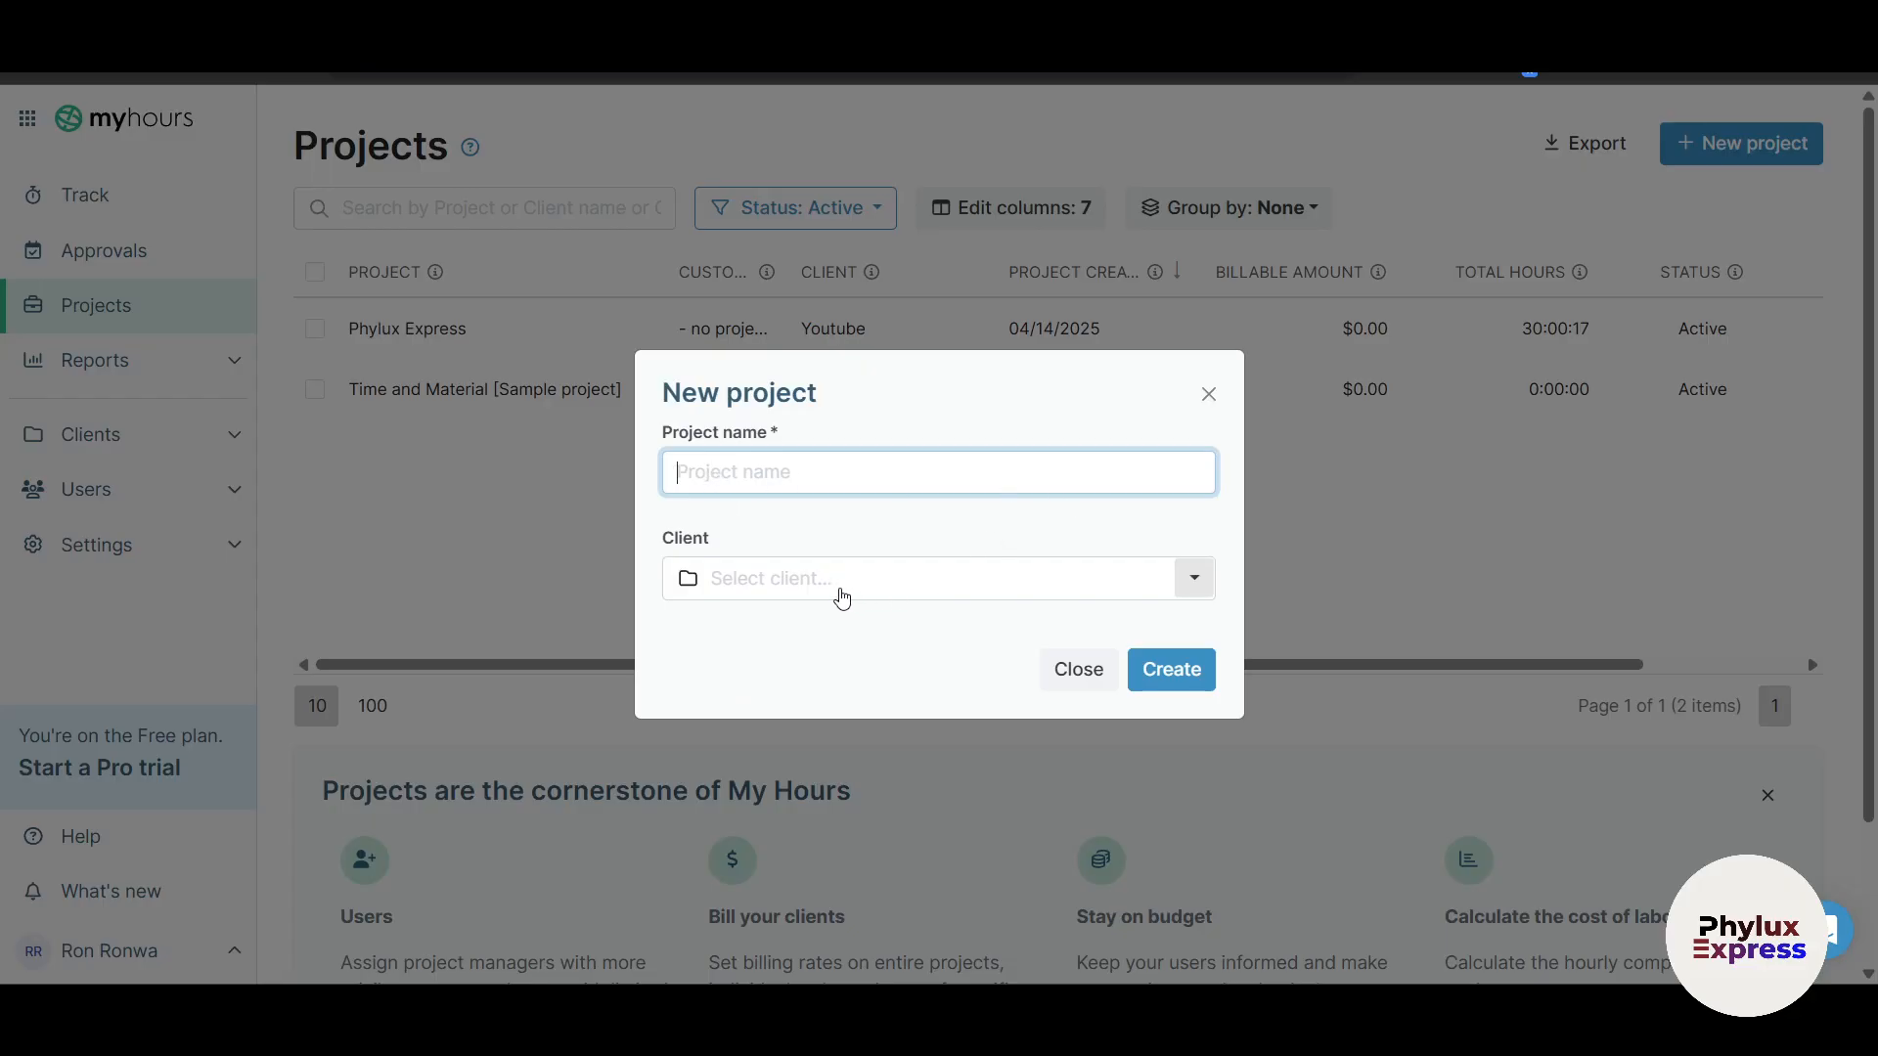
click(1185, 681)
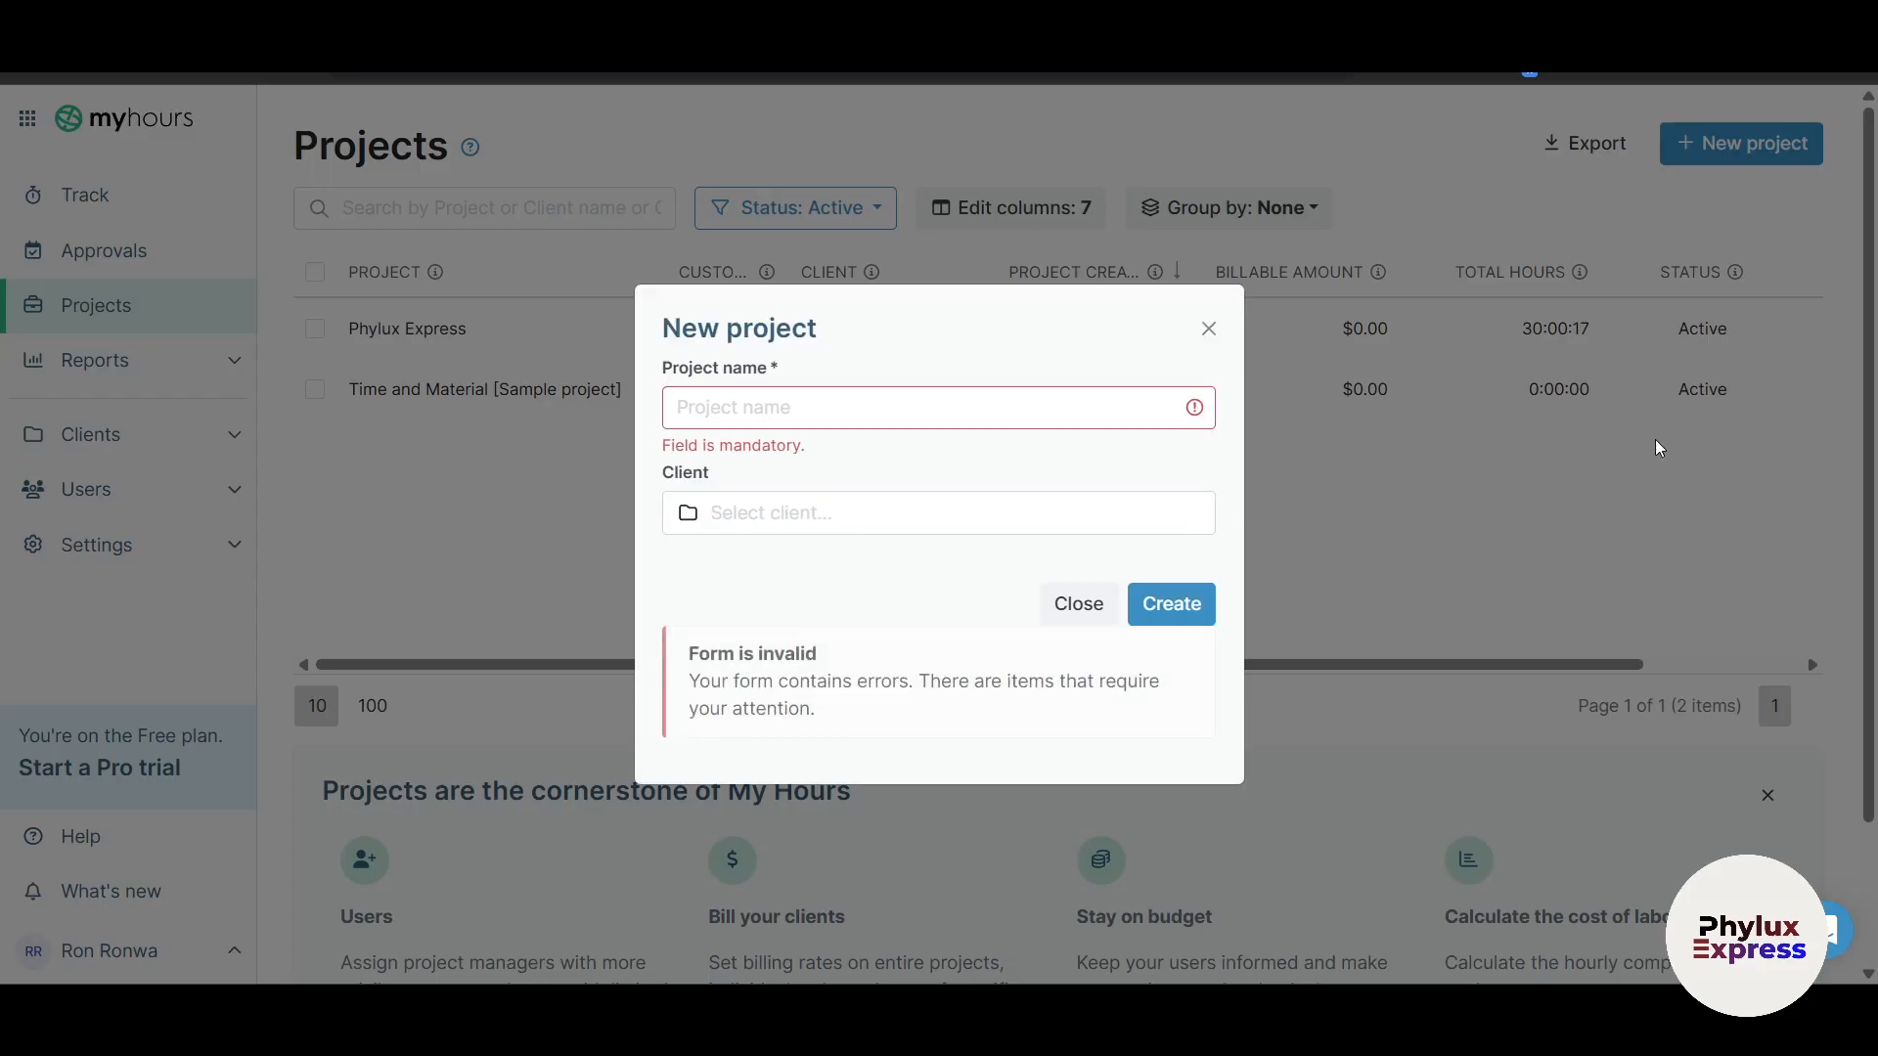
click(1210, 326)
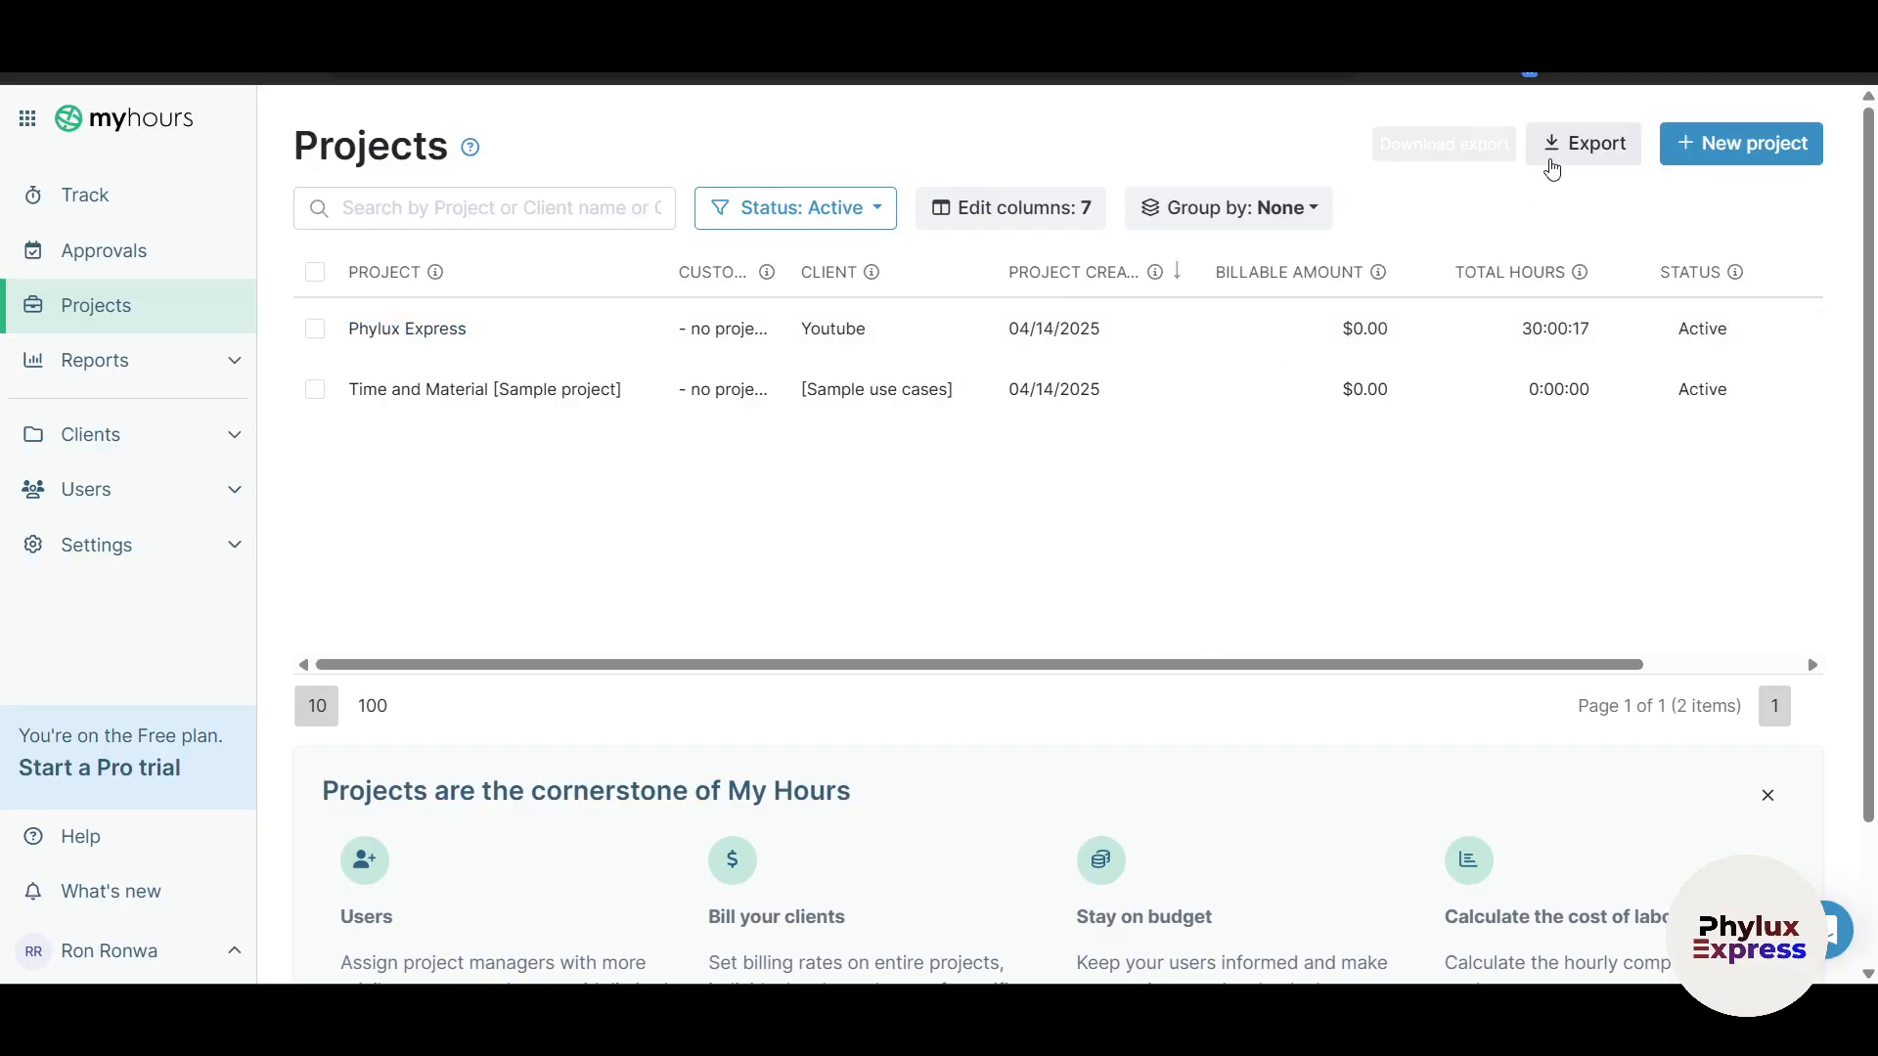
click(1740, 68)
click(1500, 168)
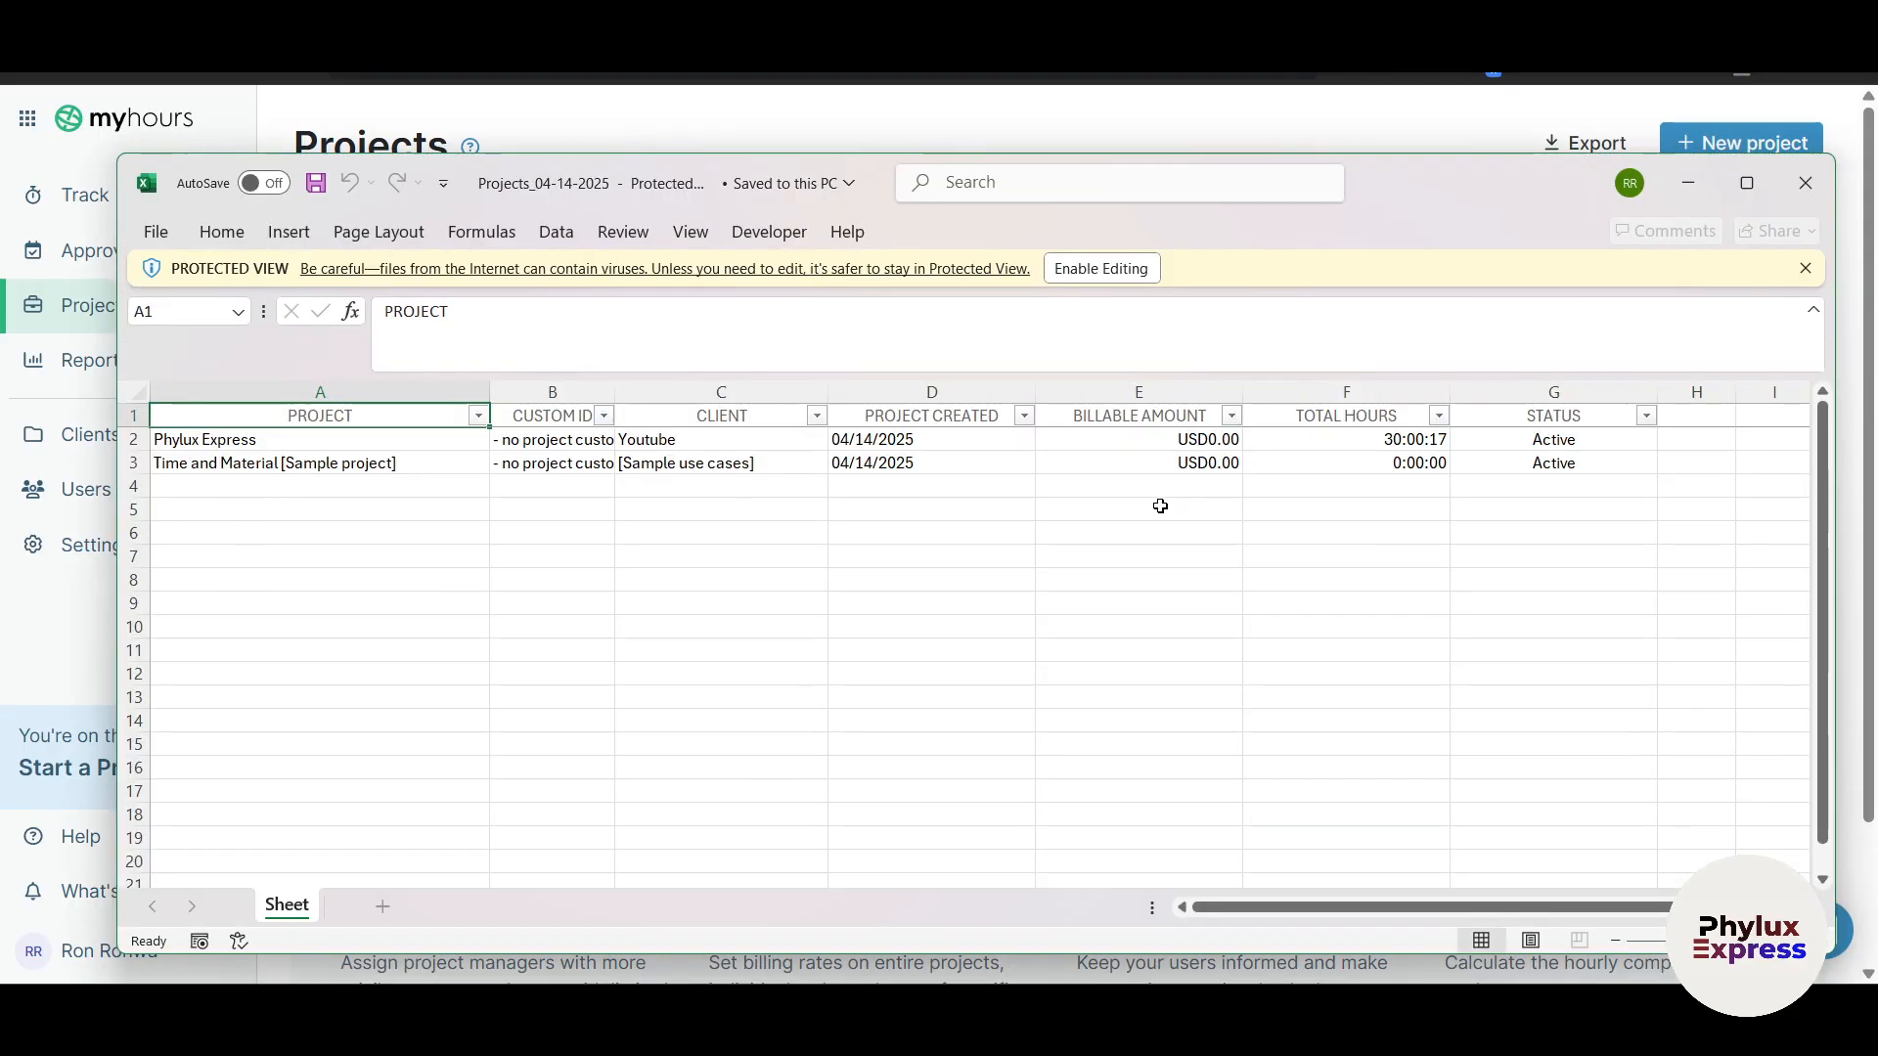
click(1805, 183)
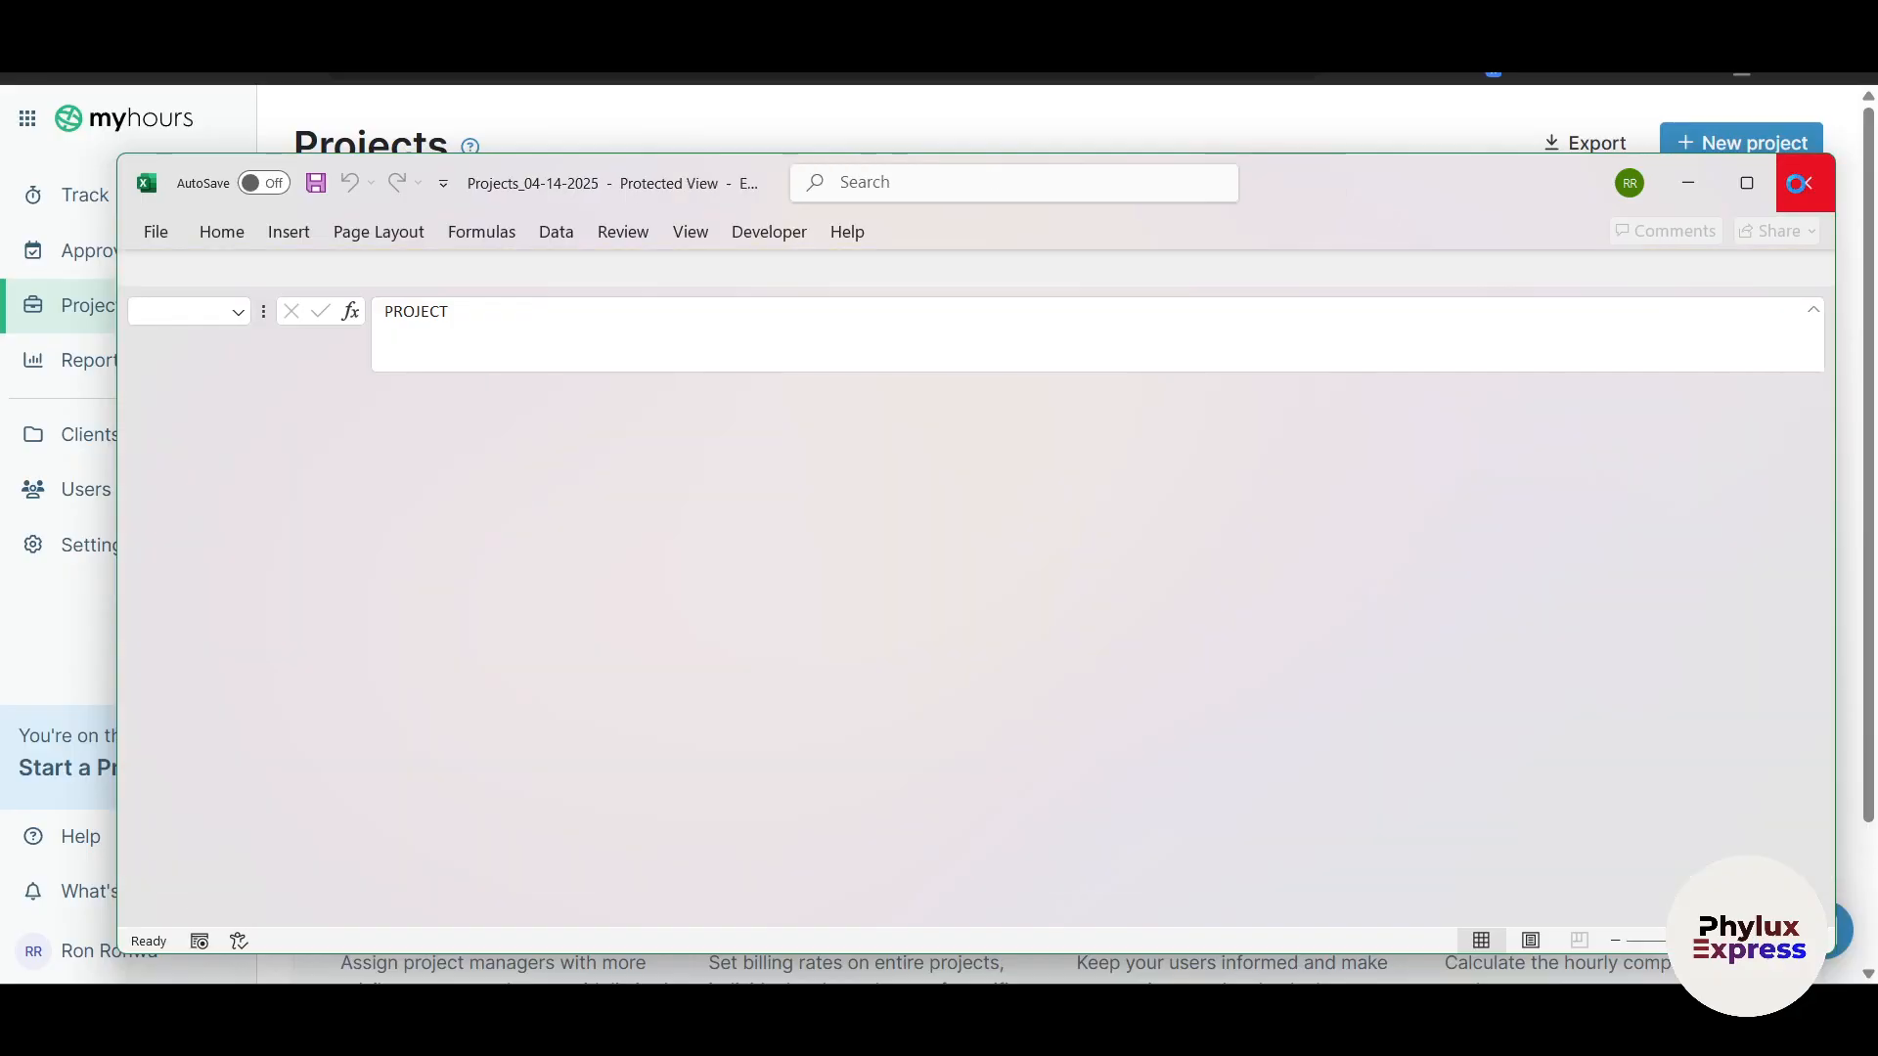
mouse_move(142, 366)
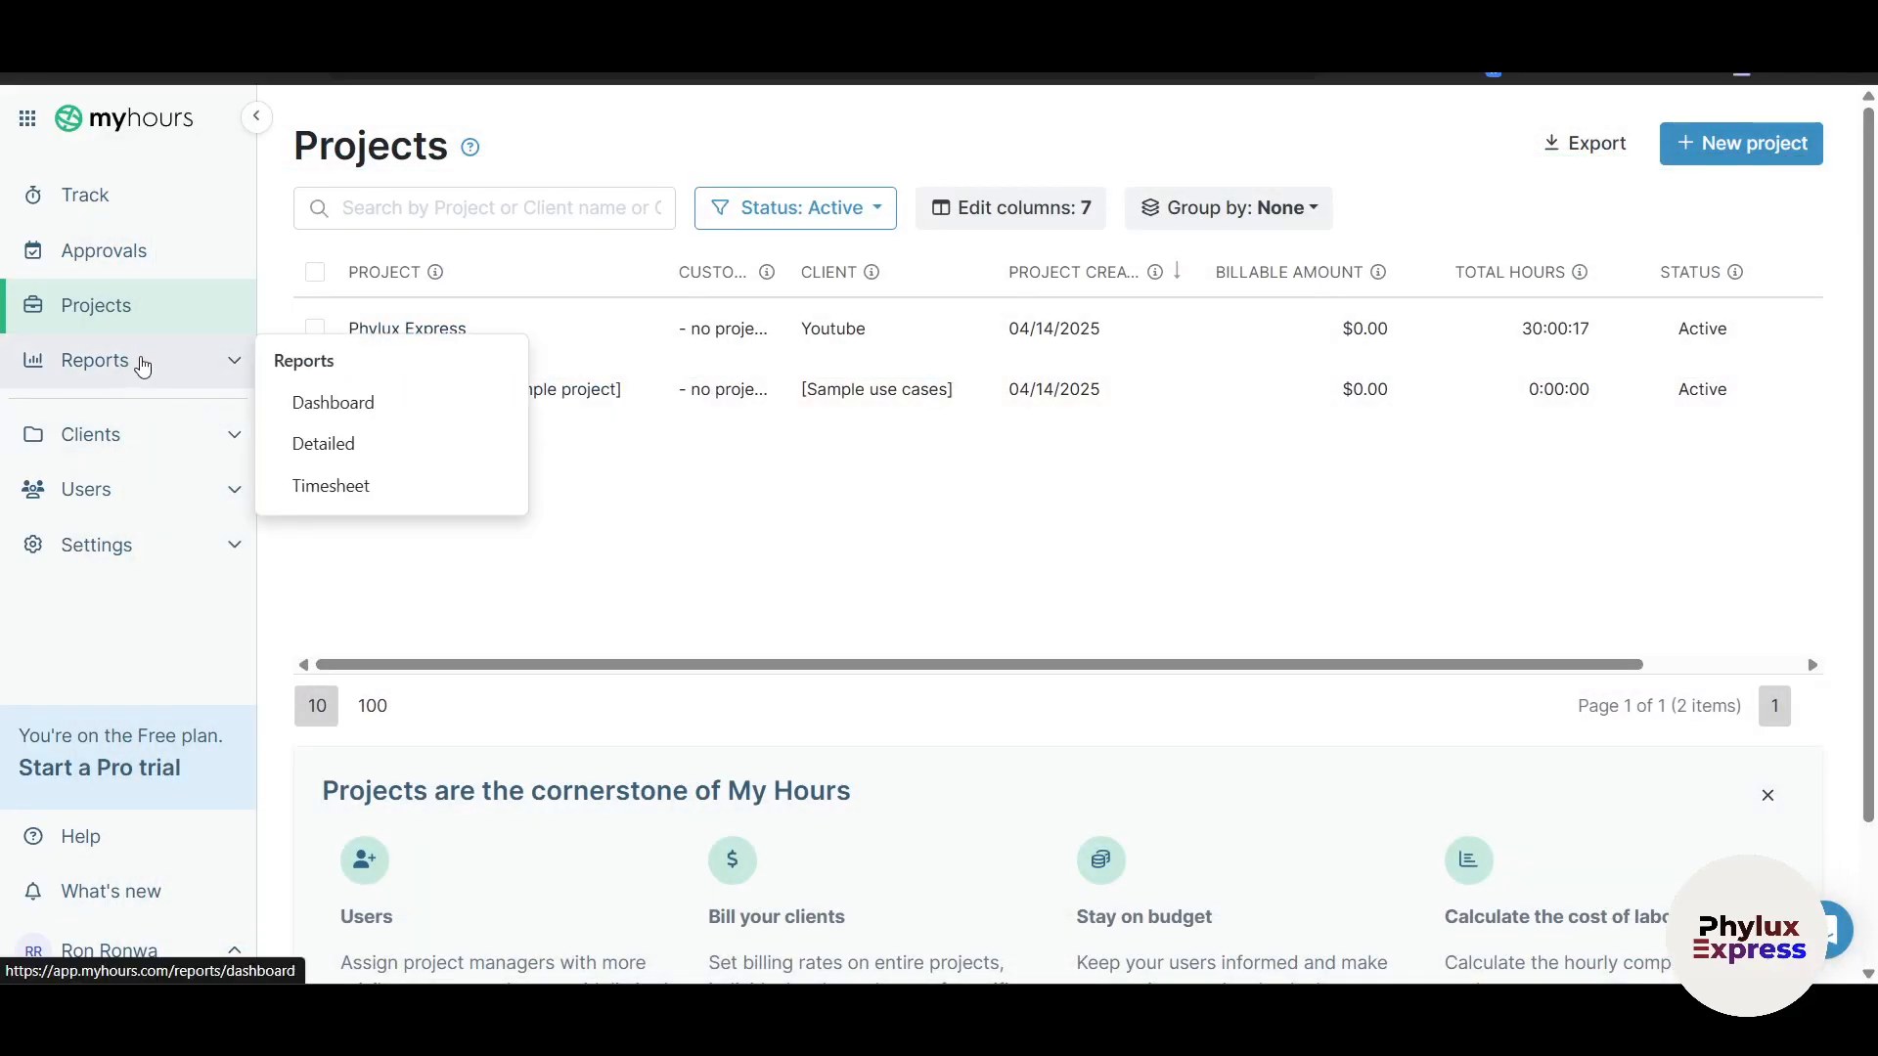
Step: Browse the reports Dashboard, collapsing the Phylux Express row's tasks
click(409, 402)
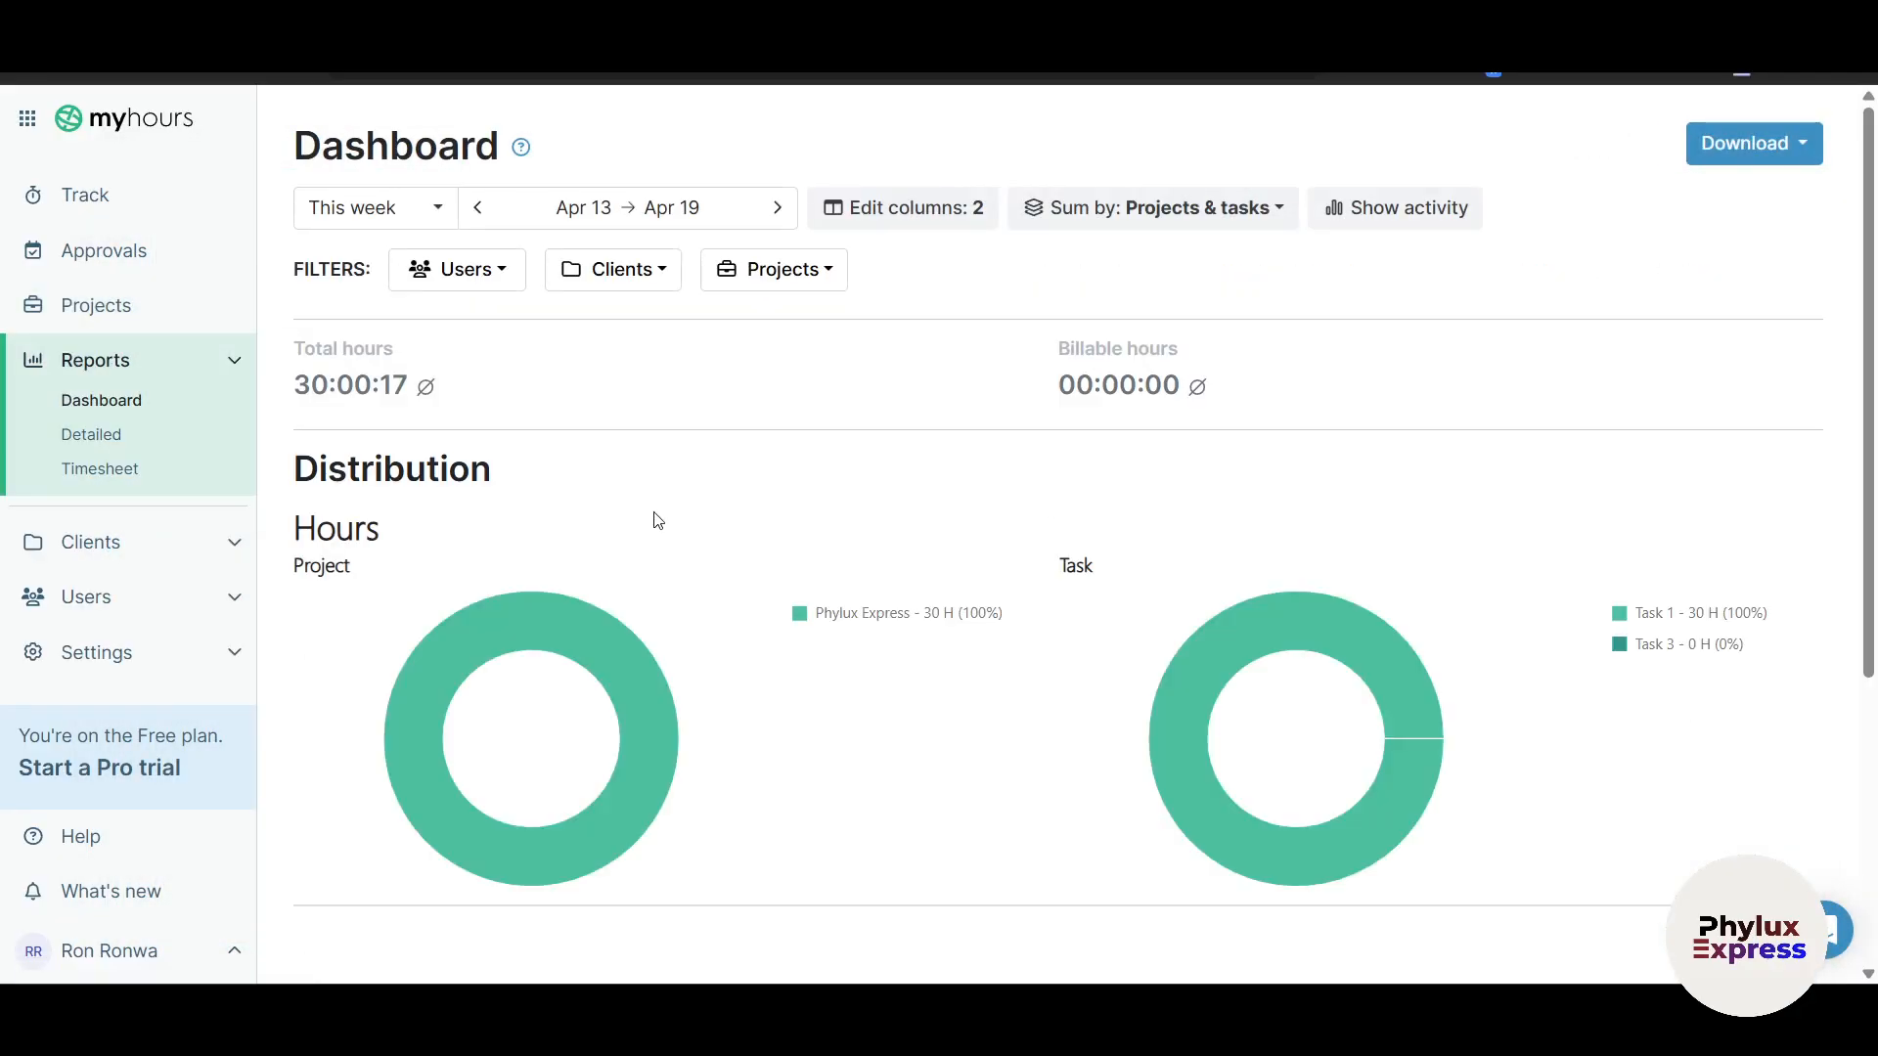
scroll(713, 754, down, 5)
scroll(715, 755, up, 5)
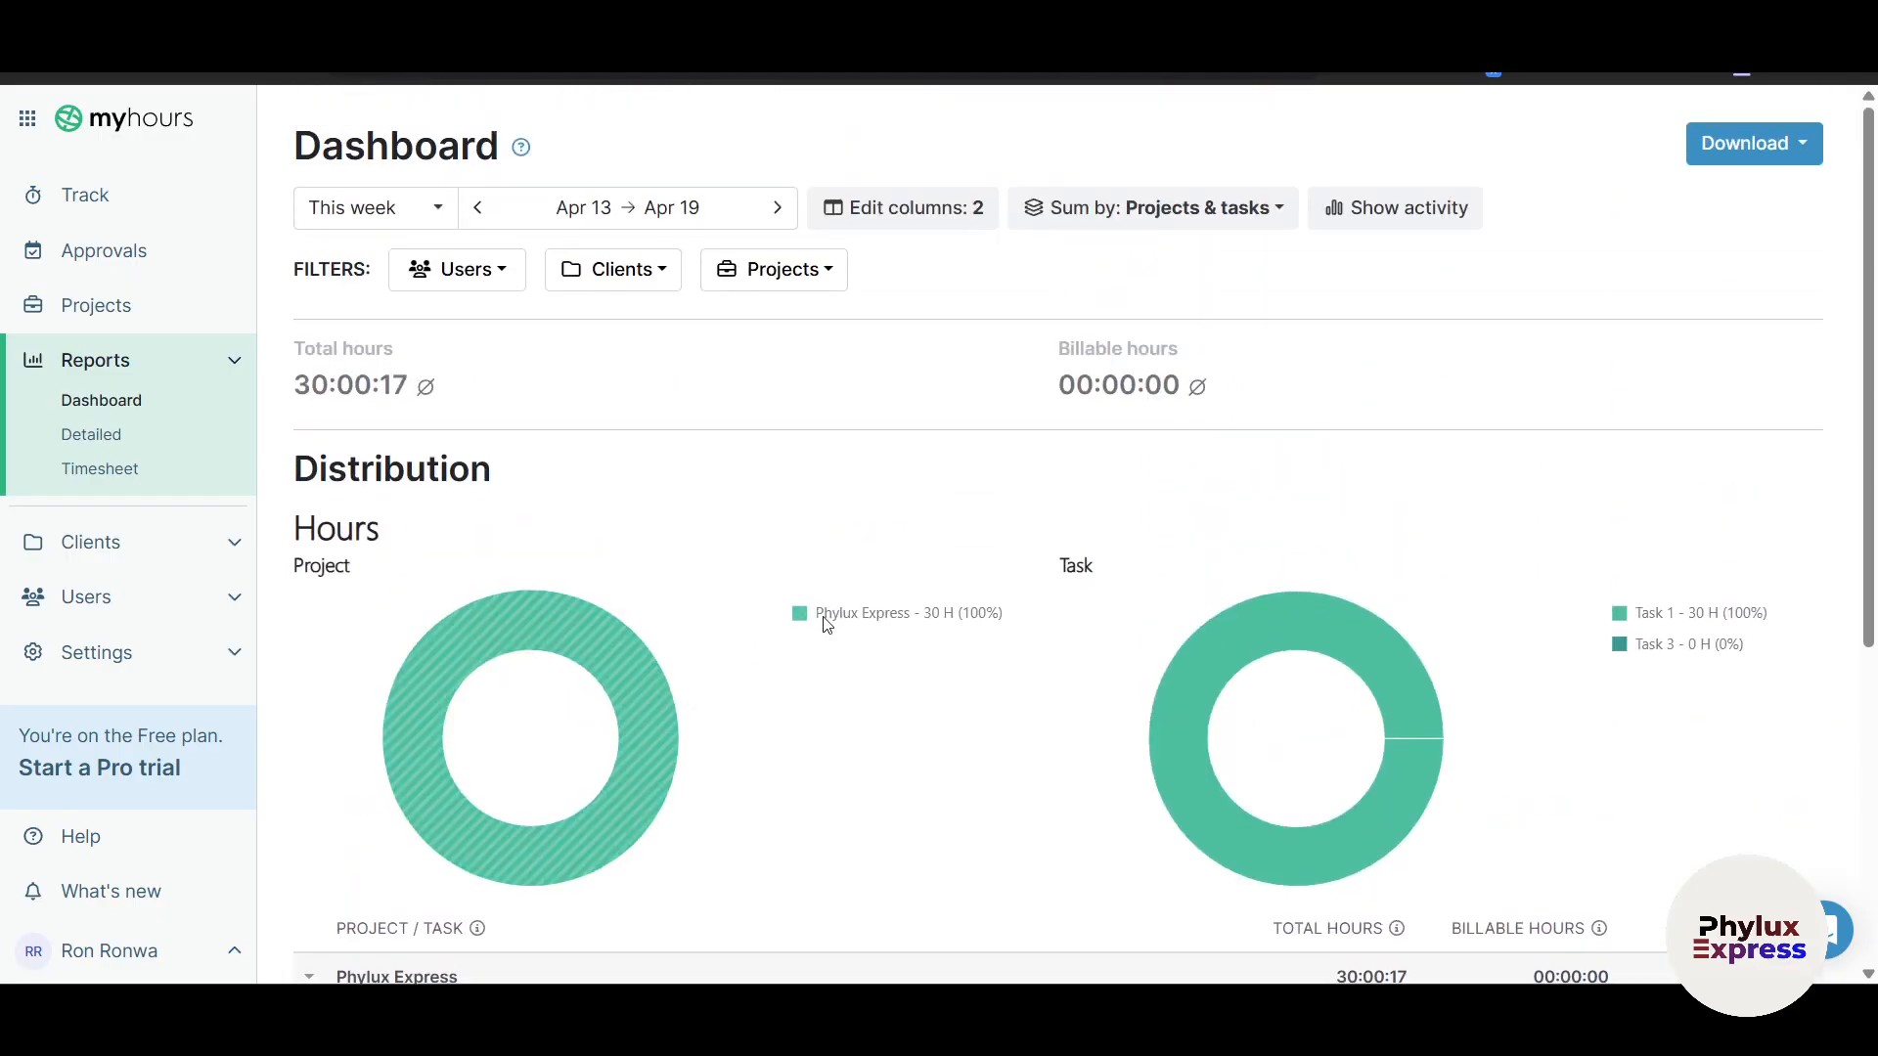
scroll(958, 741, down, 2)
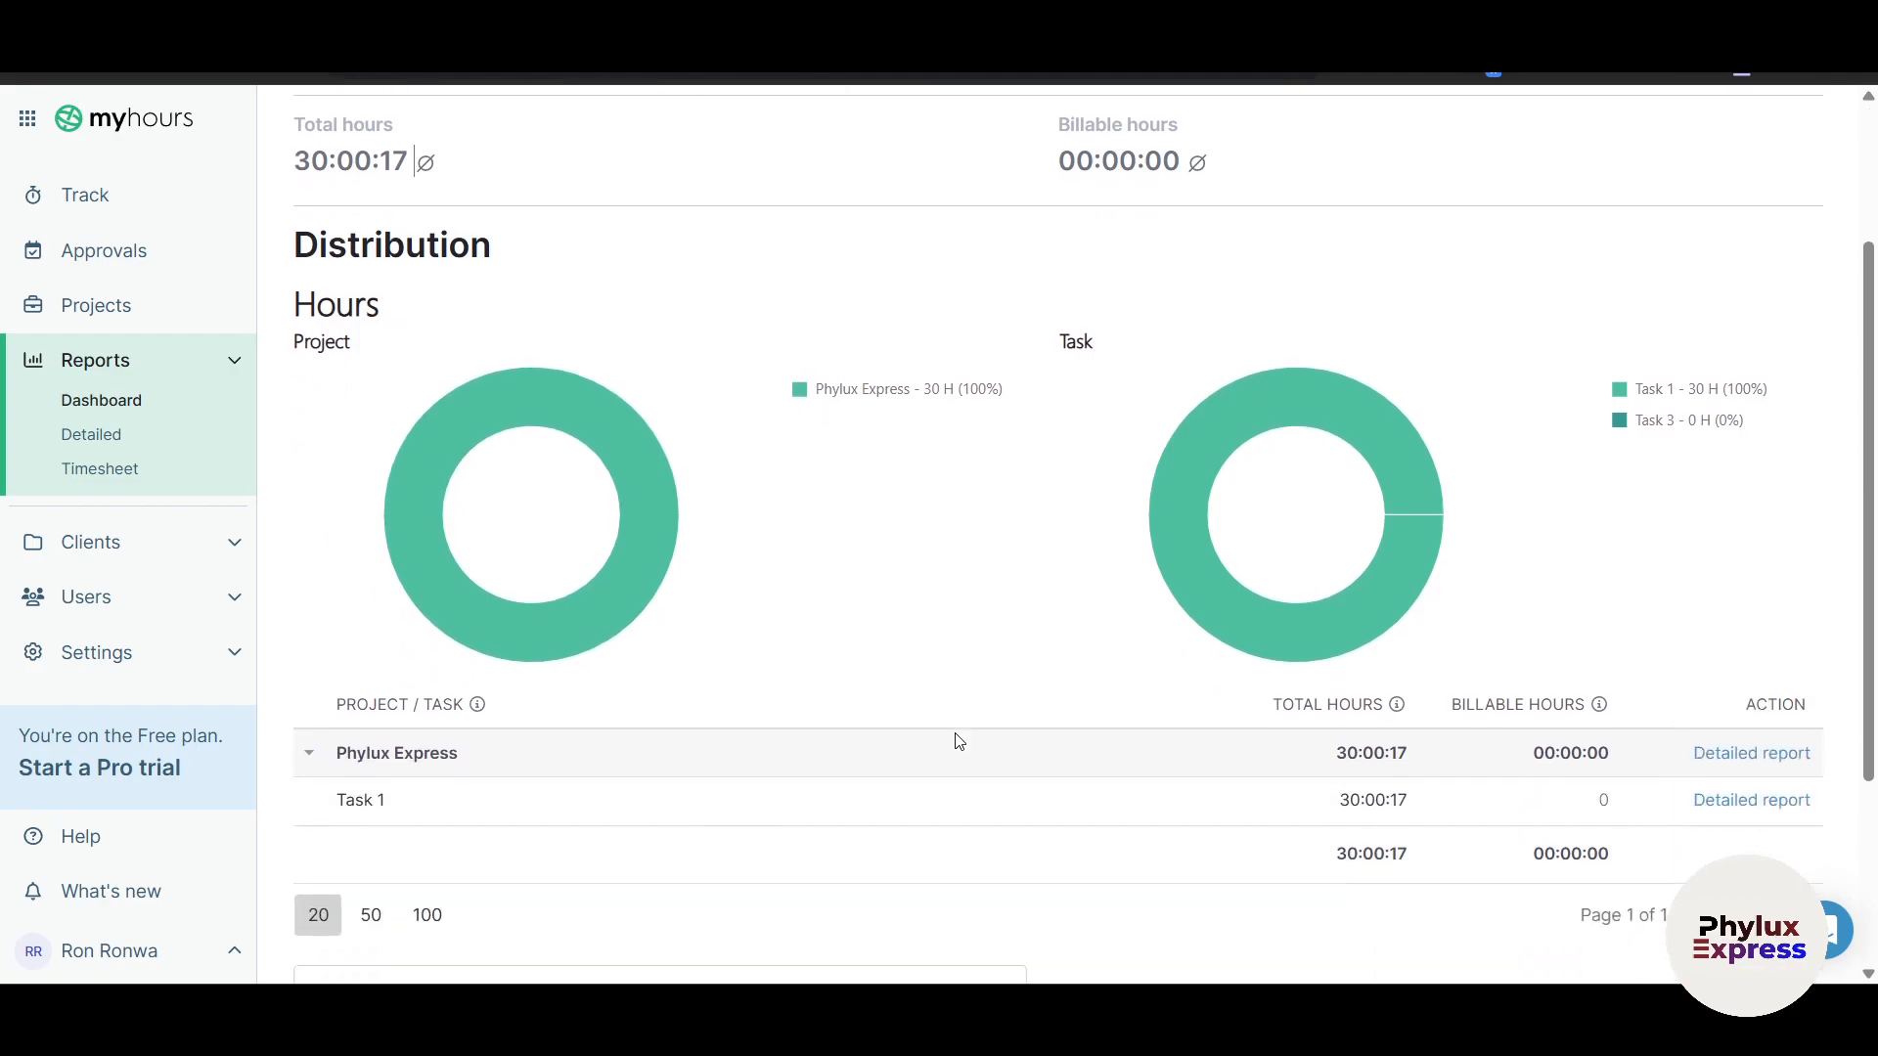
scroll(958, 742, down, 1)
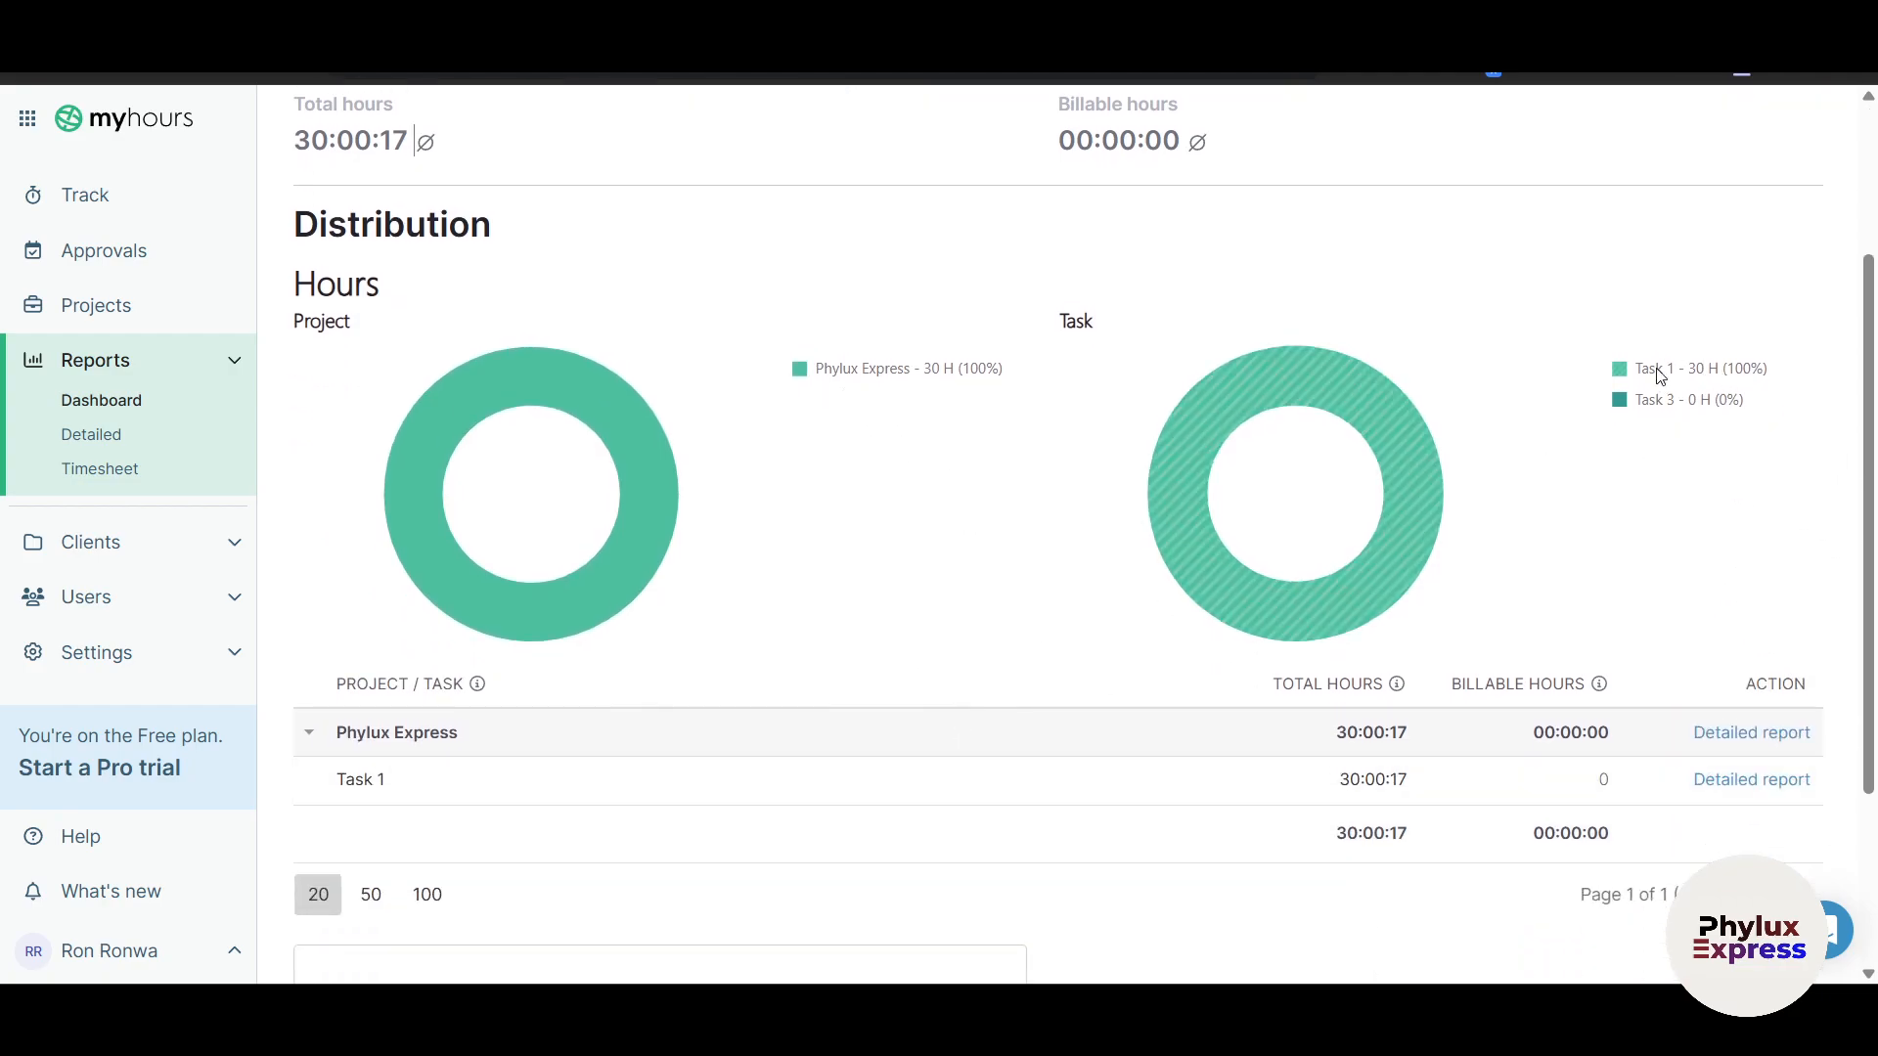
scroll(759, 792, down, 3)
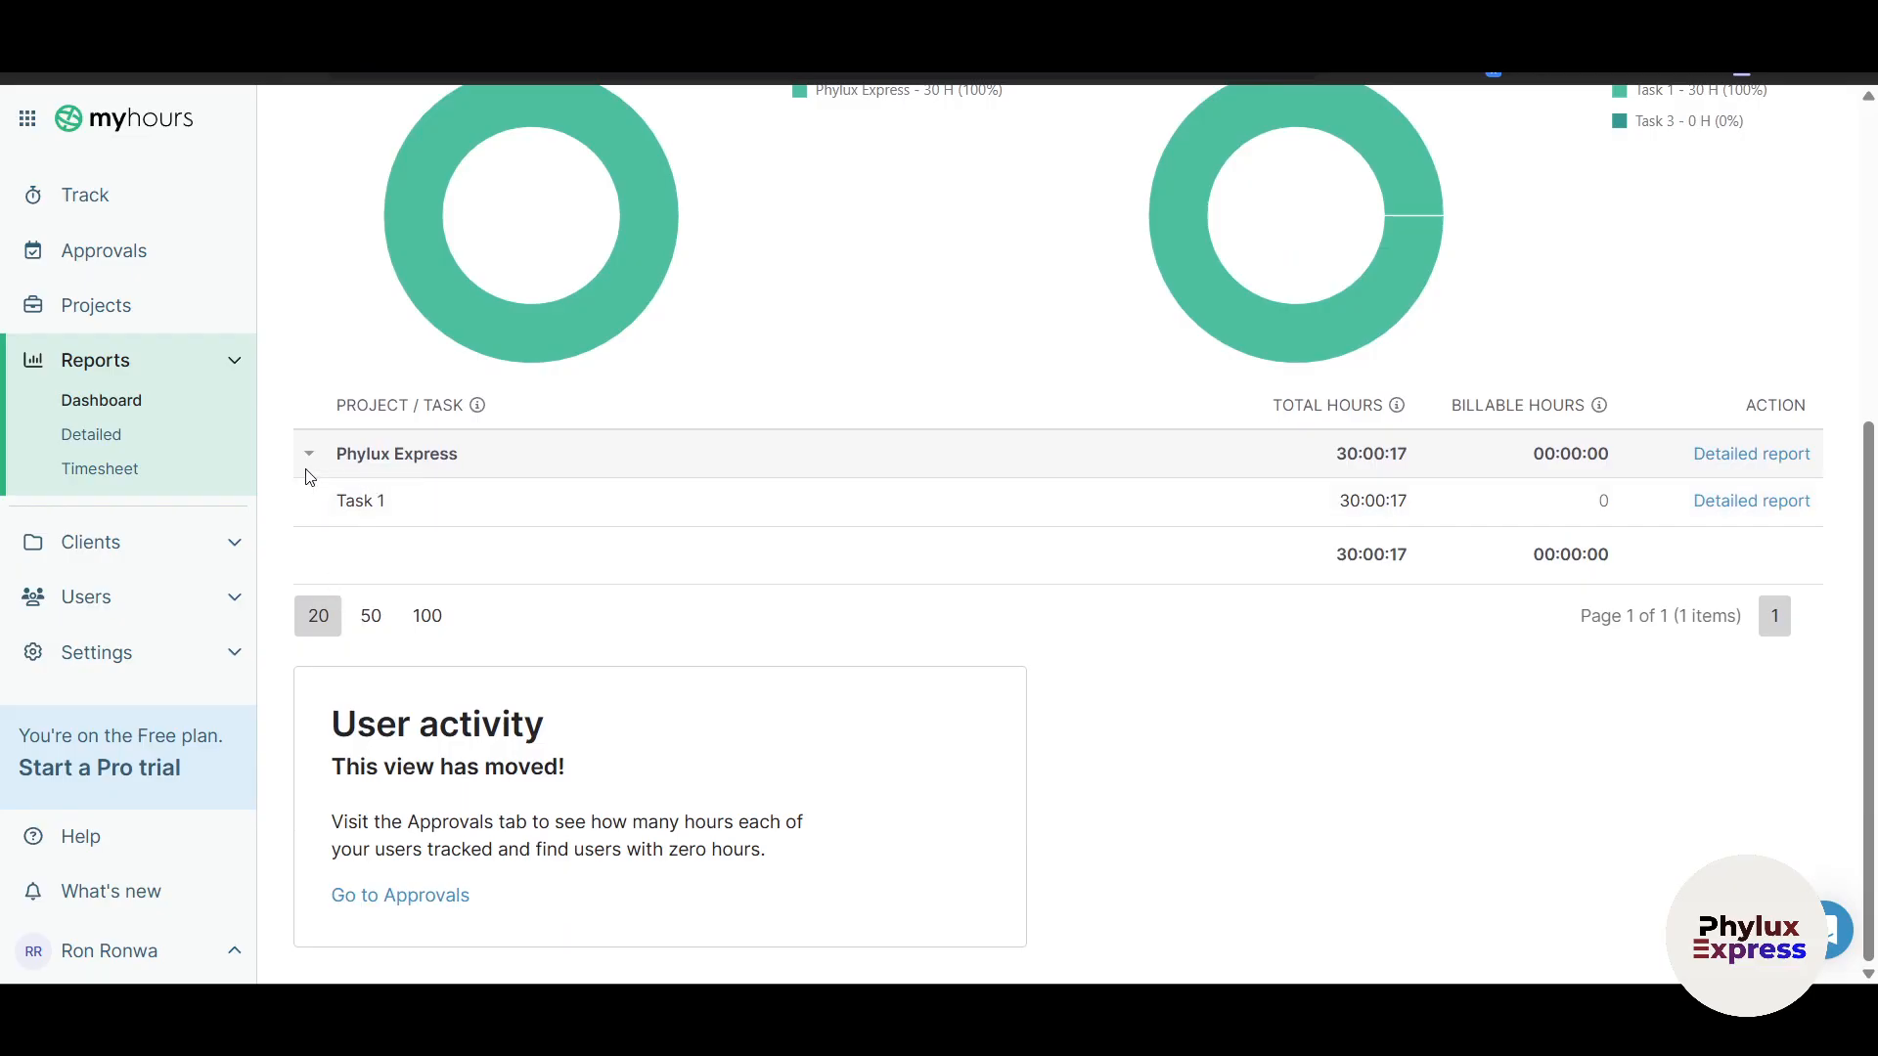
click(311, 455)
scroll(332, 642, up, 2)
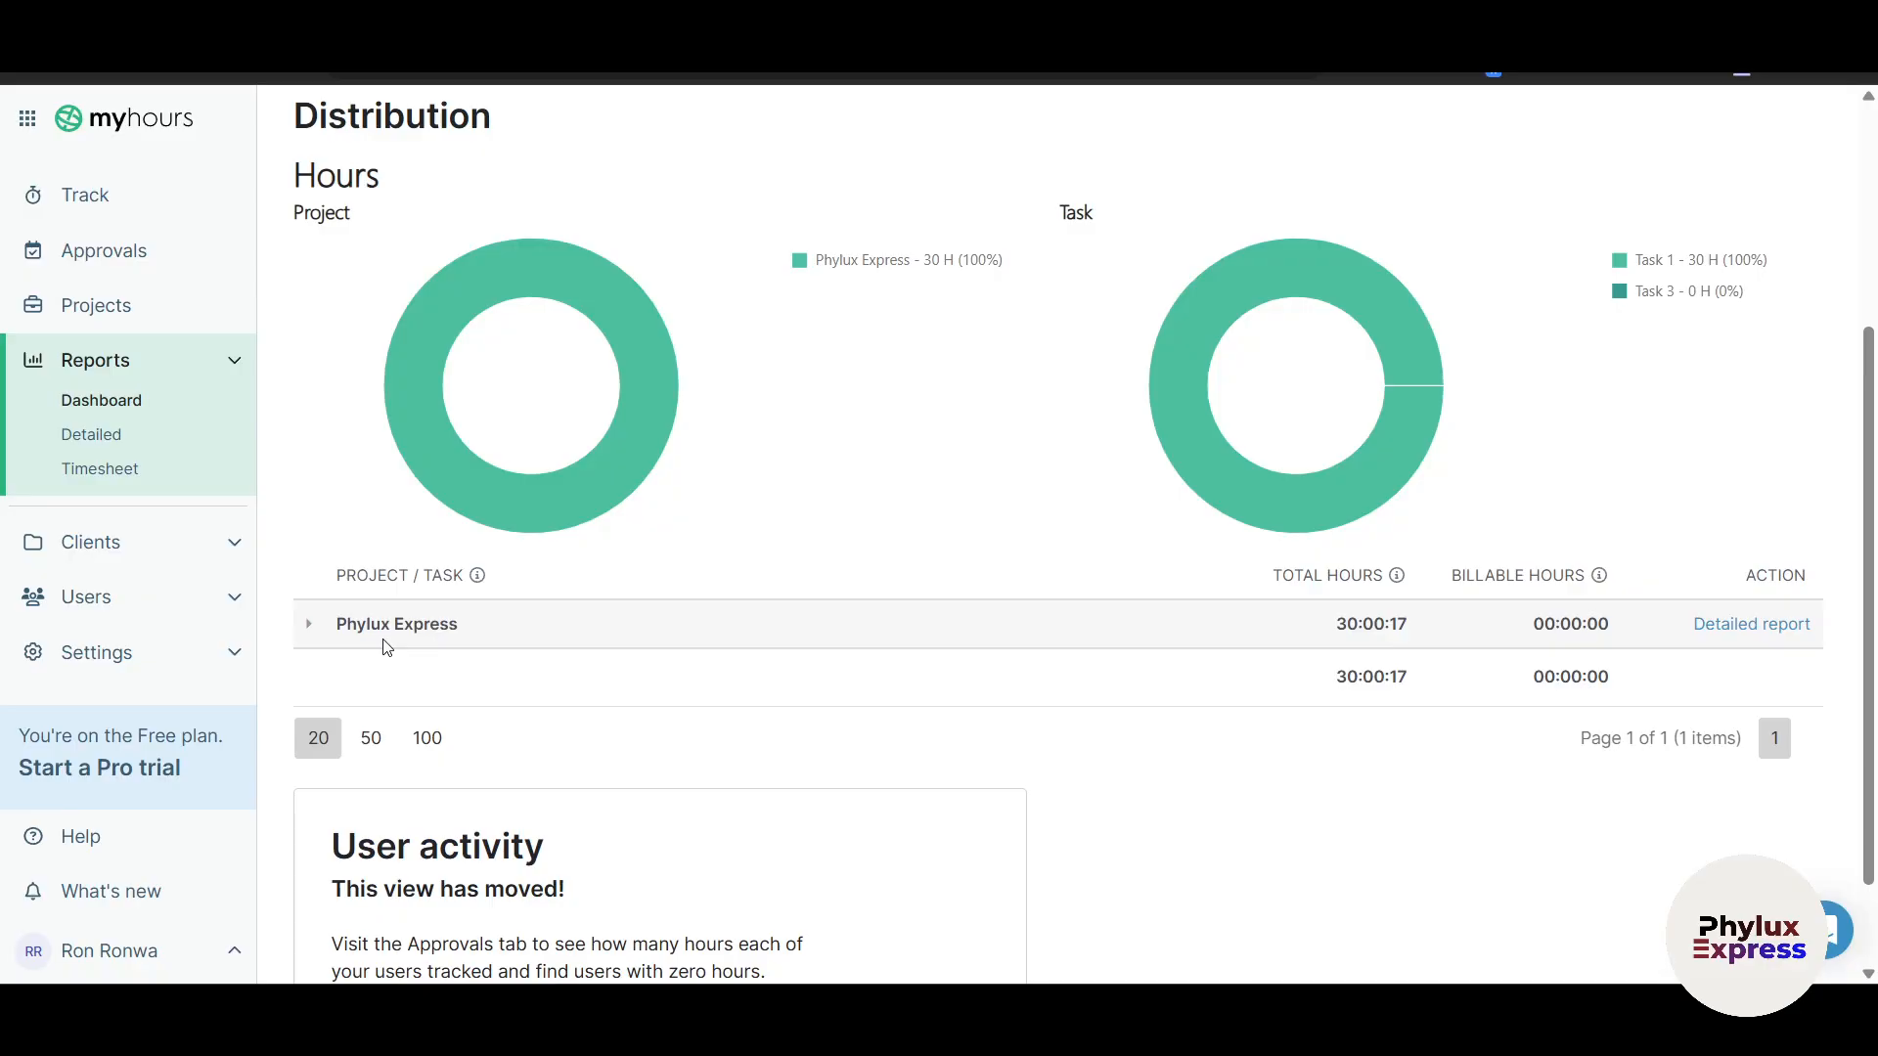
Step: Review the Phylux Express and general Detailed reports, then the Apr 13–19 Timesheet
click(1755, 624)
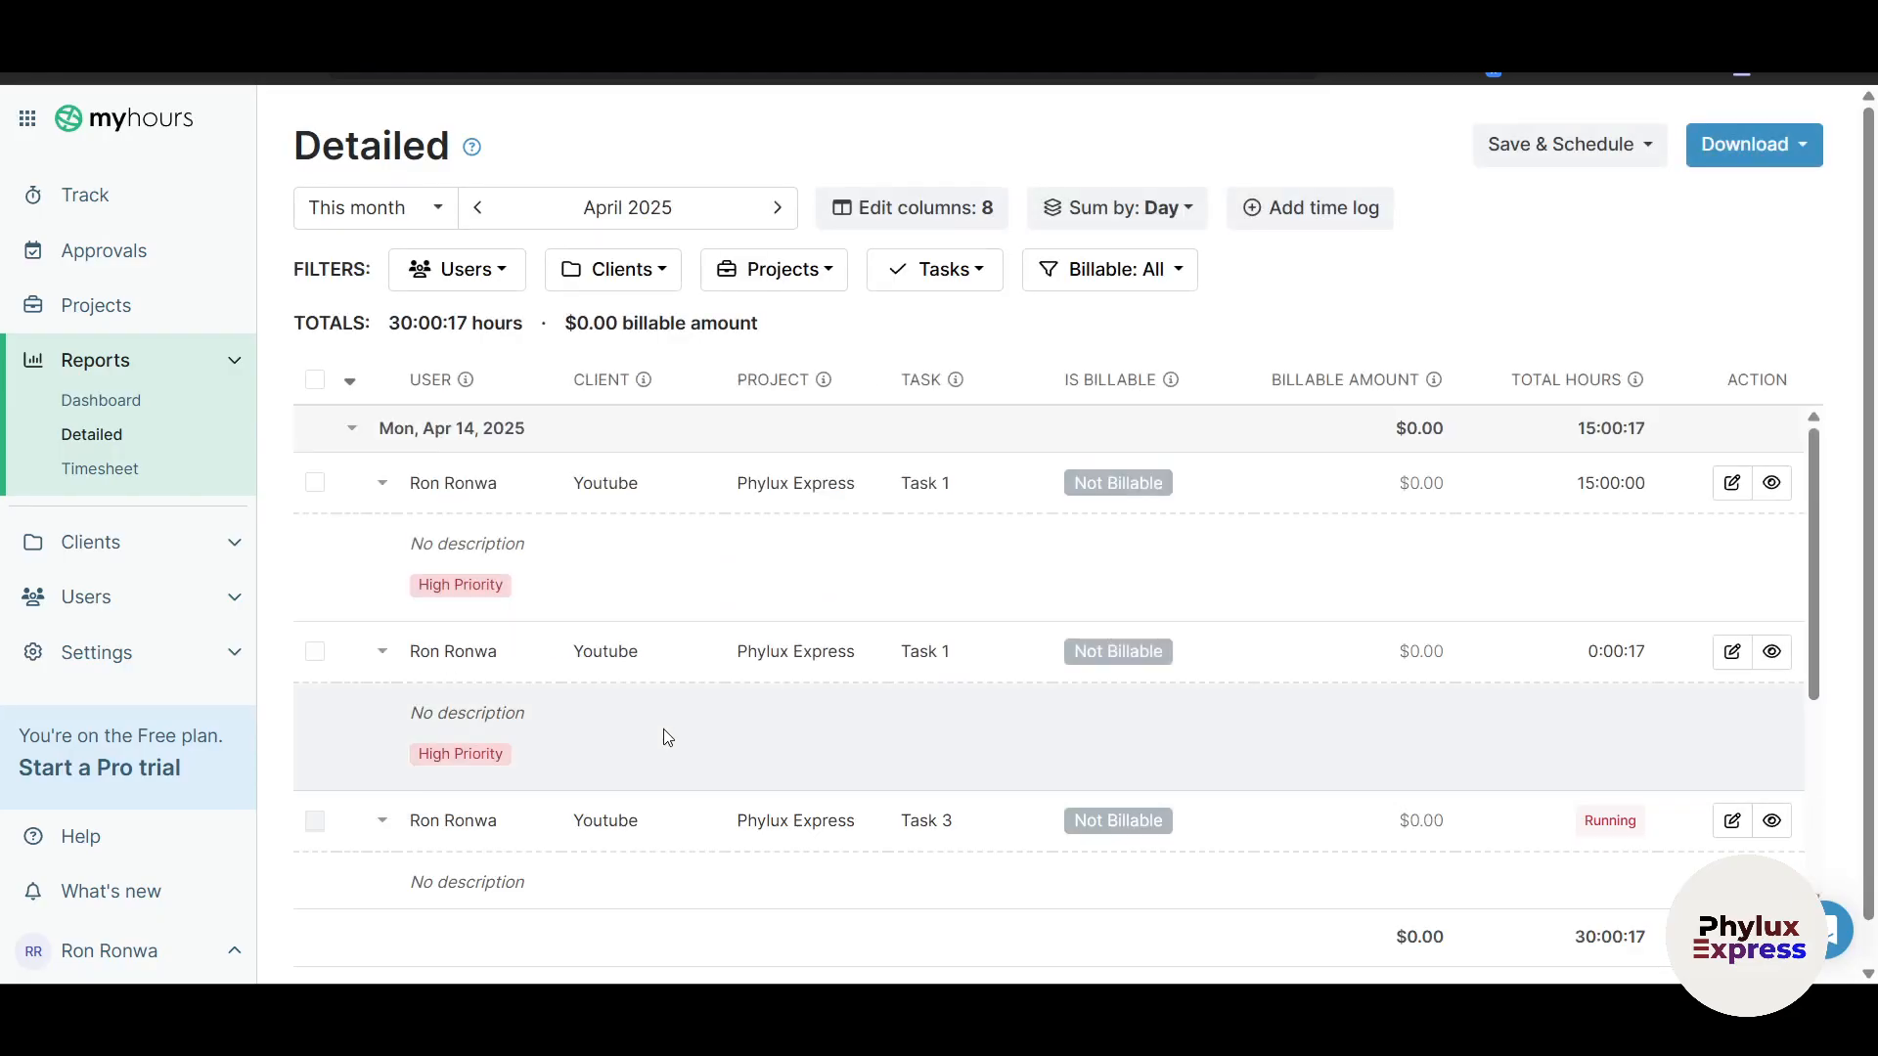
scroll(783, 683, down, 2)
scroll(785, 683, up, 1)
click(735, 24)
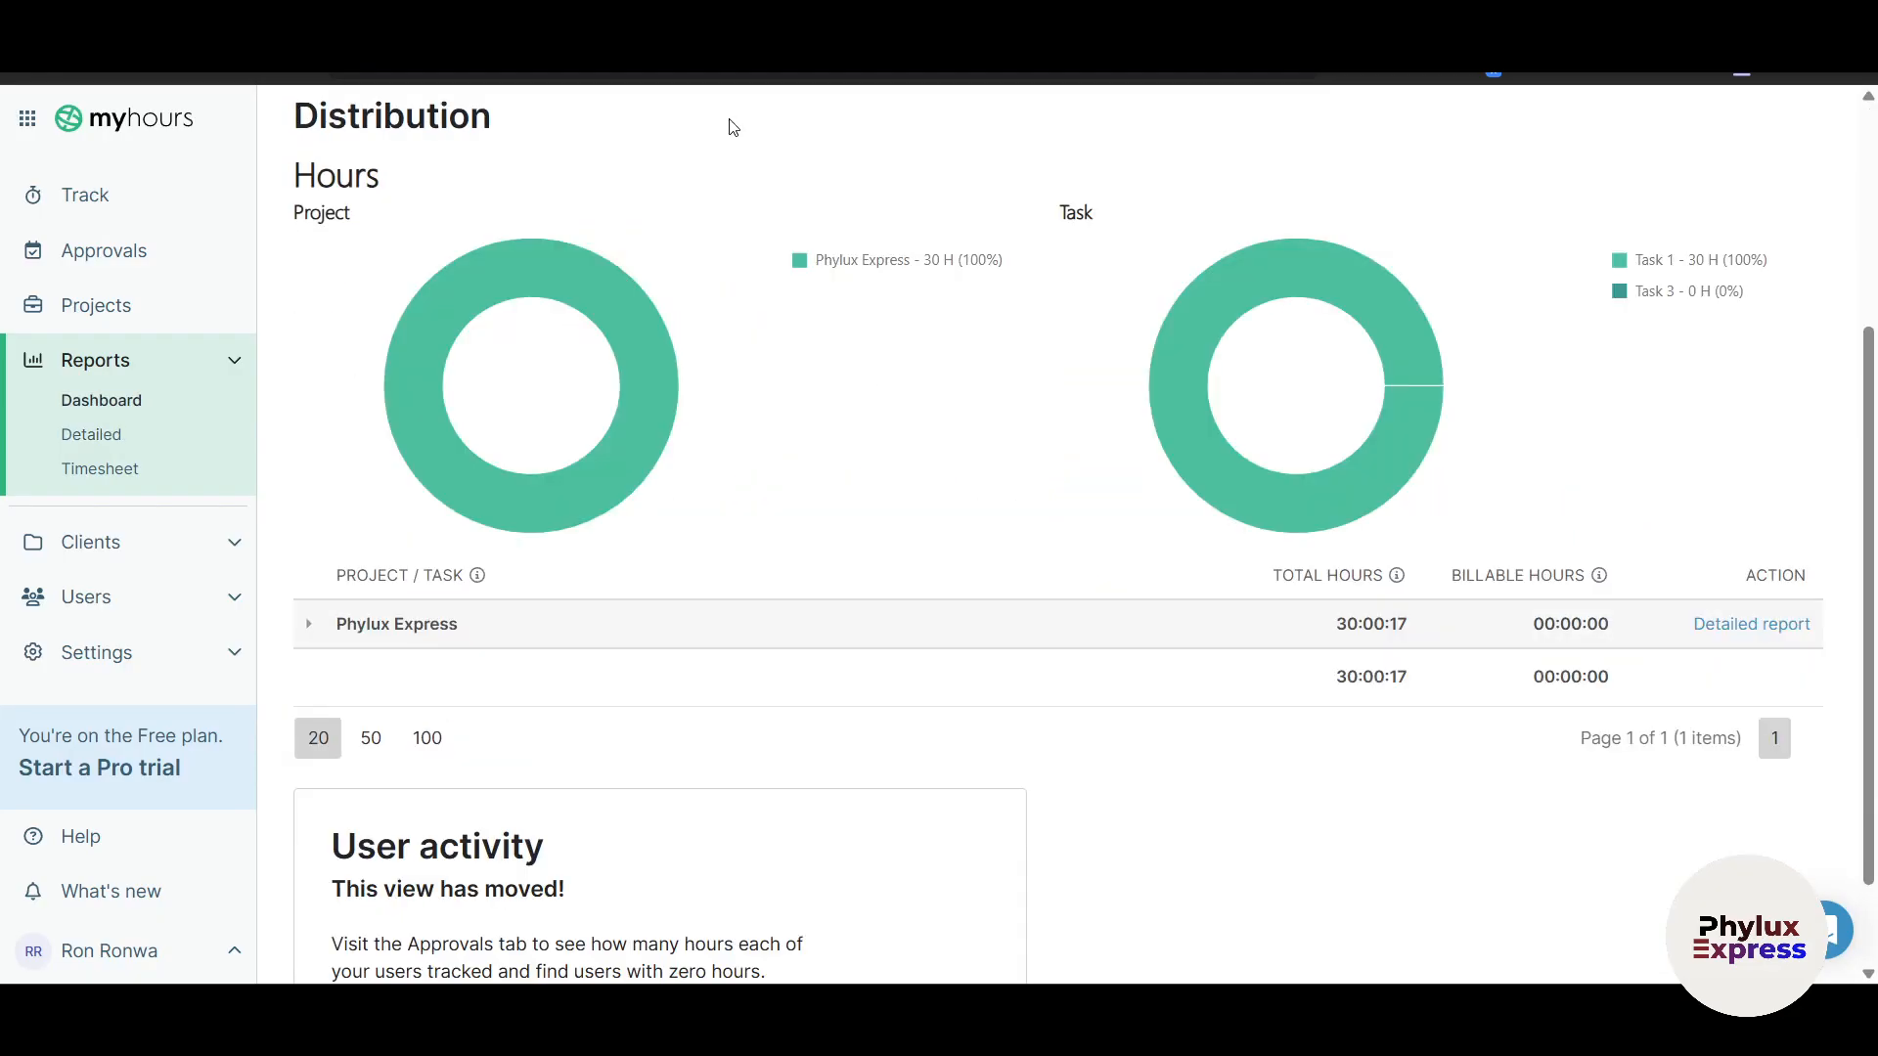
click(98, 442)
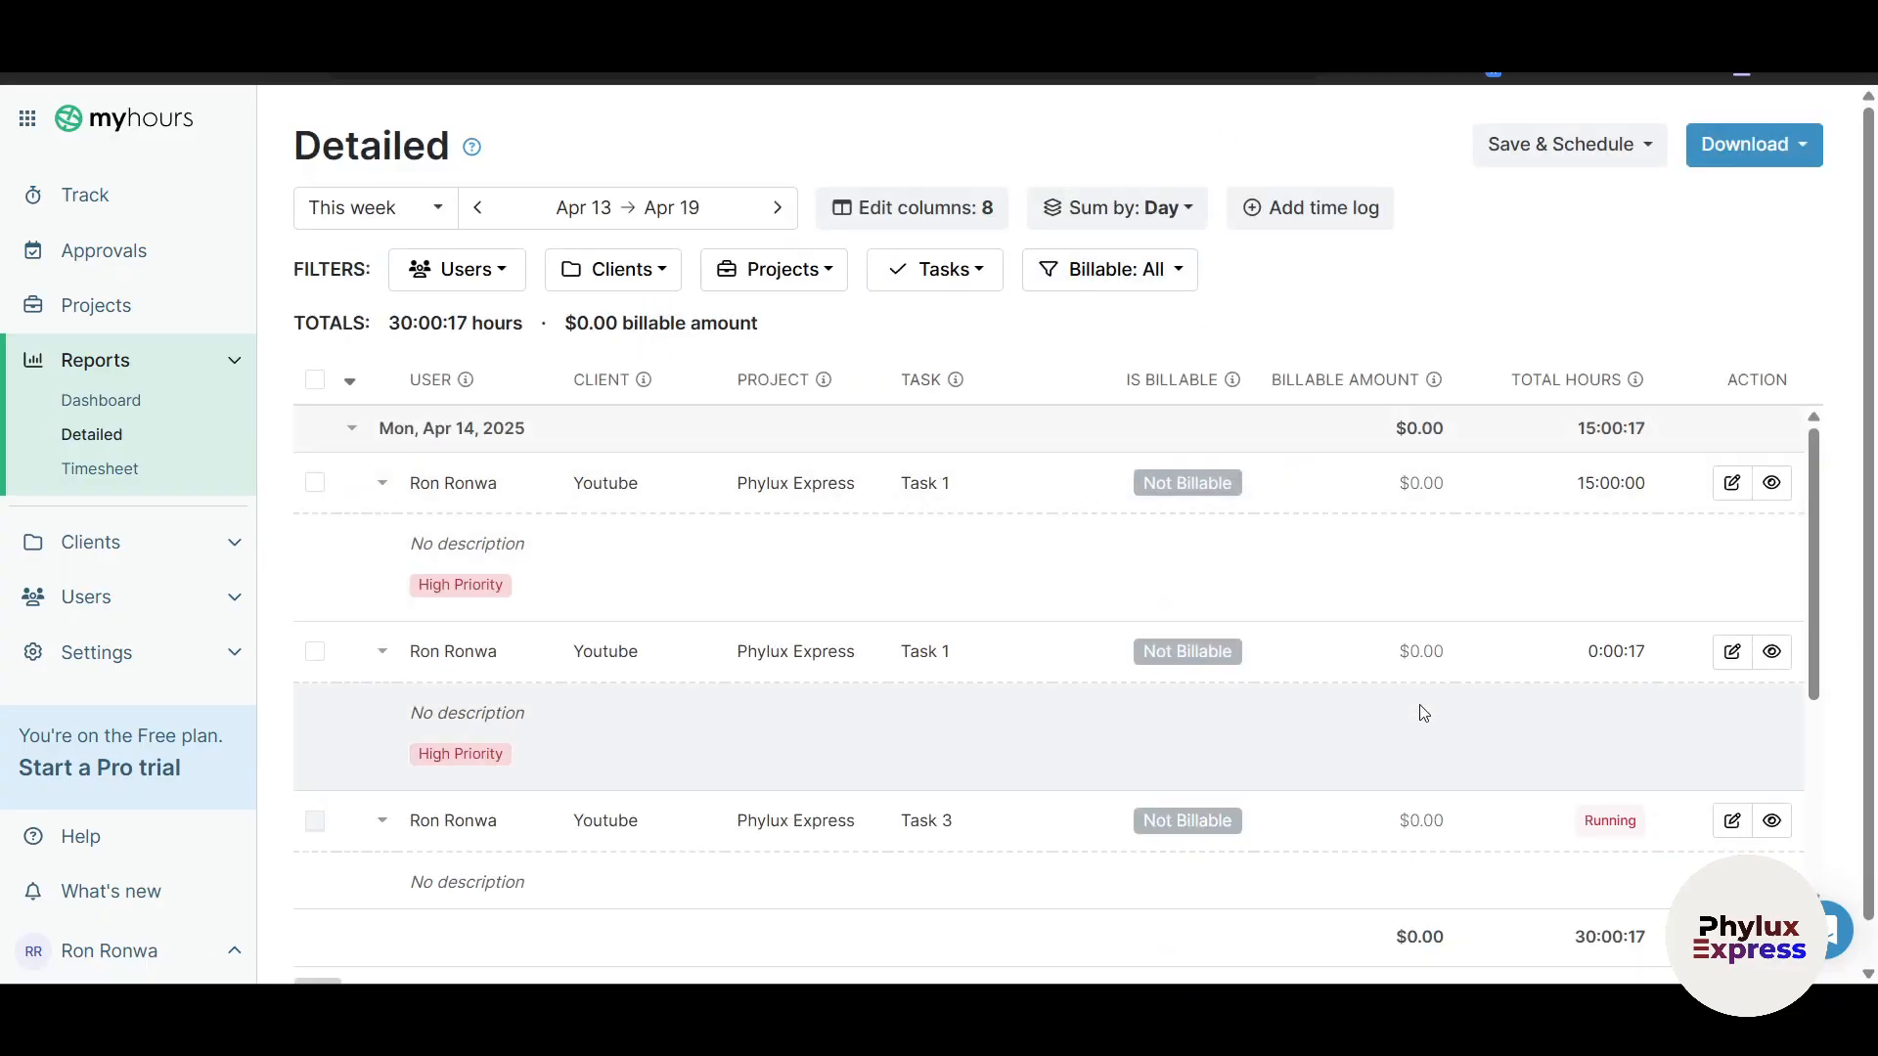
scroll(1432, 738, down, 3)
scroll(1446, 745, up, 2)
scroll(1446, 745, up, 1)
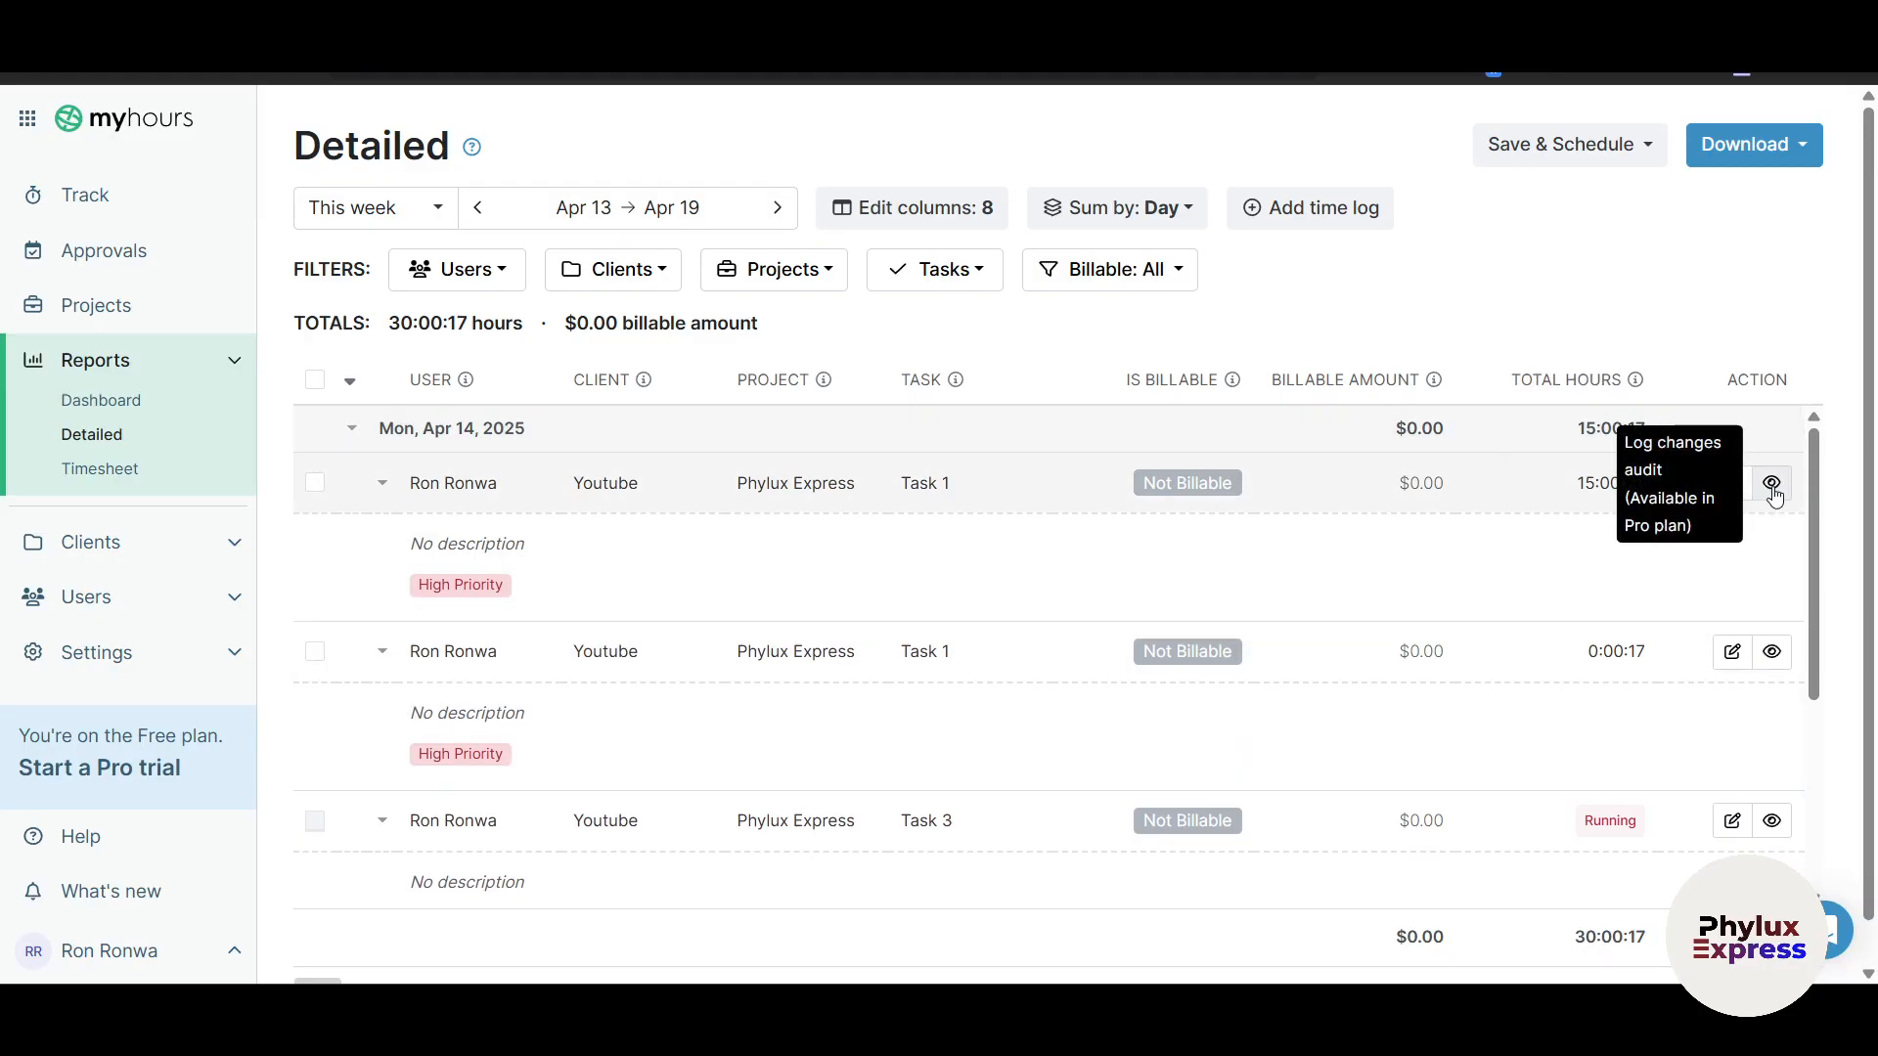
scroll(495, 637, down, 3)
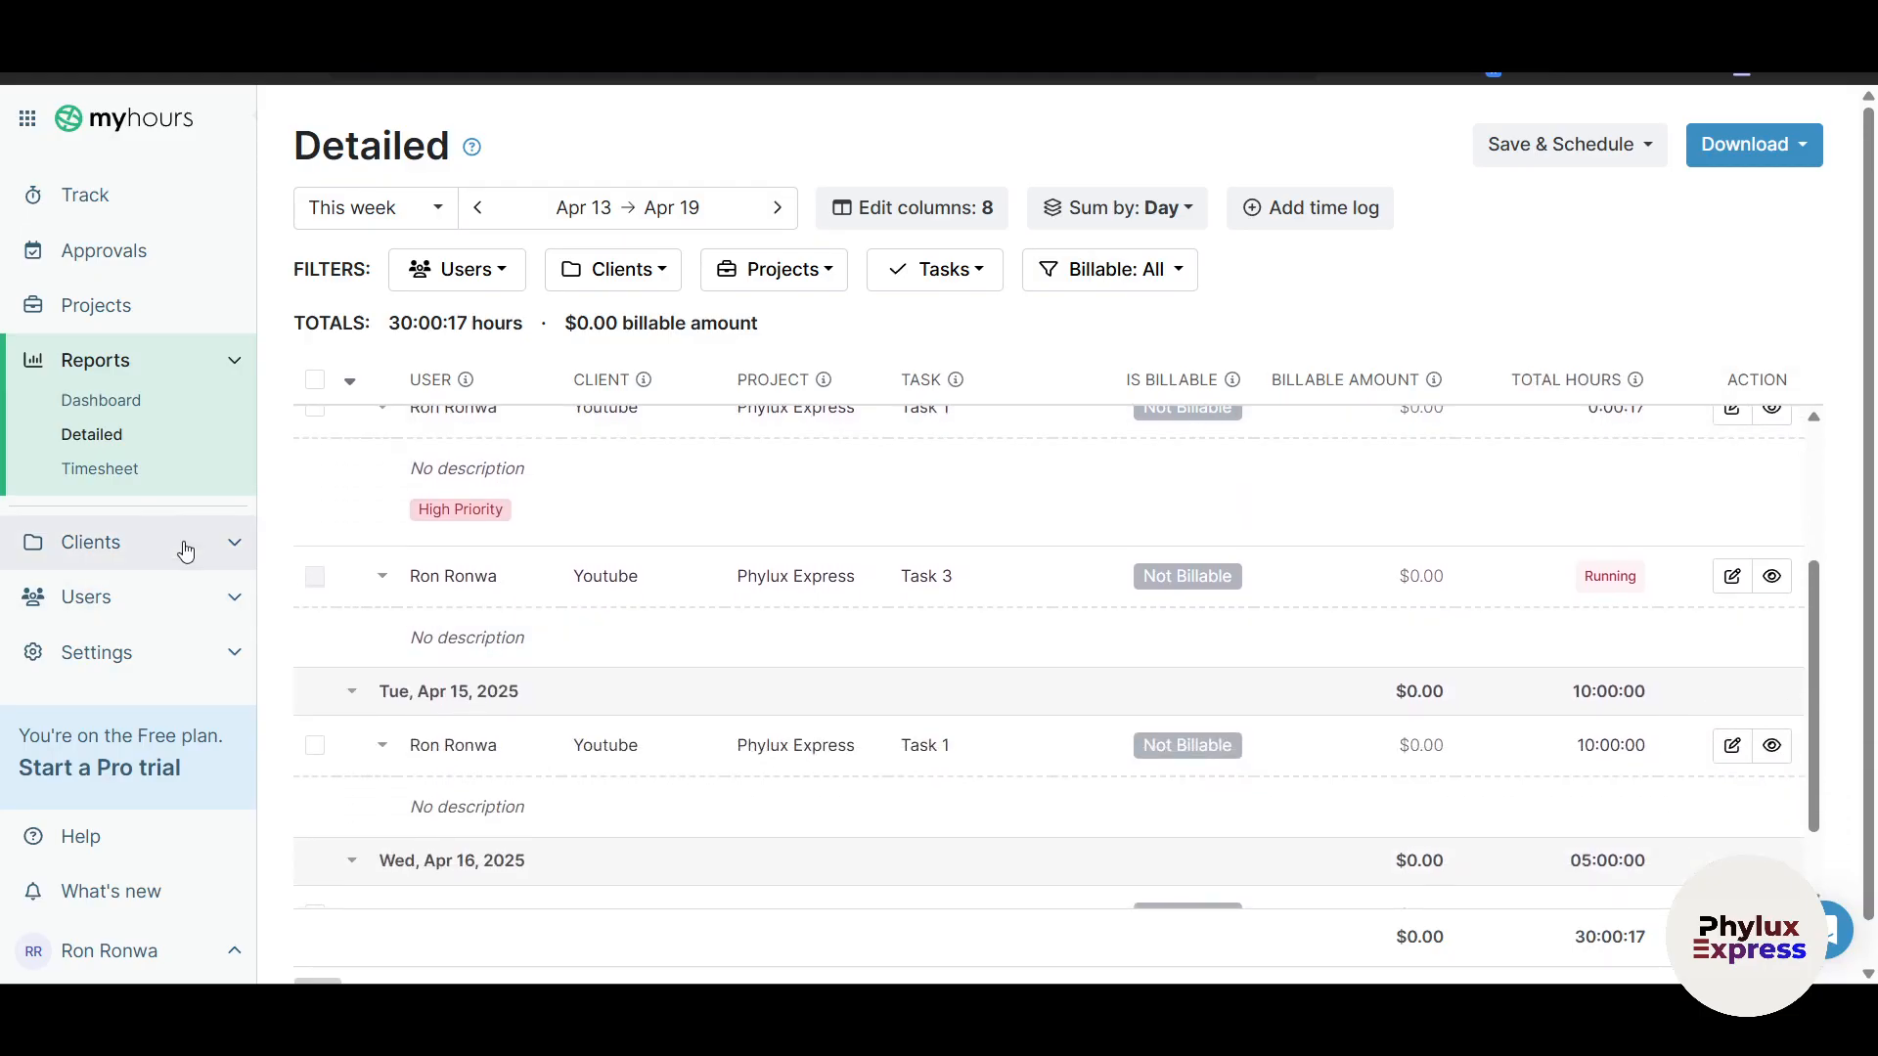
click(132, 478)
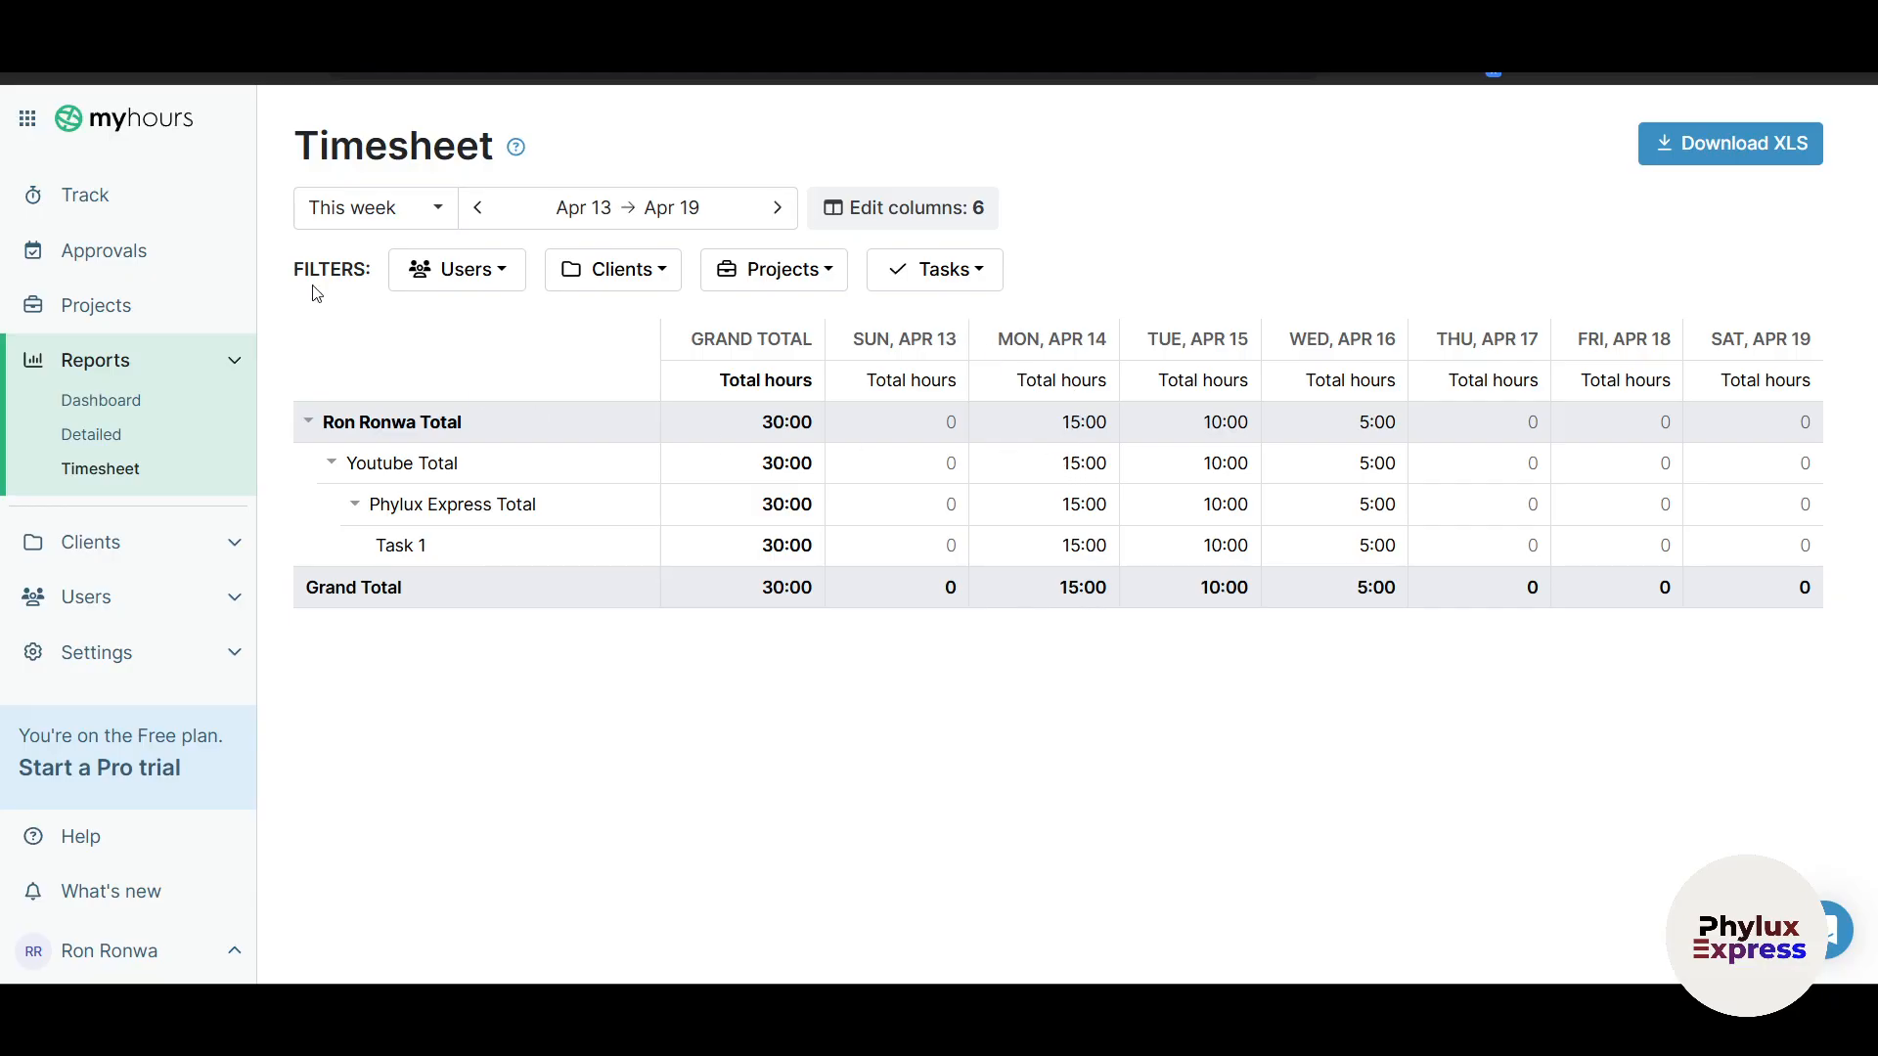
Step: Open the Clients list, check the Youtube client's actions, and cancel a new client form
click(151, 541)
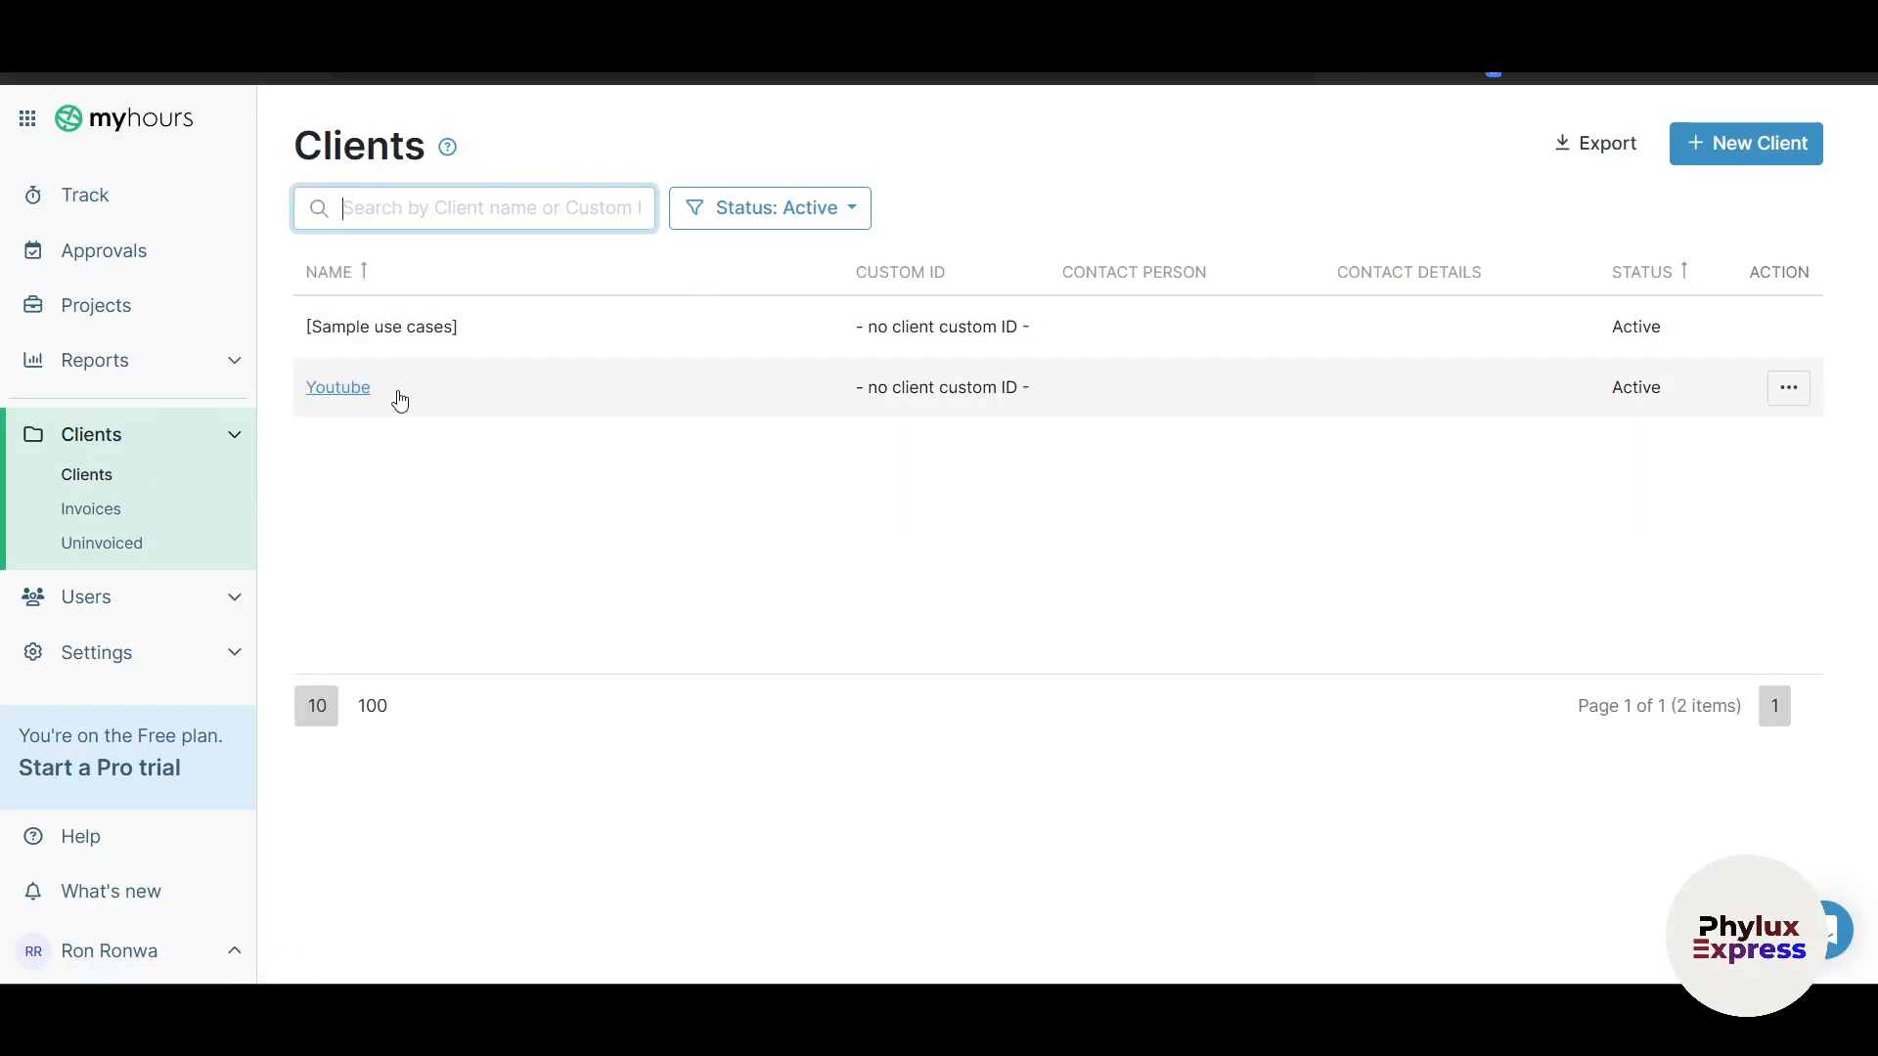
click(1795, 389)
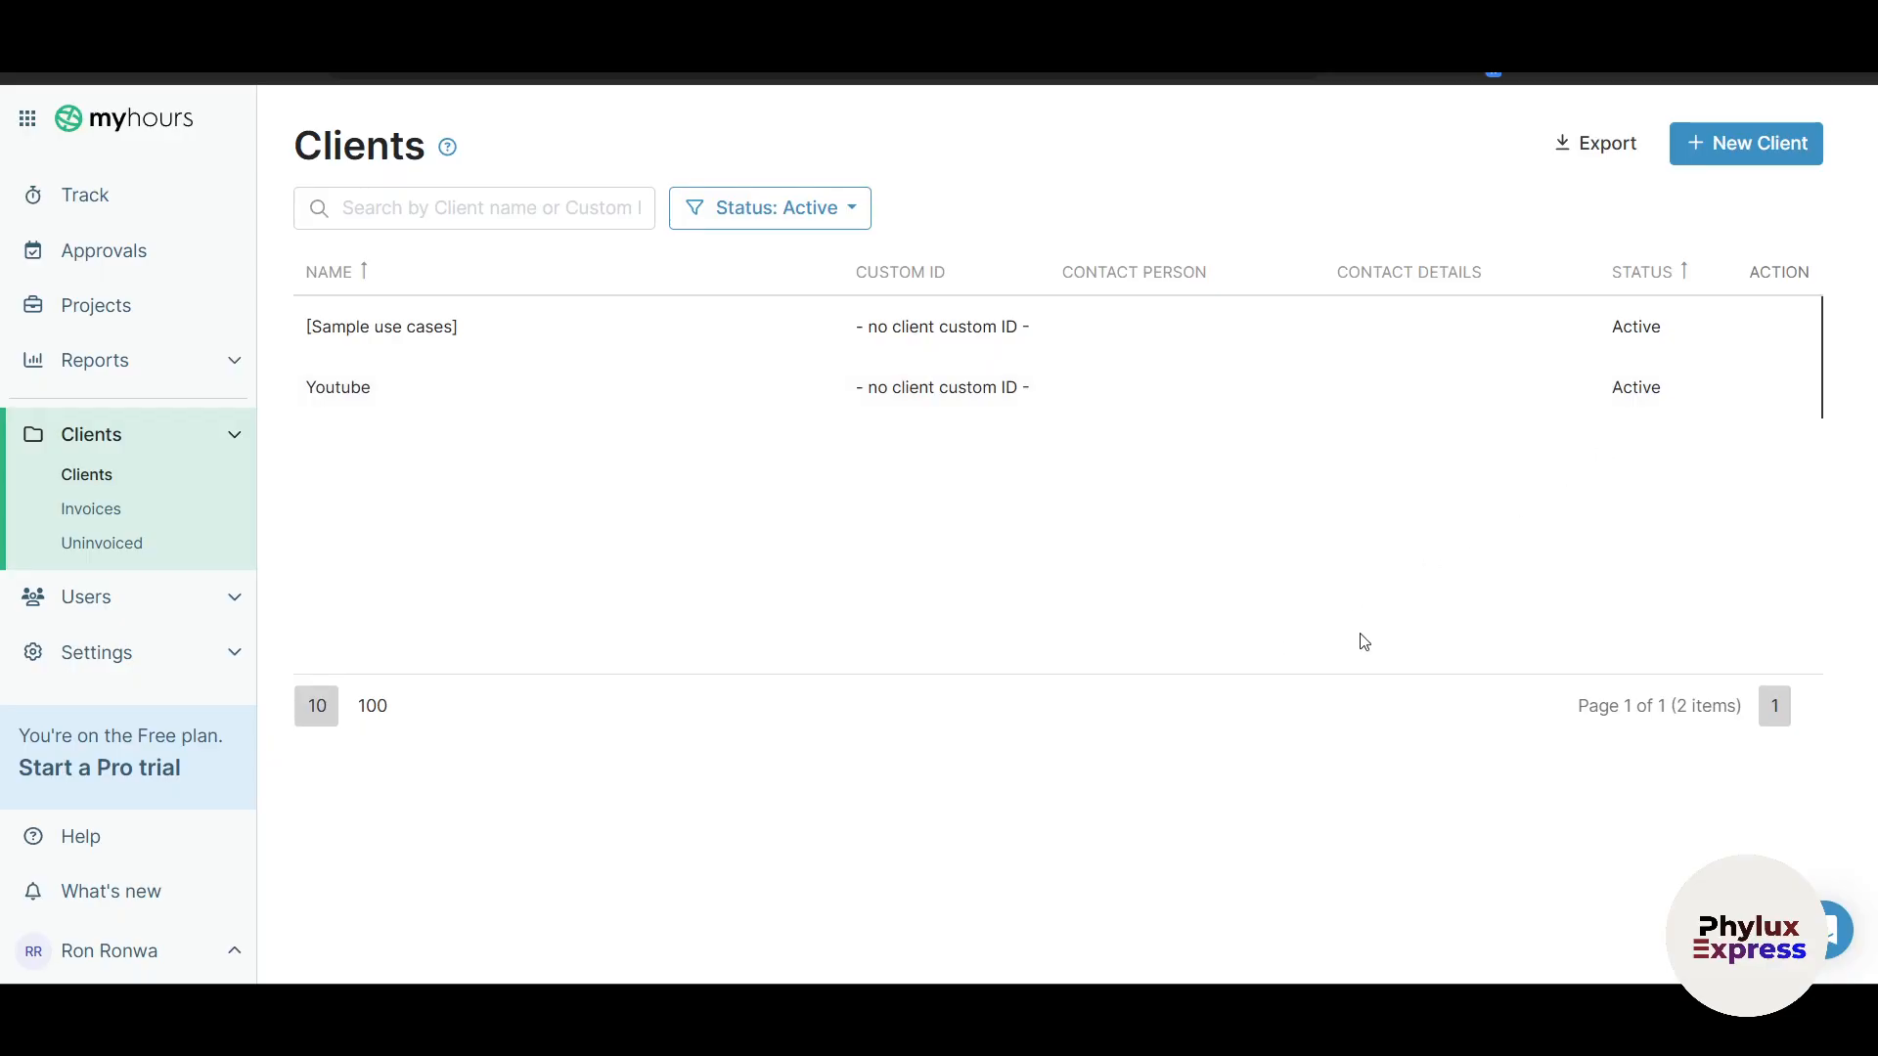
click(1750, 170)
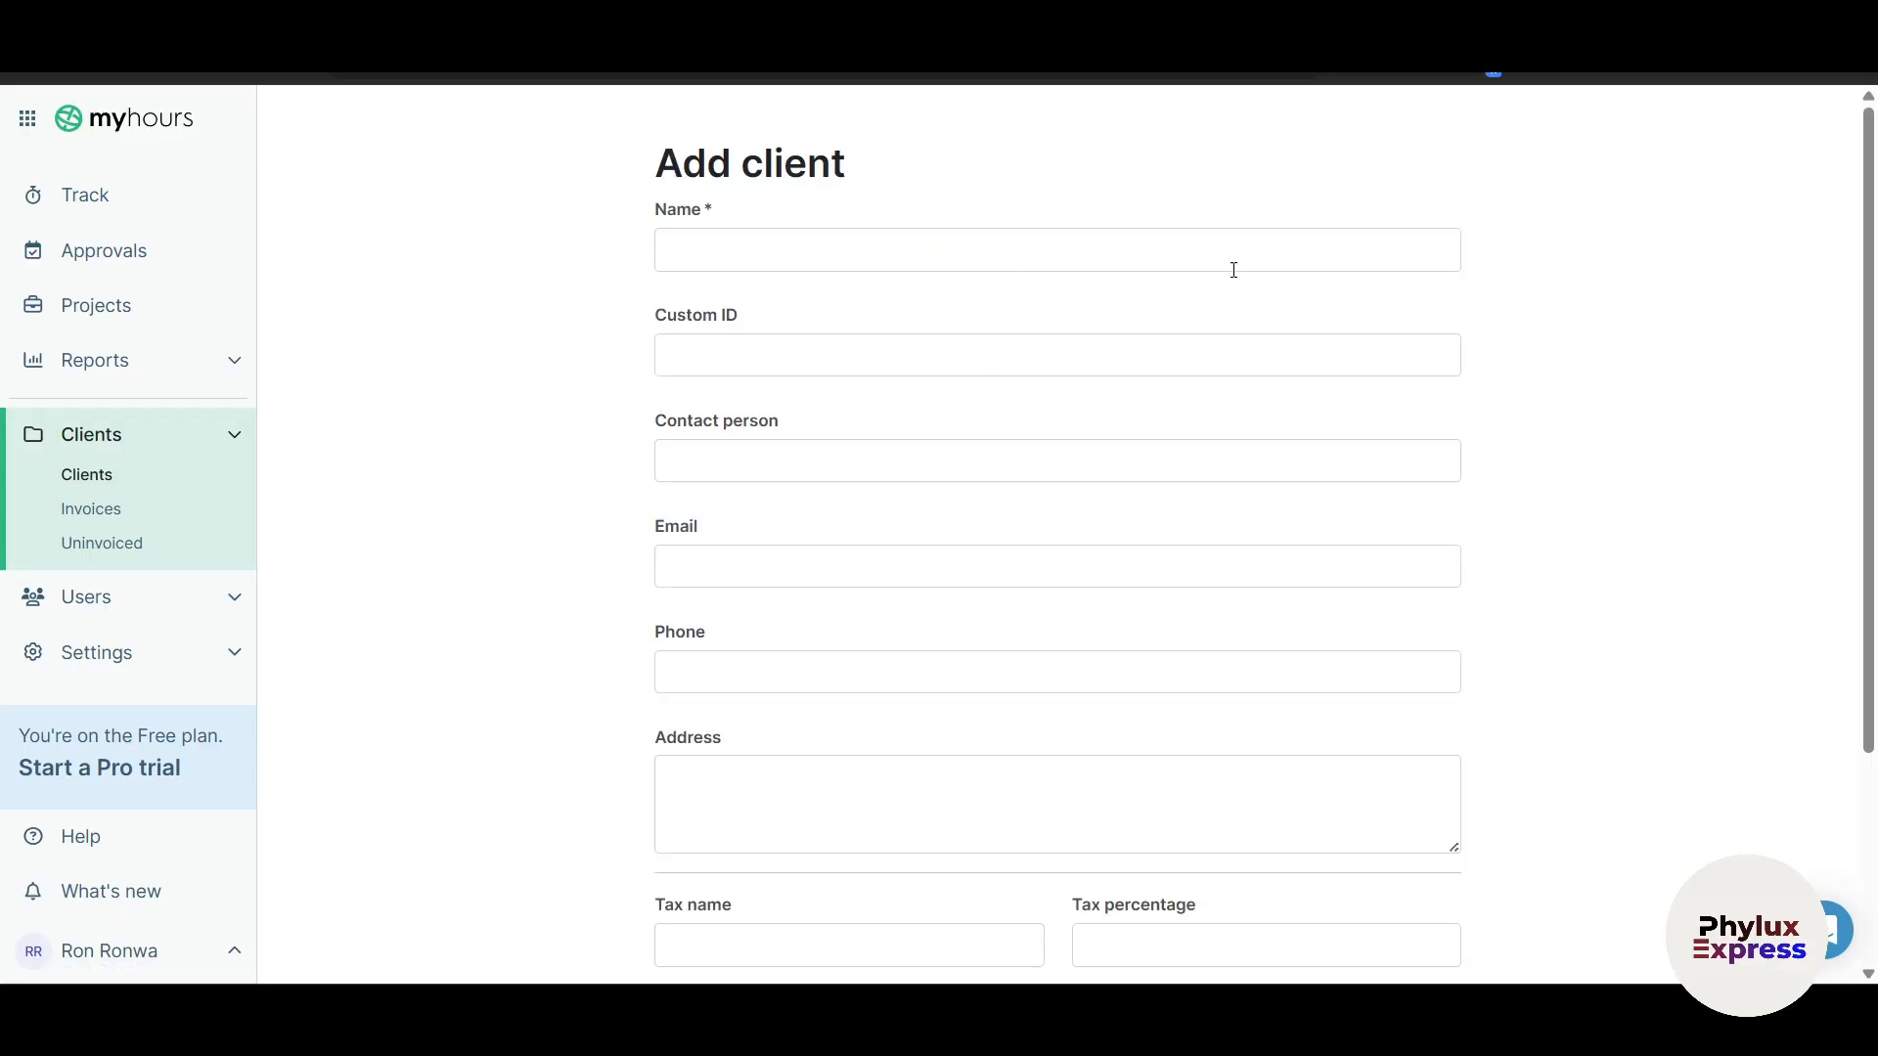
scroll(1400, 649, down, 3)
scroll(818, 444, up, 1)
scroll(796, 684, up, 3)
scroll(765, 884, down, 2)
click(769, 843)
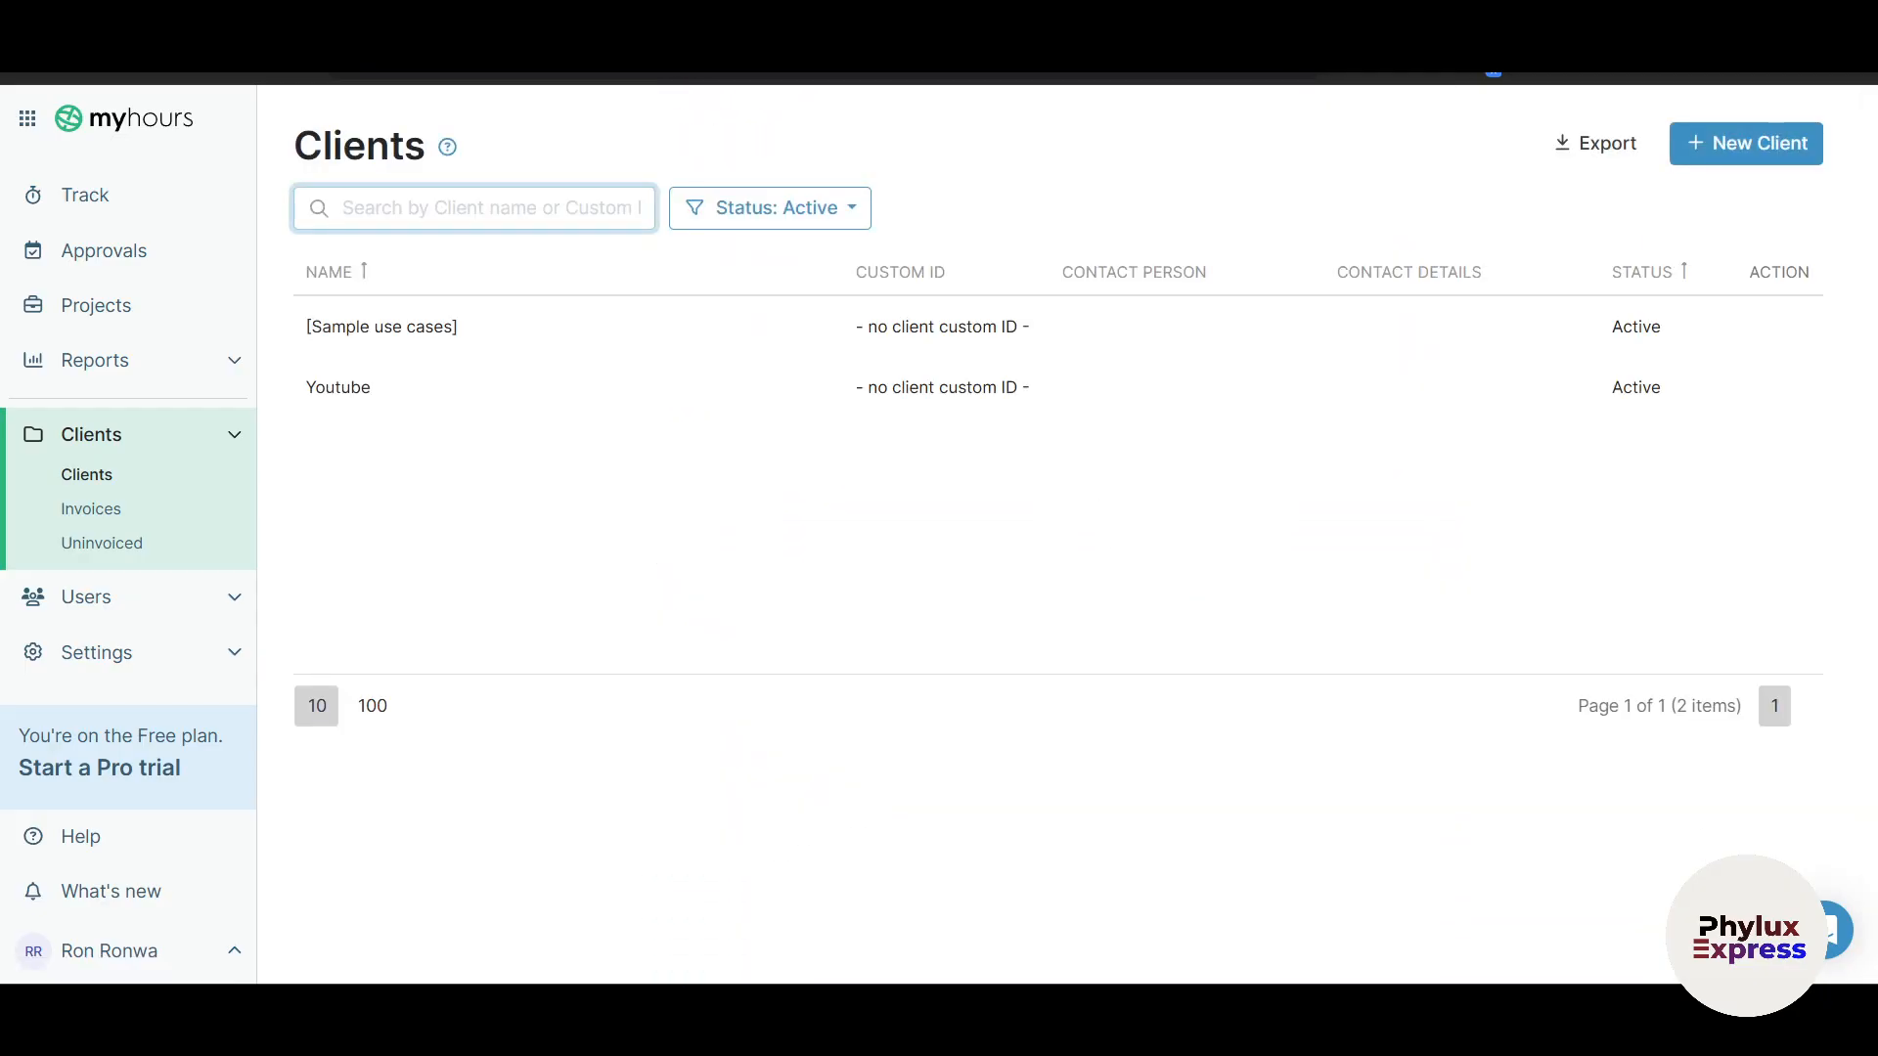
Step: Preview the Invoices page, then the Uninvoiced page's USD 1,080.00 sample invoice
click(89, 519)
scroll(905, 700, down, 4)
scroll(891, 614, up, 4)
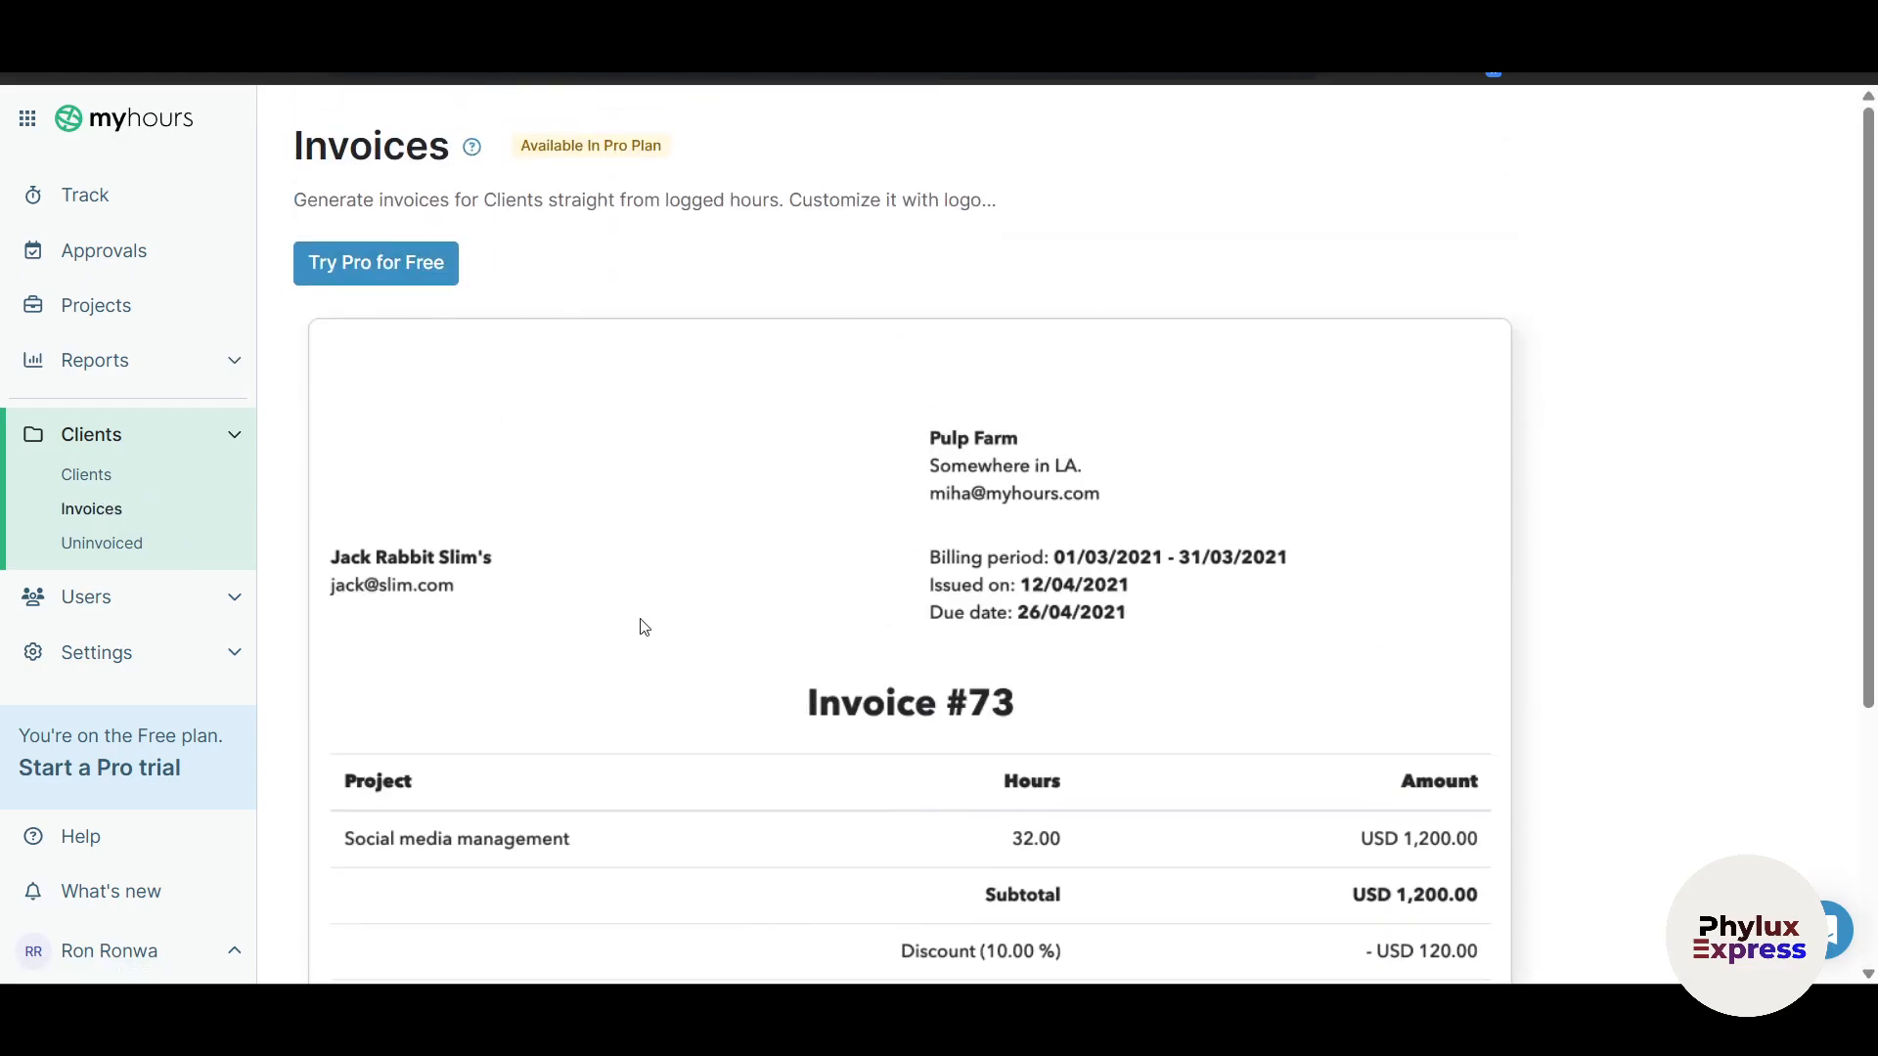
scroll(655, 641, down, 1)
scroll(655, 642, up, 1)
scroll(830, 709, down, 3)
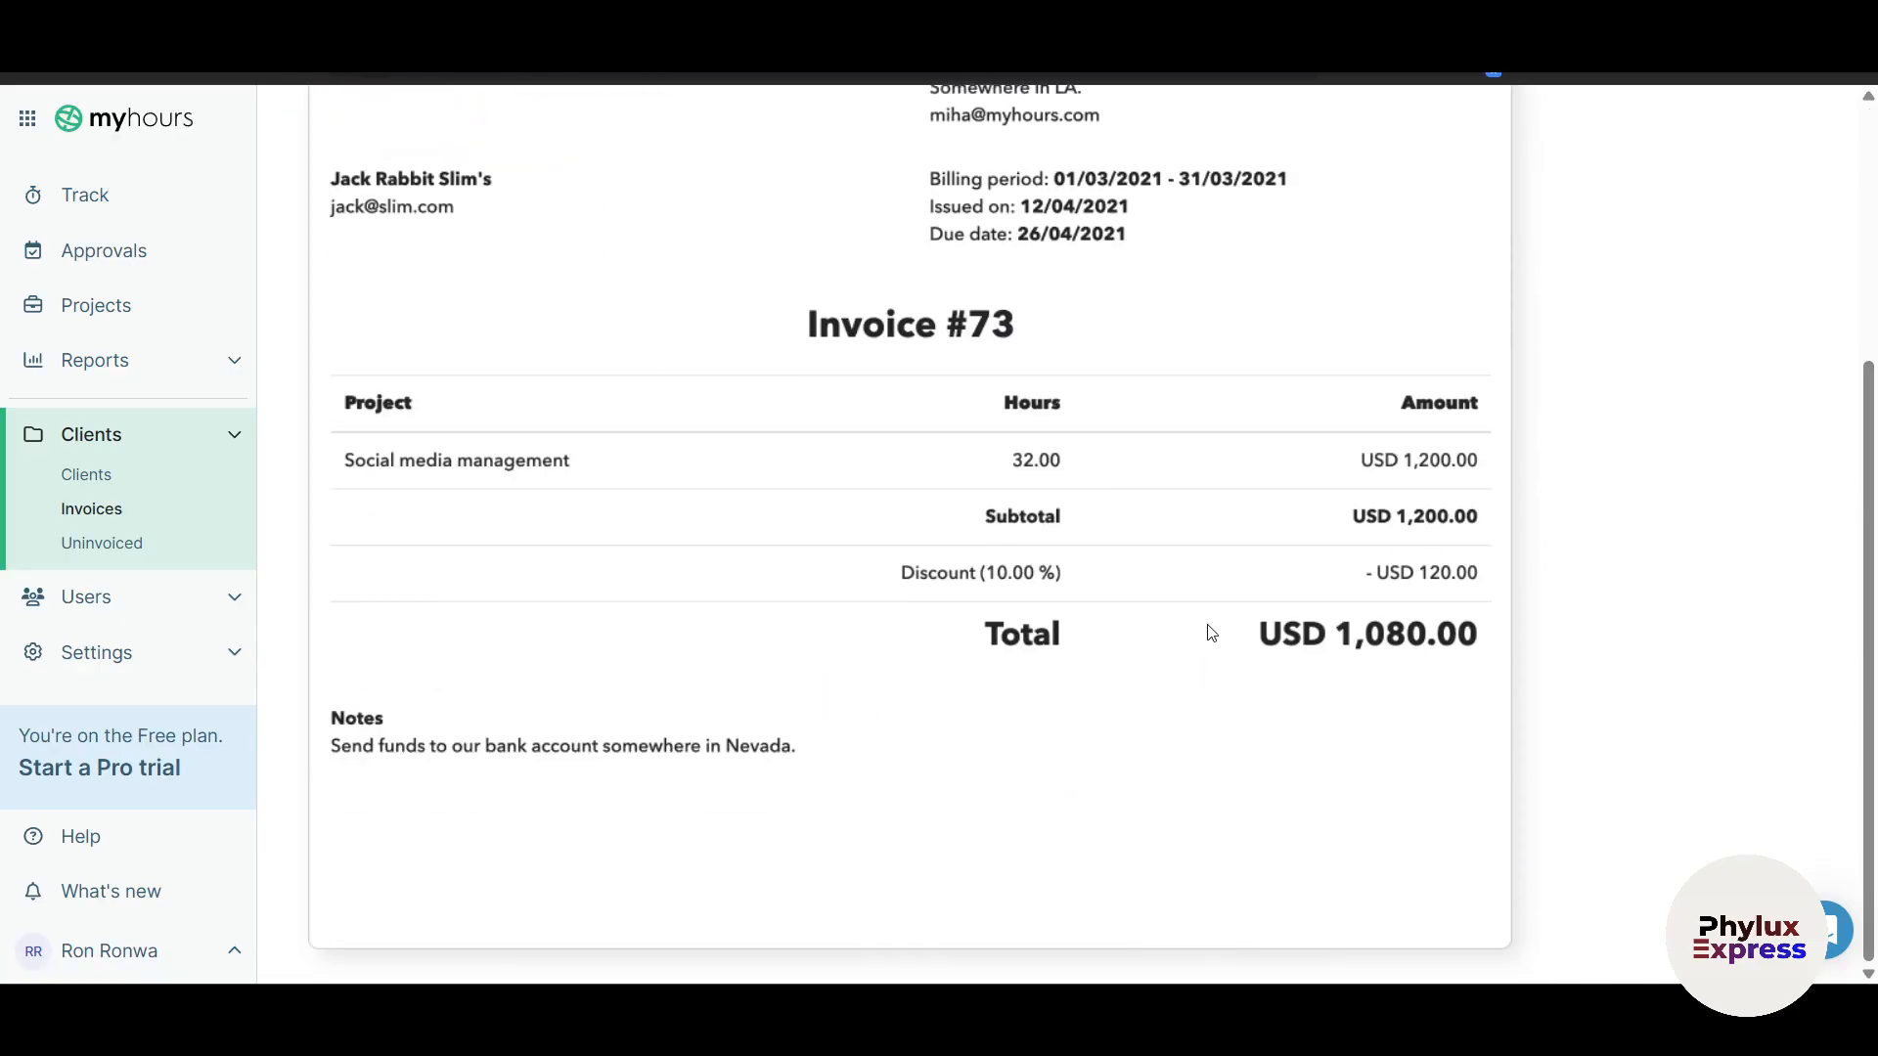
scroll(1211, 634, up, 3)
scroll(1275, 561, down, 1)
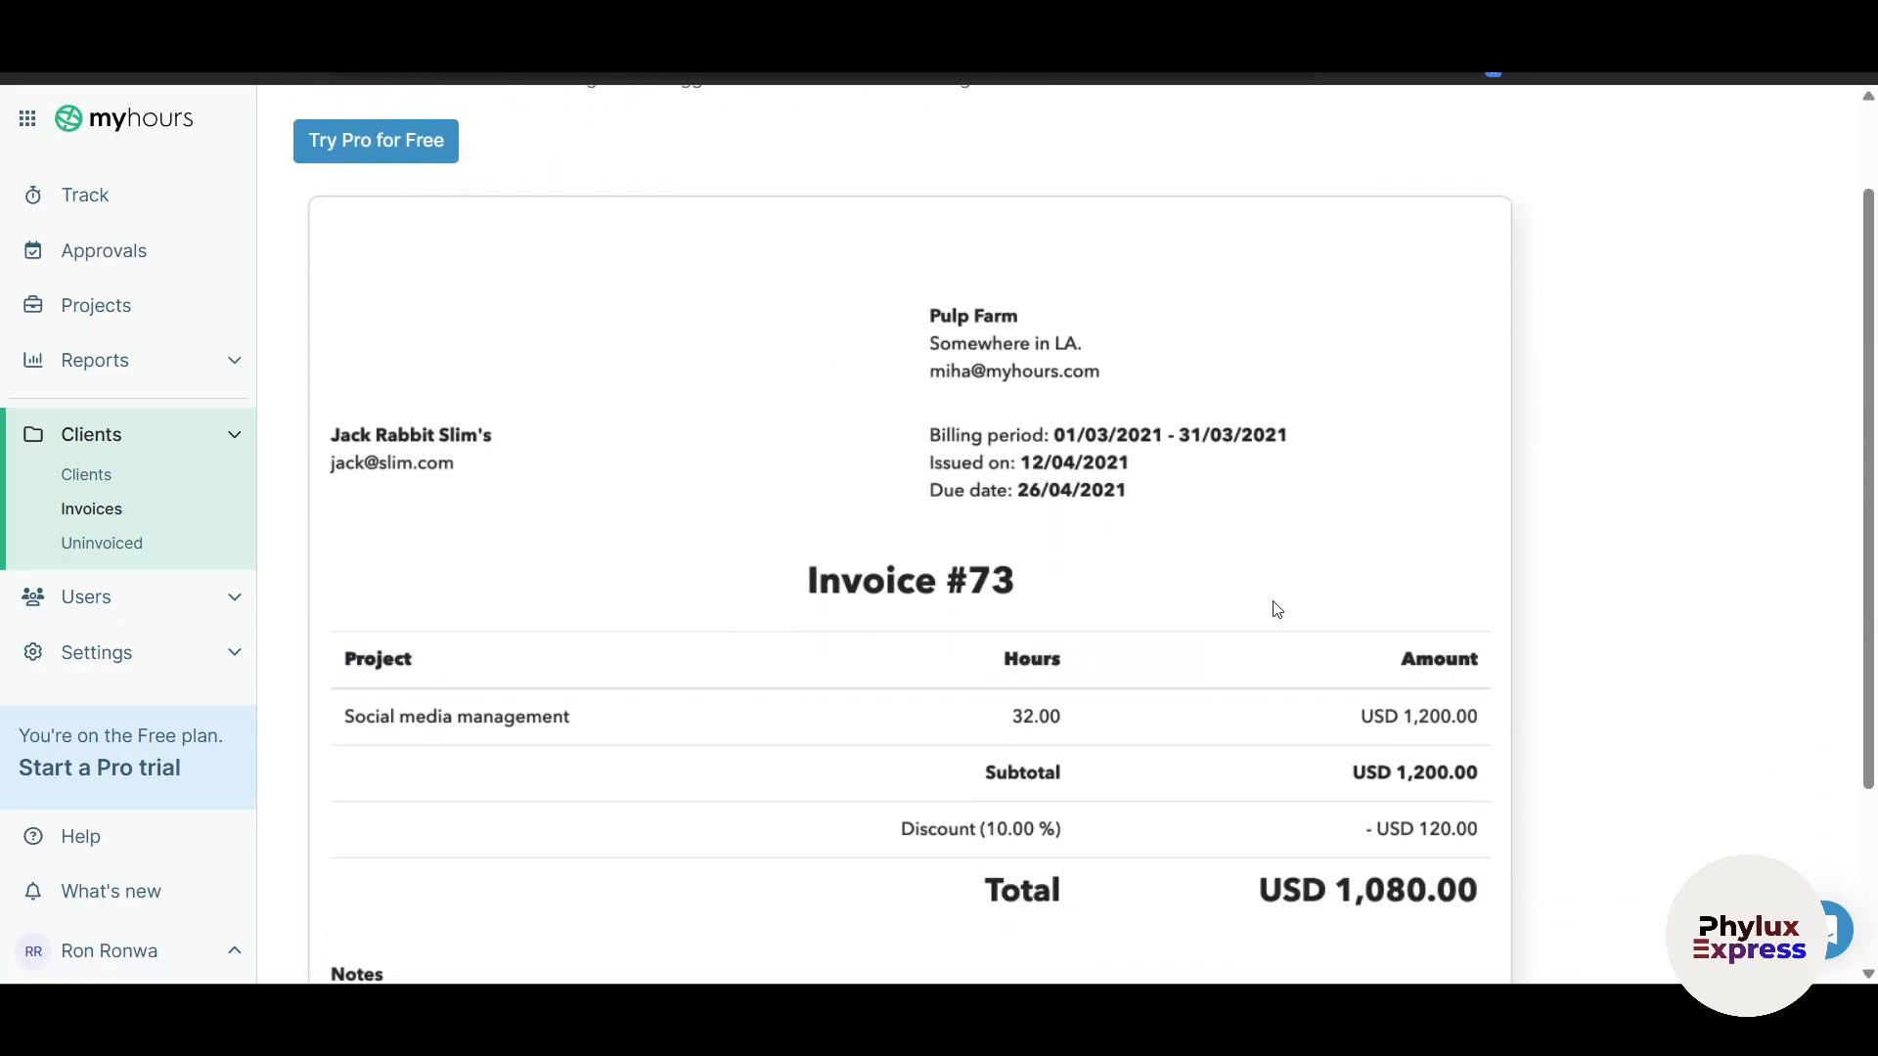
scroll(1205, 664, down, 1)
scroll(535, 309, up, 2)
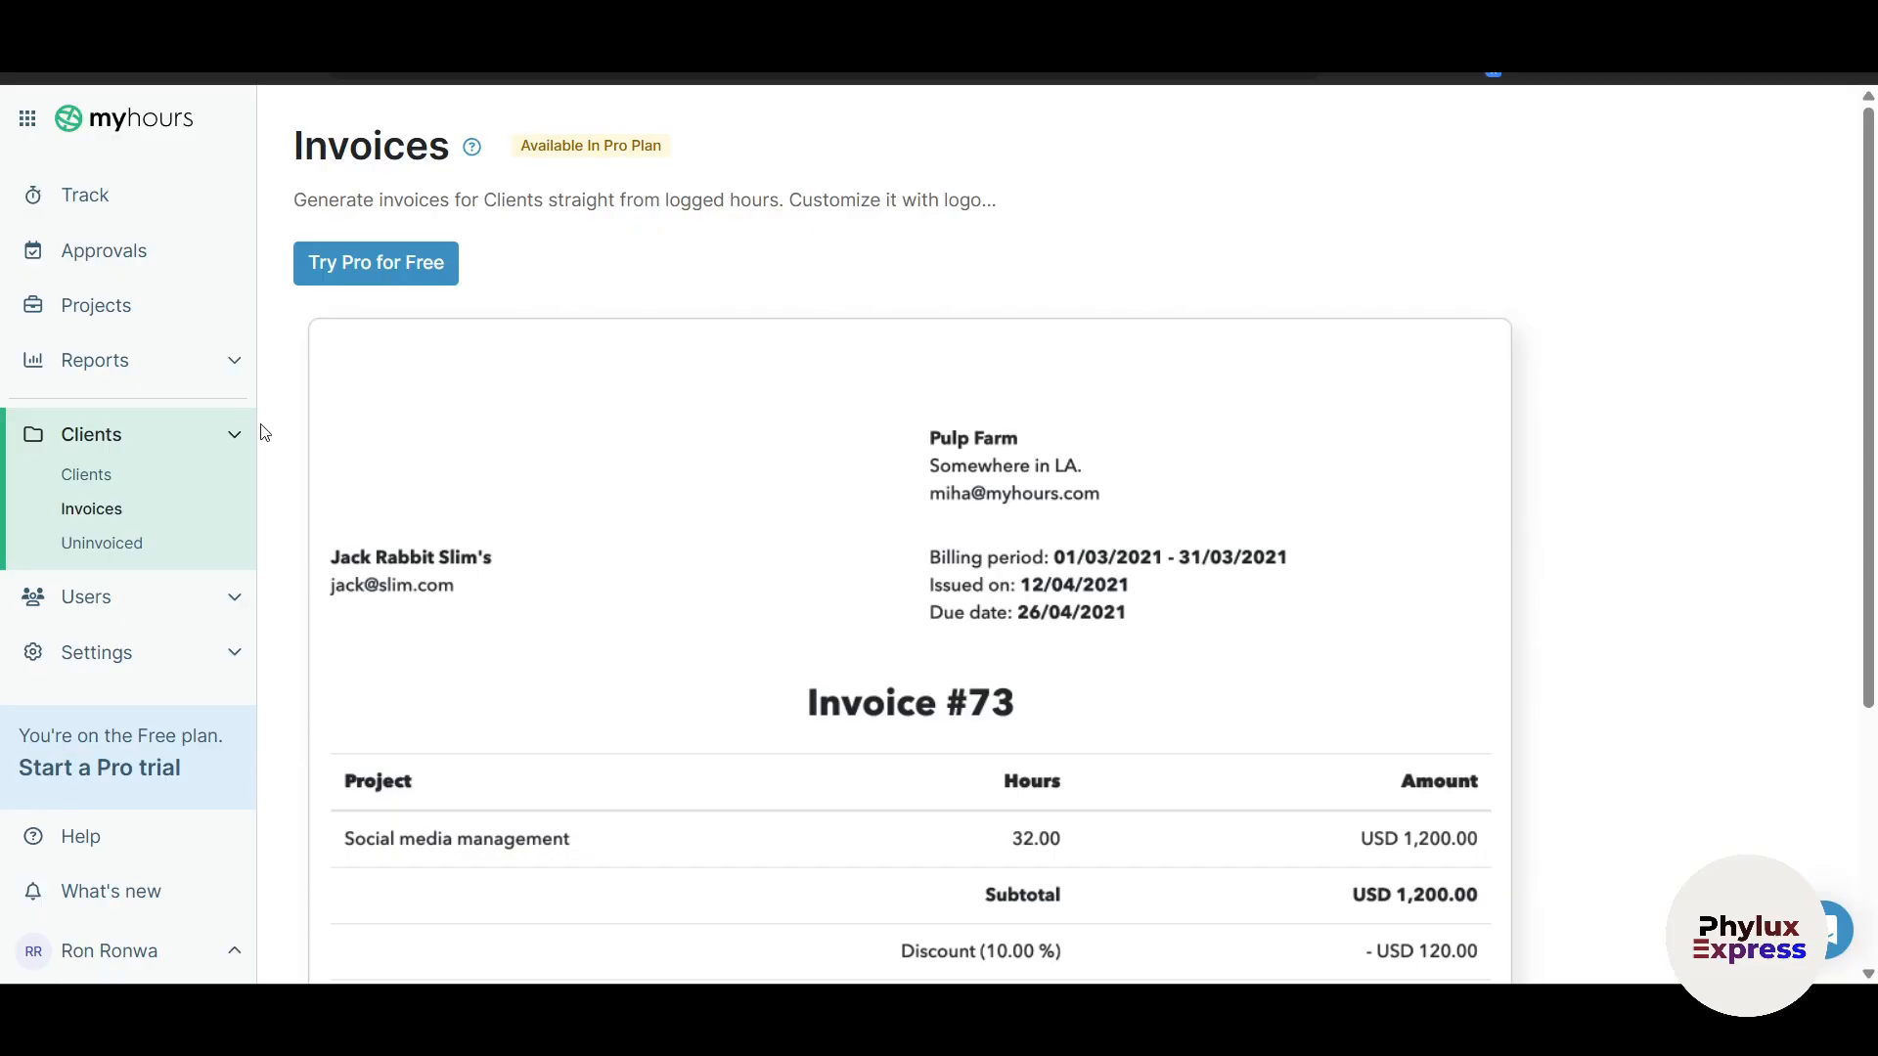
click(99, 543)
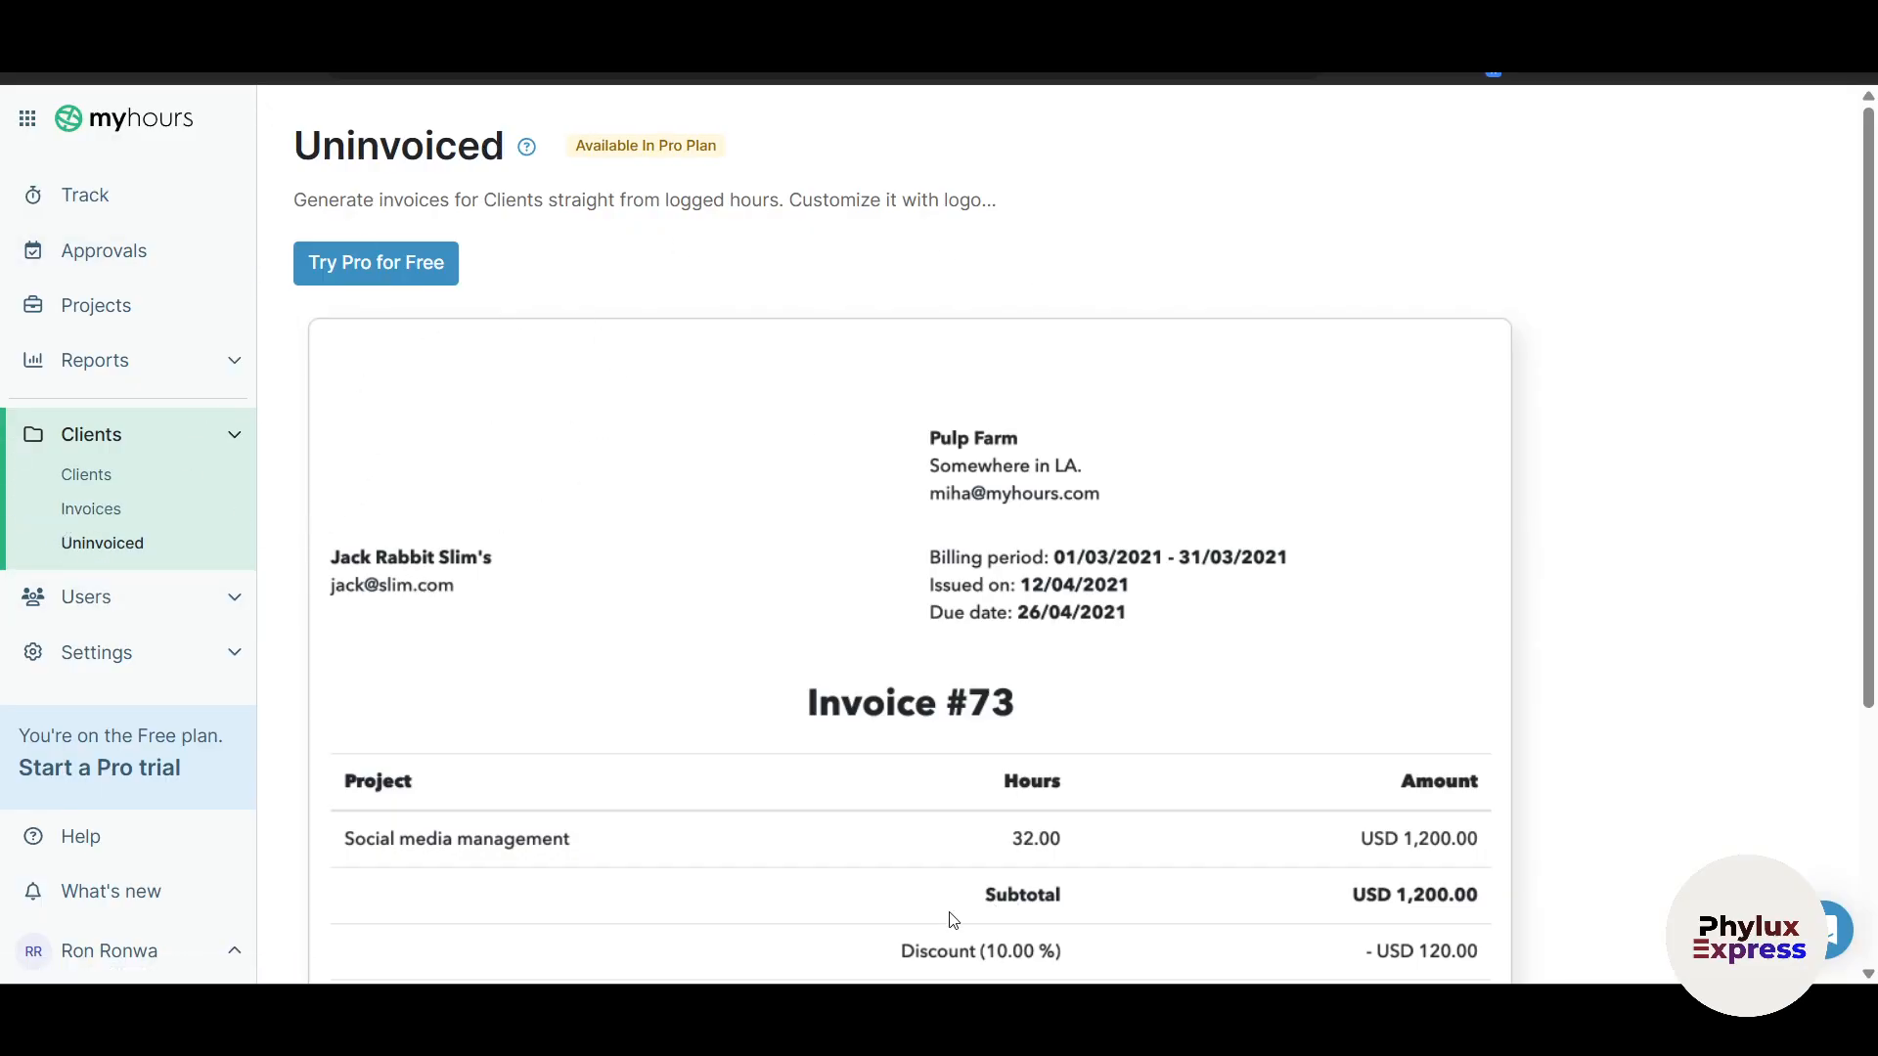
scroll(442, 704, down, 3)
mouse_move(231, 600)
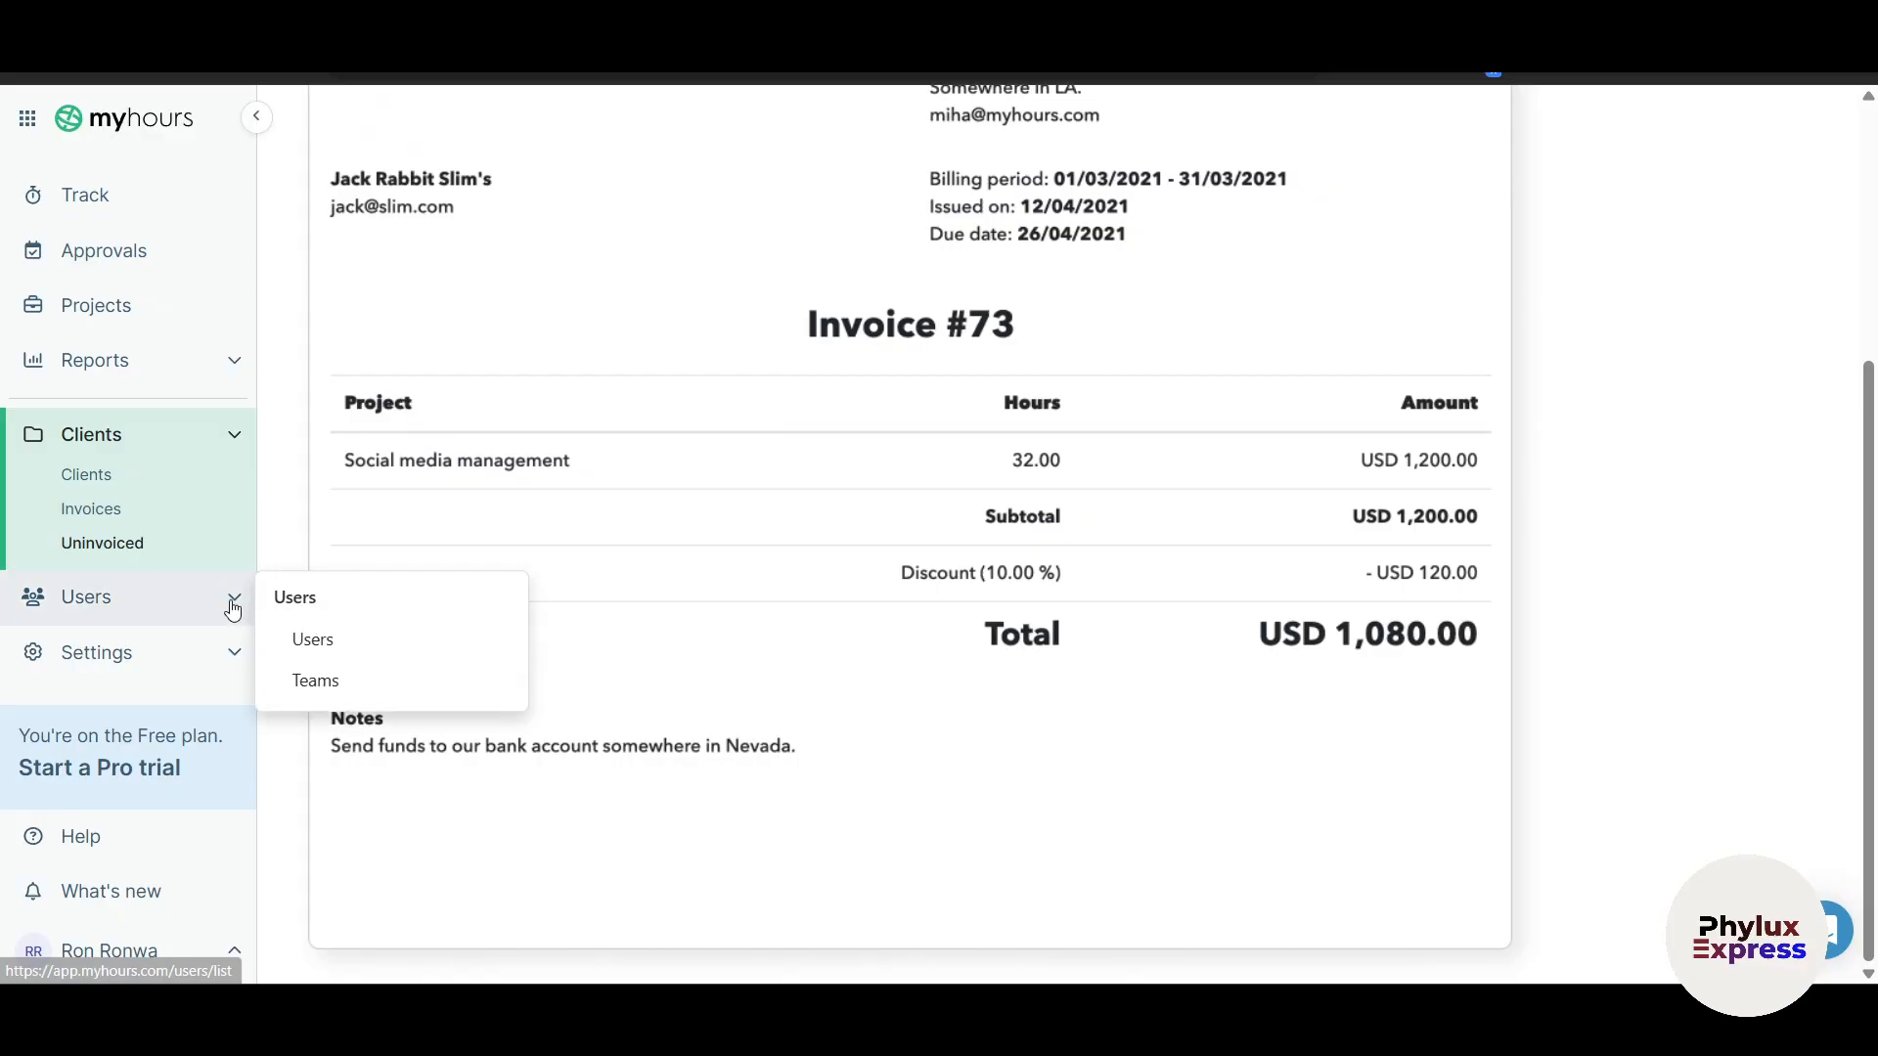
Step: From the Users list, open the user's Detailed report showing 30:00:17 hours for Apr 13–19
click(180, 599)
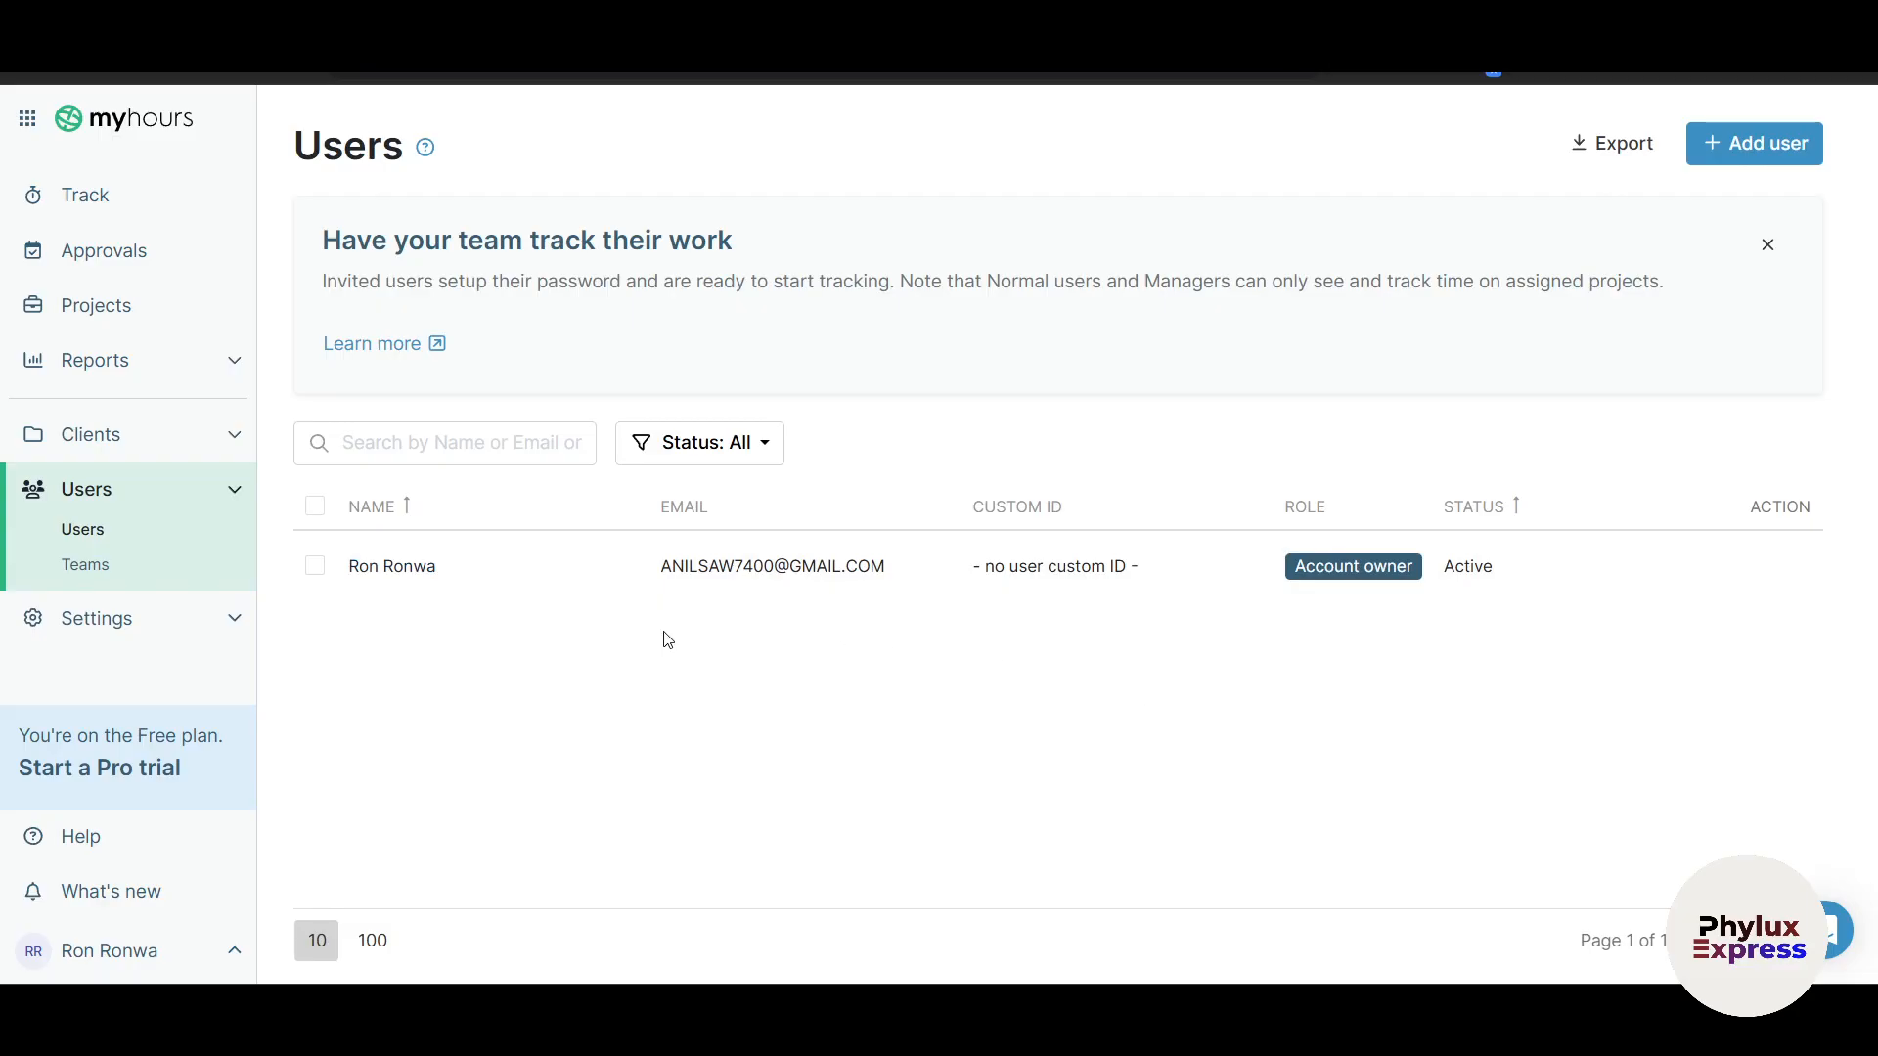
mouse_move(1710, 570)
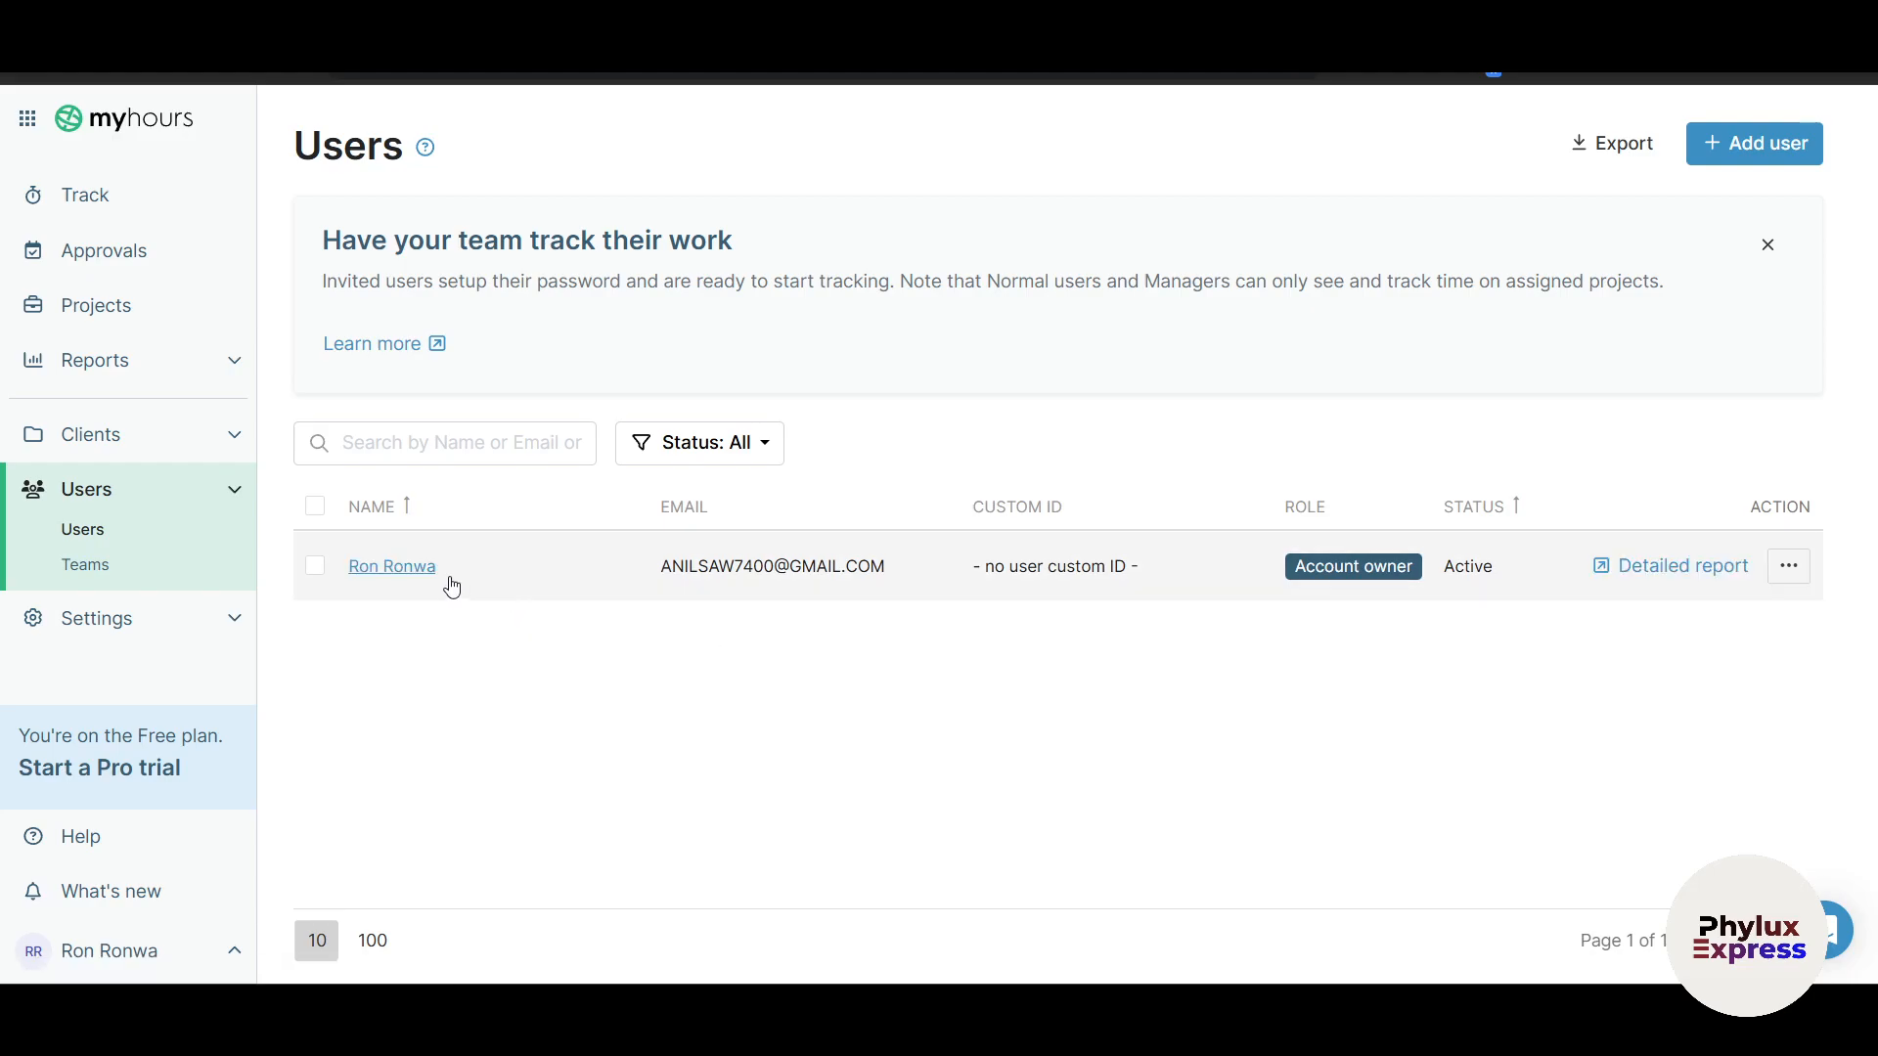
click(1664, 577)
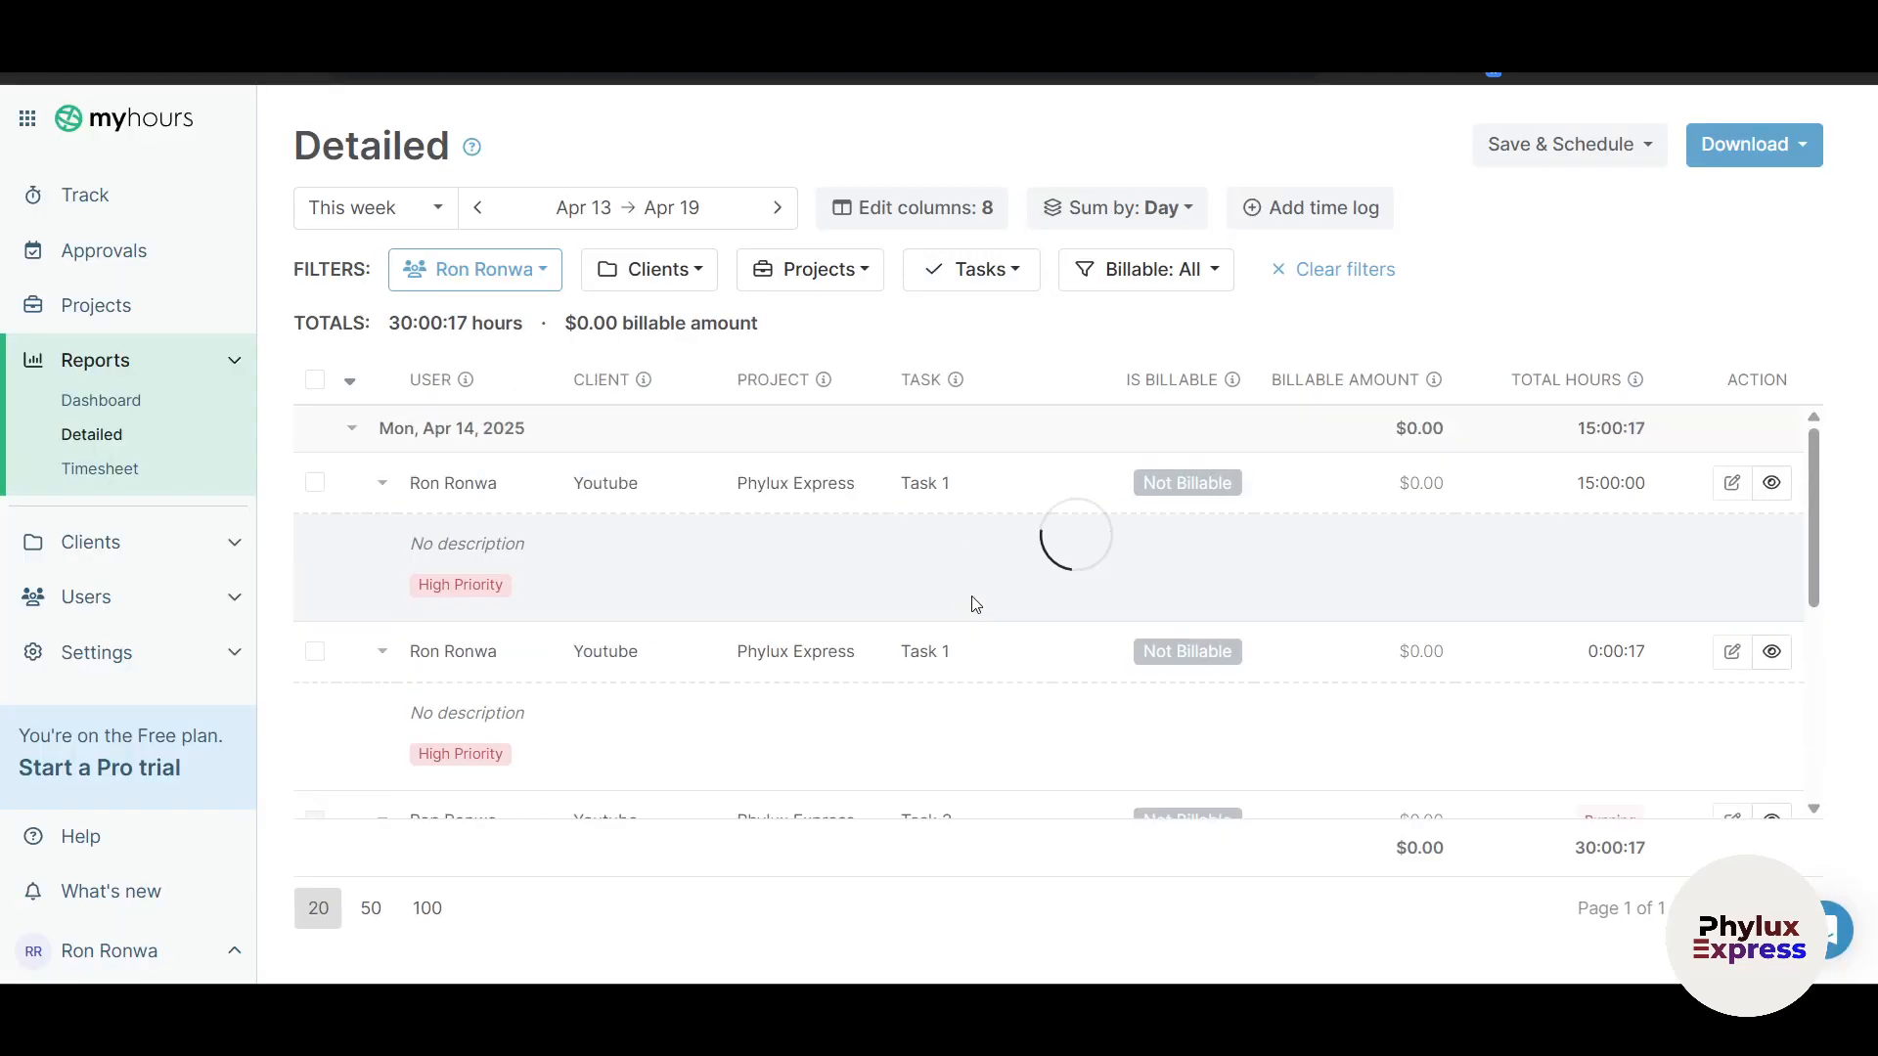
scroll(799, 647, down, 3)
scroll(799, 646, down, 1)
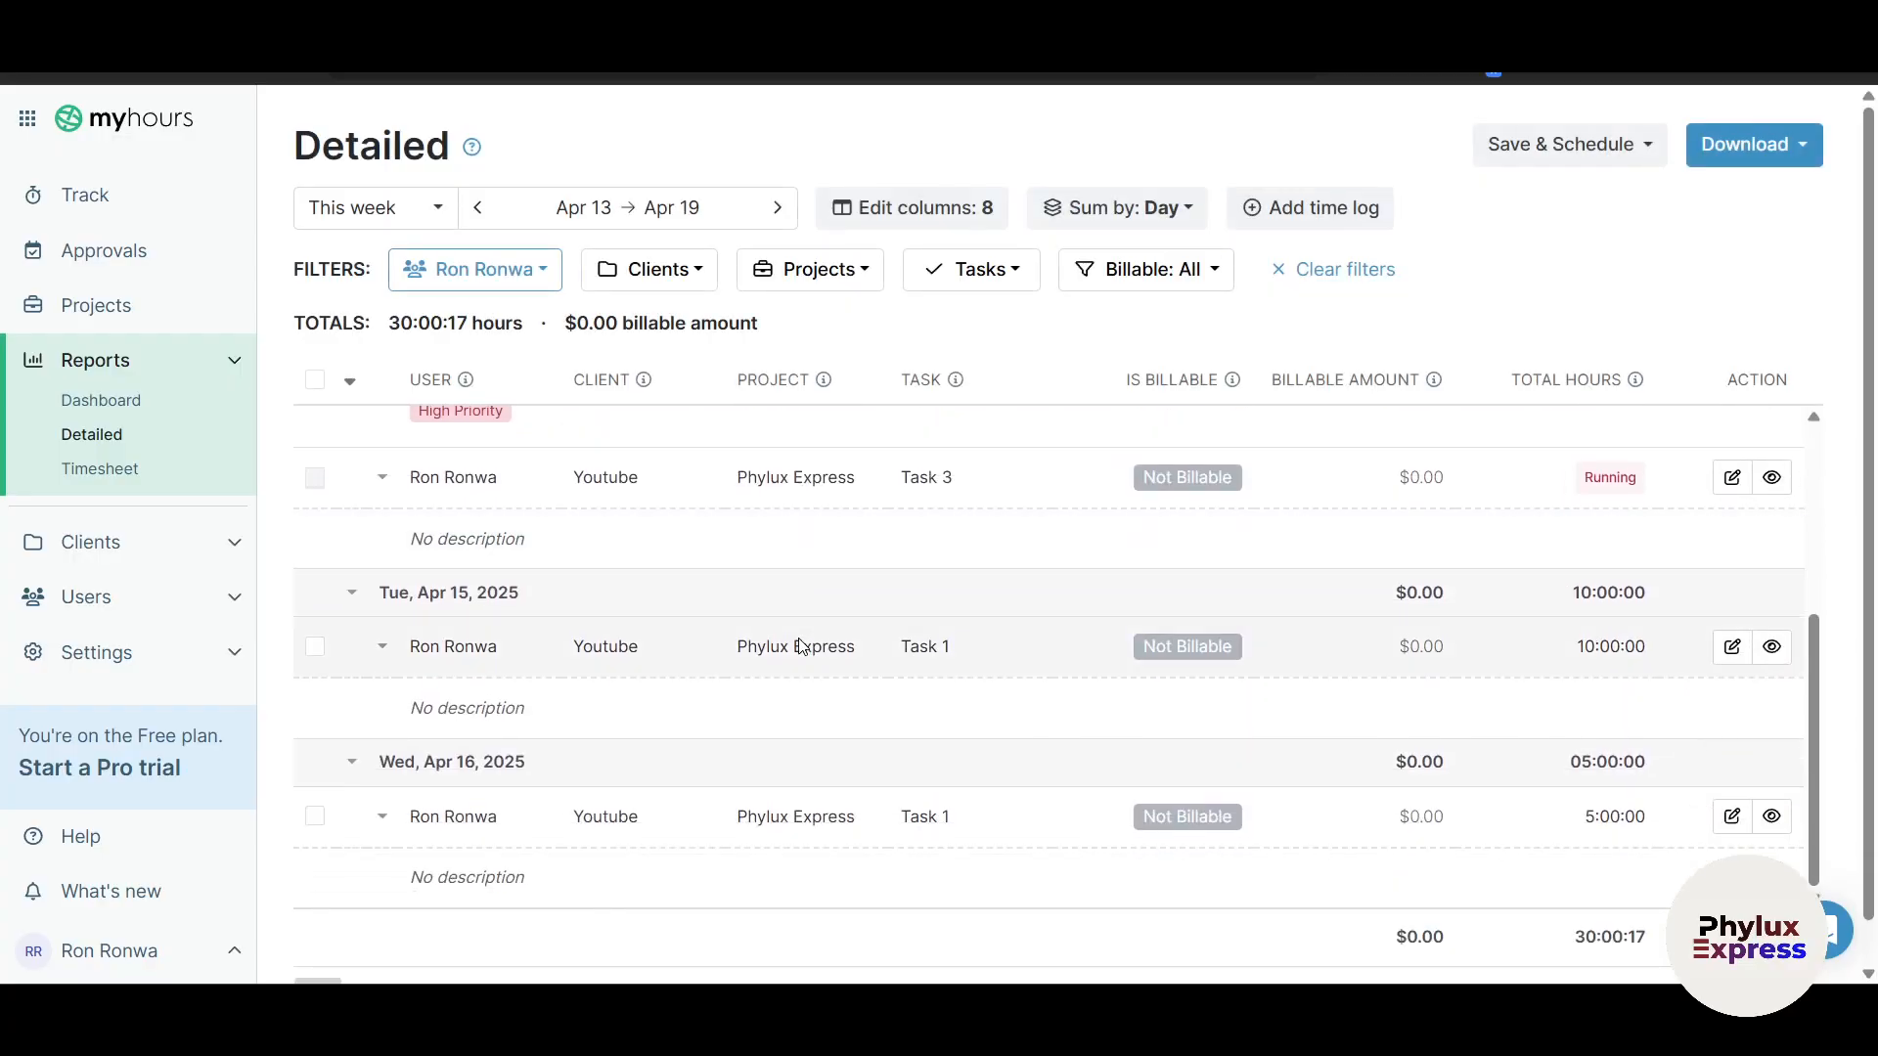
scroll(799, 646, up, 4)
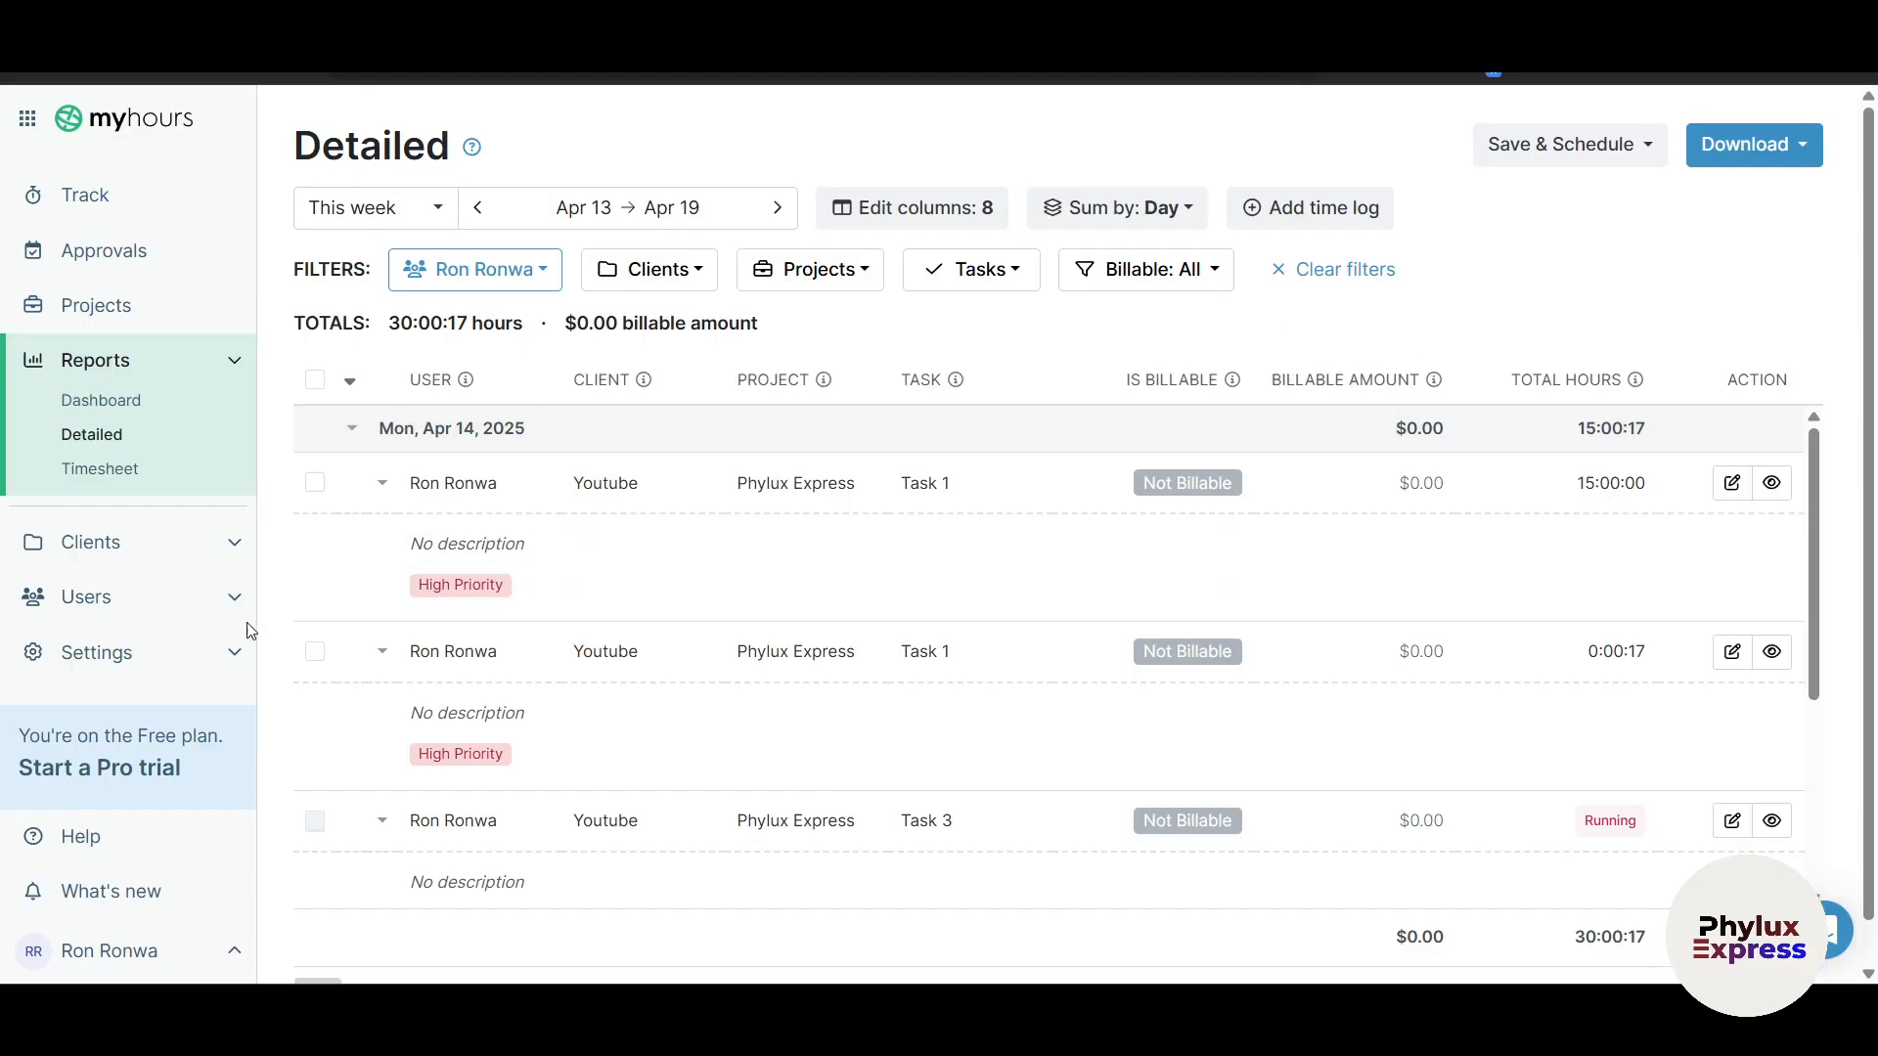
Step: Review the Approvals, Reminders, Invoicing, Company logo and Advanced settings tabs, then return to Track
mouse_move(119, 612)
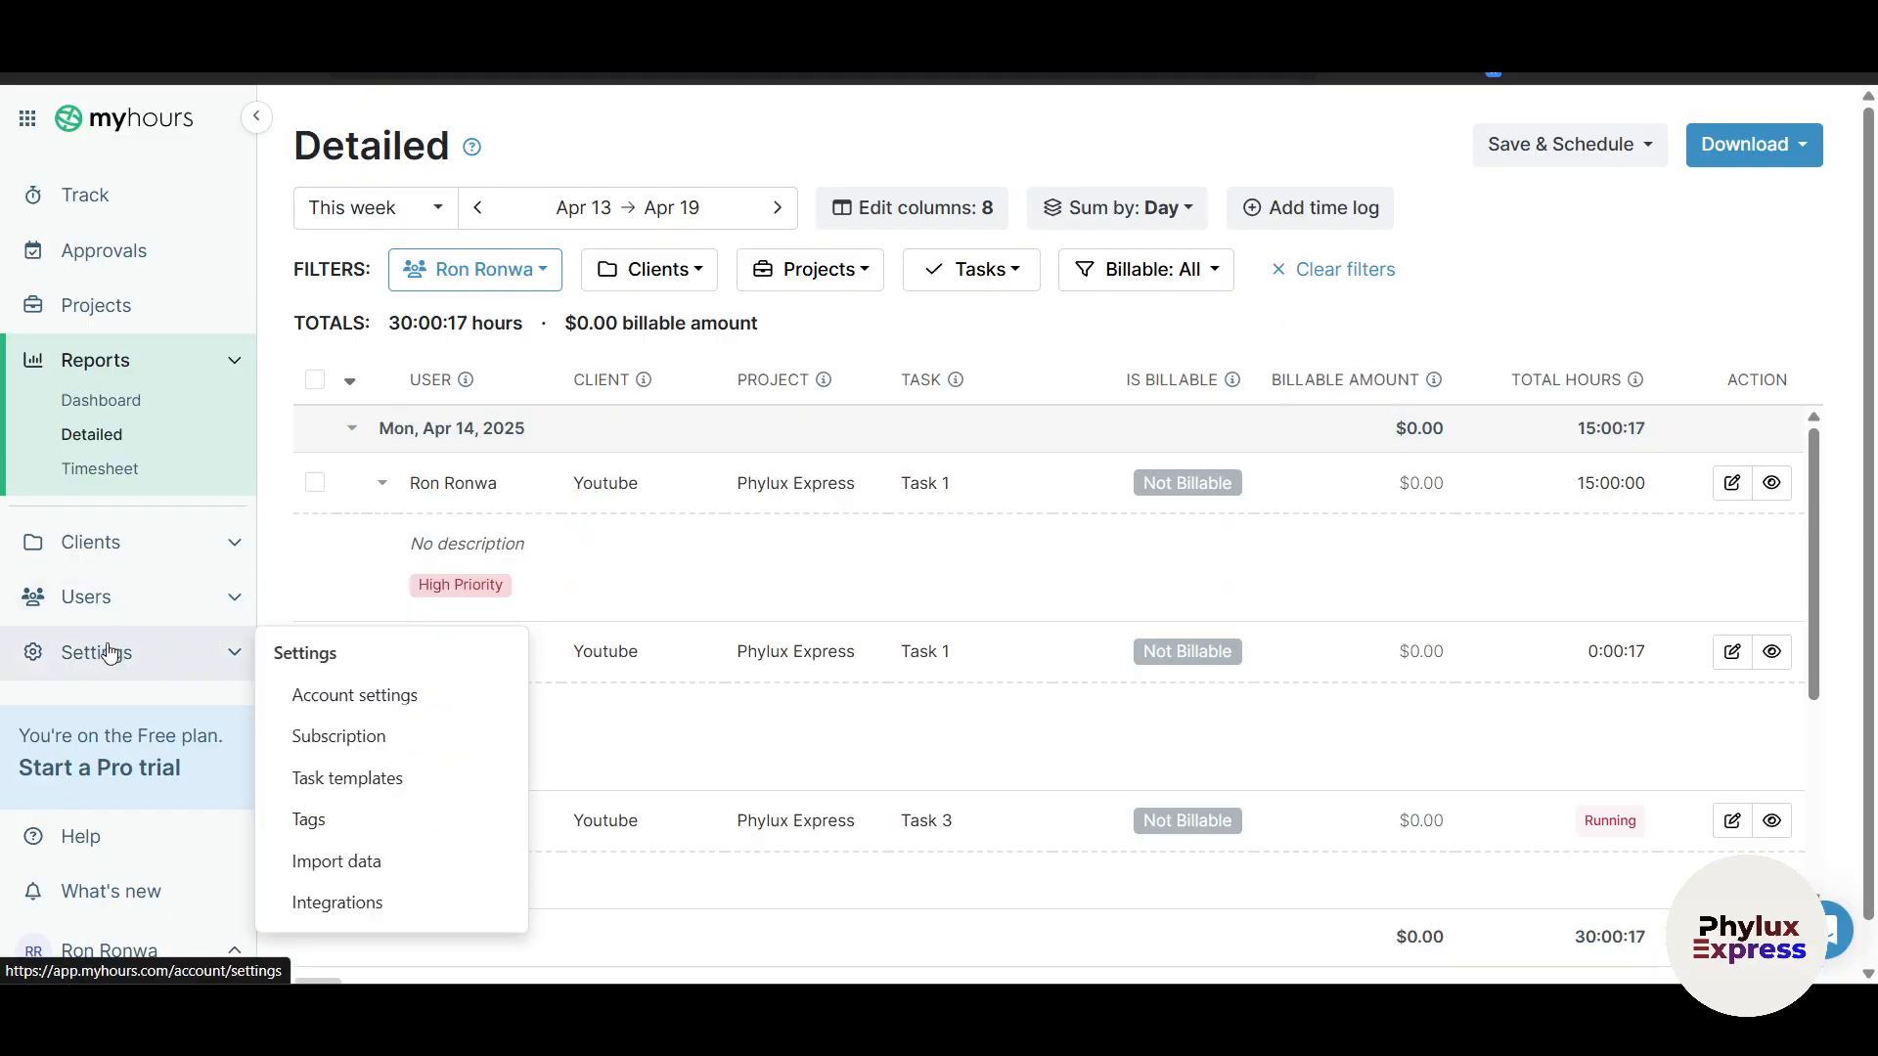
click(117, 652)
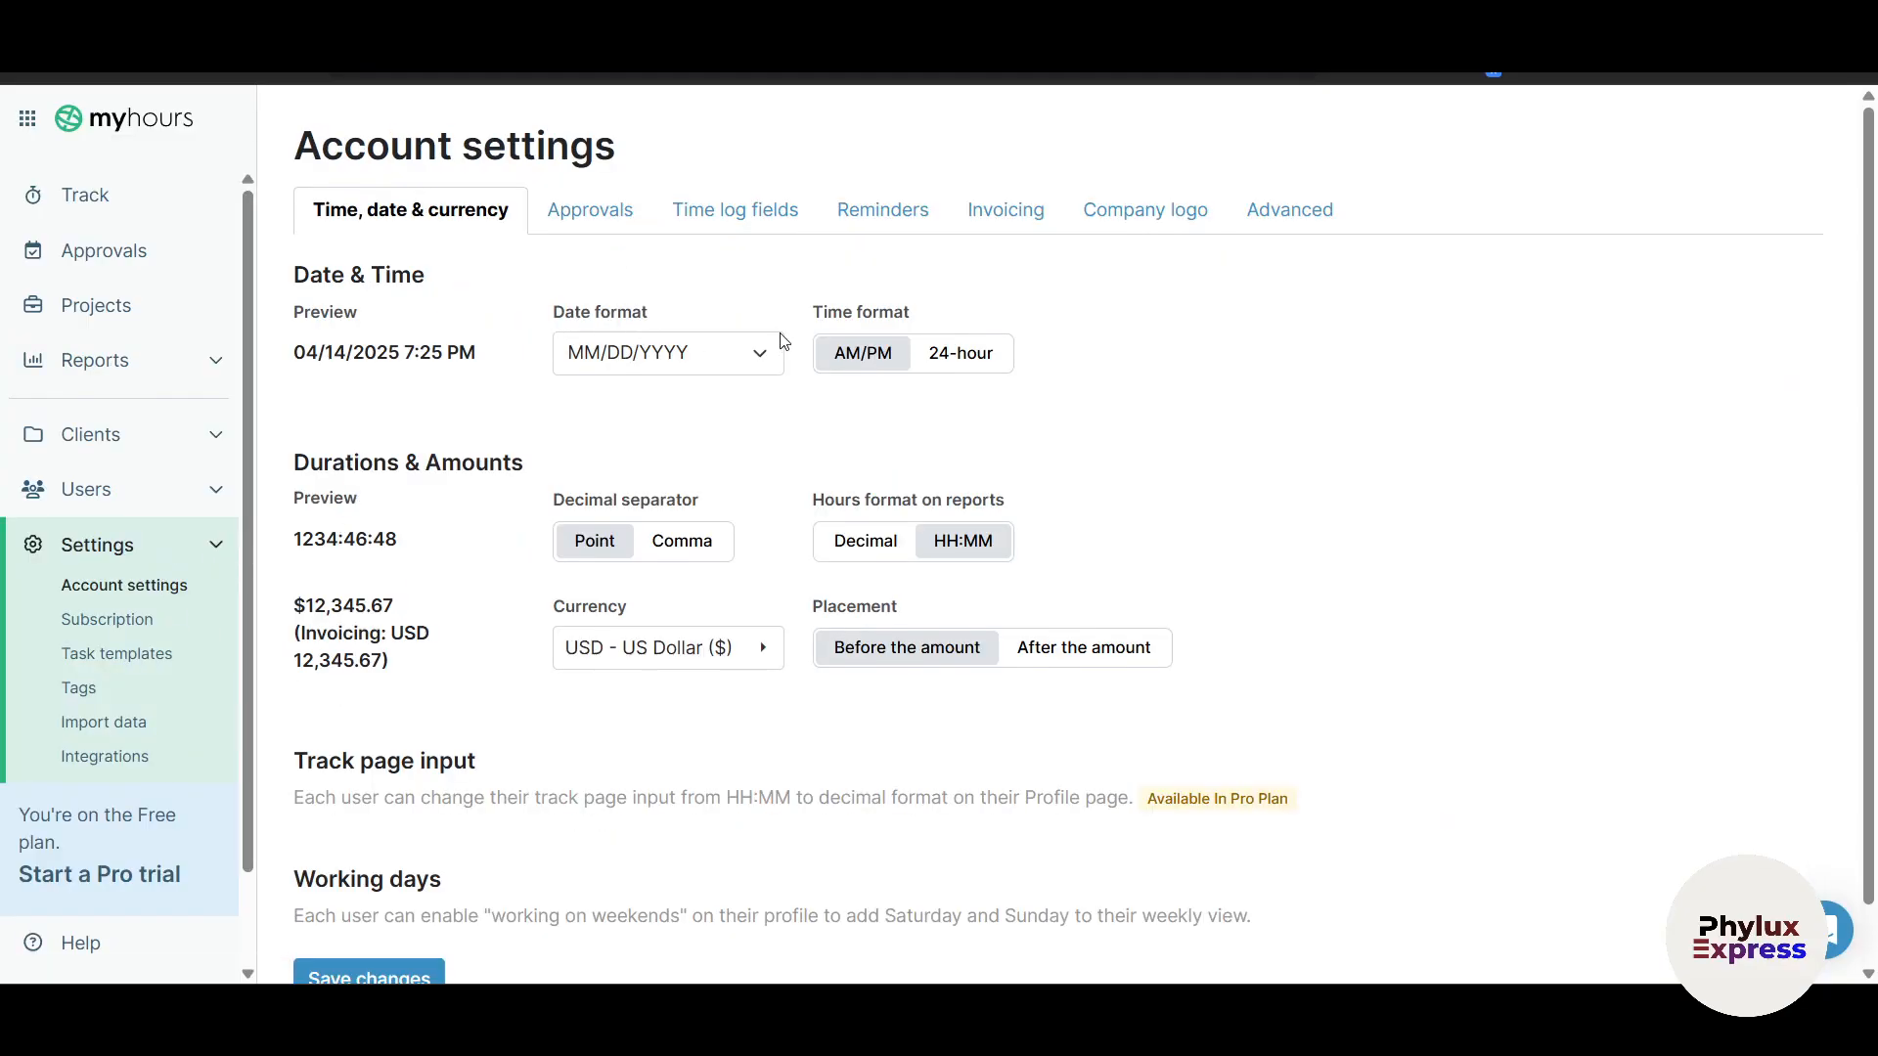
scroll(1217, 599, down, 1)
scroll(668, 663, up, 1)
click(555, 210)
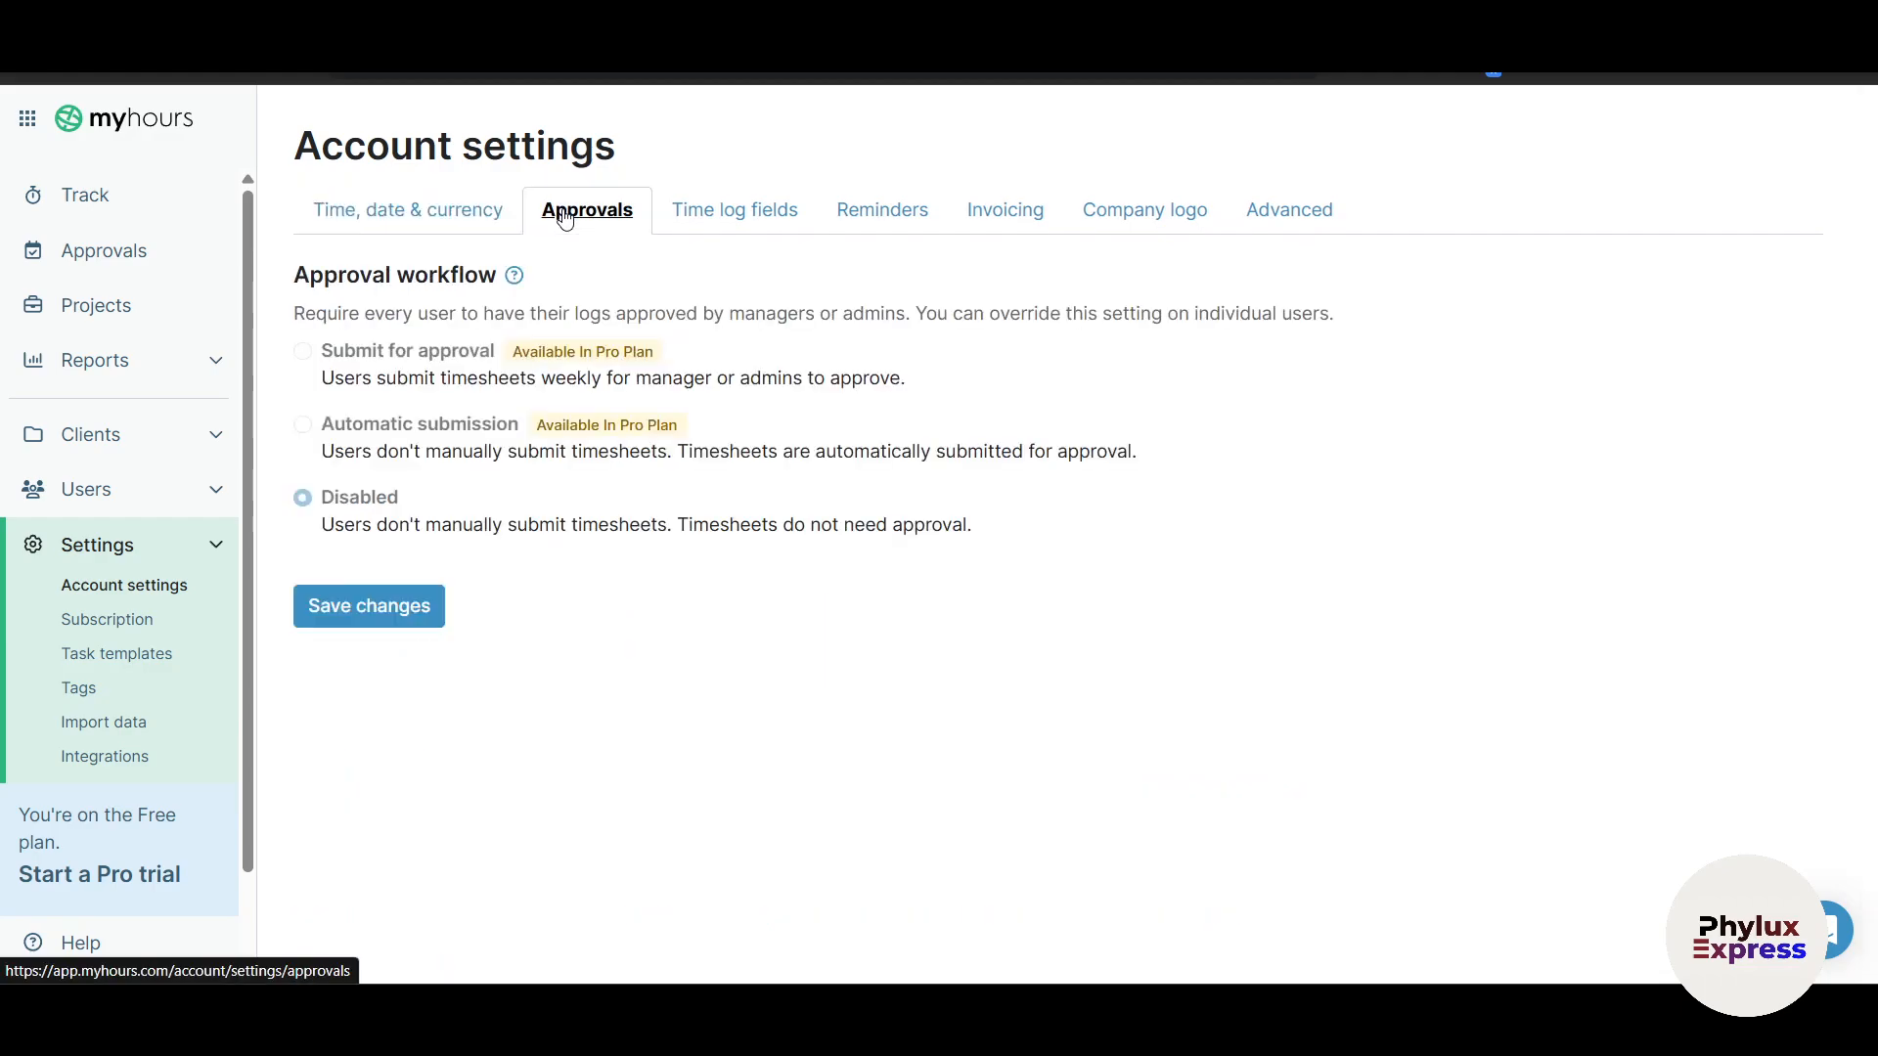
click(908, 217)
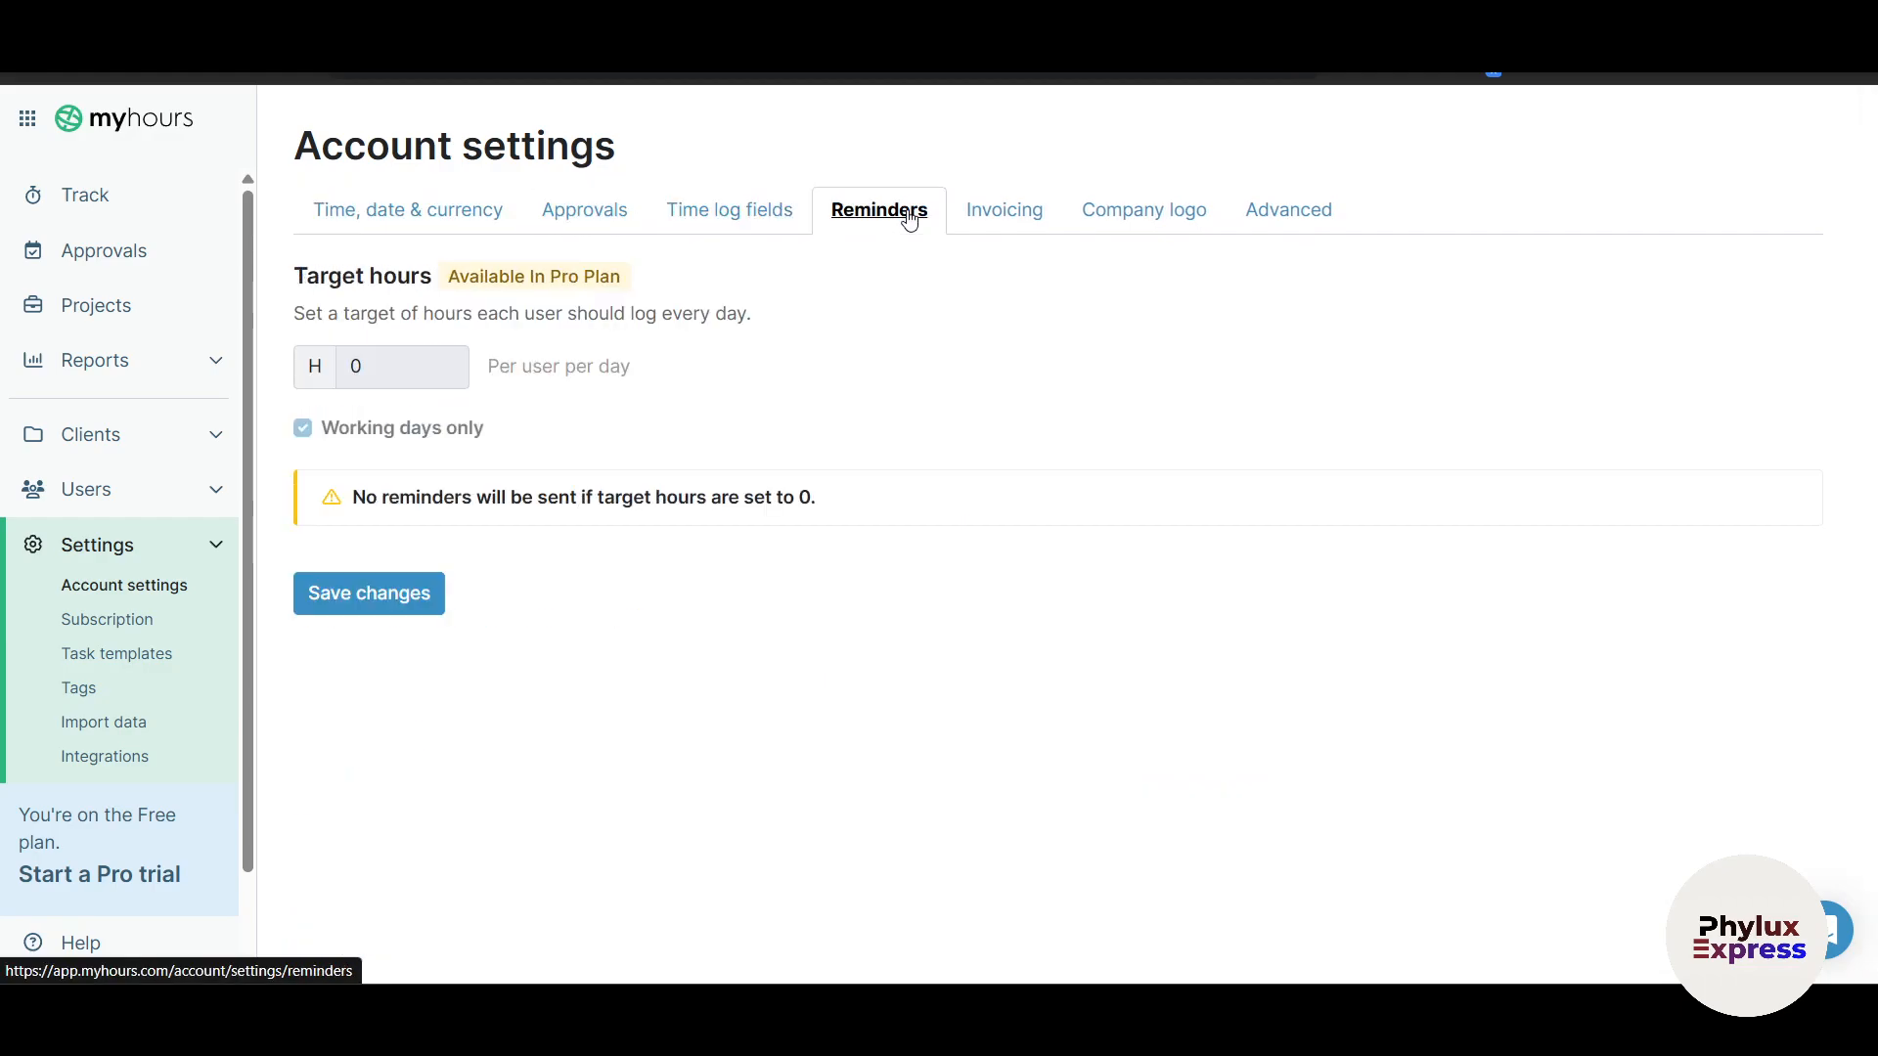
click(1035, 215)
click(1157, 215)
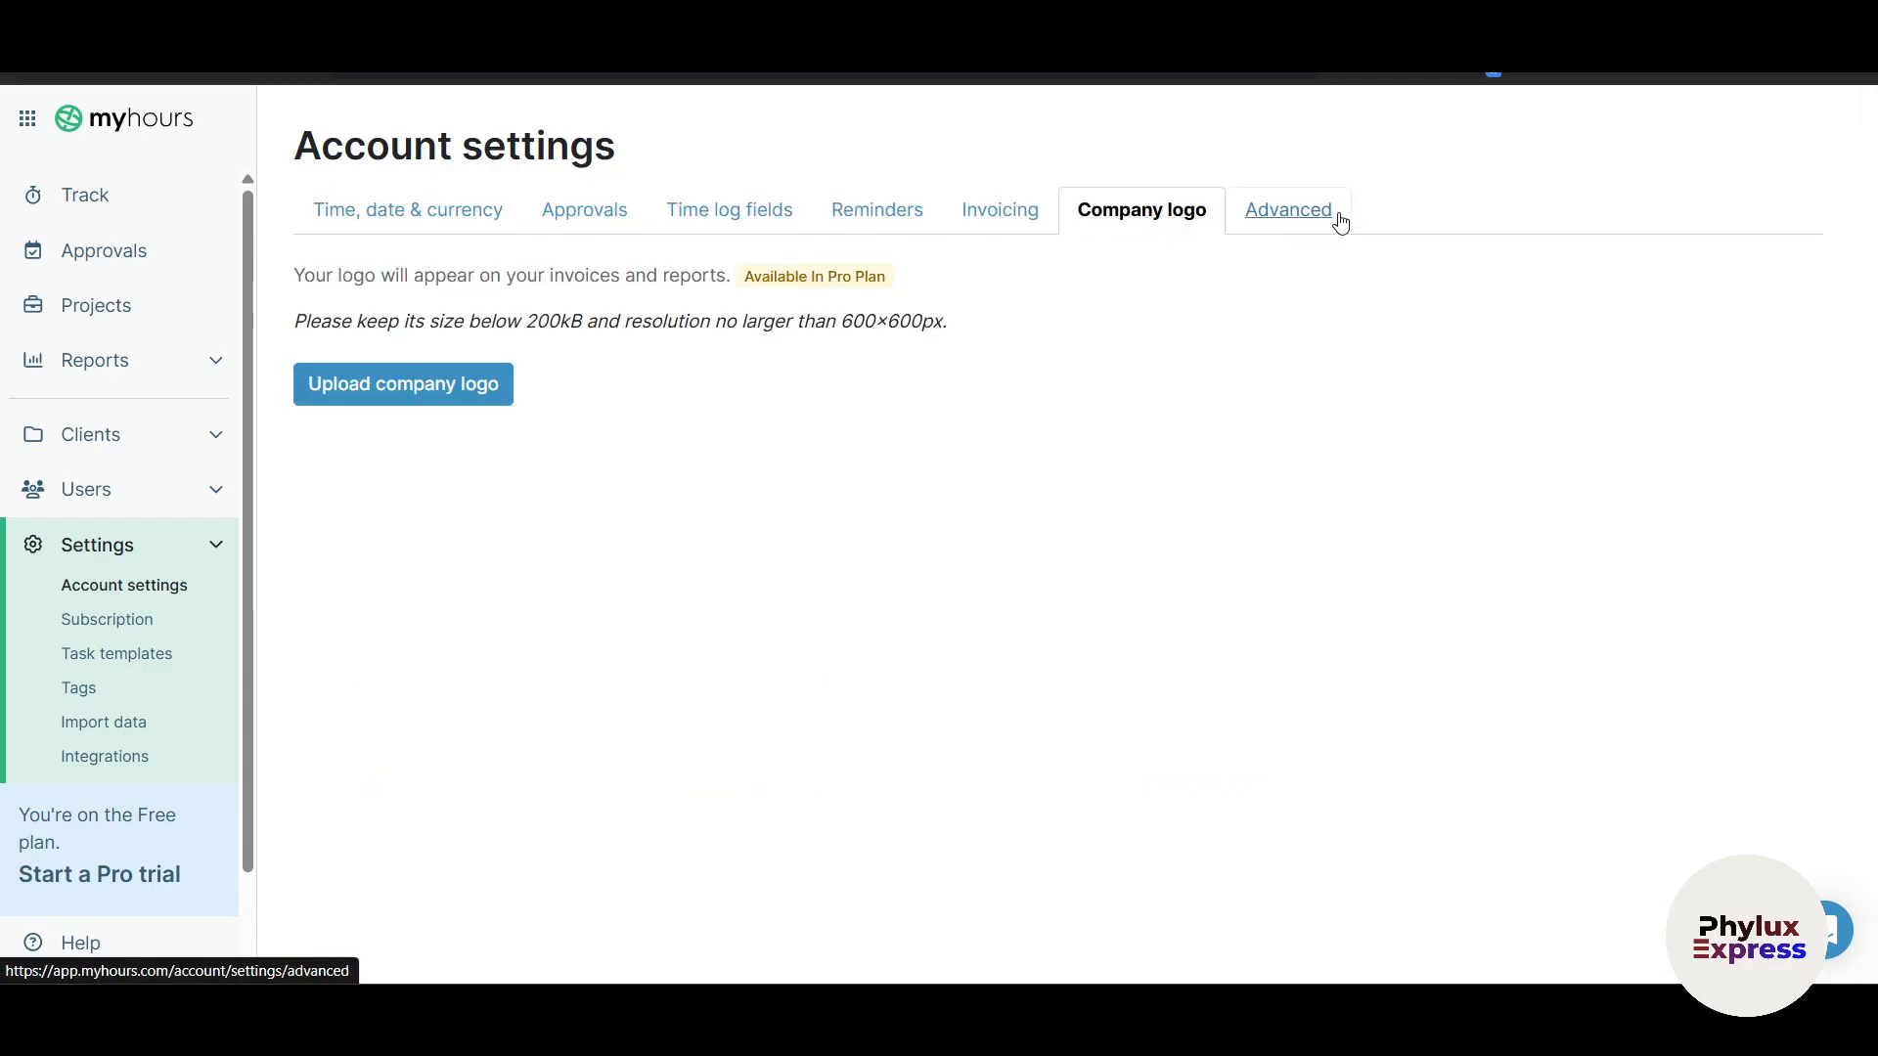
click(1335, 217)
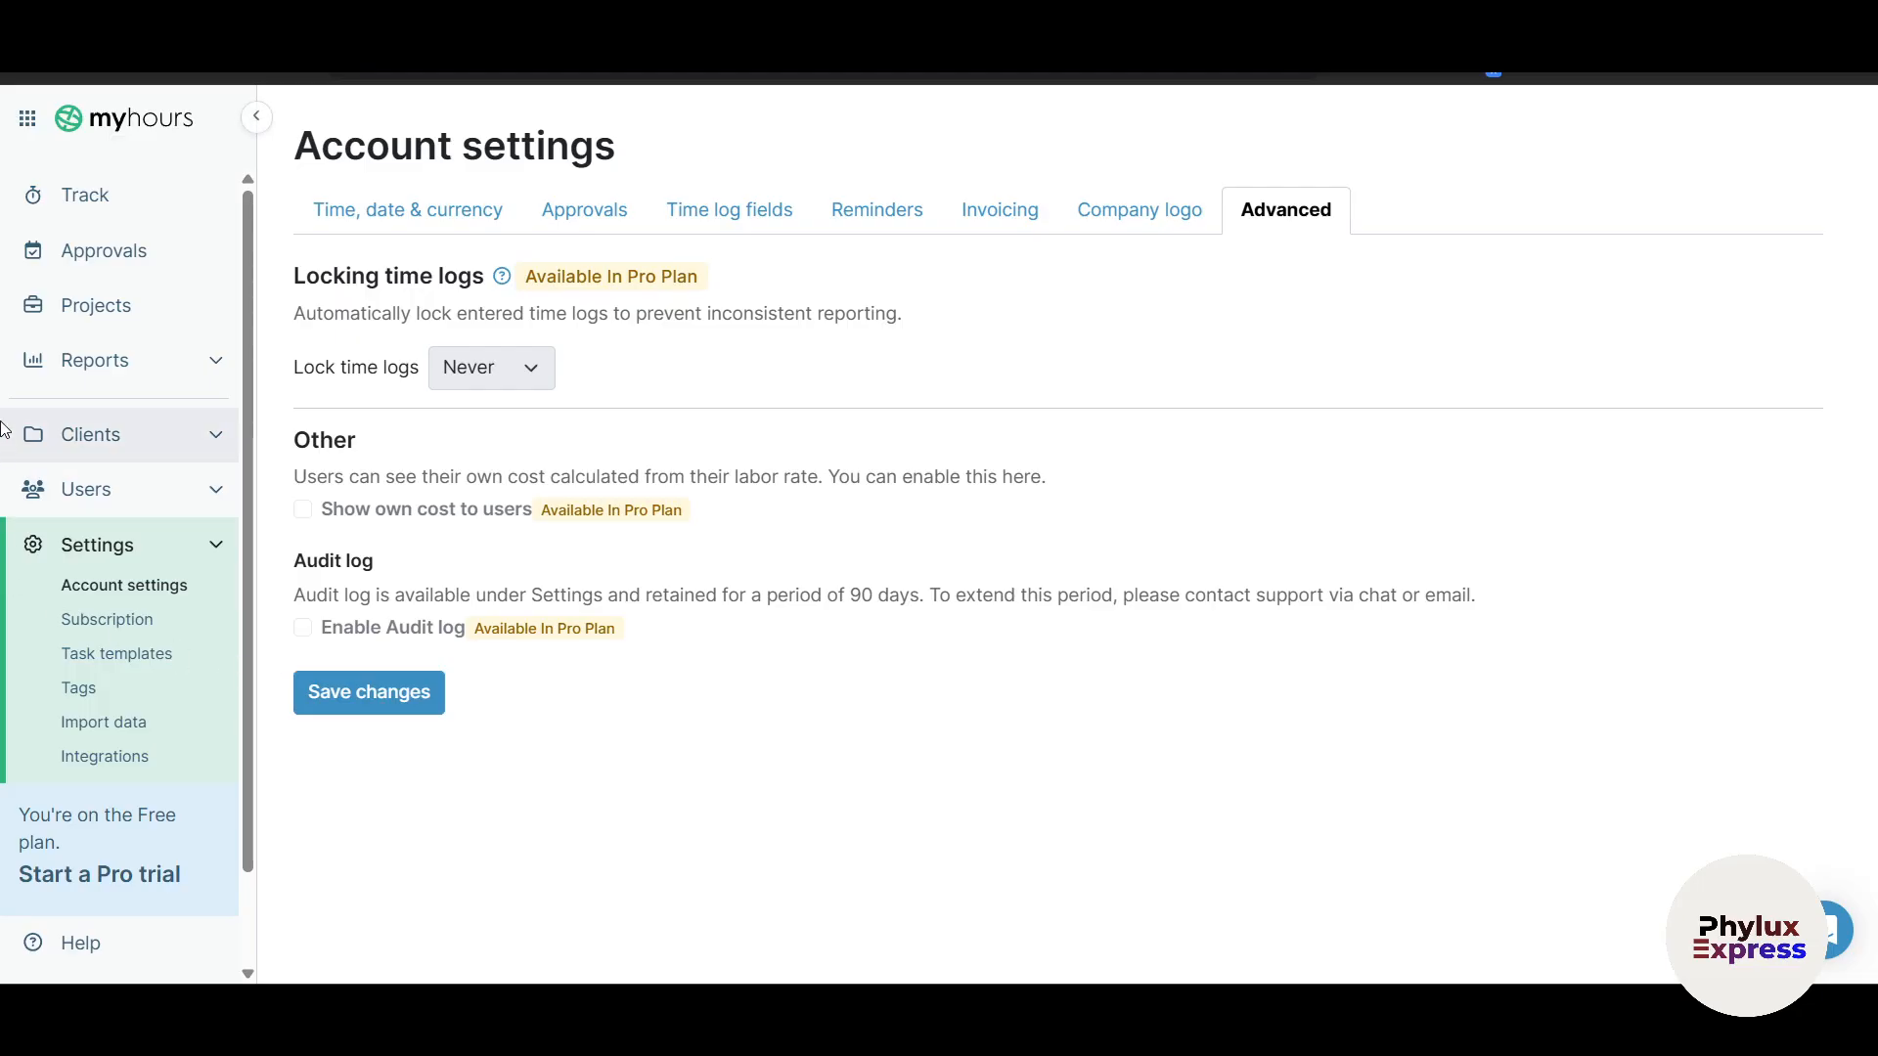
click(88, 192)
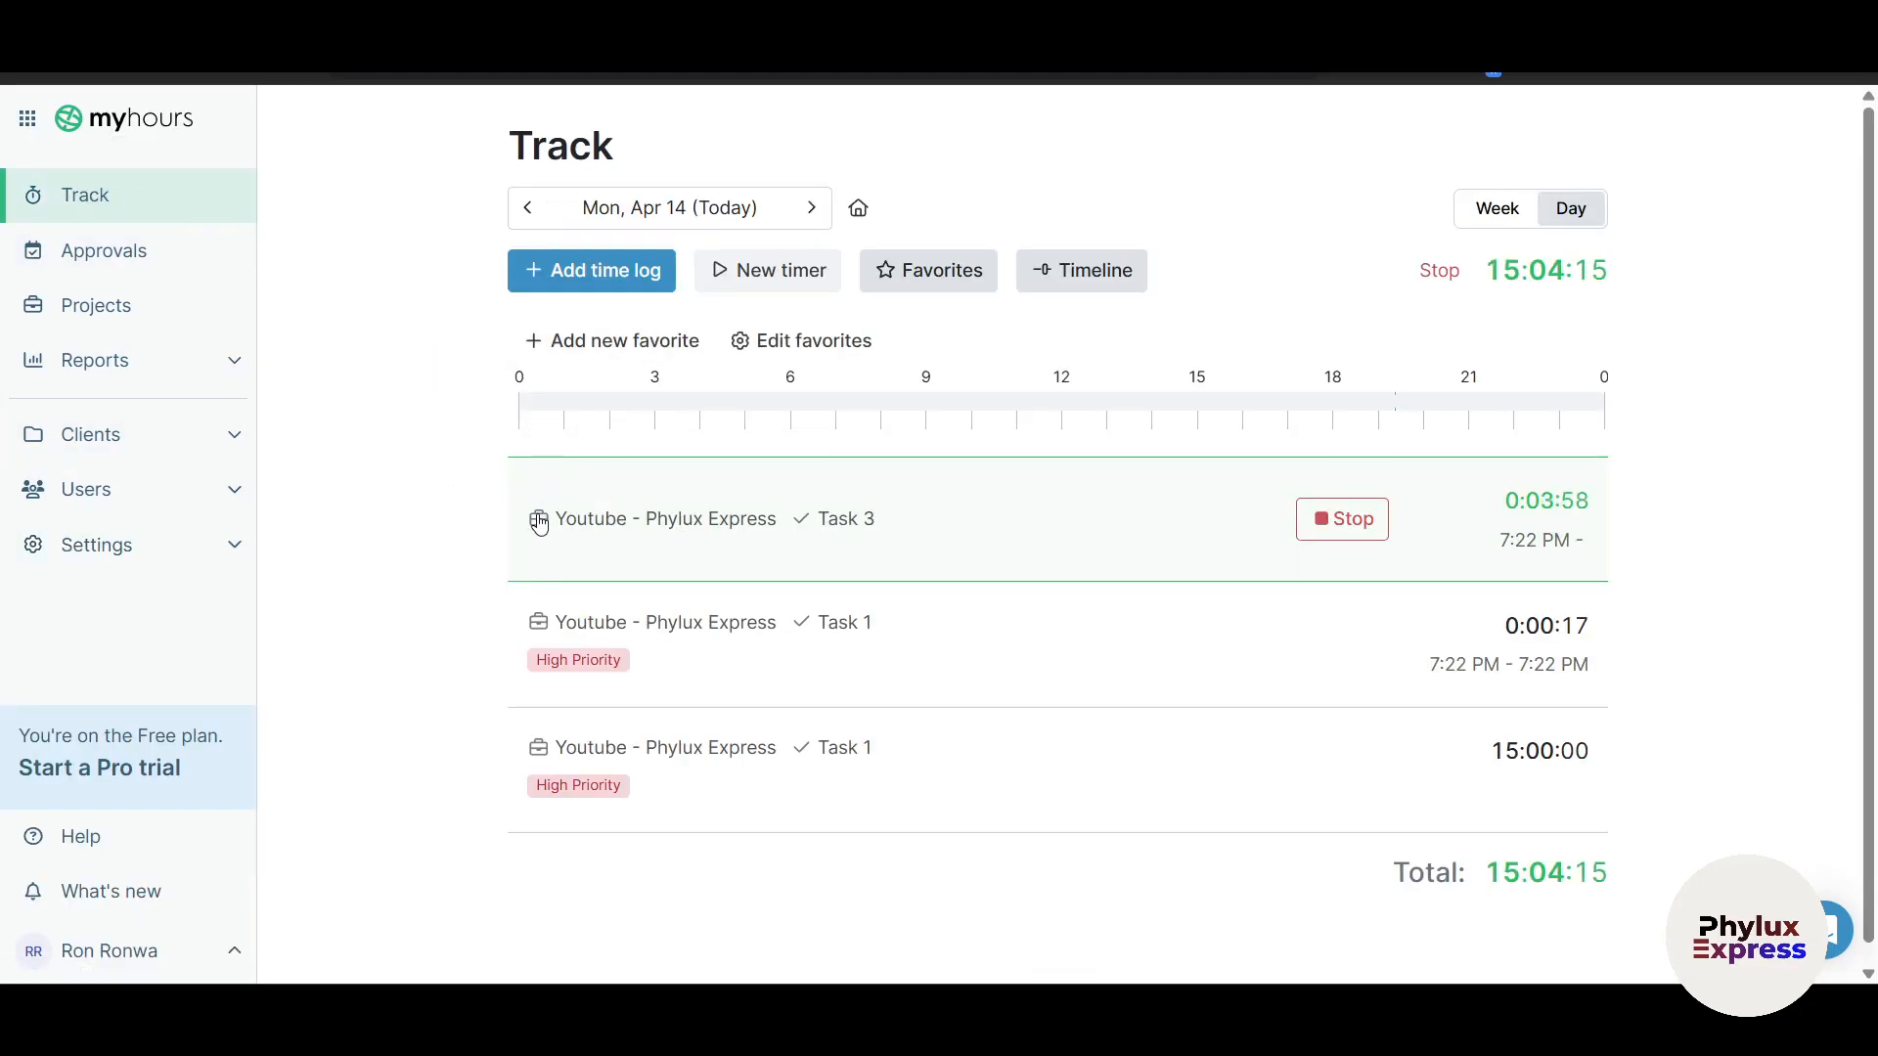